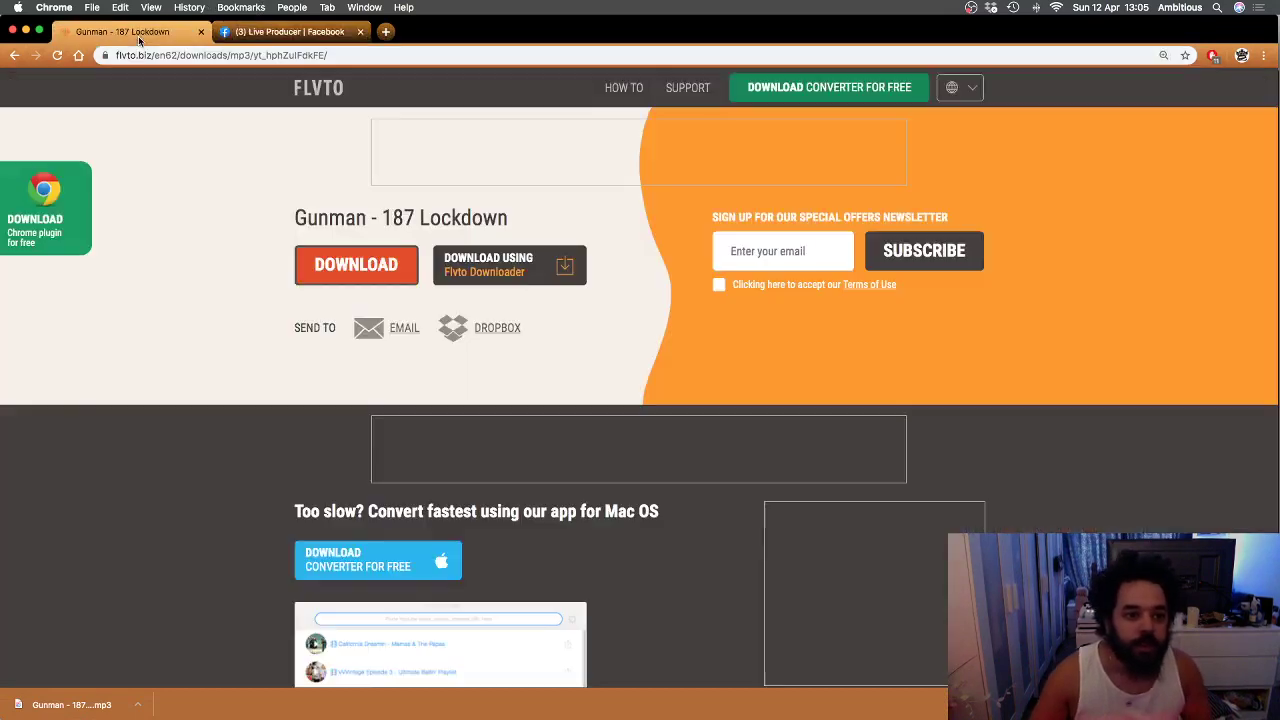
click(130, 31)
click(290, 31)
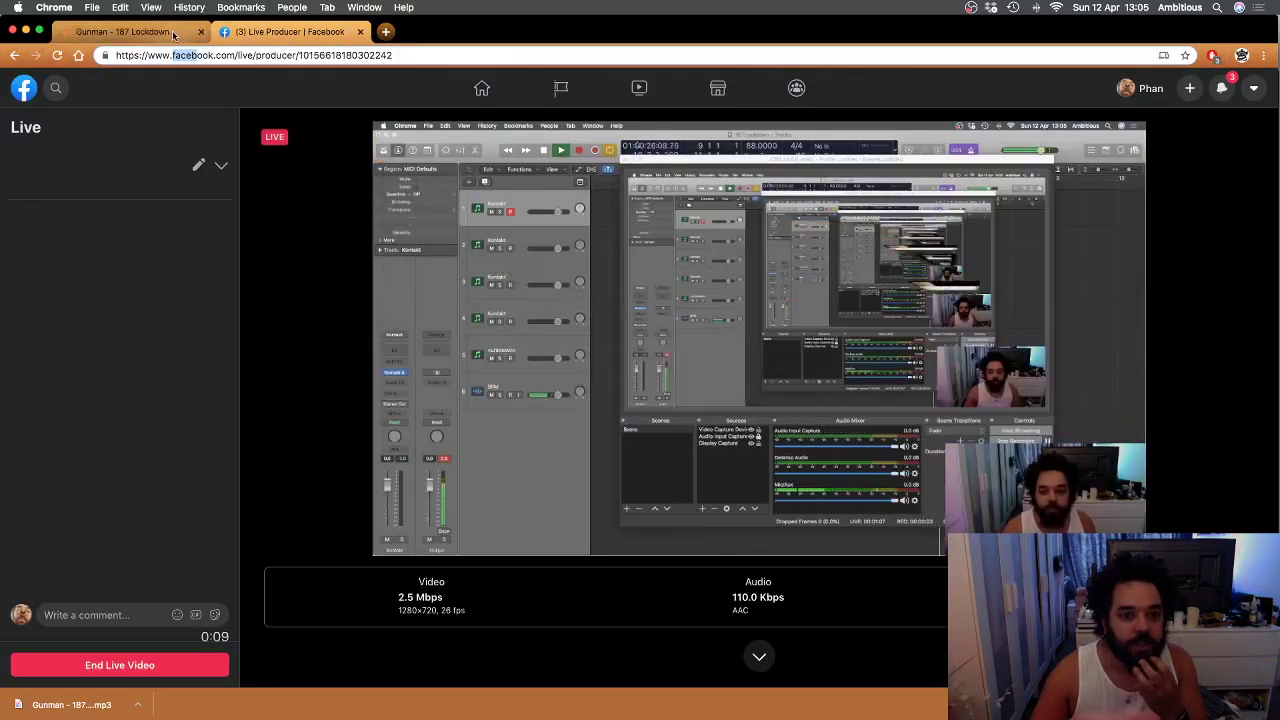
click(173, 33)
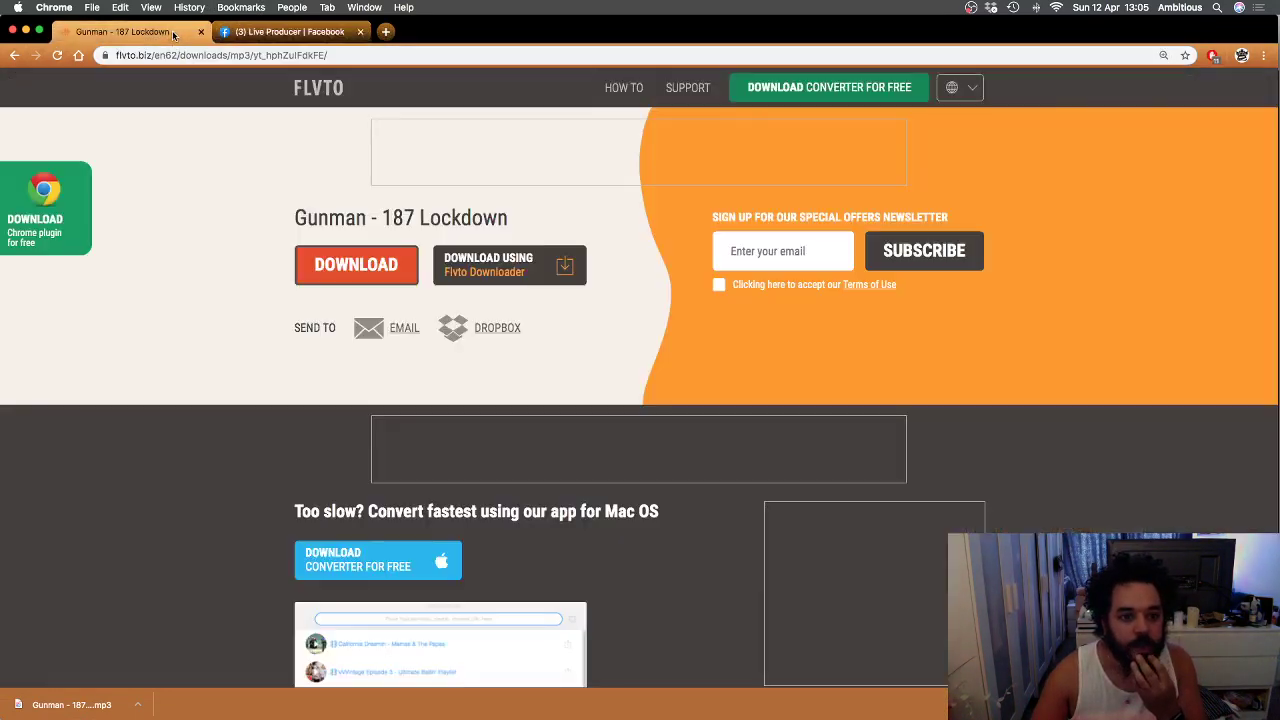
click(250, 32)
click(130, 31)
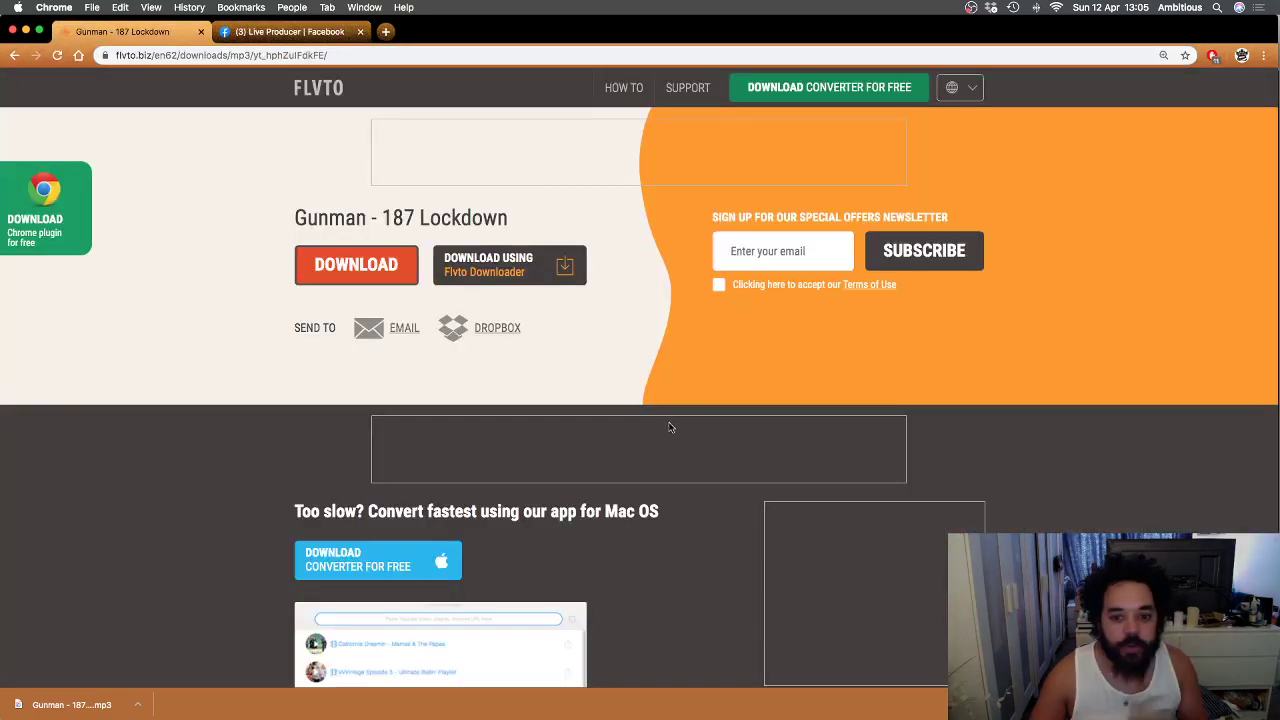
- Close the Gunman - 187 Lockdown download page and minimise the browser window
click(200, 31)
key(super+m)
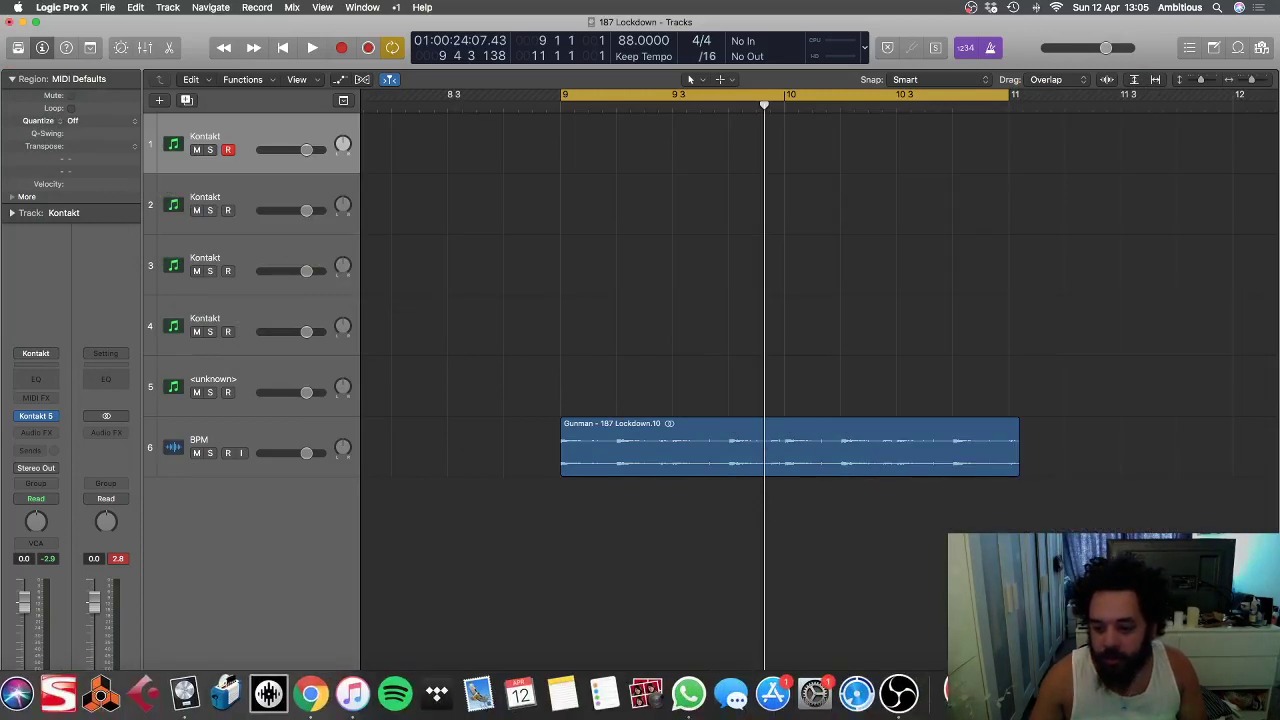
- Switch to iTunes, bring up its small player window and move it clear of the Logic Pro X track headers
click(1150, 693)
click(1150, 600)
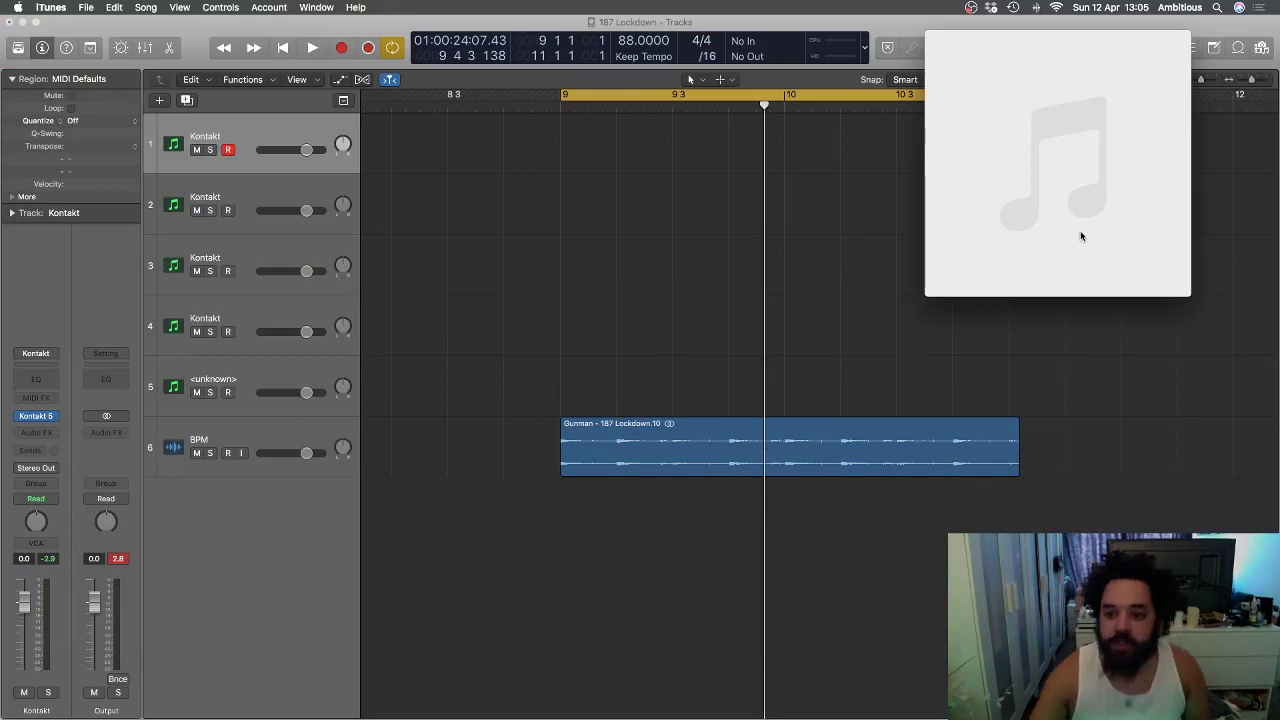
drag(1046, 47, 958, 355)
drag(970, 418, 1075, 477)
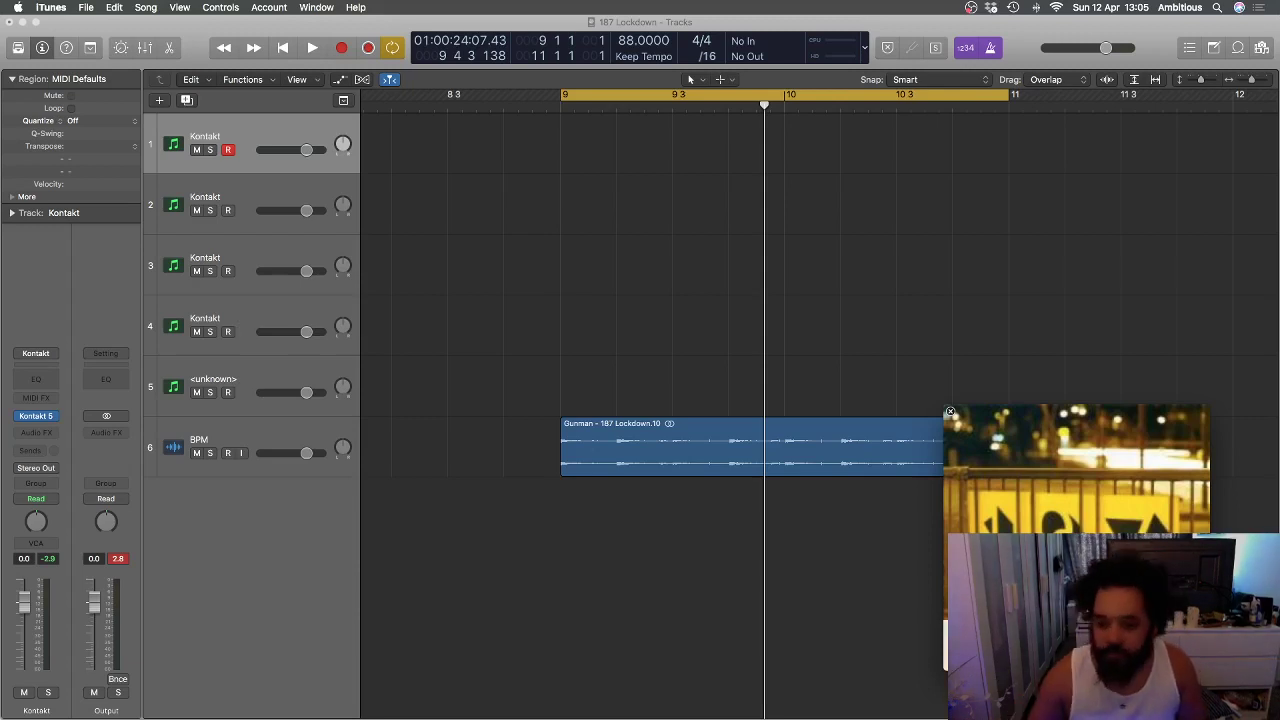
- Return to the Logic Pro X project and audition drum sounds over the looped Gunman sample, stopping playback when done
click(865, 430)
key(space)
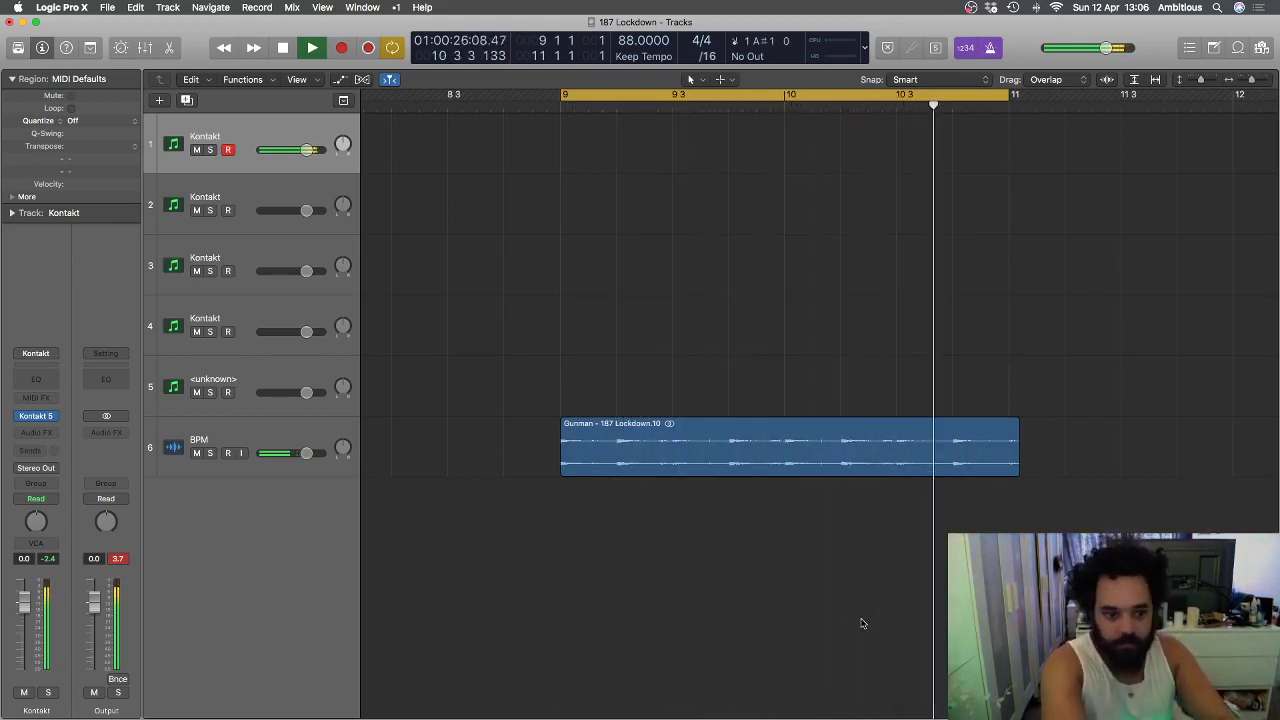
key(space)
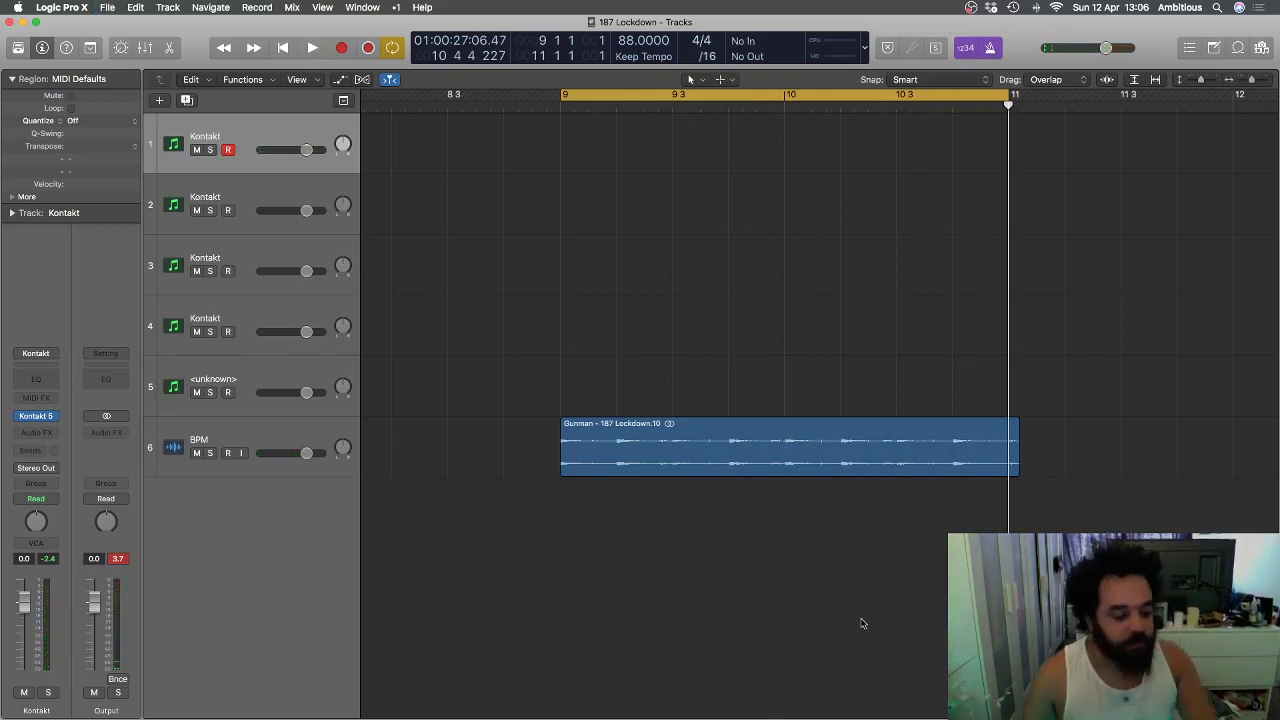
key(space)
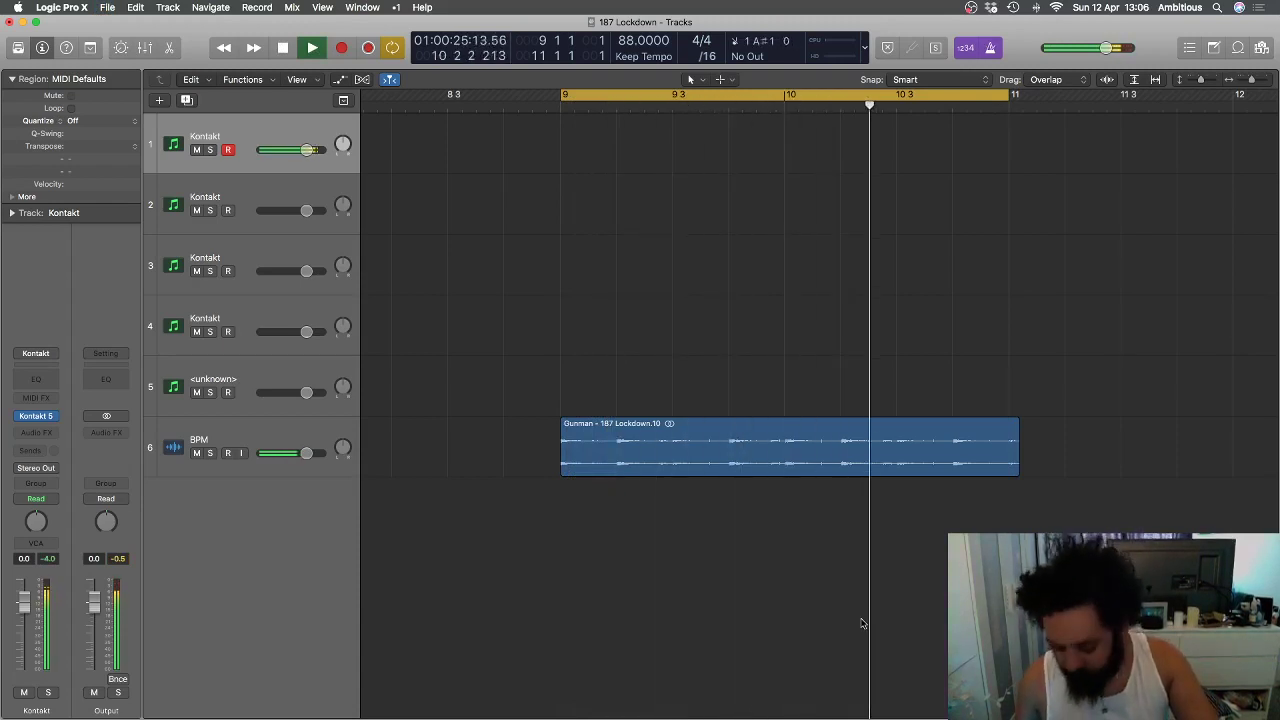
key(space)
- Record a drum pattern on the first Kontakt track over the loop from bar 9 to bar 11
key(r)
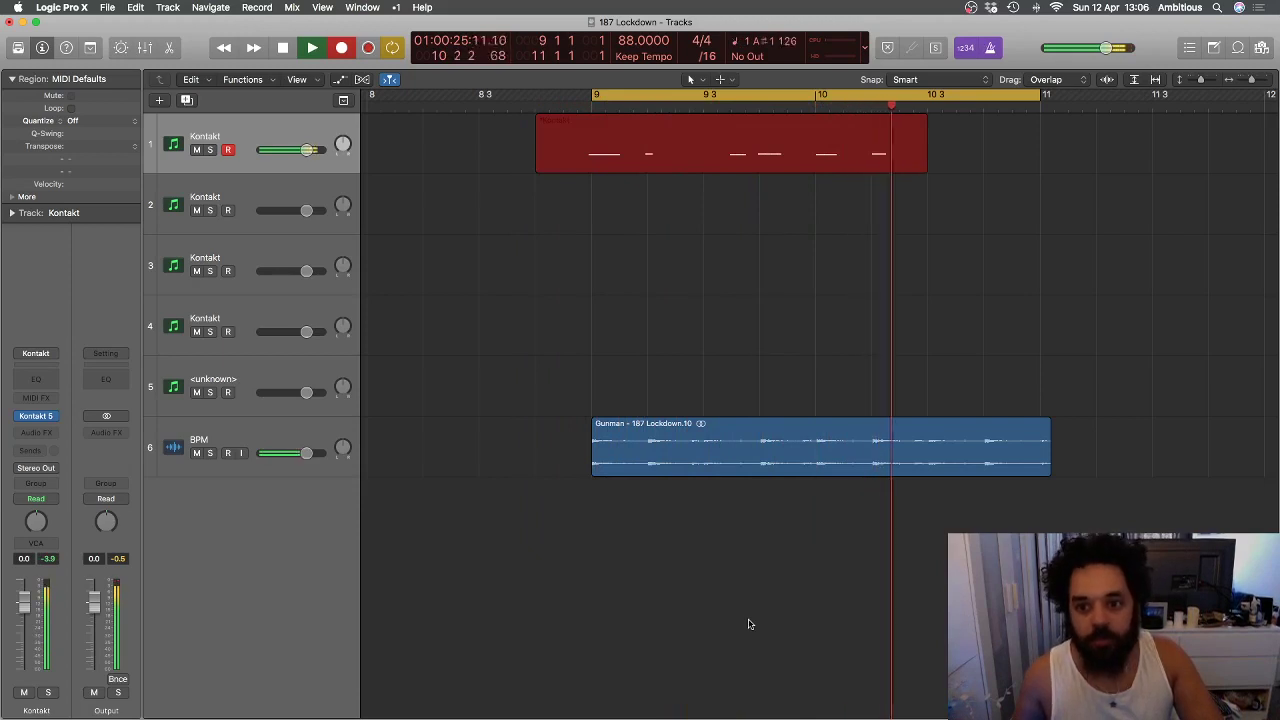
key(space)
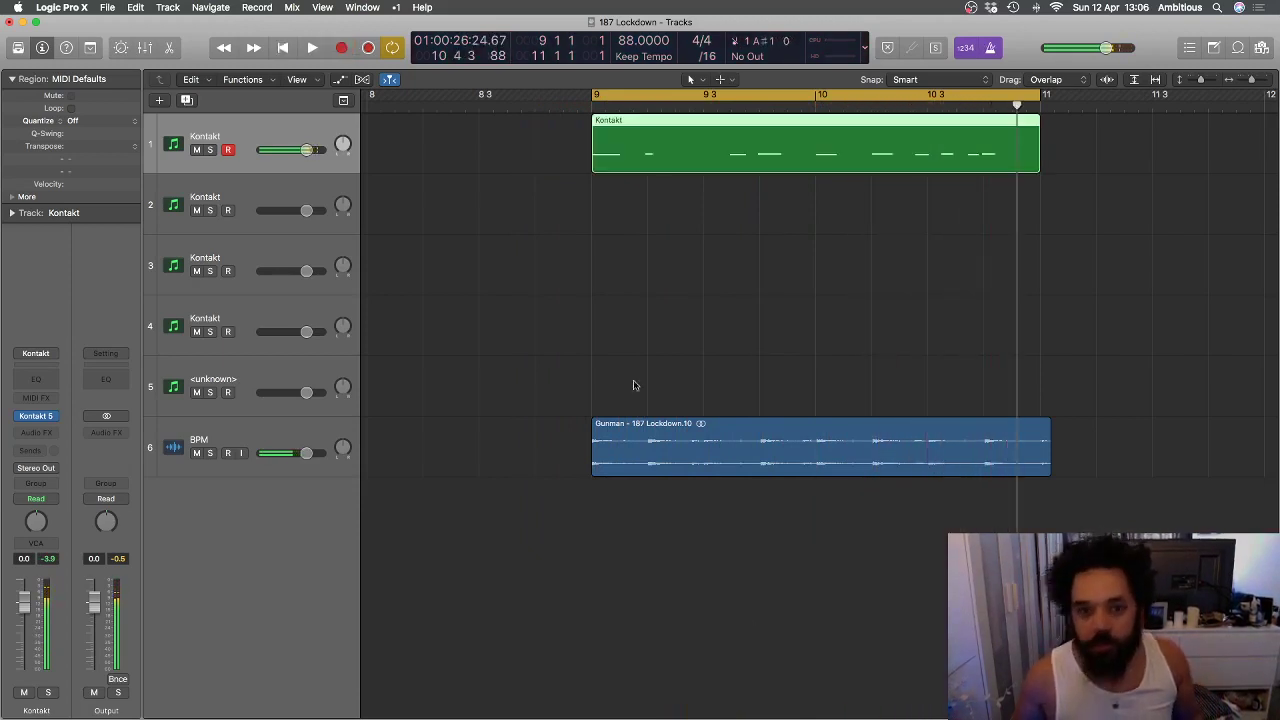
click(720, 229)
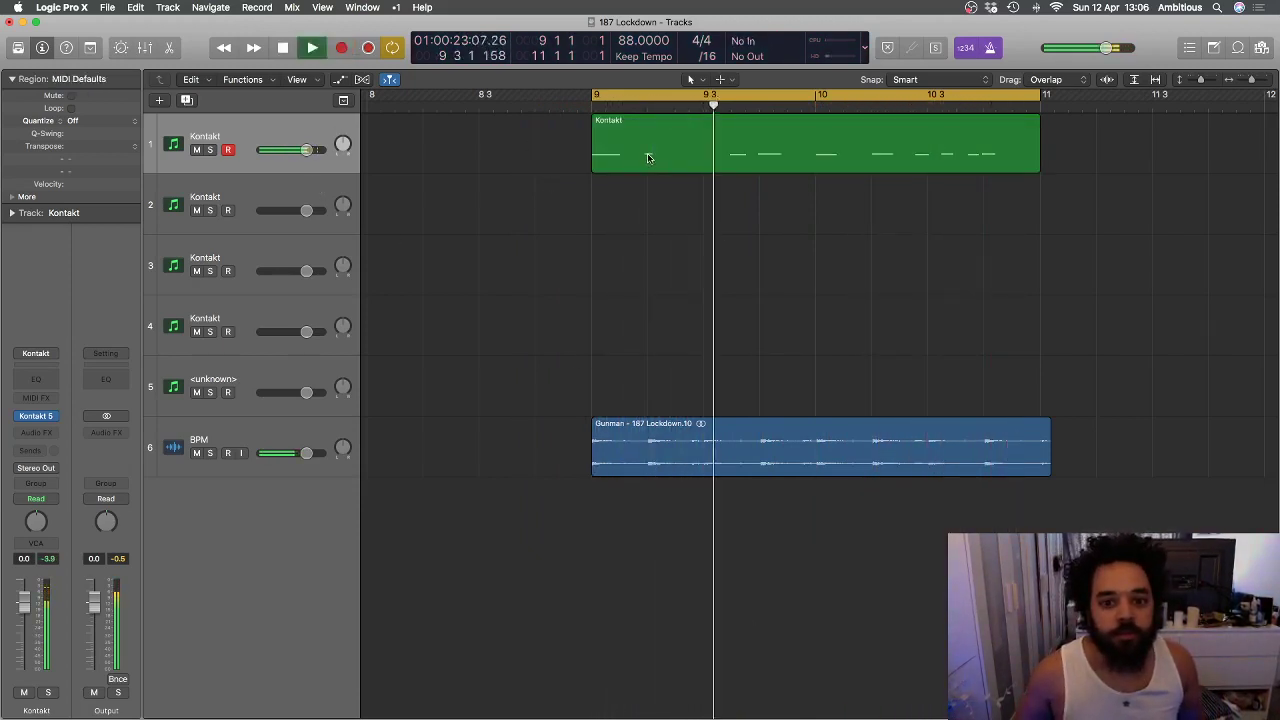
- Quantize the recorded region on the first track, trying 1/8 Swing B and settling on 1/16 Swing B
click(649, 157)
click(103, 125)
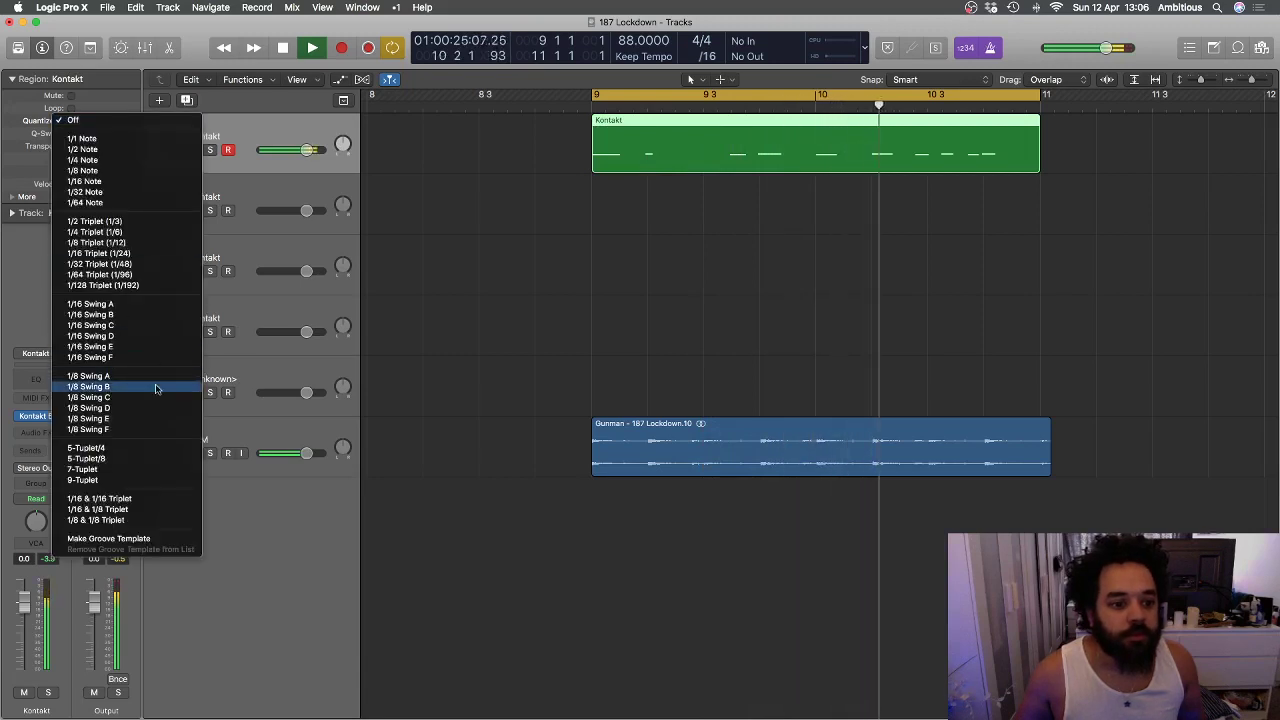
click(155, 386)
click(100, 120)
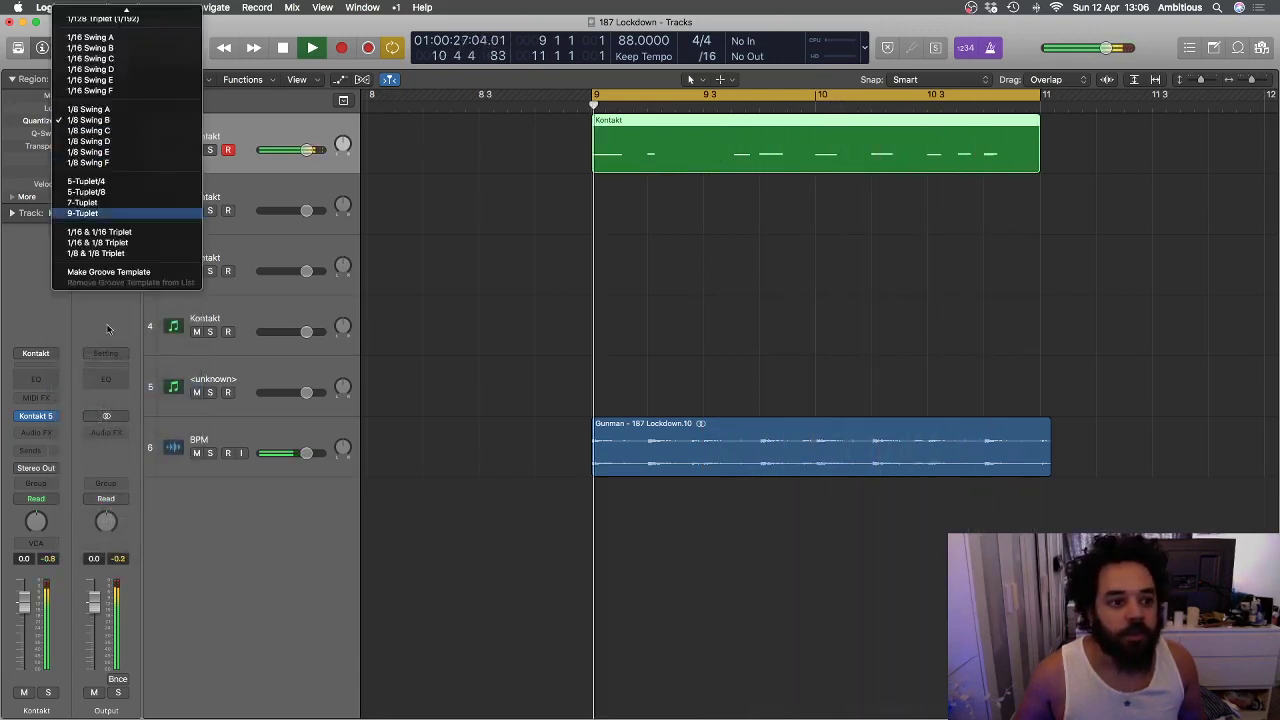
click(143, 47)
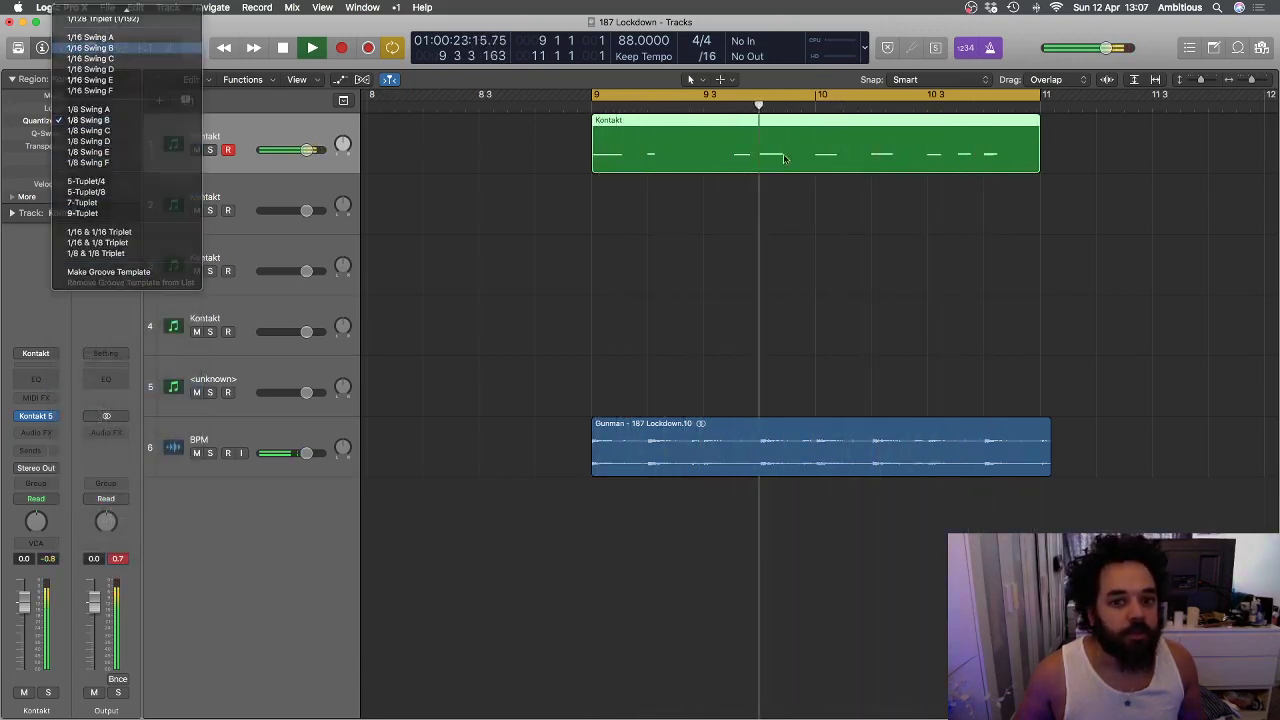
- Show the first track's recorded notes in the Piano Roll and play the loop against the sample
key(e)
key(super+Left)
key(super+Left)
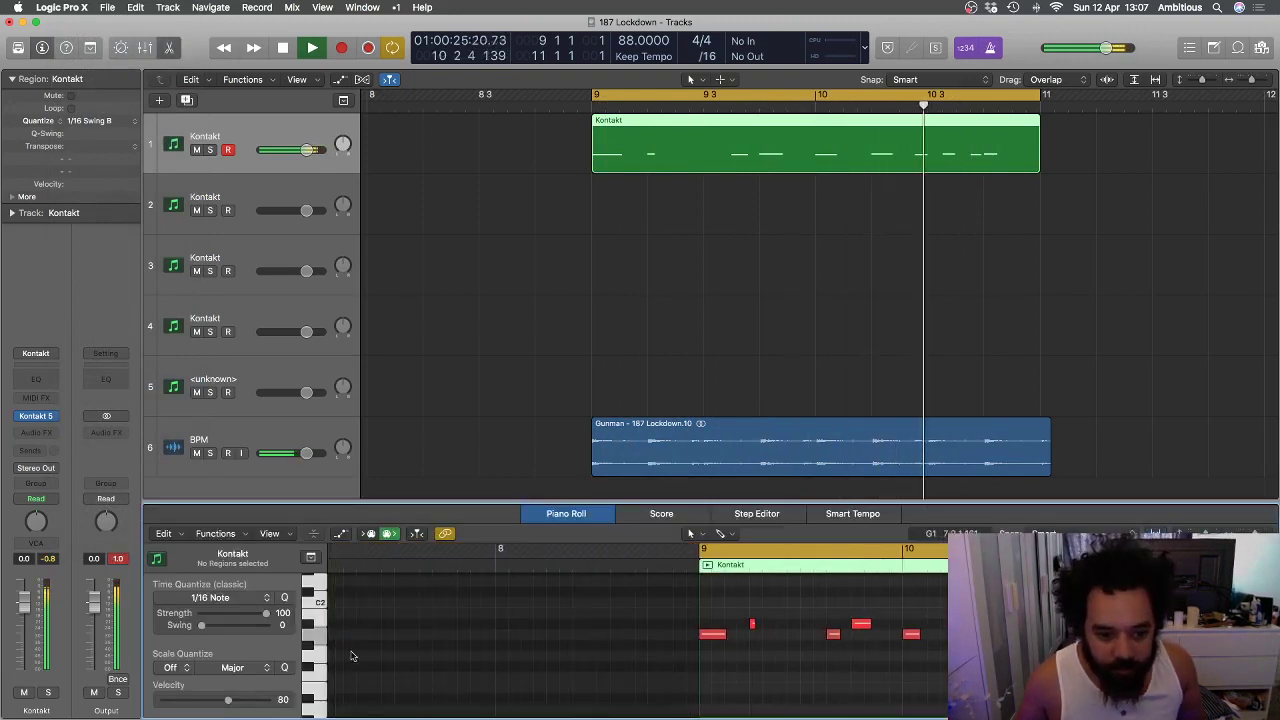
key(space)
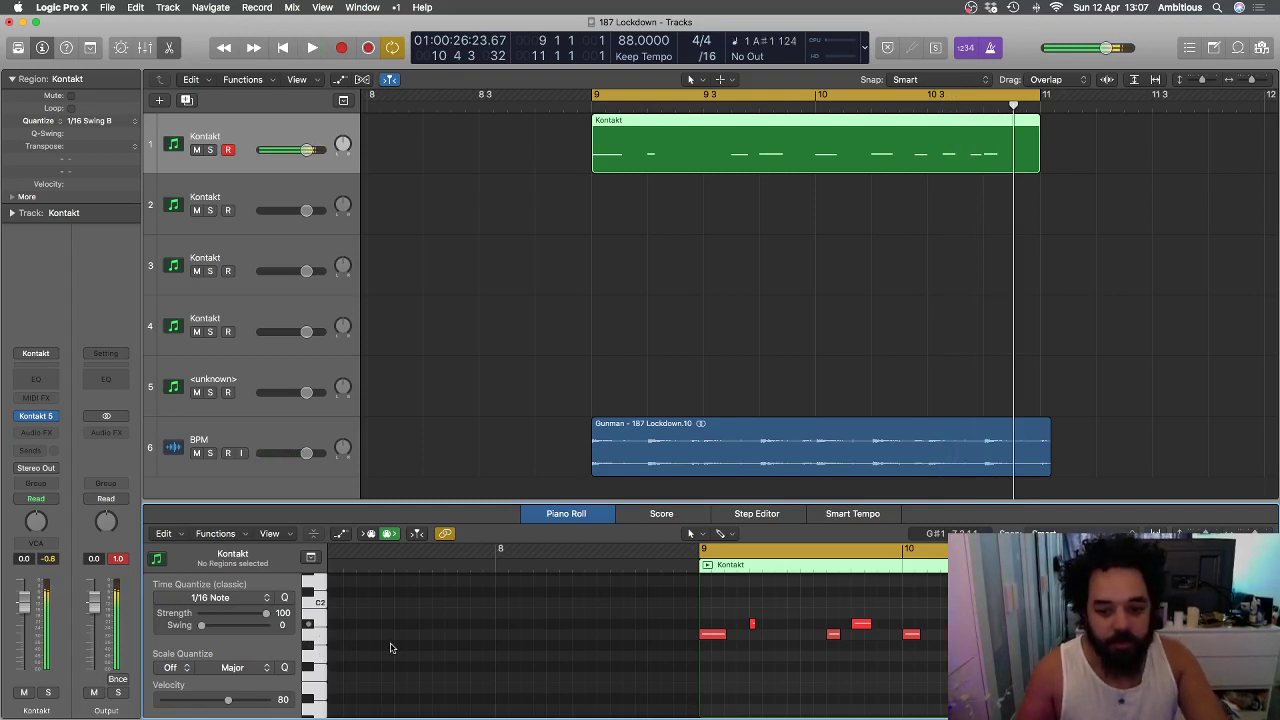
key(space)
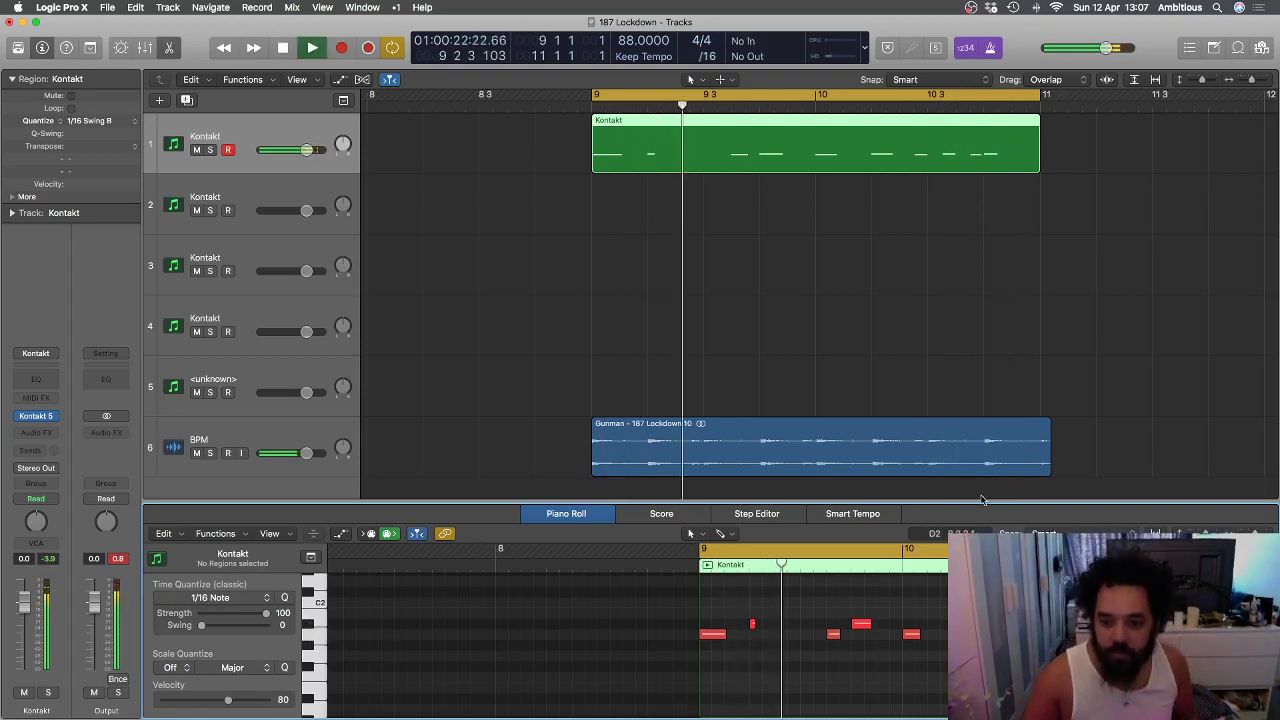
- Set the first note's velocity to 127 in the Step Editor's All Velocities lane, return to the Piano Roll and deselect the region
click(790, 514)
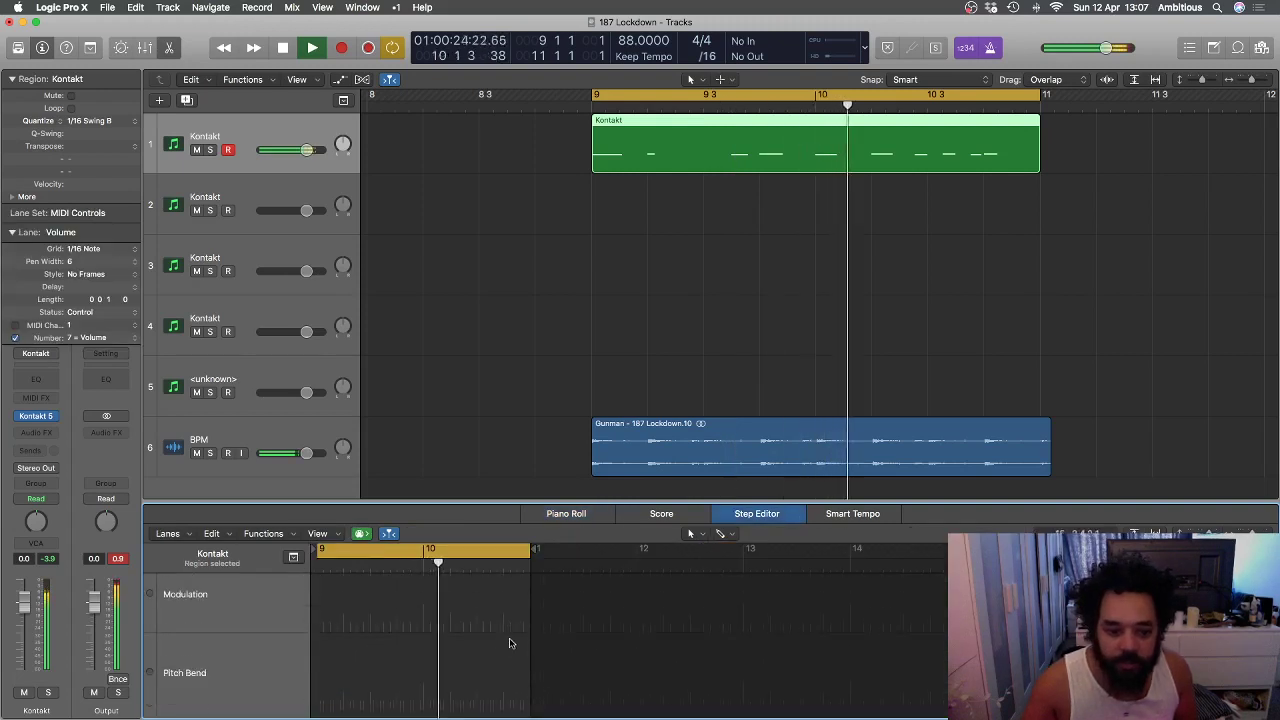
scroll(362, 653, down, 3)
click(324, 680)
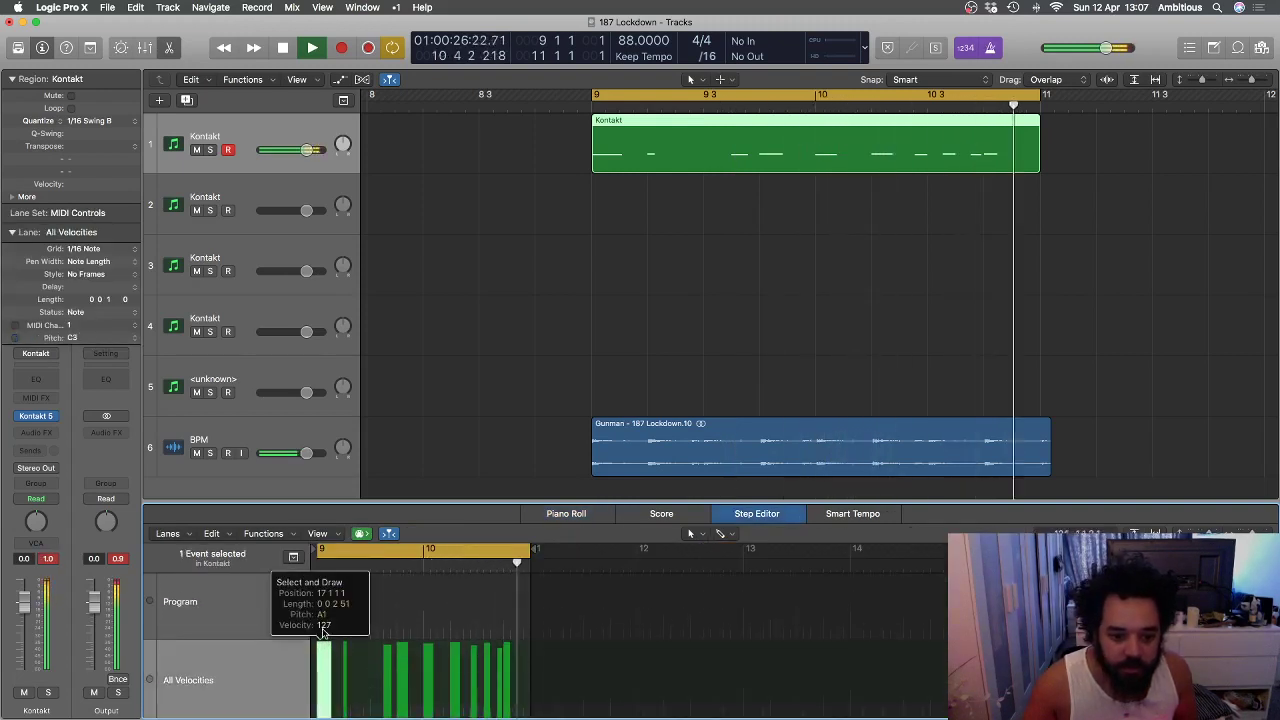
click(572, 514)
click(544, 352)
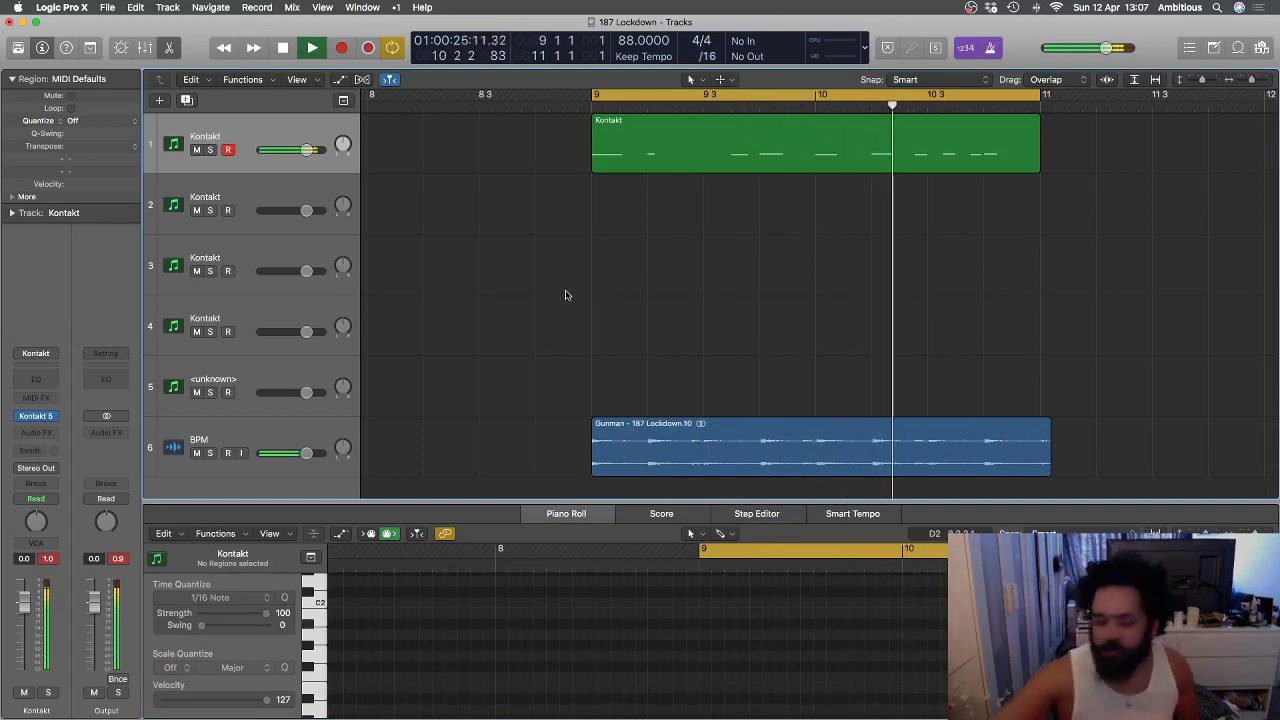
- Add another Kontakt track below the first and load the Drum Kit-Hats & Crashes Maybach instrument on it
click(243, 121)
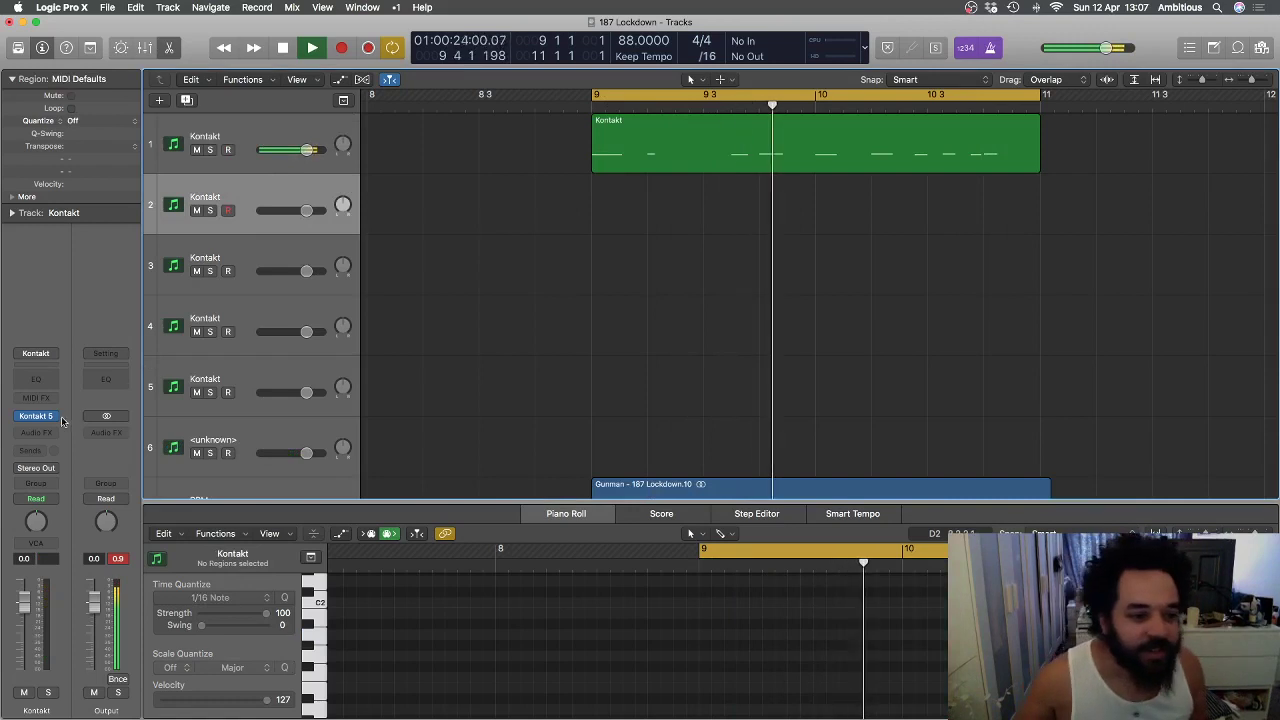
key(super+Up)
key(super+Up)
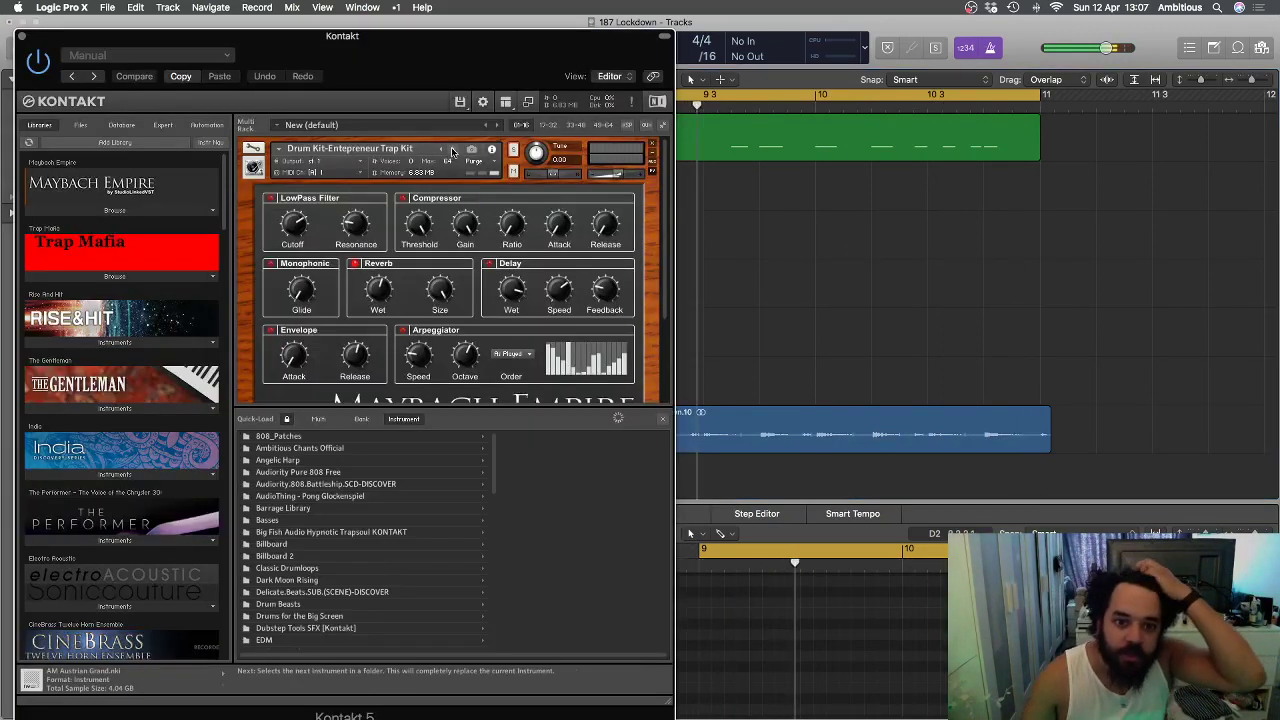
click(452, 151)
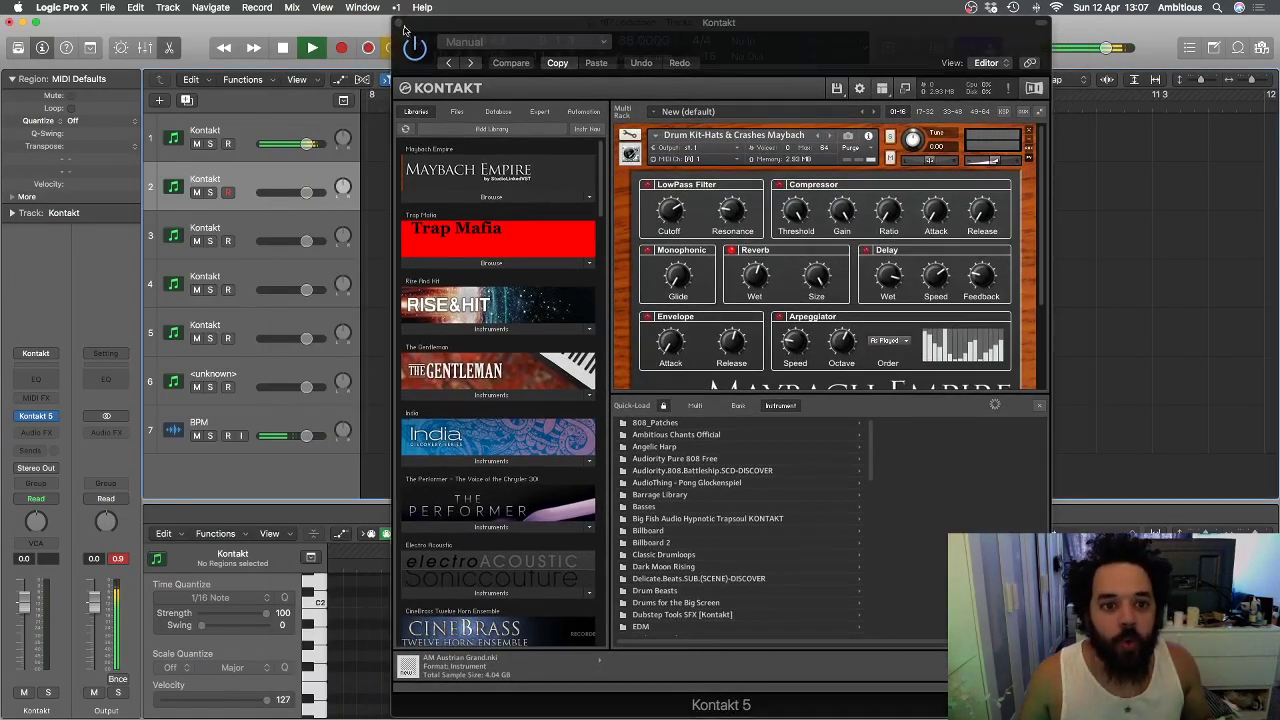
click(399, 22)
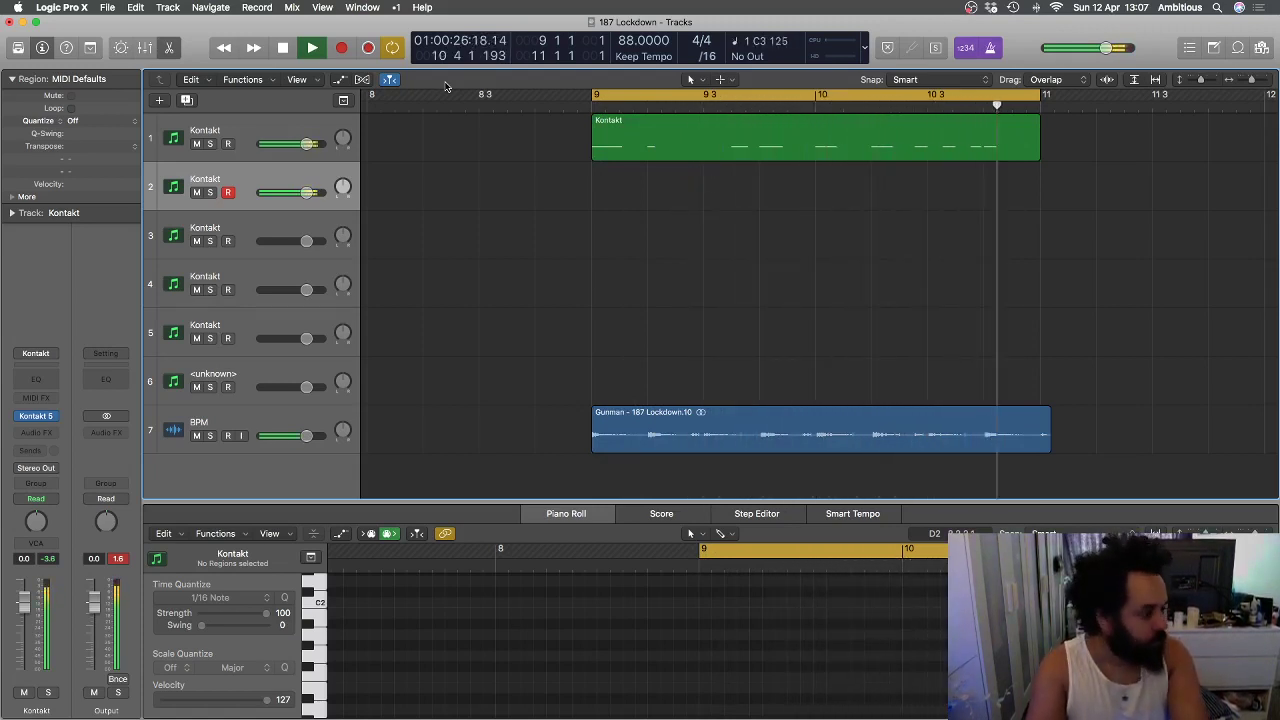
- Record a hi-hat pattern on the second Kontakt track over the loop from bar 9 to bar 11
key(space)
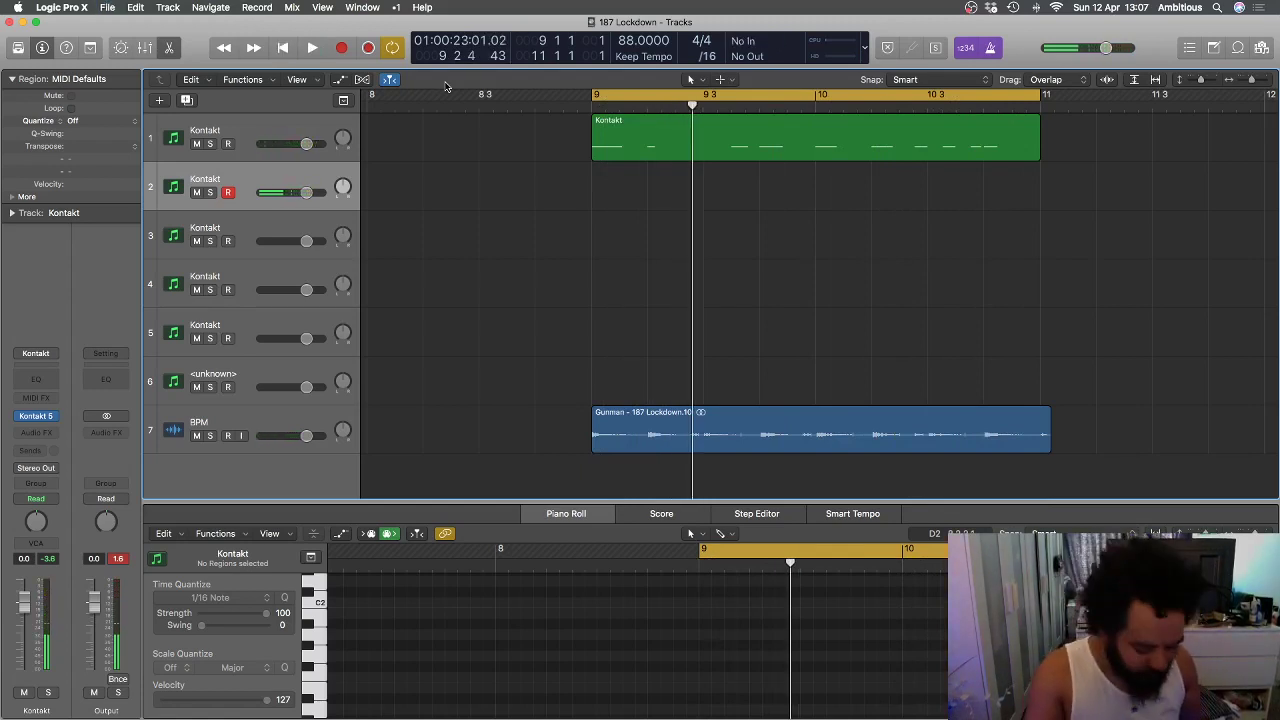
key(space)
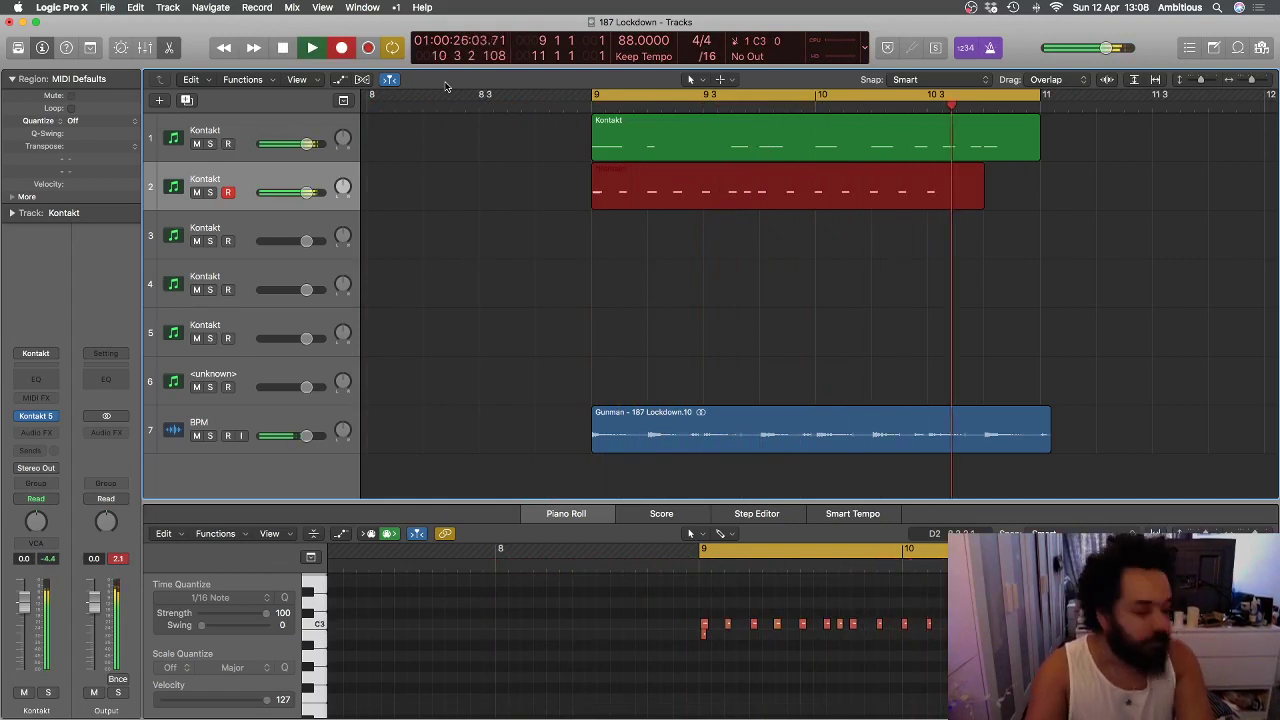
key(space)
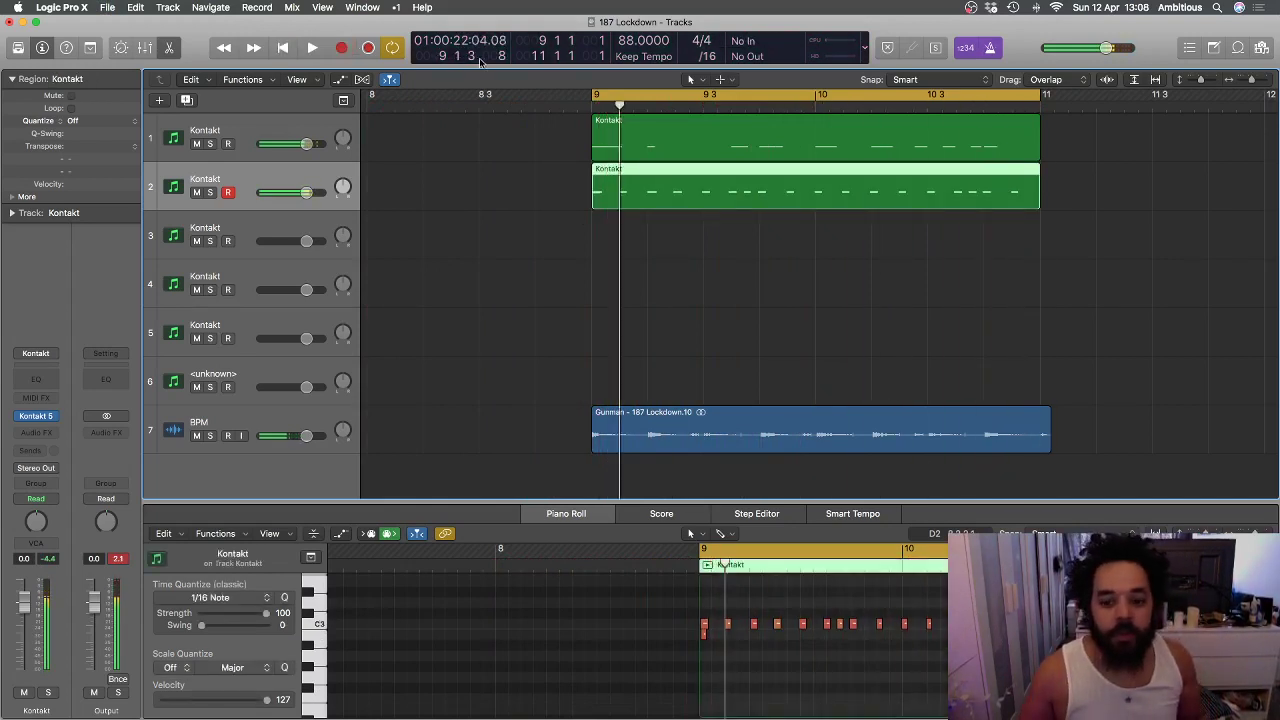
- Quantize the second track's region to 1/16 Swing B and play it back with the loop
click(112, 121)
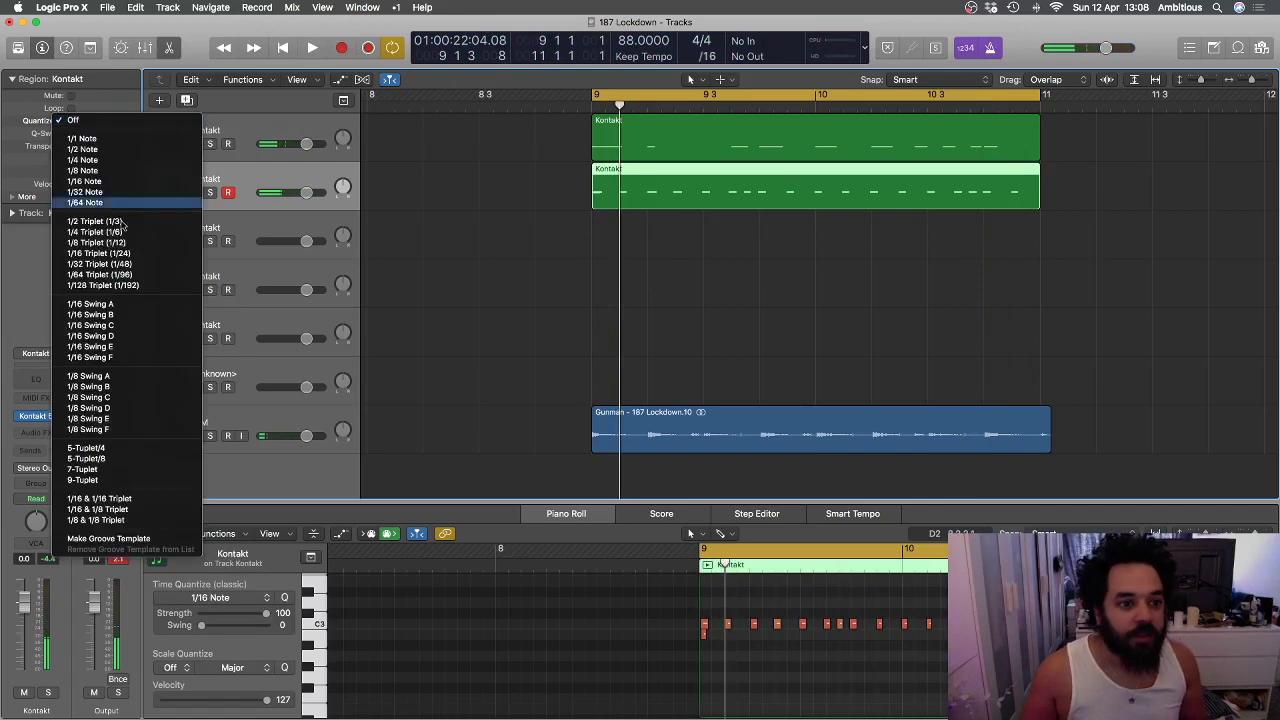
click(477, 289)
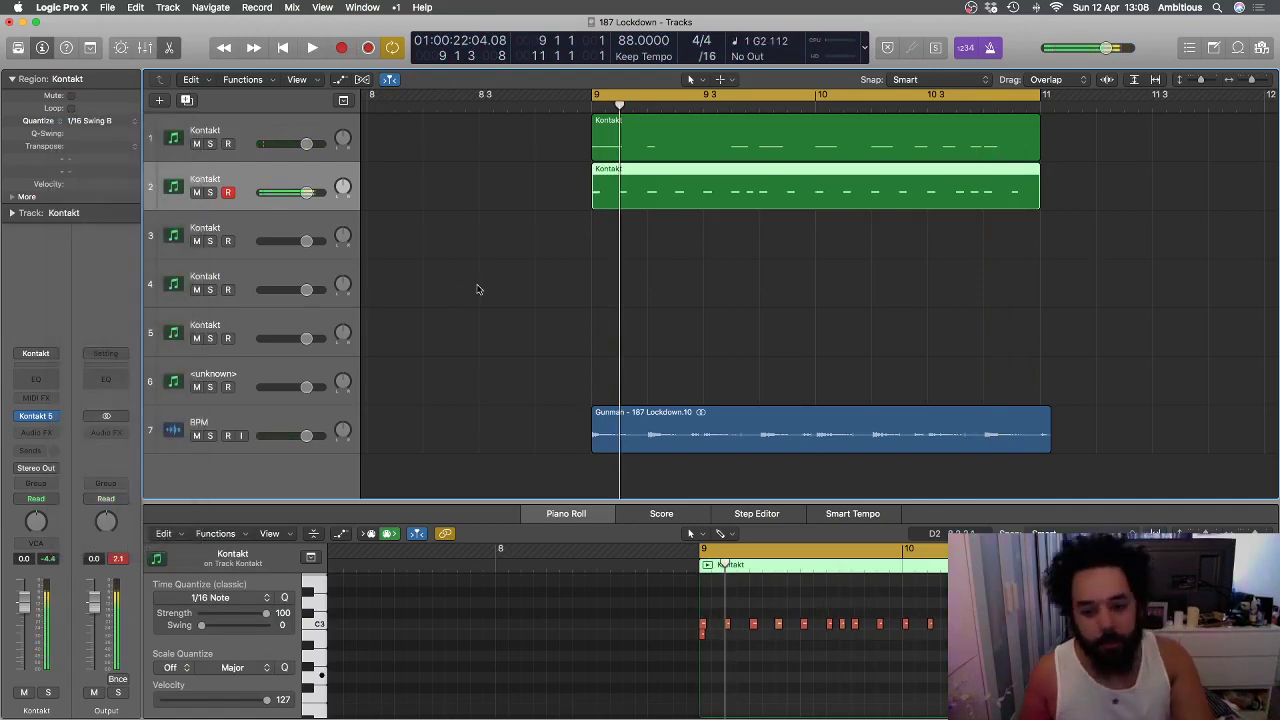
key(space)
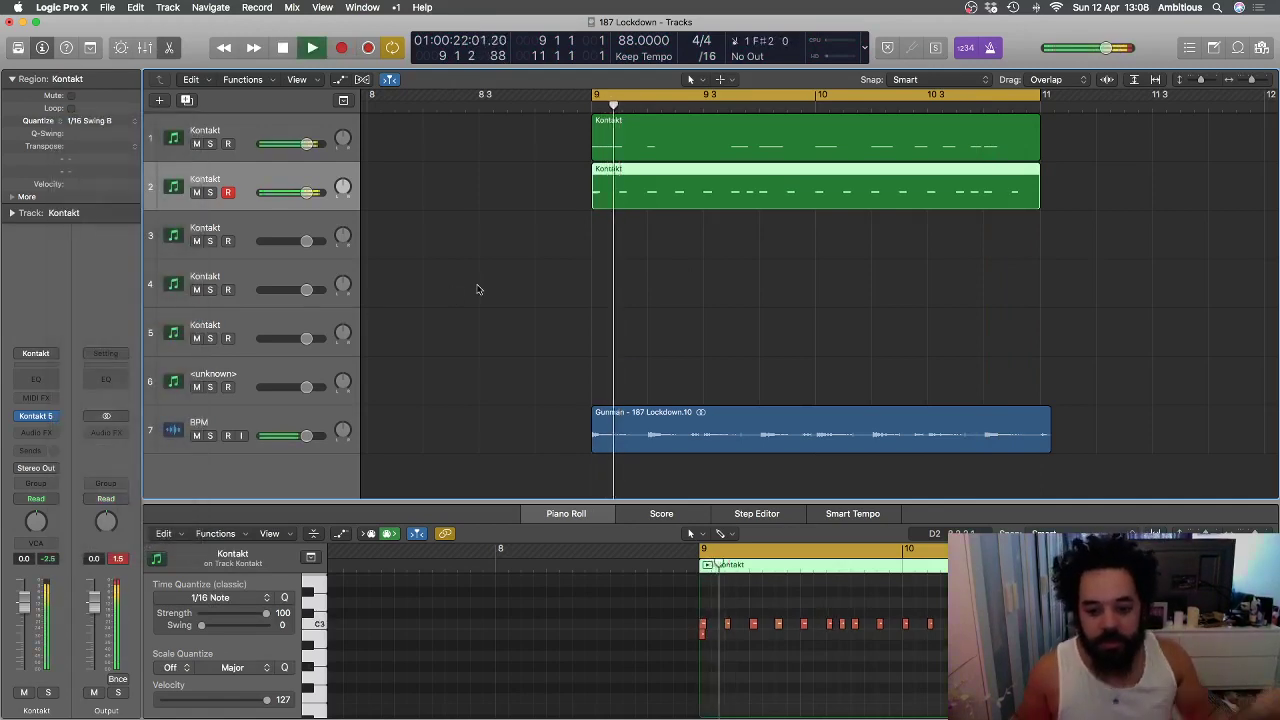
- Replay the loop from its start and select the second track's region to show its notes in the Piano Roll
click(477, 266)
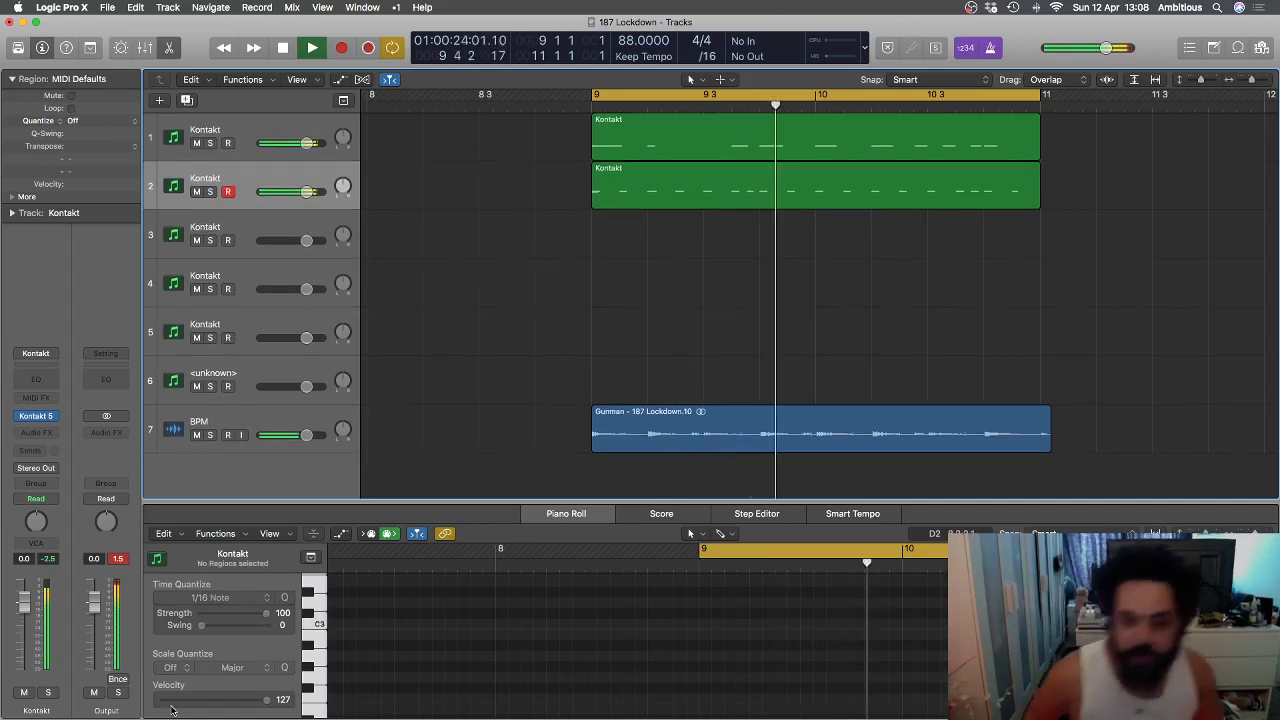
key(Return)
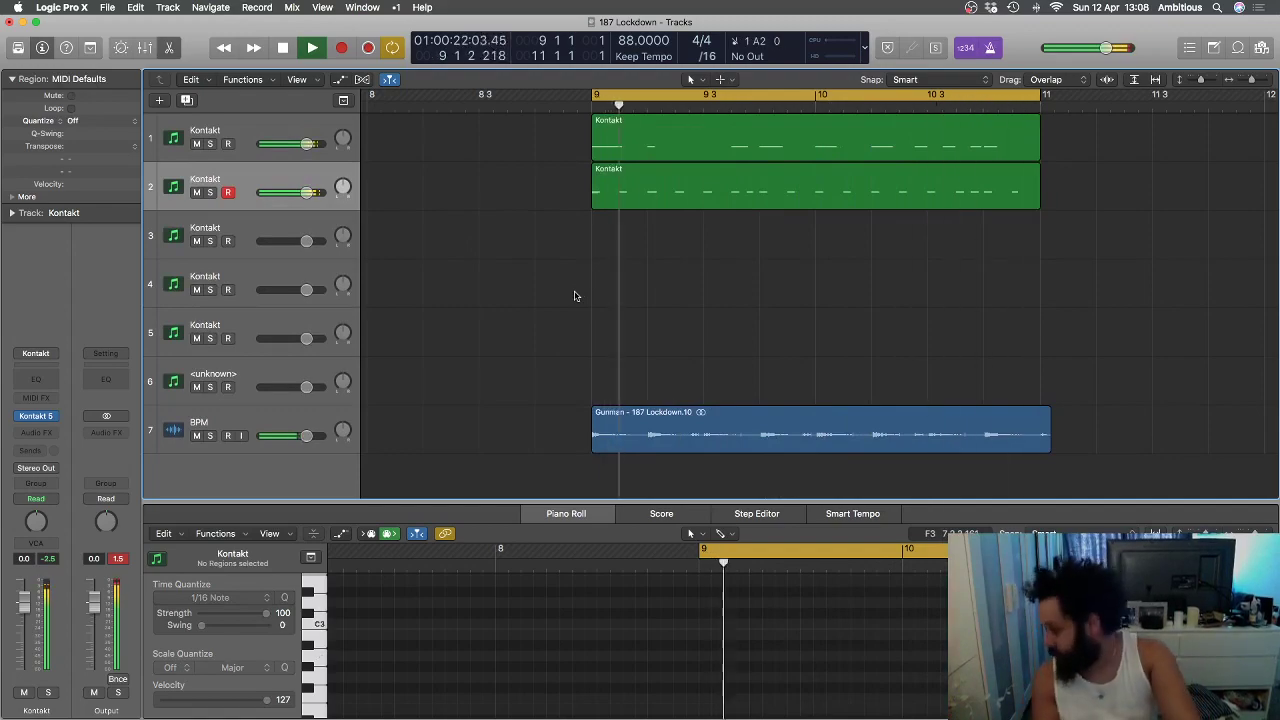
key(ctrl+Up)
click(620, 200)
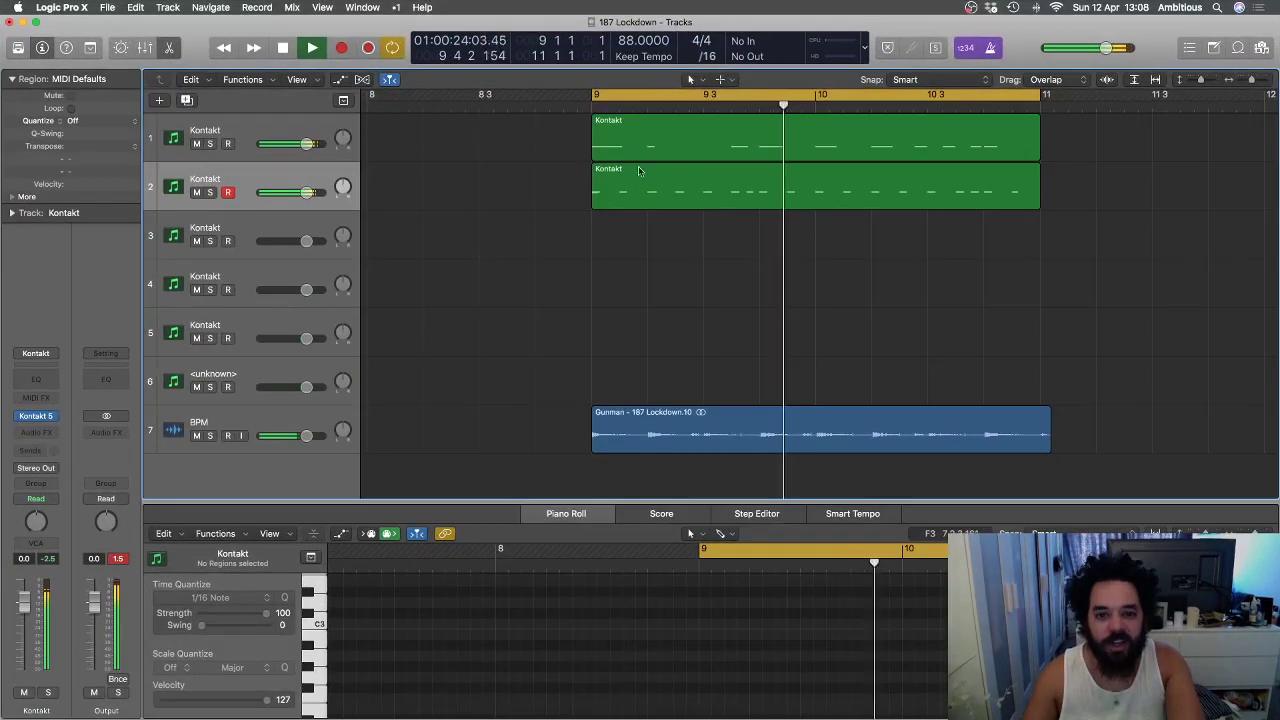
click(640, 174)
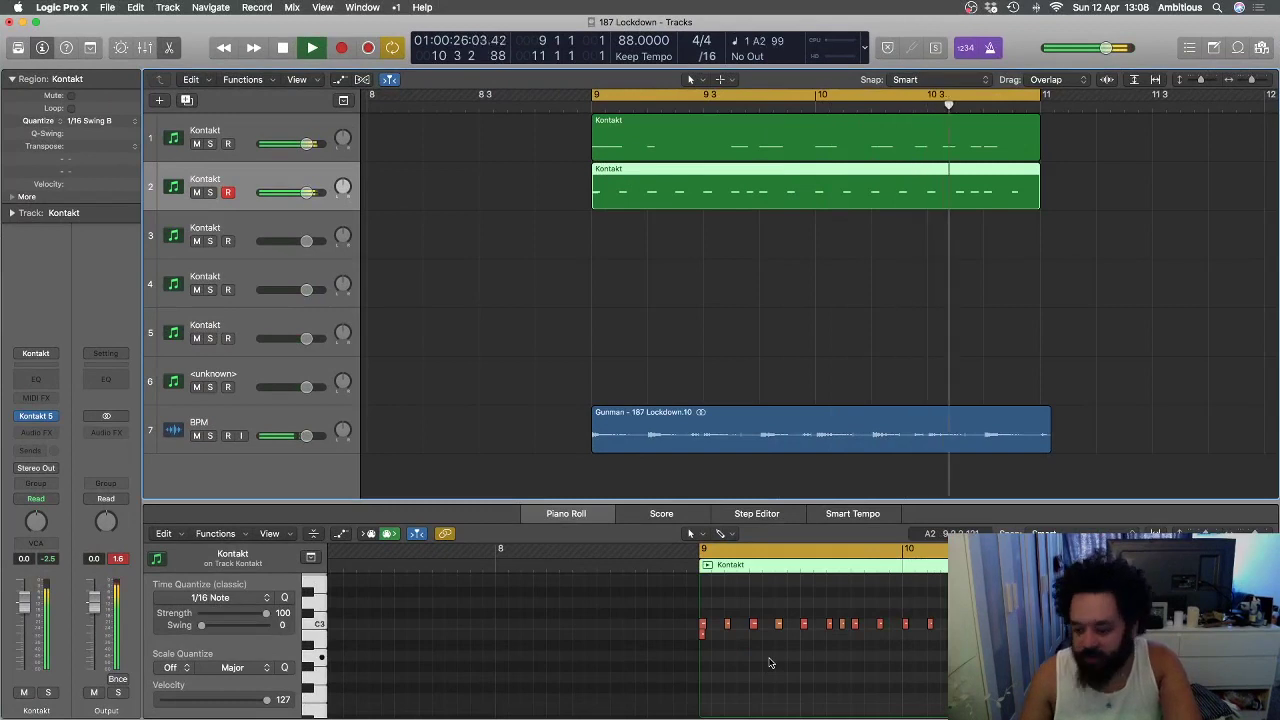
- Select the lower note at the start of the second track's region and add another Kontakt track below that track
click(702, 630)
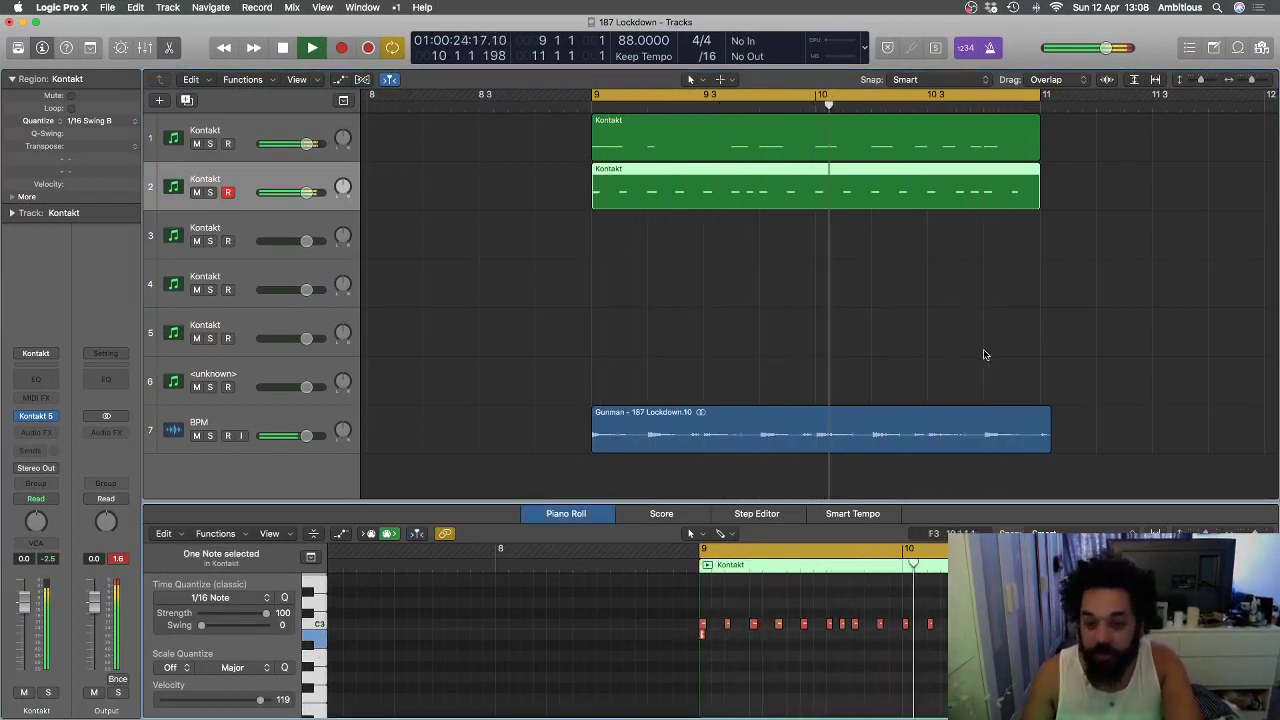
key(super+d)
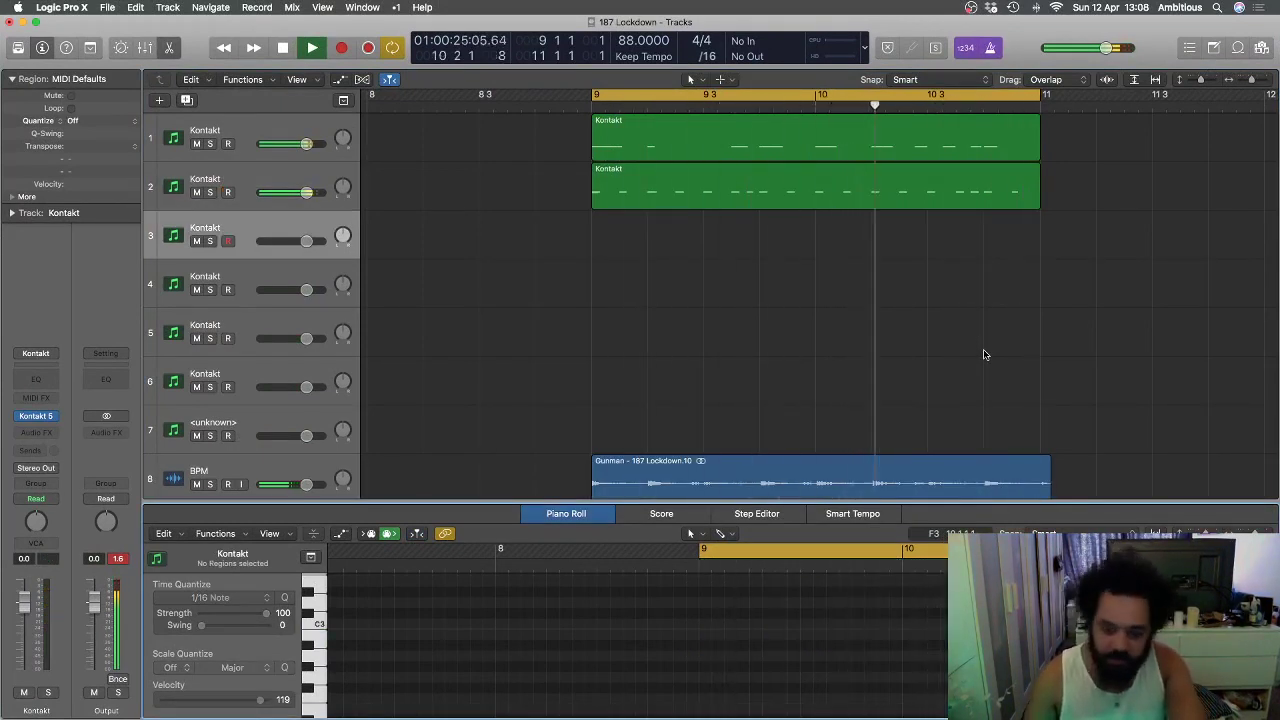
key(r)
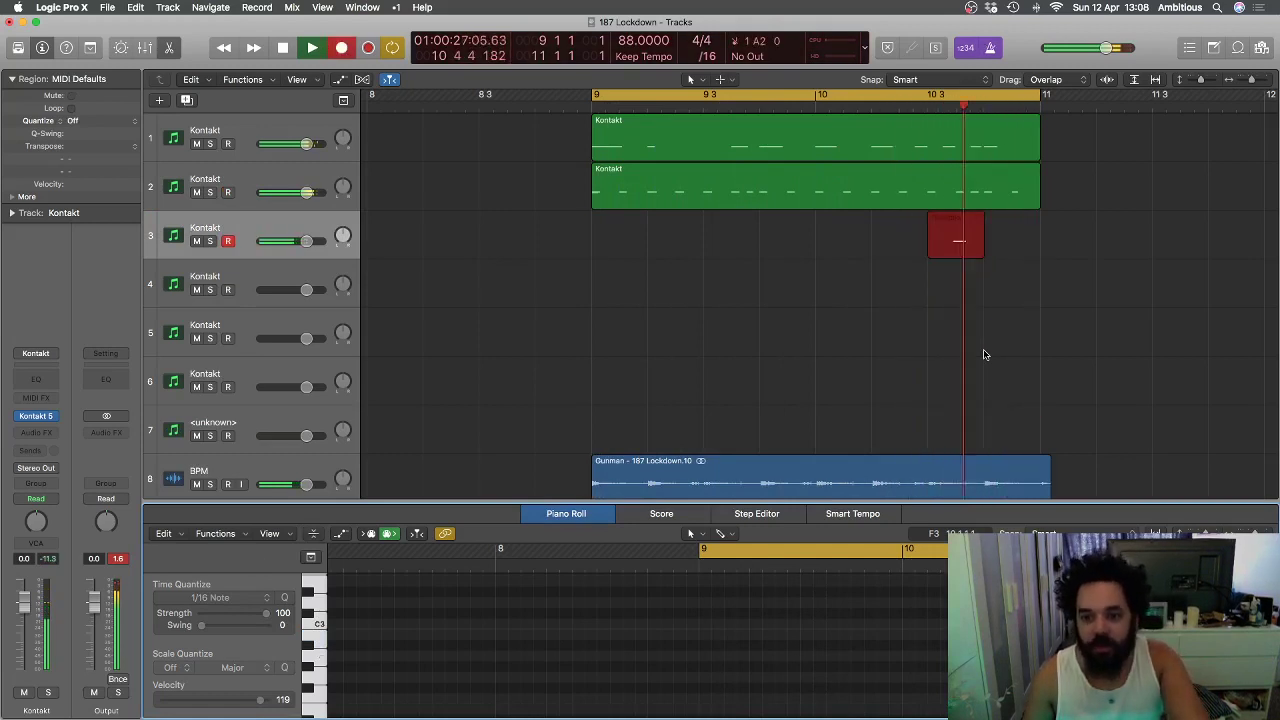
key(space)
drag(1015, 244, 961, 244)
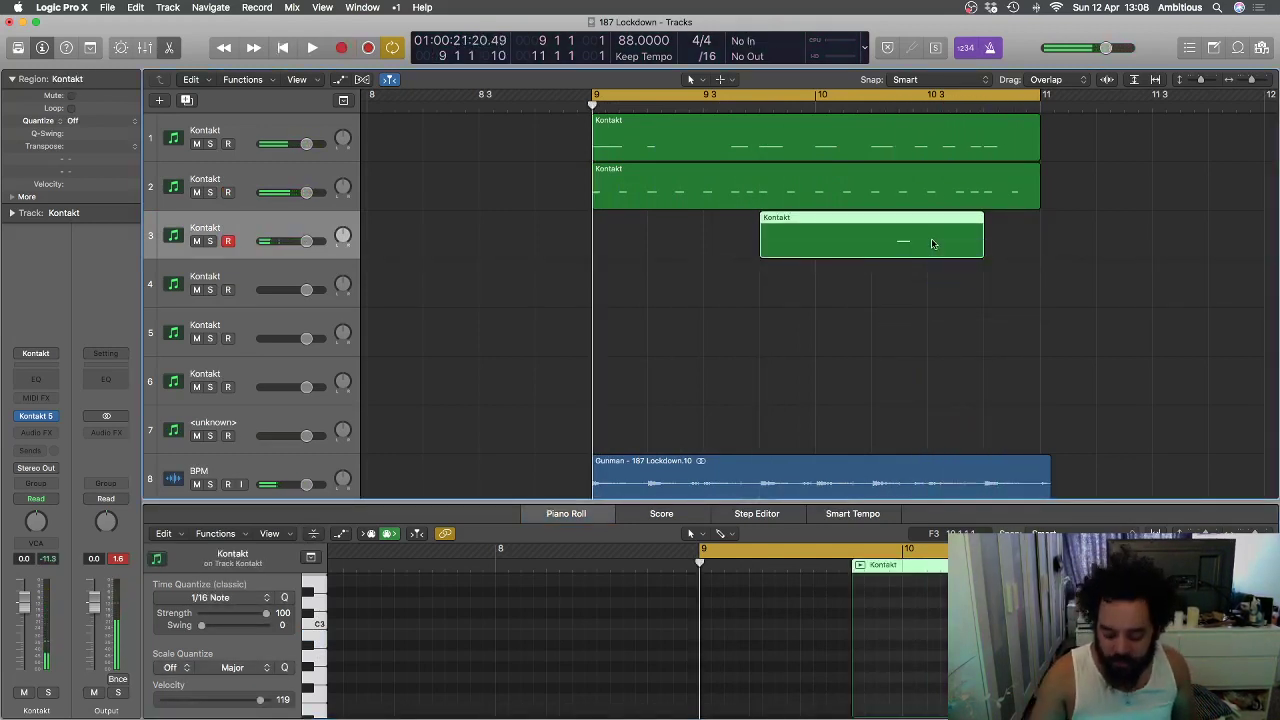
key(Delete)
- Record a drum part on the third Kontakt track from bar 10 to bar 11 and quantize it to 1/16 Swing B
key(space)
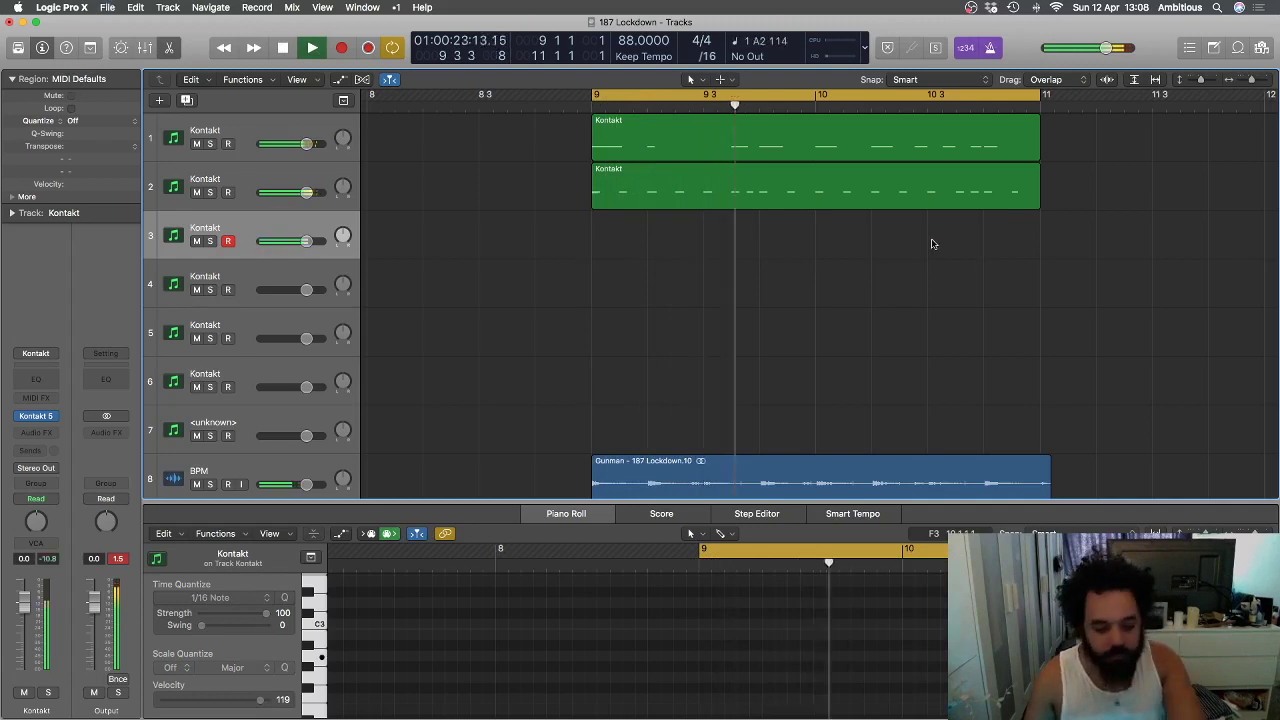
key(r)
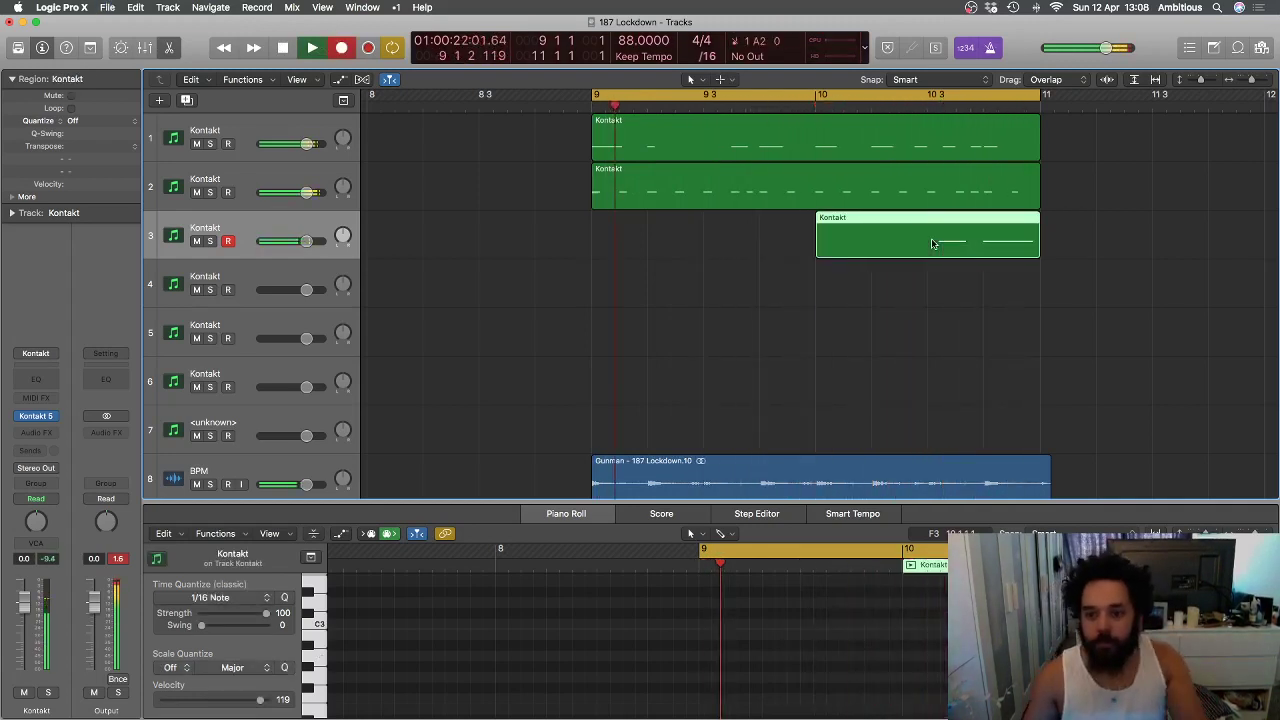
key(space)
key(space)
click(74, 119)
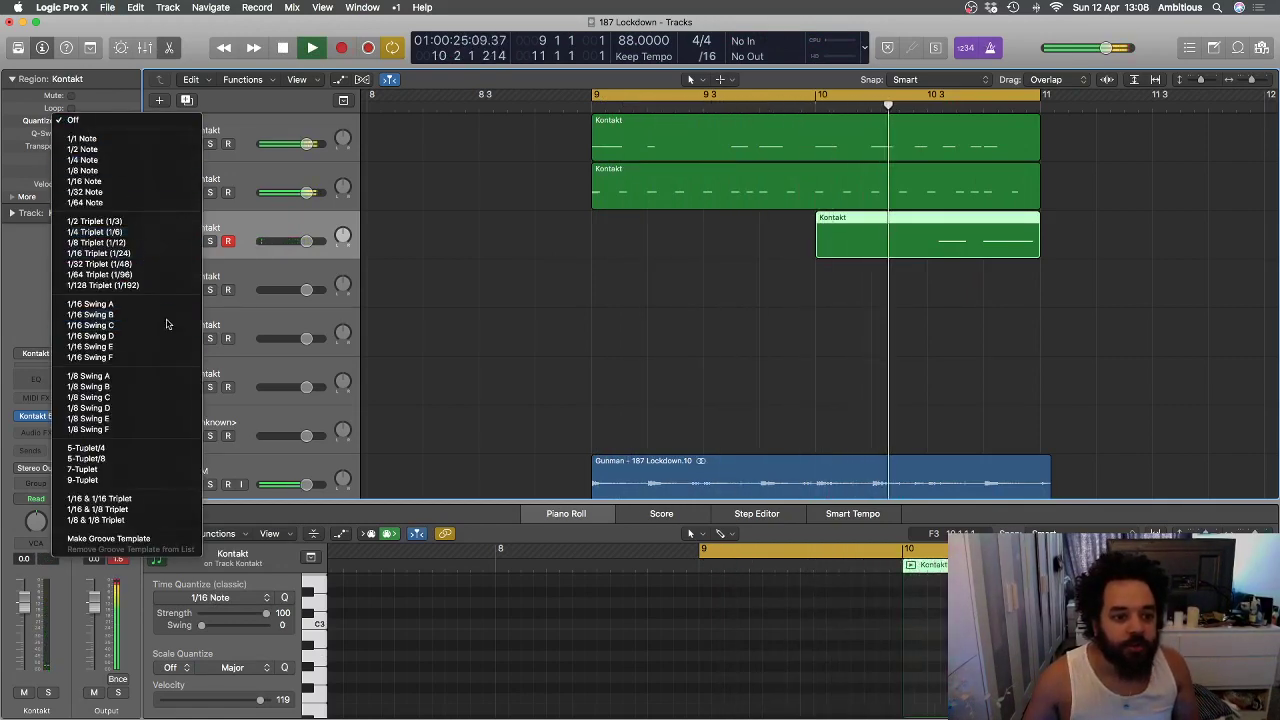
click(169, 314)
- Load the 808 channel strip setting on the fifth track
key(super+Up)
click(230, 280)
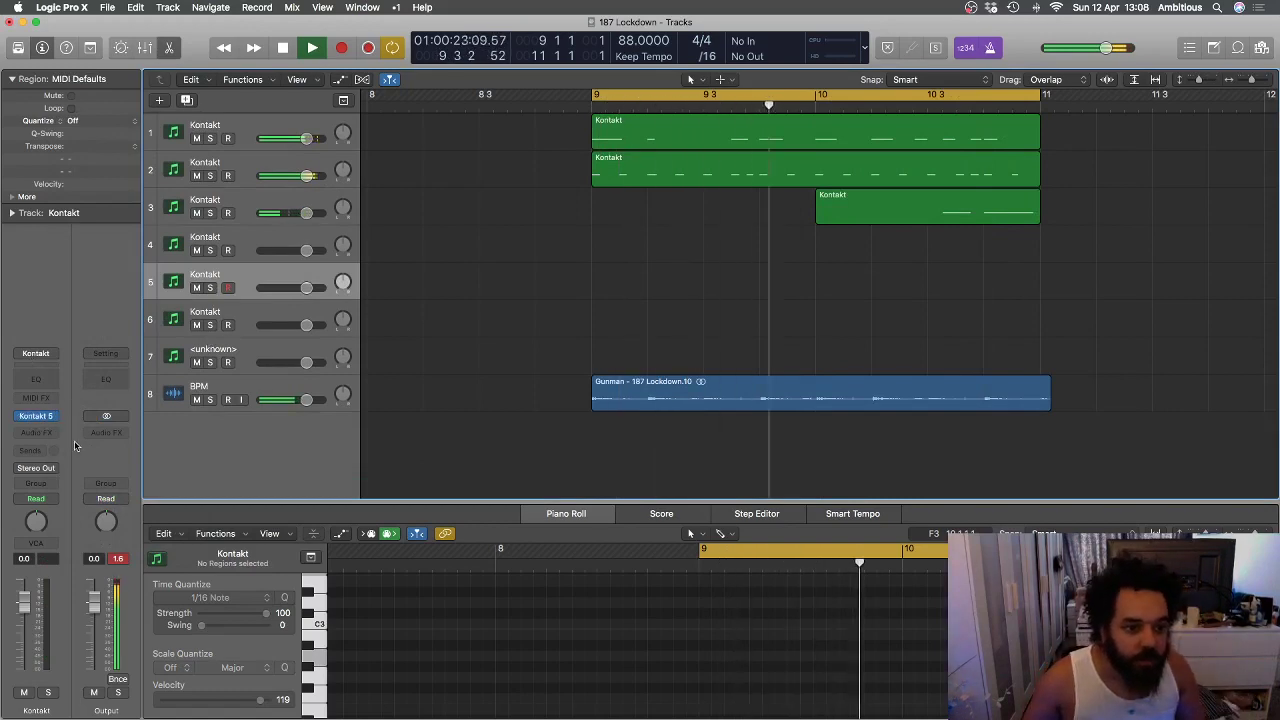
click(33, 353)
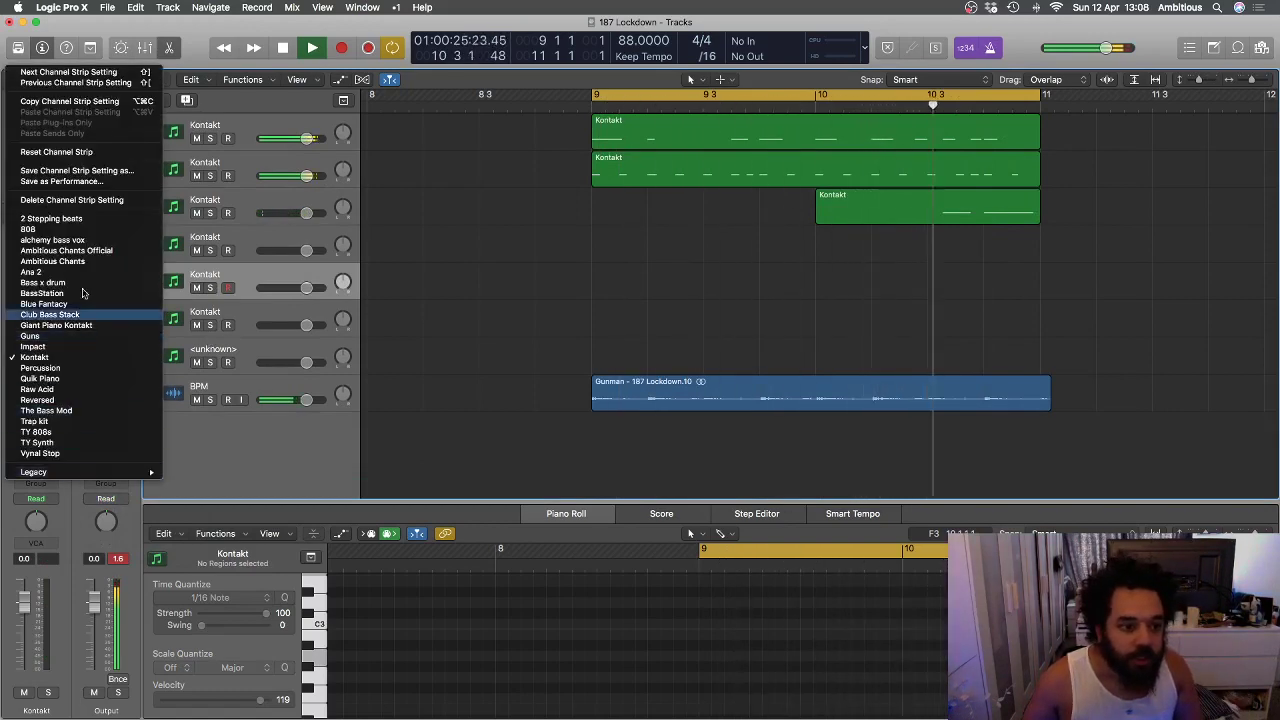
click(82, 229)
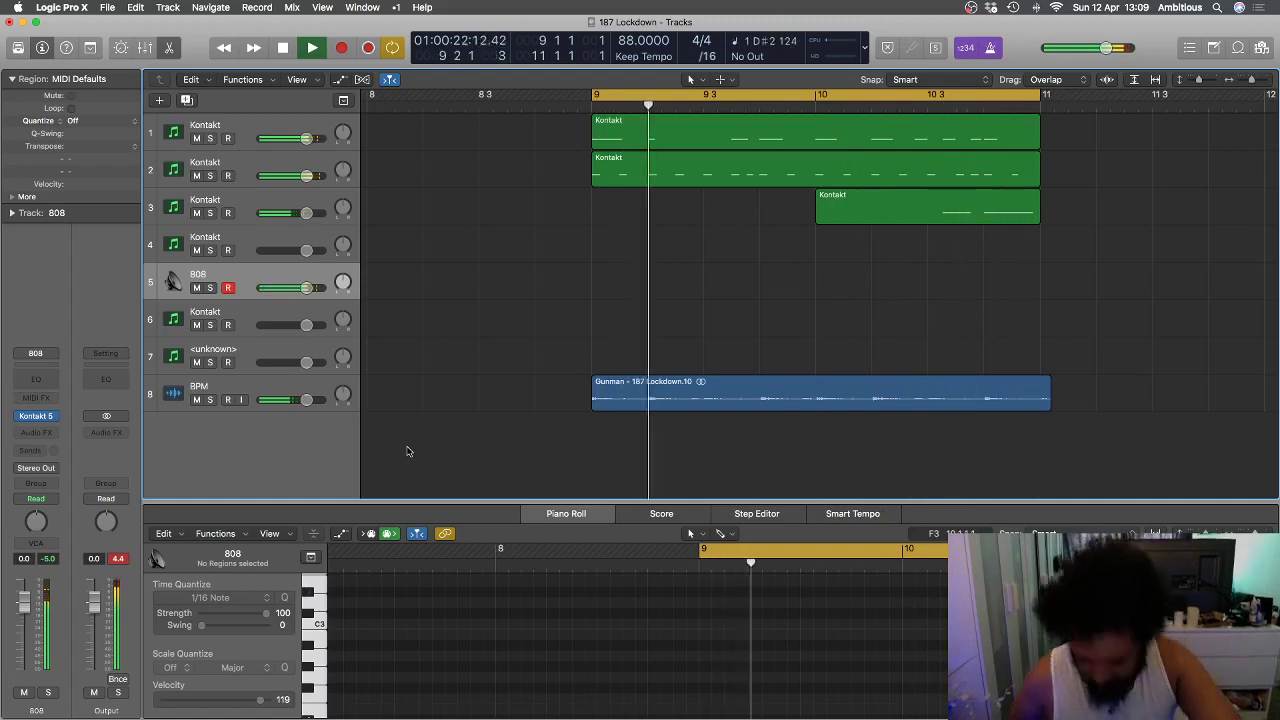
- Record an 808 part over the loop from bar 9 to bar 11 and quantize it to 1/16 Swing B
key(r)
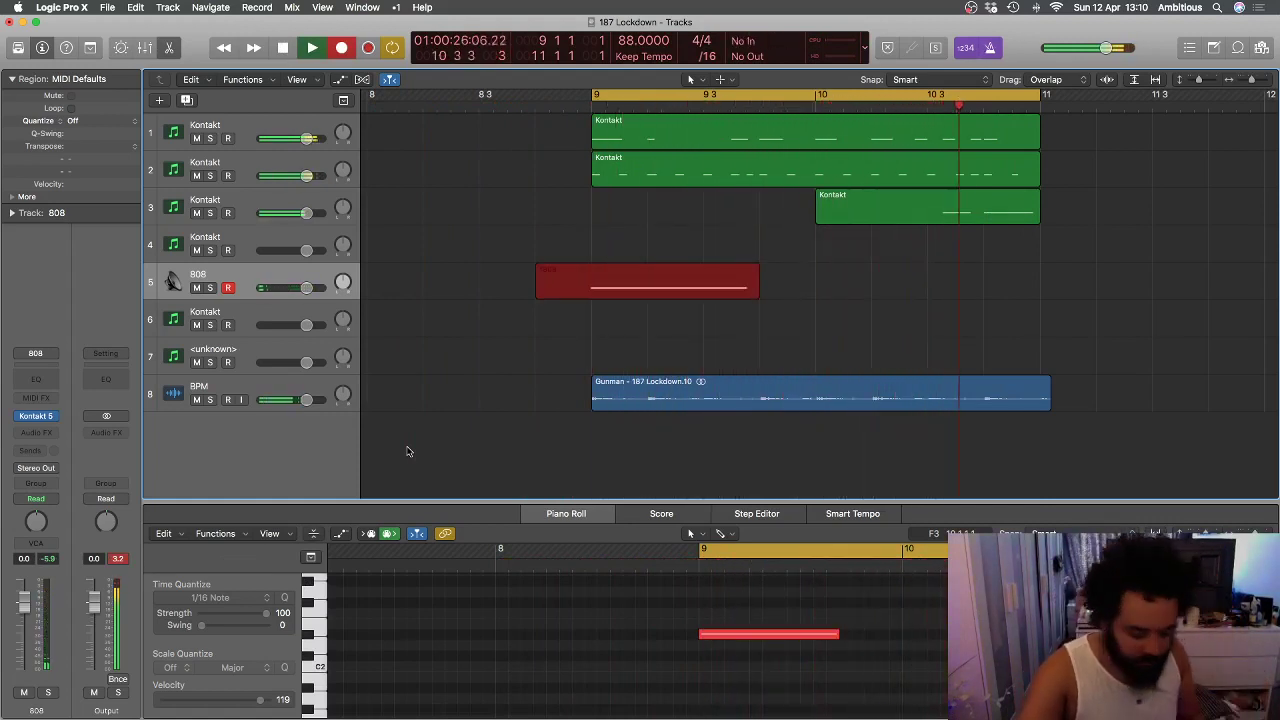
key(space)
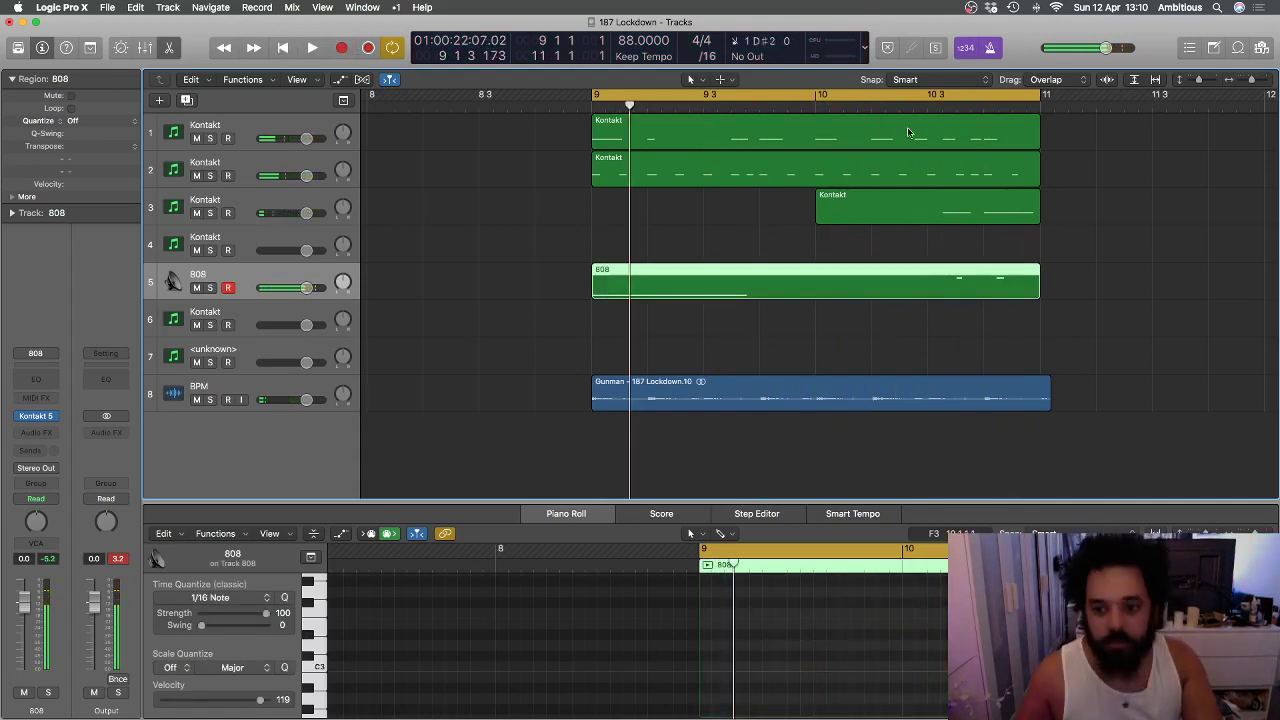
click(104, 129)
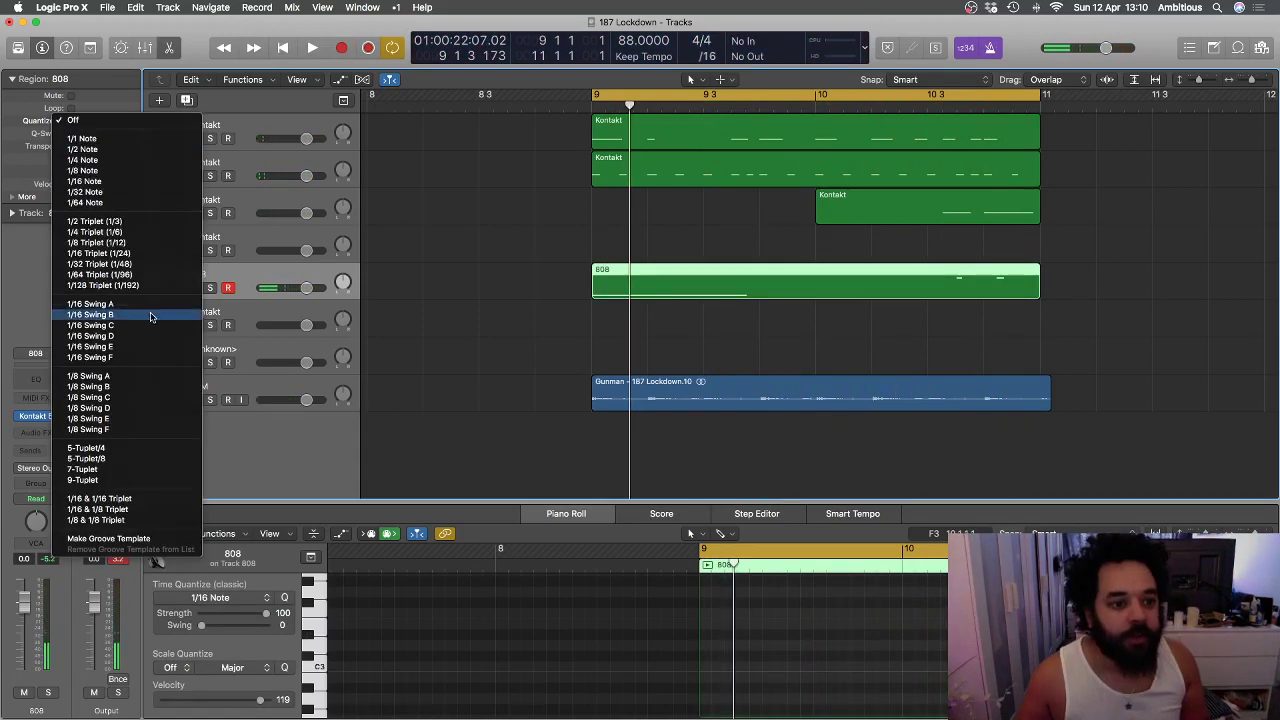
click(120, 316)
key(space)
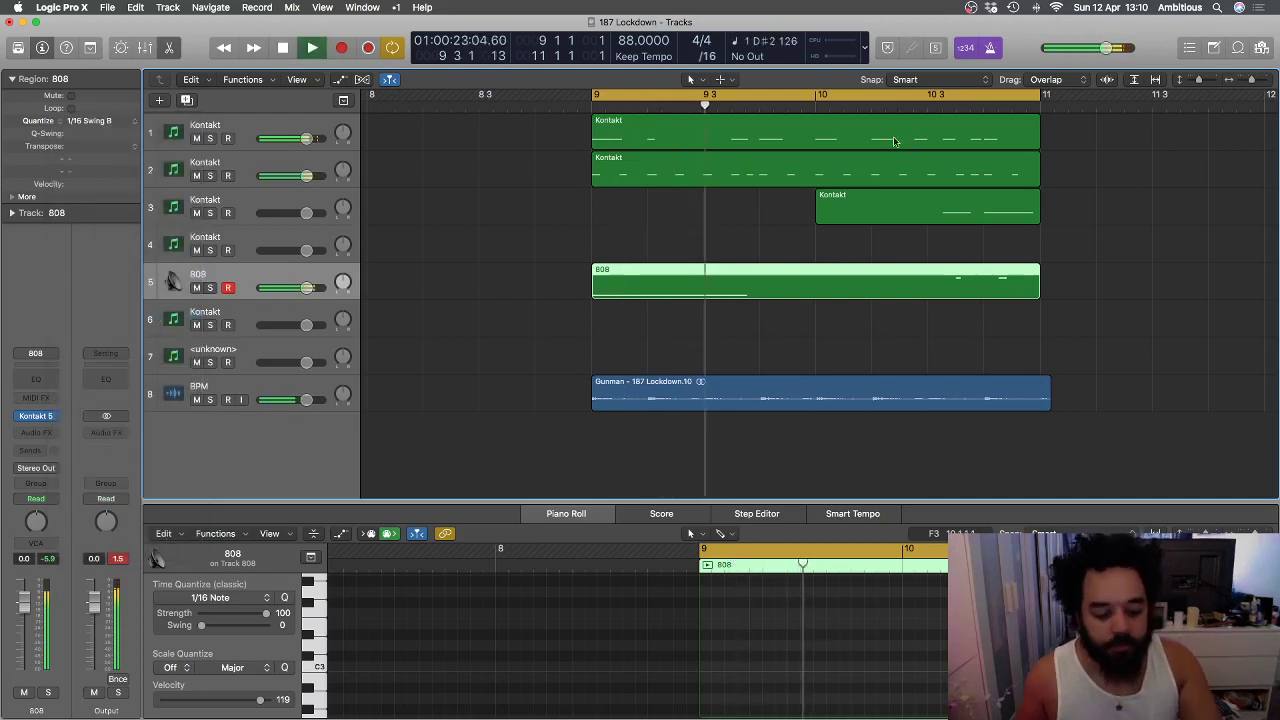
- Record an extra low 808 note just before bar 11 into the 808 region and reapply 1/16 Swing B quantization
key(r)
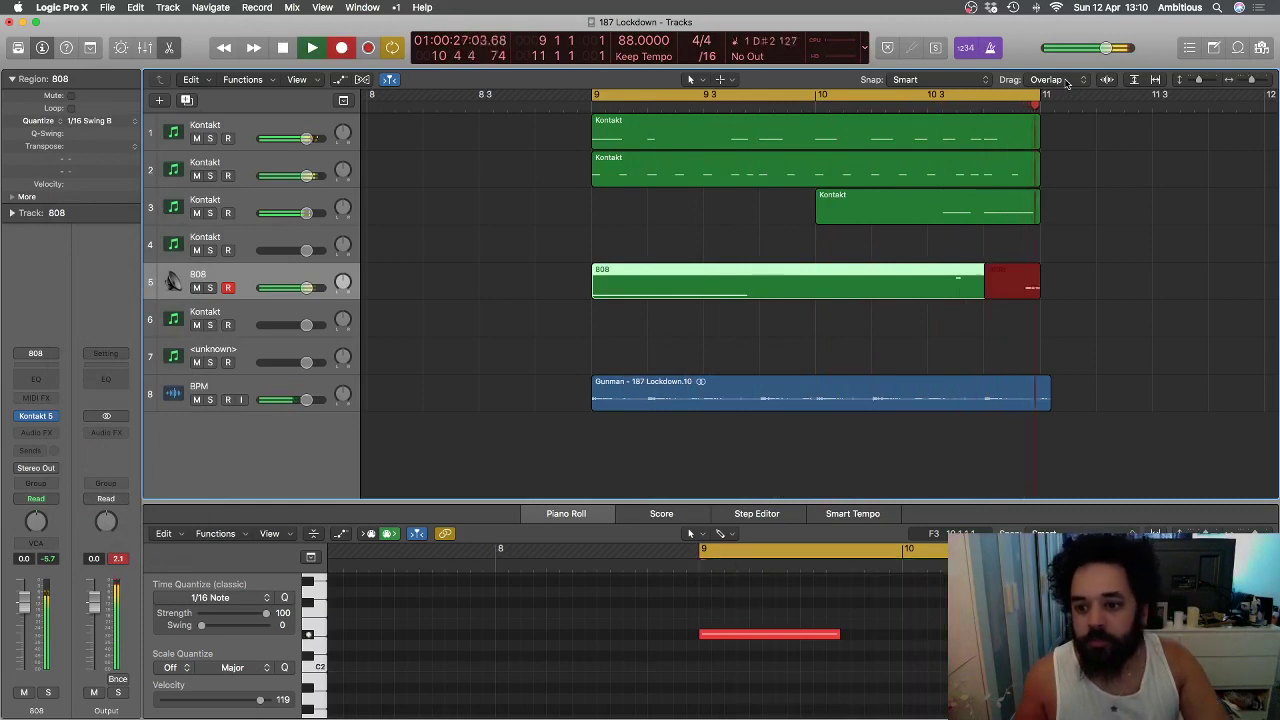
key(super+period)
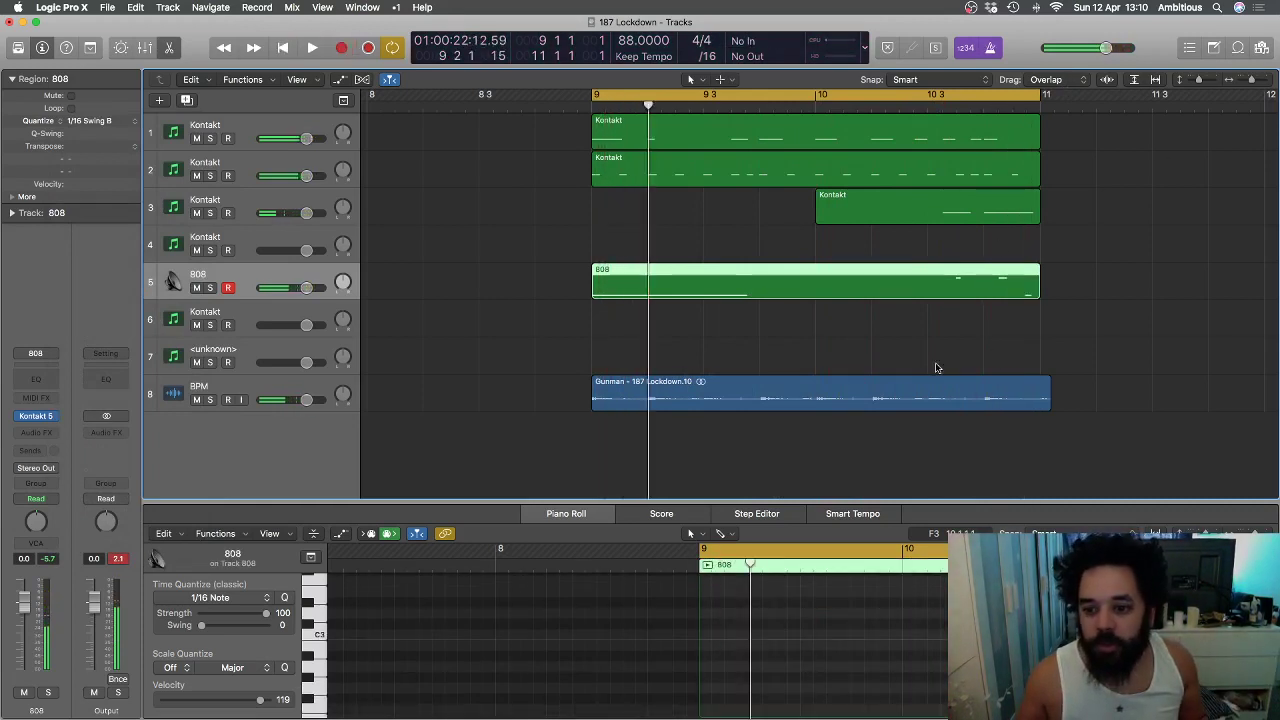
click(95, 121)
click(127, 121)
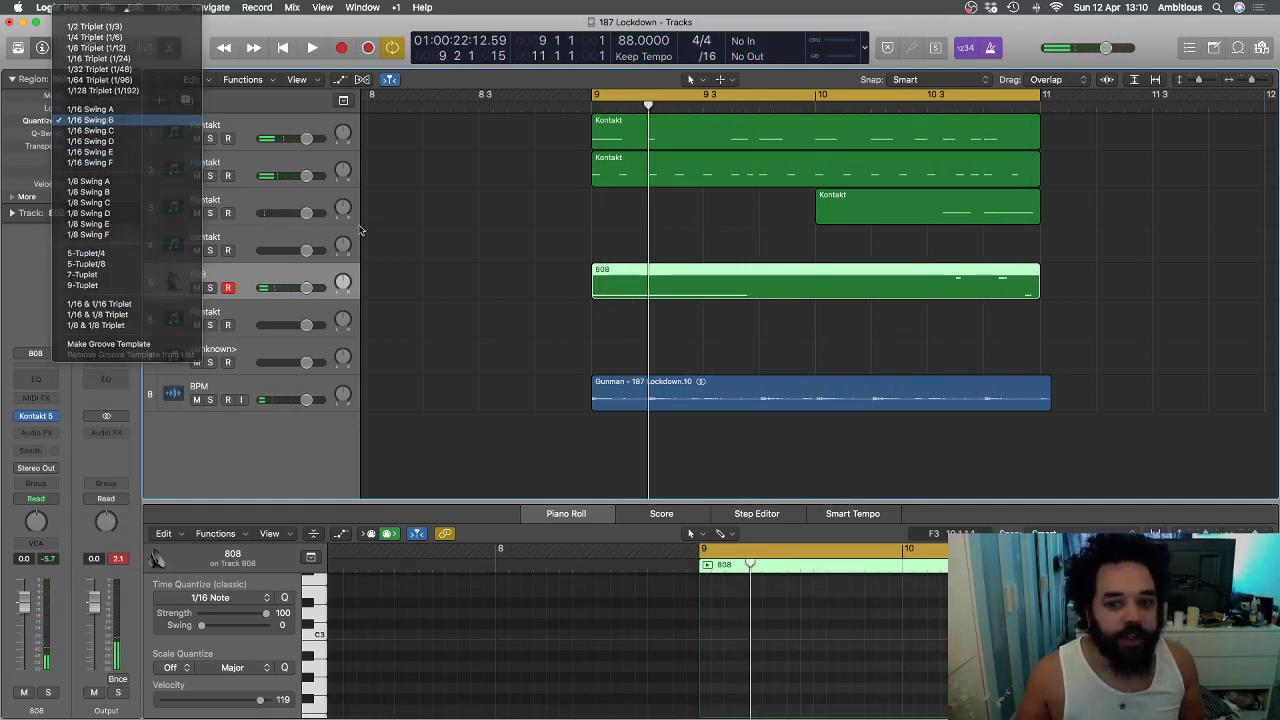
key(space)
click(522, 325)
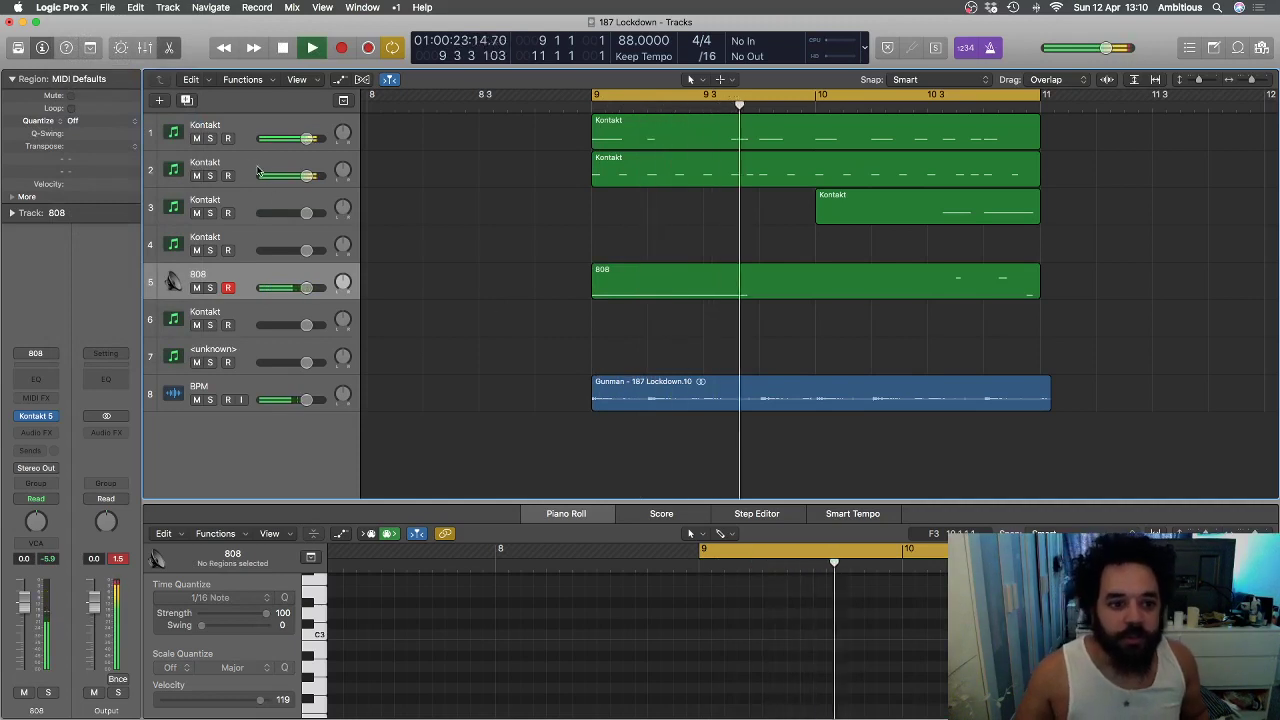
- Record a fast repeating pattern on a new Kontakt track below the third track, from bar 9 to bar 11
click(240, 210)
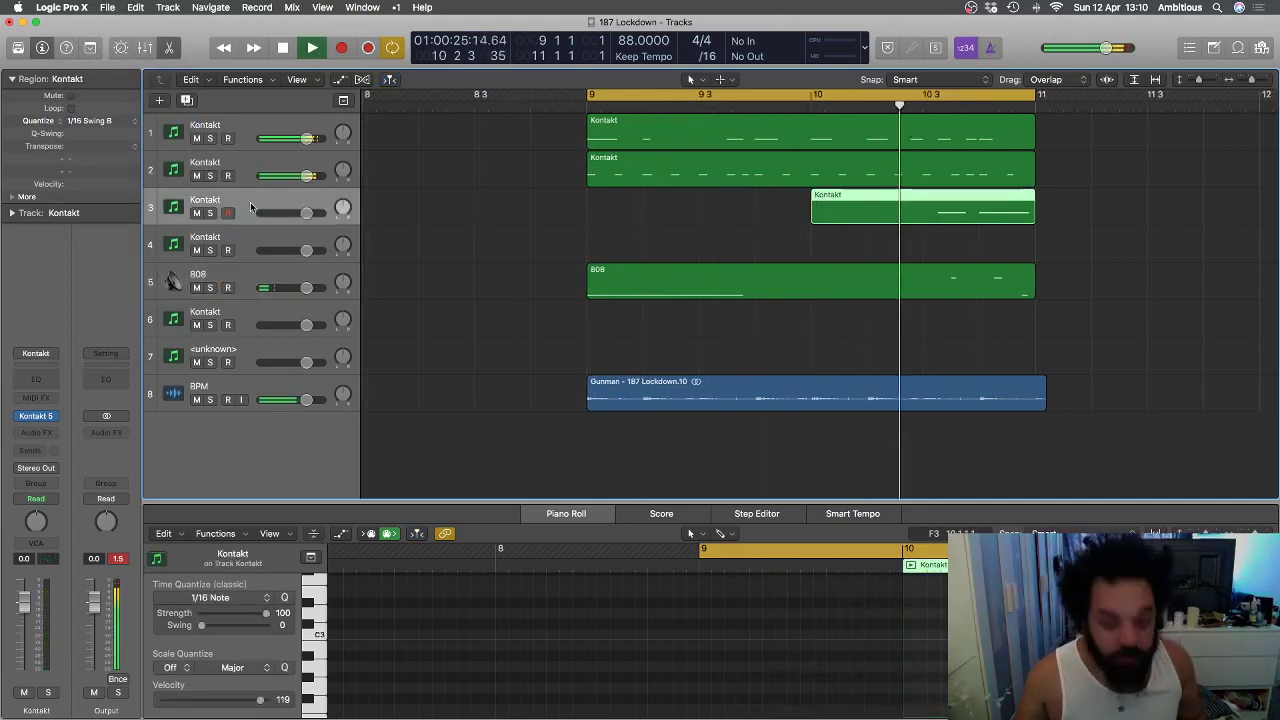
key(super+s)
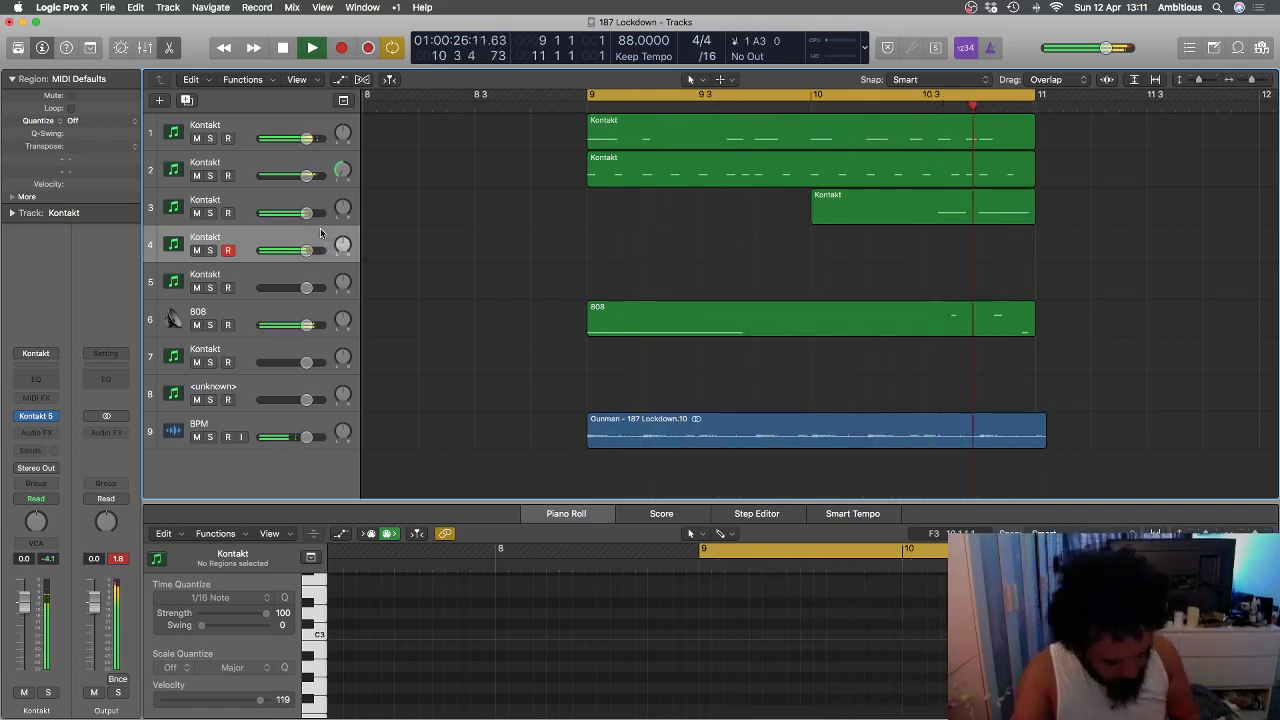
key(r)
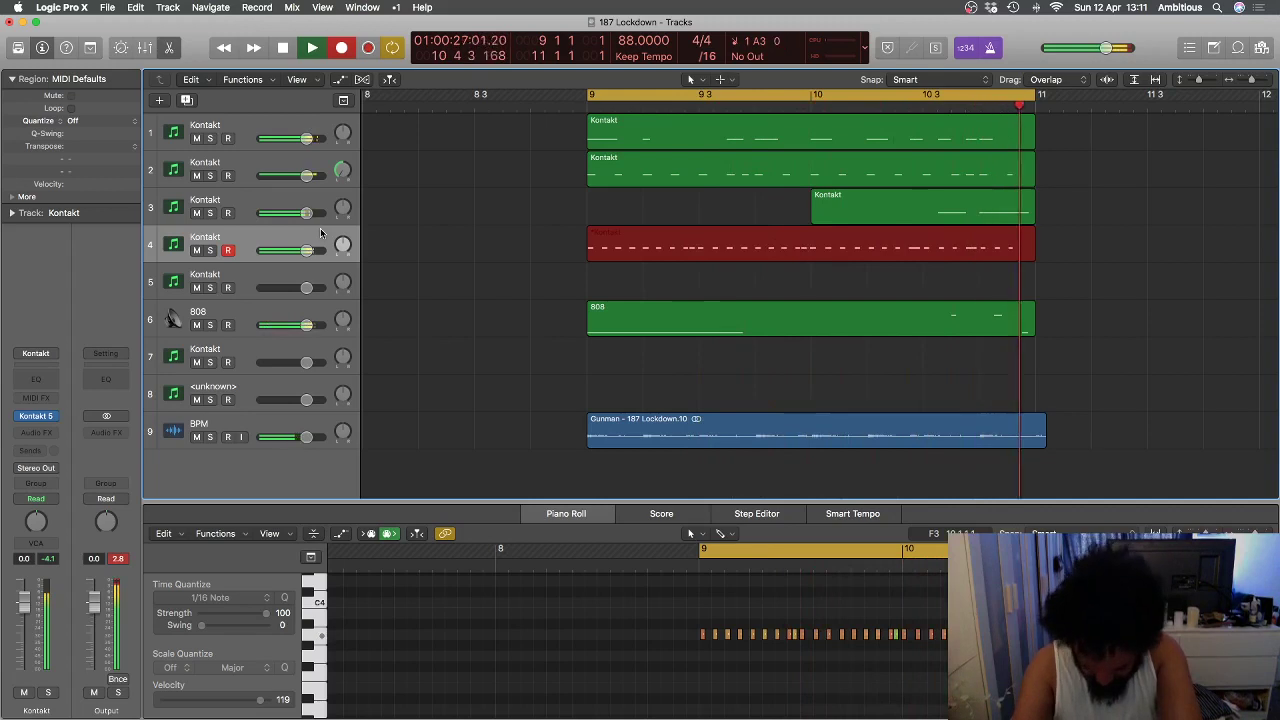
key(space)
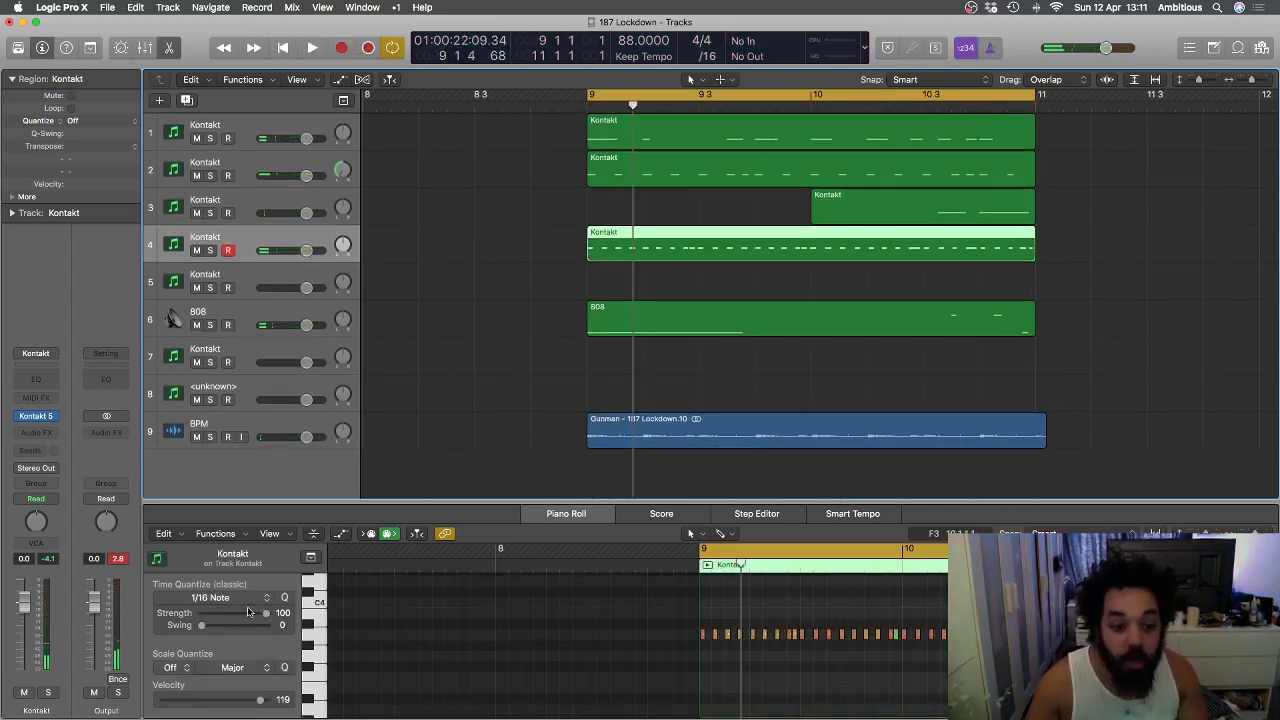
- Try 1/16 Swing B quantization on the fourth track's region and switch its region quantize back to Off
click(110, 122)
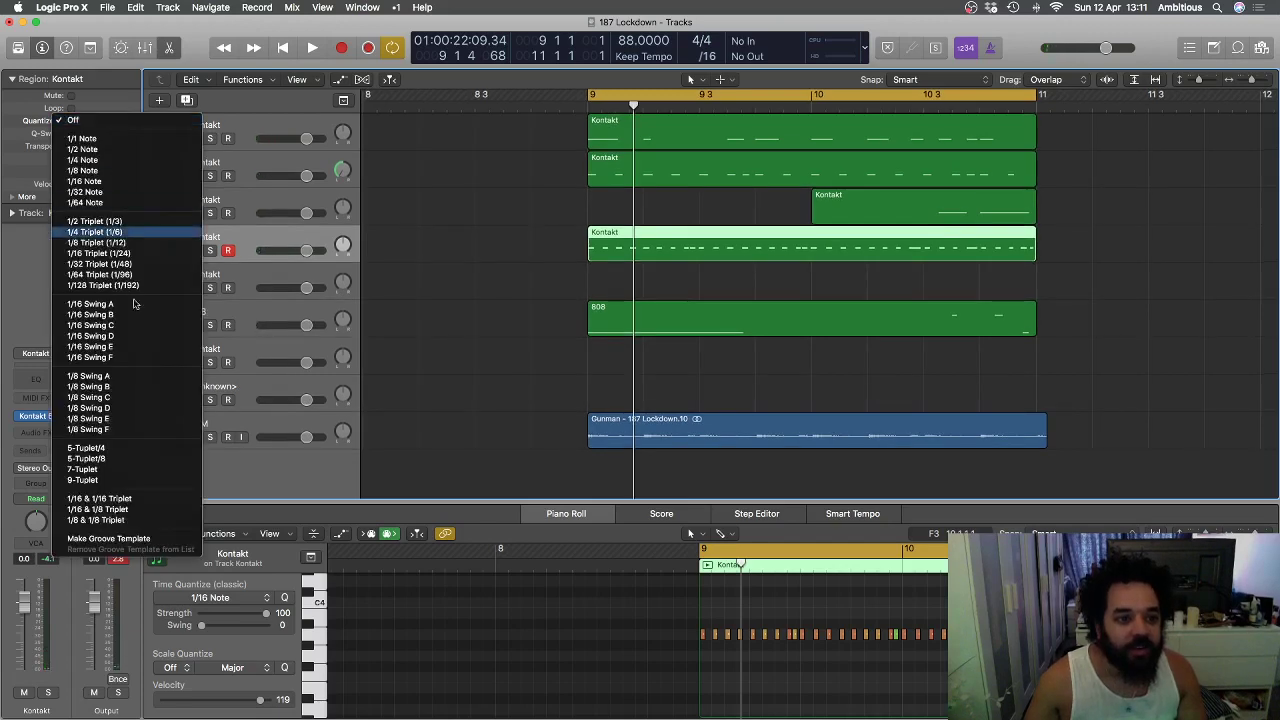
click(145, 319)
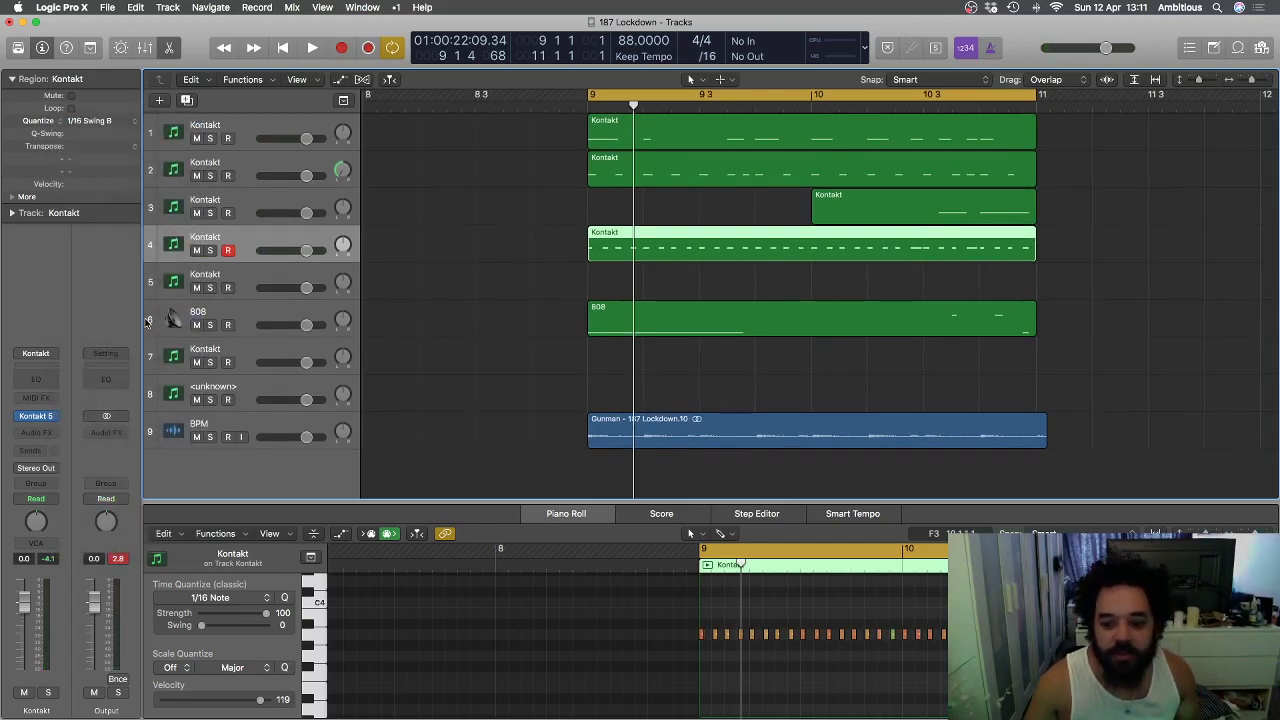
click(104, 120)
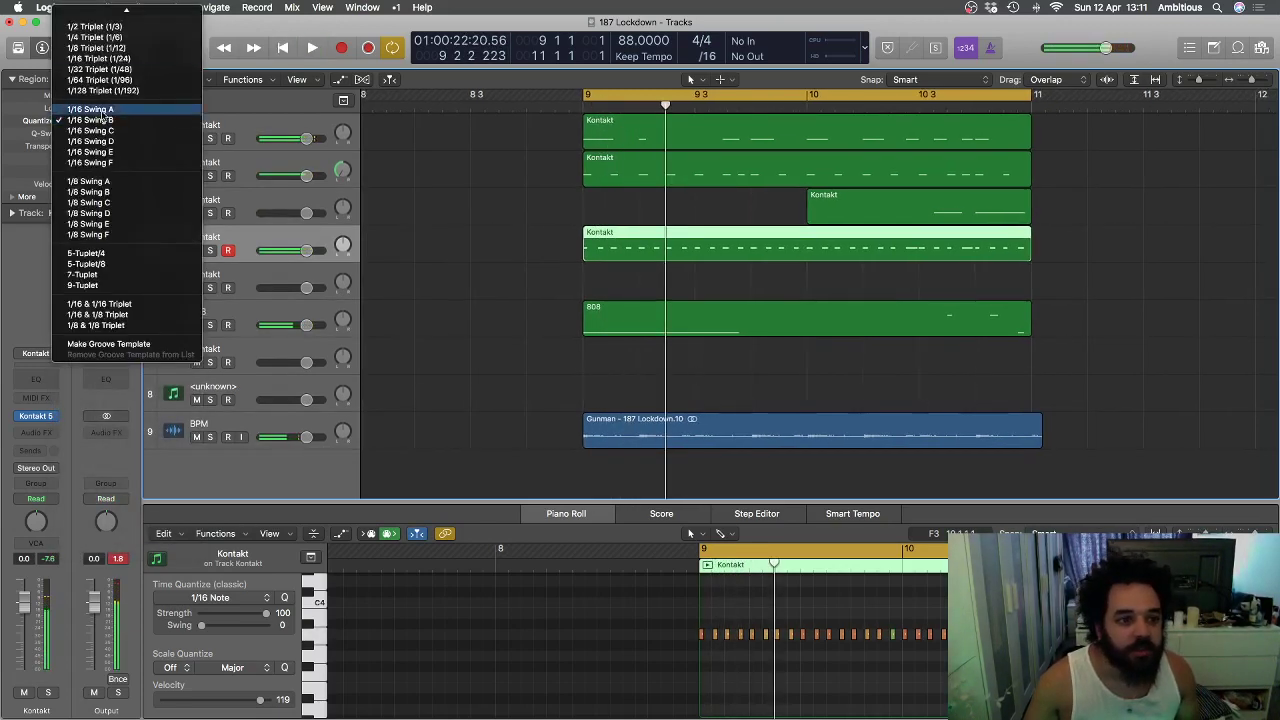
click(222, 367)
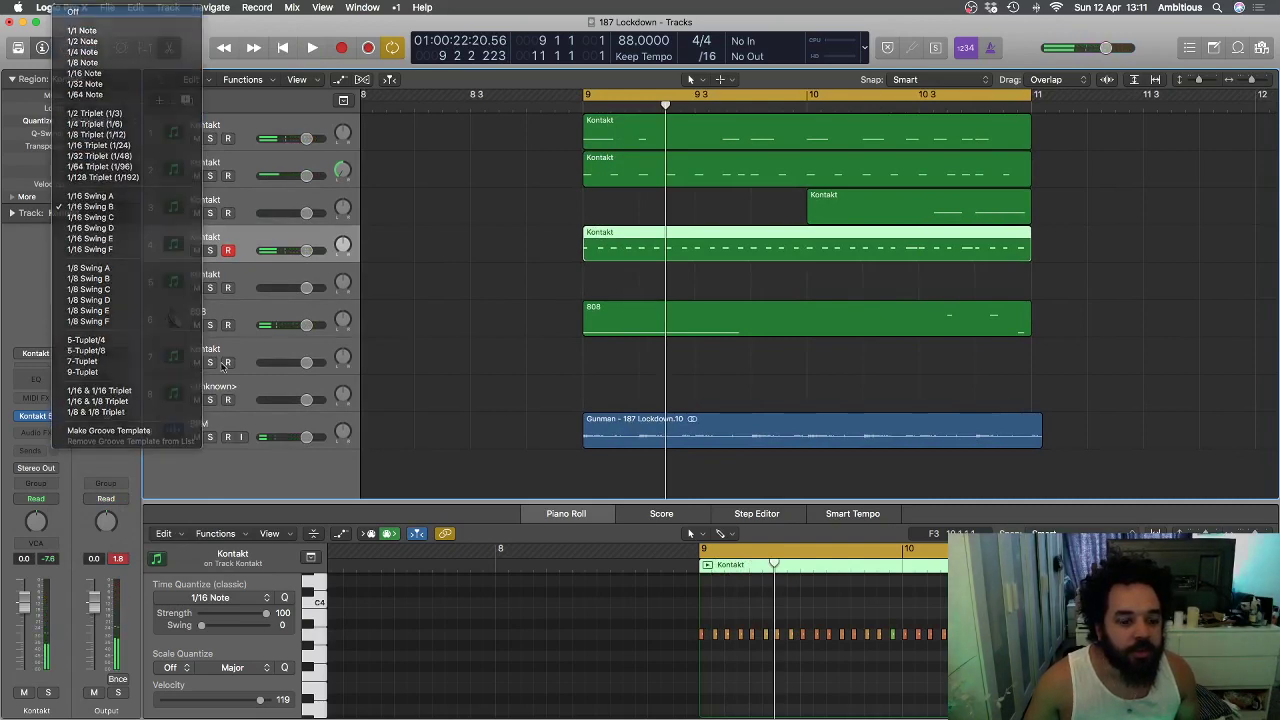
- Quantize all notes of the fourth track's region to 1/32 Note in the Piano Roll with a swing of 34
click(230, 599)
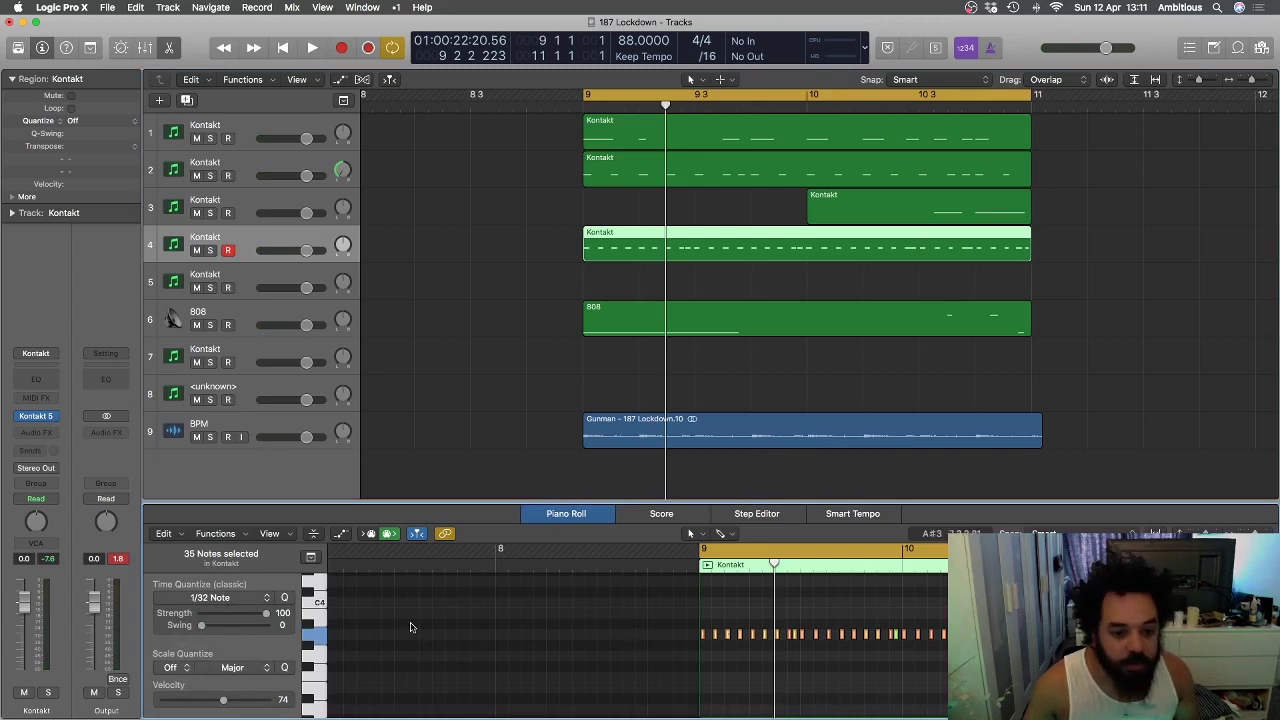
key(p)
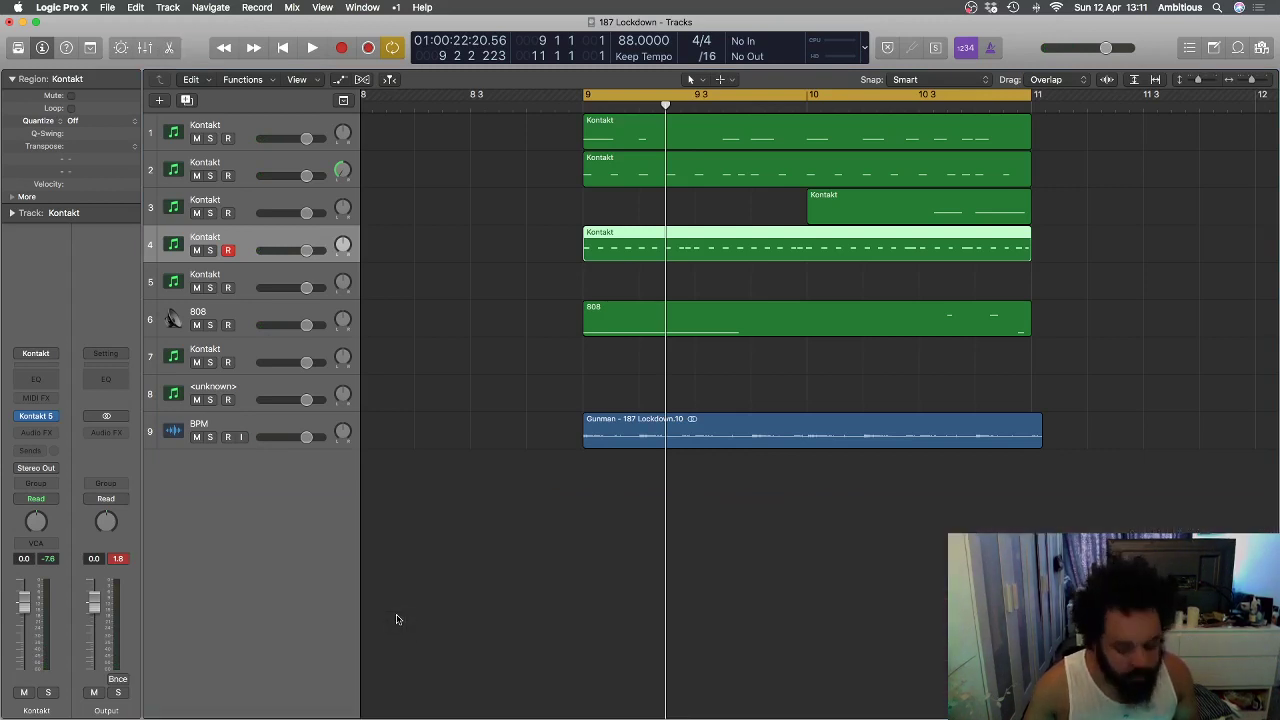
key(p)
key(space)
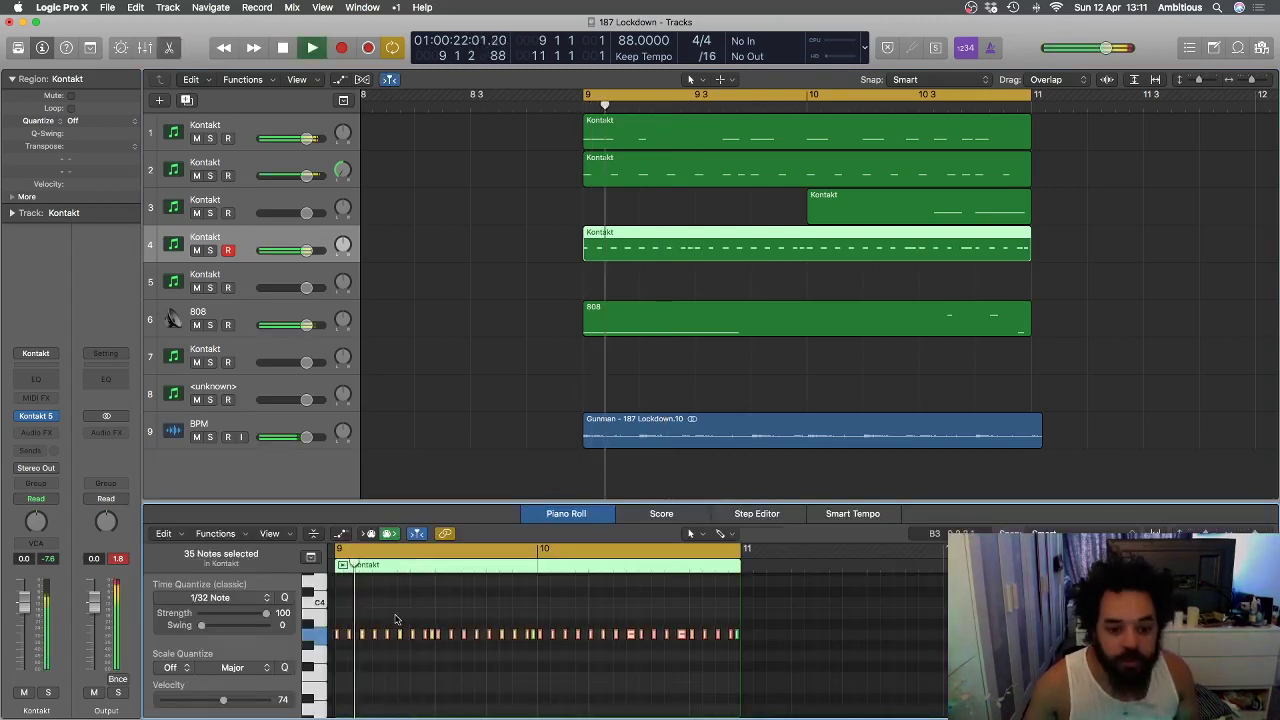
key(super+Right)
key(super+Right)
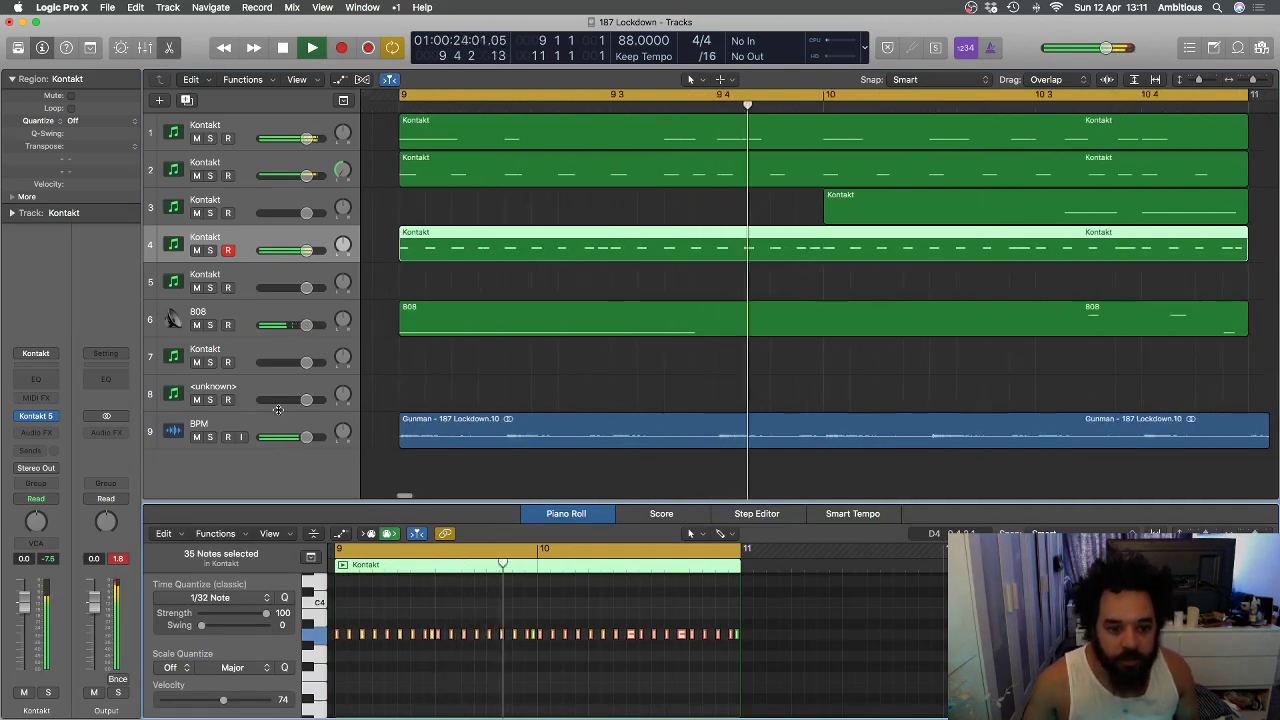
drag(203, 627, 222, 626)
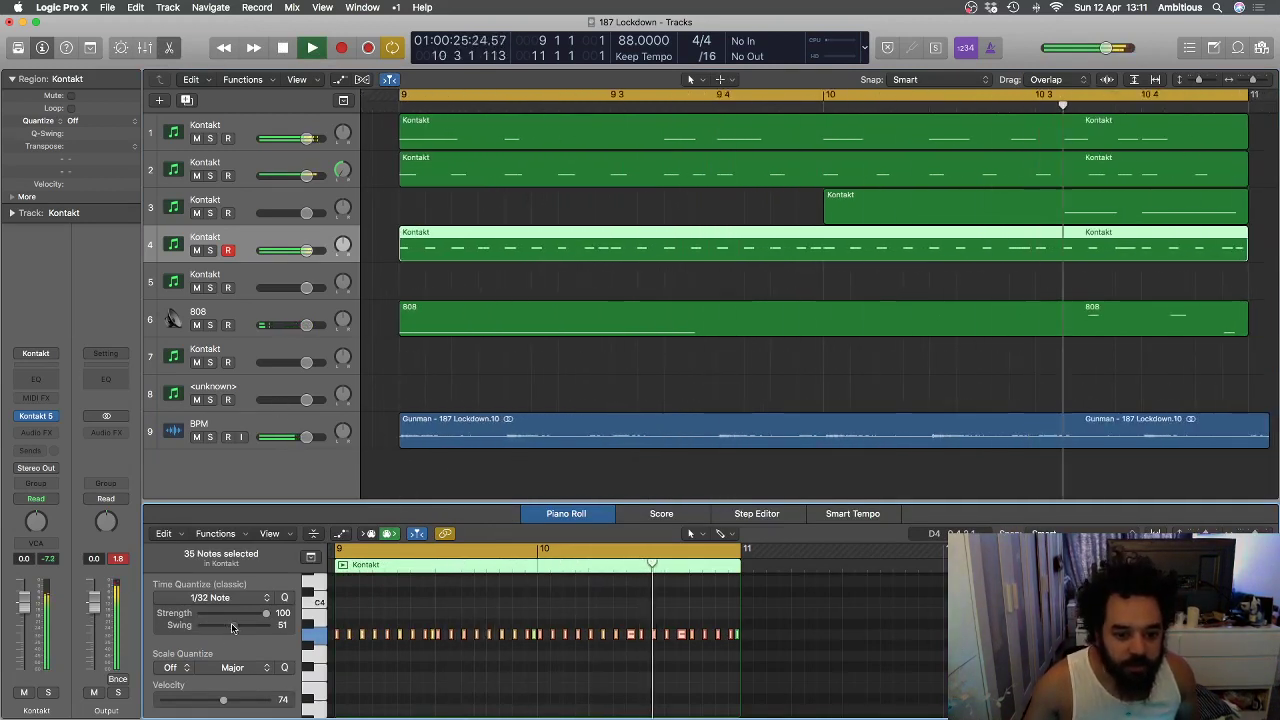
scroll(540, 691, left, 2)
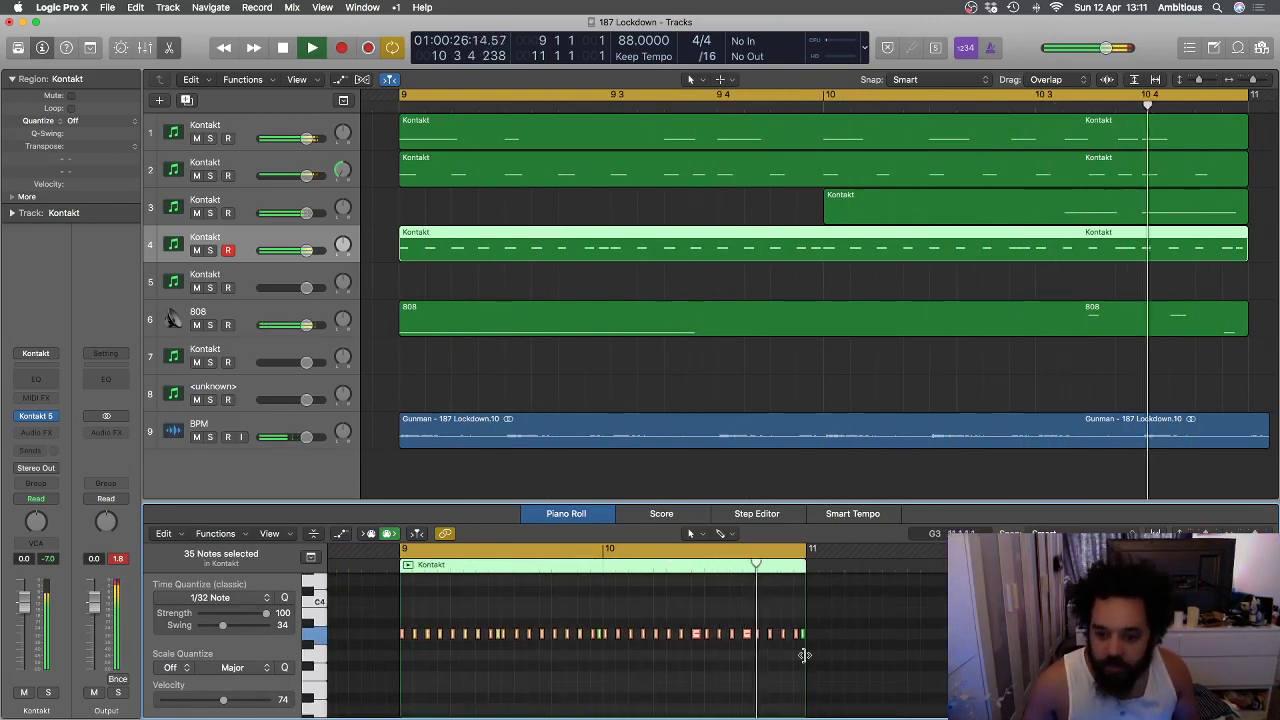
key(super+Left)
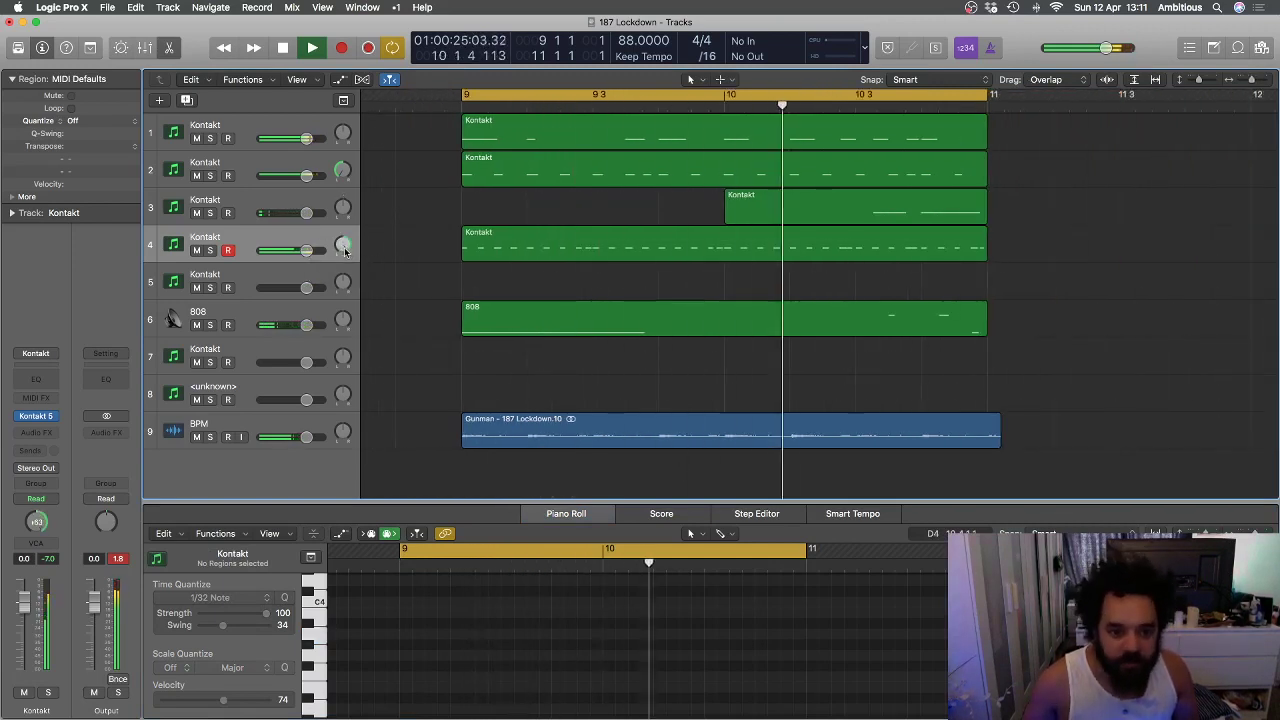
- Pan the fourth track right to about +30 and the second track left to -28
drag(343, 244, 343, 275)
drag(342, 170, 341, 153)
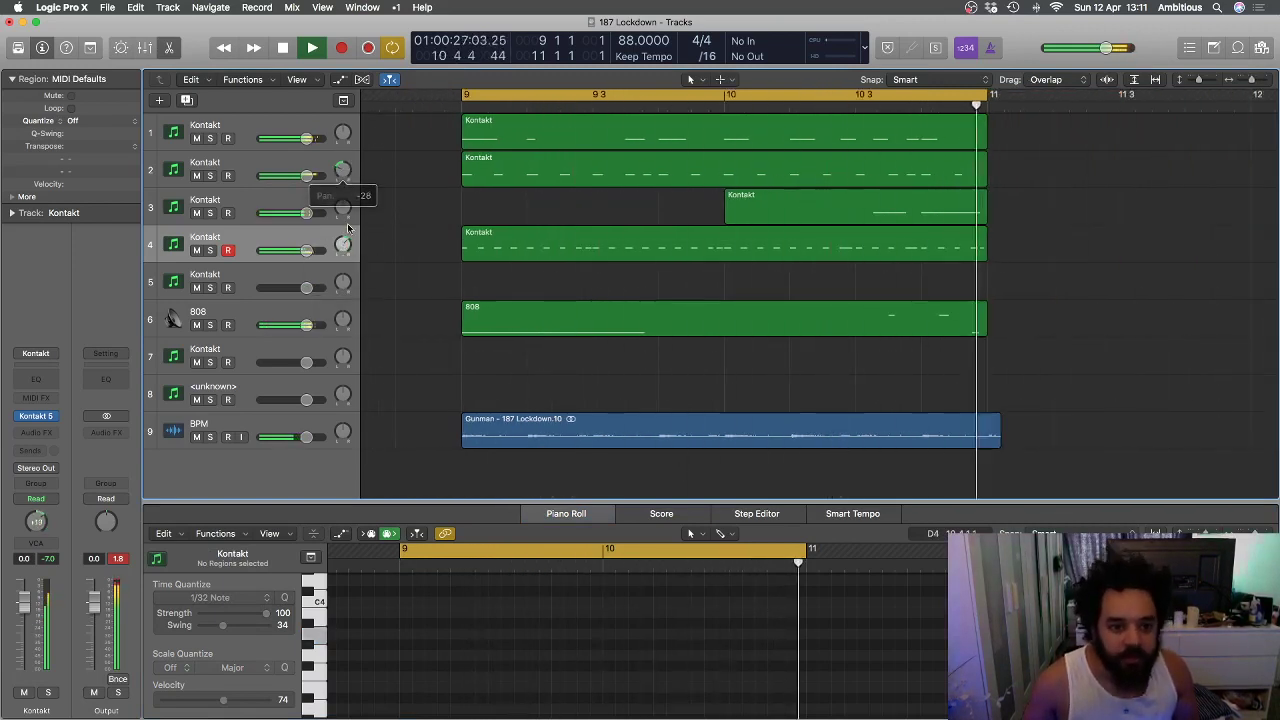
drag(343, 252, 343, 247)
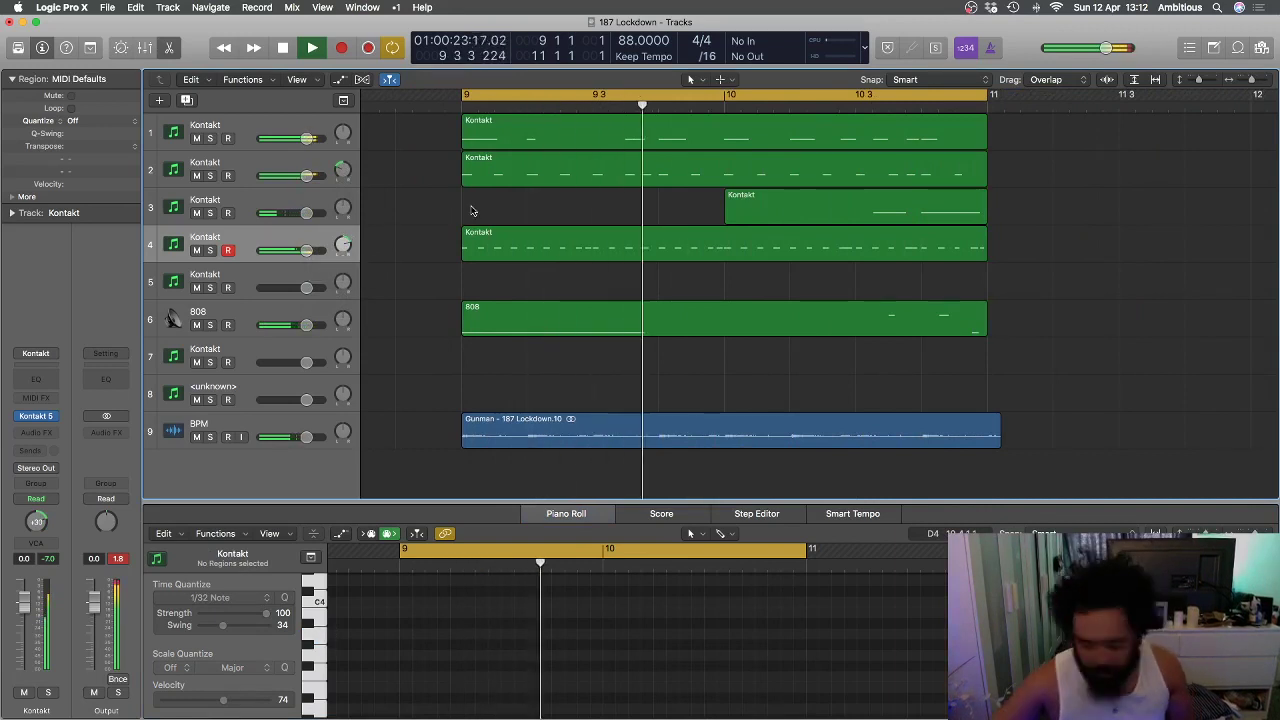
- Audition the loop with the 808 track muted at a tempo of 70, restoring the tempo to 88 and unmuting the 808
key(space)
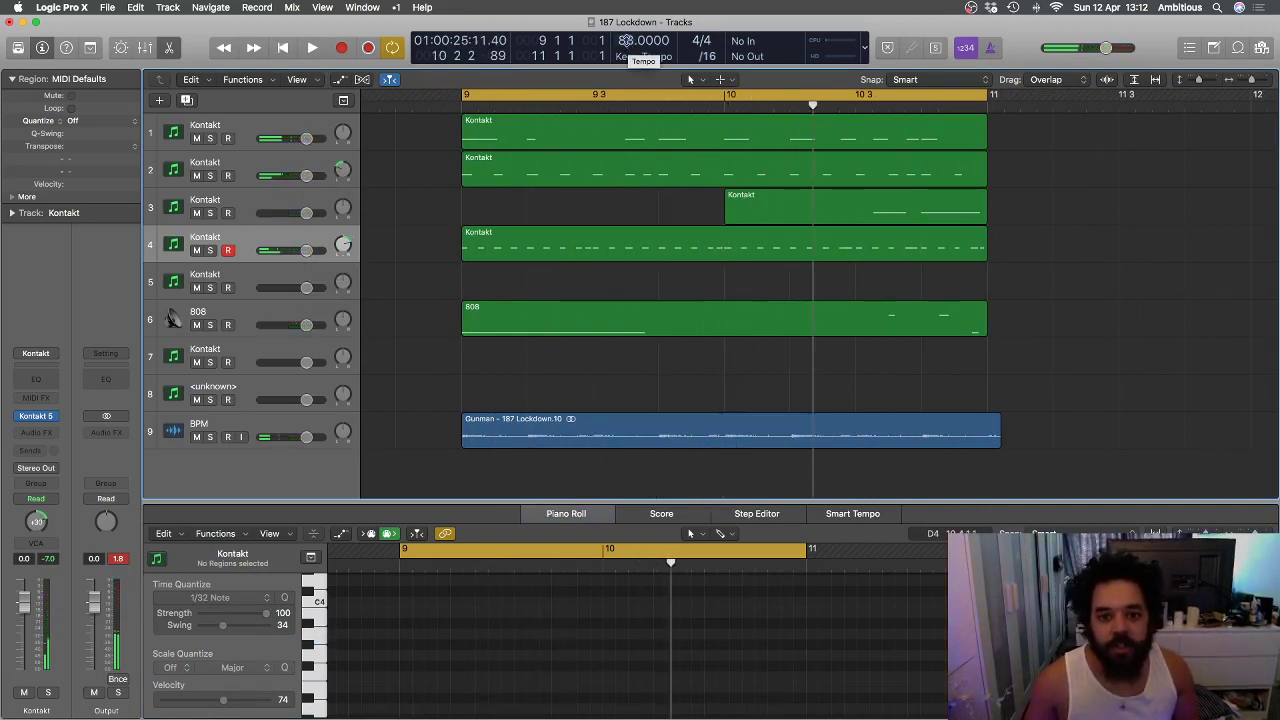
click(196, 326)
key(space)
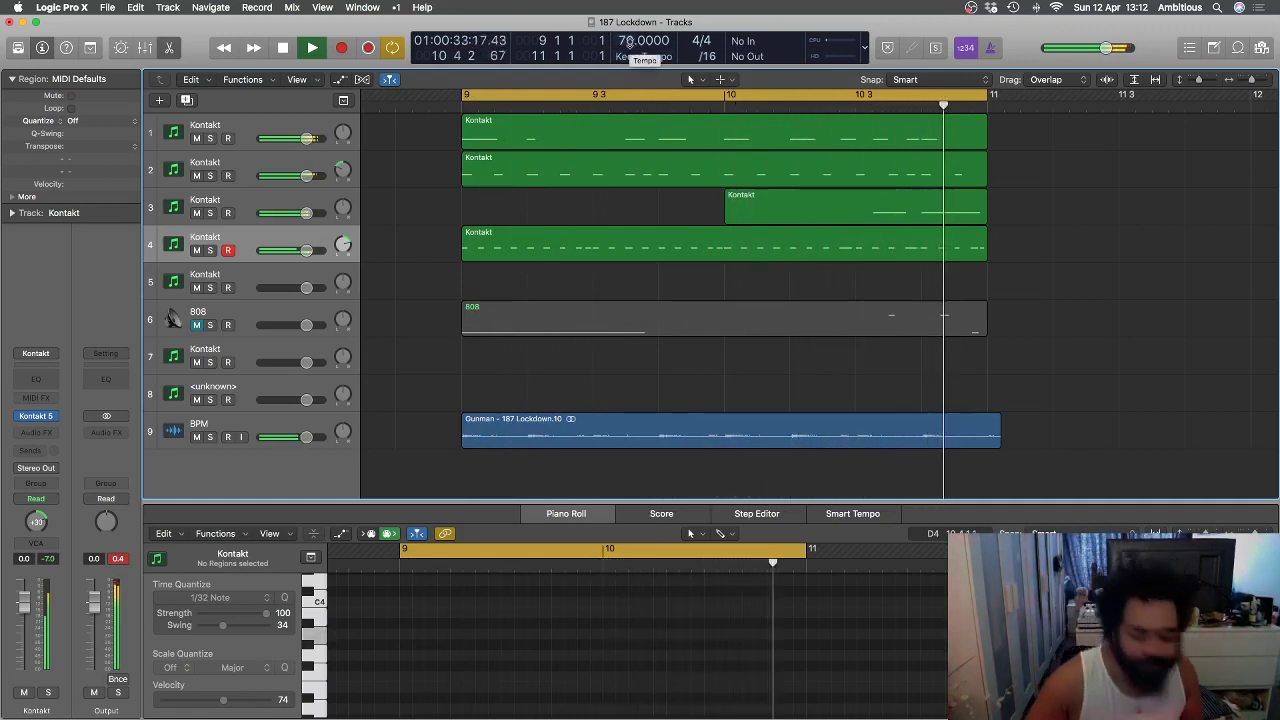
mouse_move(630, 42)
mouse_down()
mouse_move(632, 5)
mouse_move(632, 28)
mouse_up()
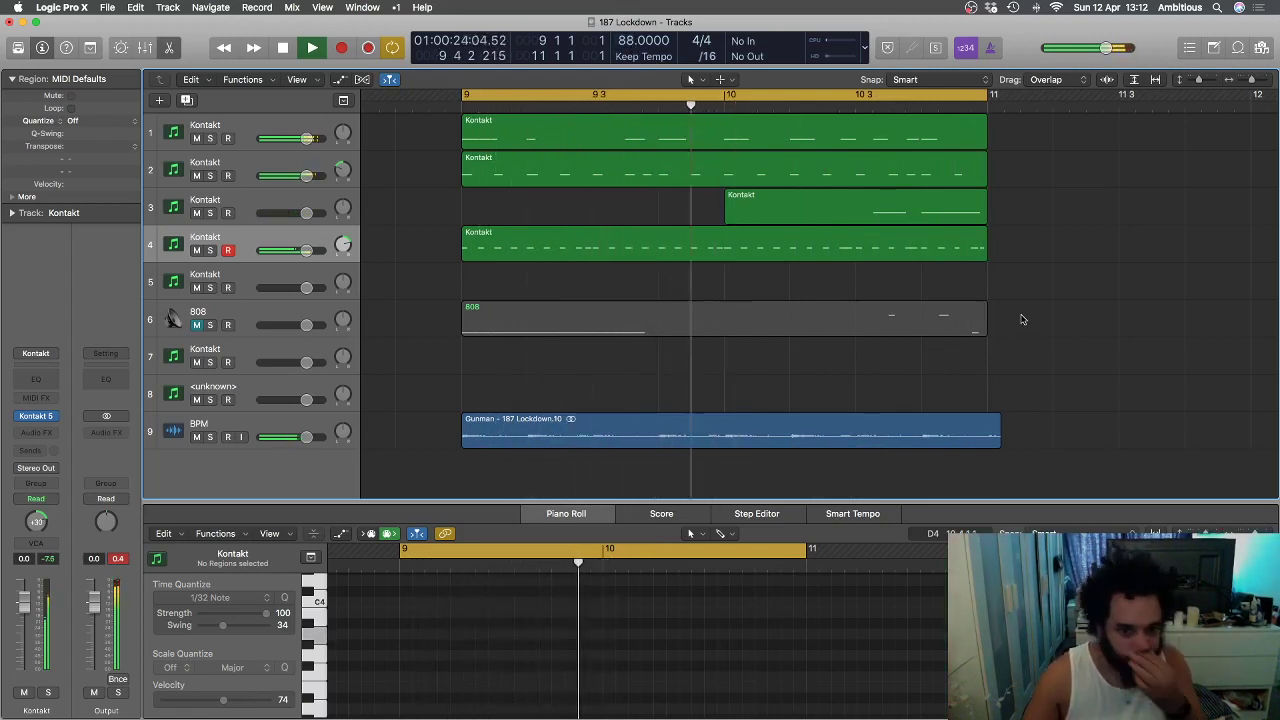
click(197, 325)
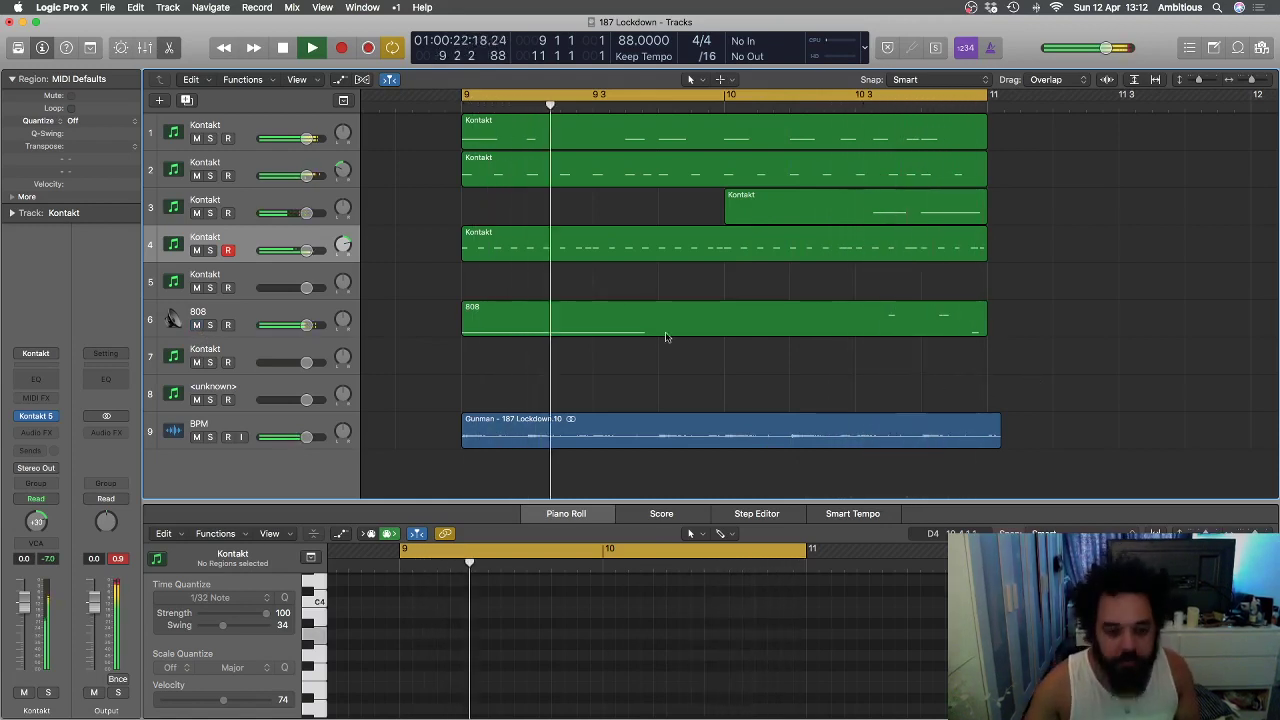
- Try to place the Gunman sample region further along the BPM track past bar 11 and undo it
scroll(553, 361, down, 2)
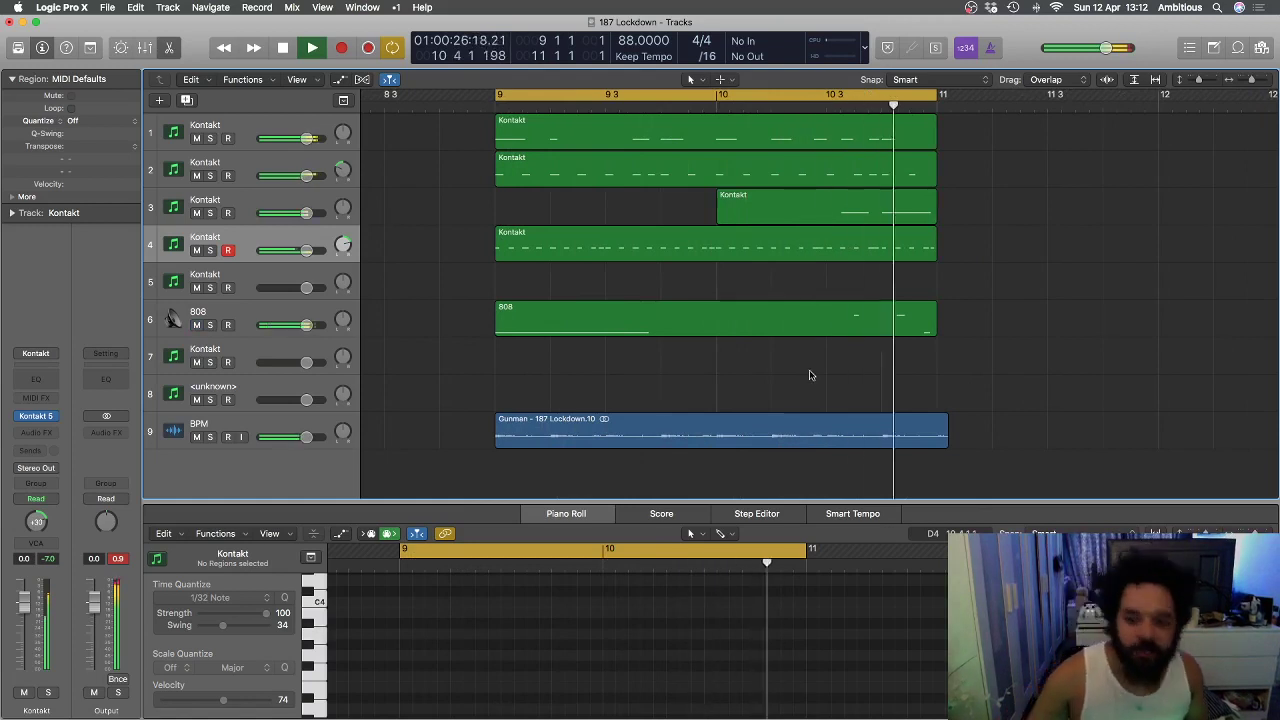
scroll(811, 372, up, 1)
scroll(811, 372, up, 1)
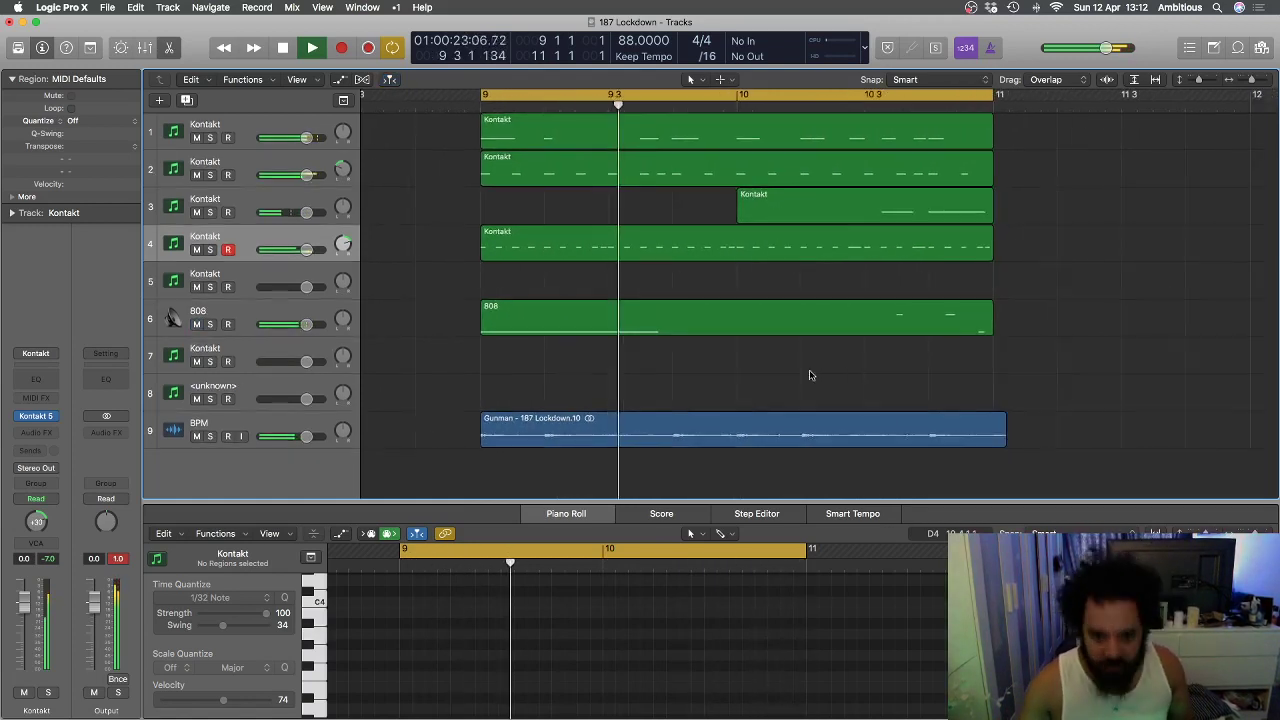
scroll(691, 409, down, 3)
key(space)
drag(663, 437, 968, 434)
key(super+z)
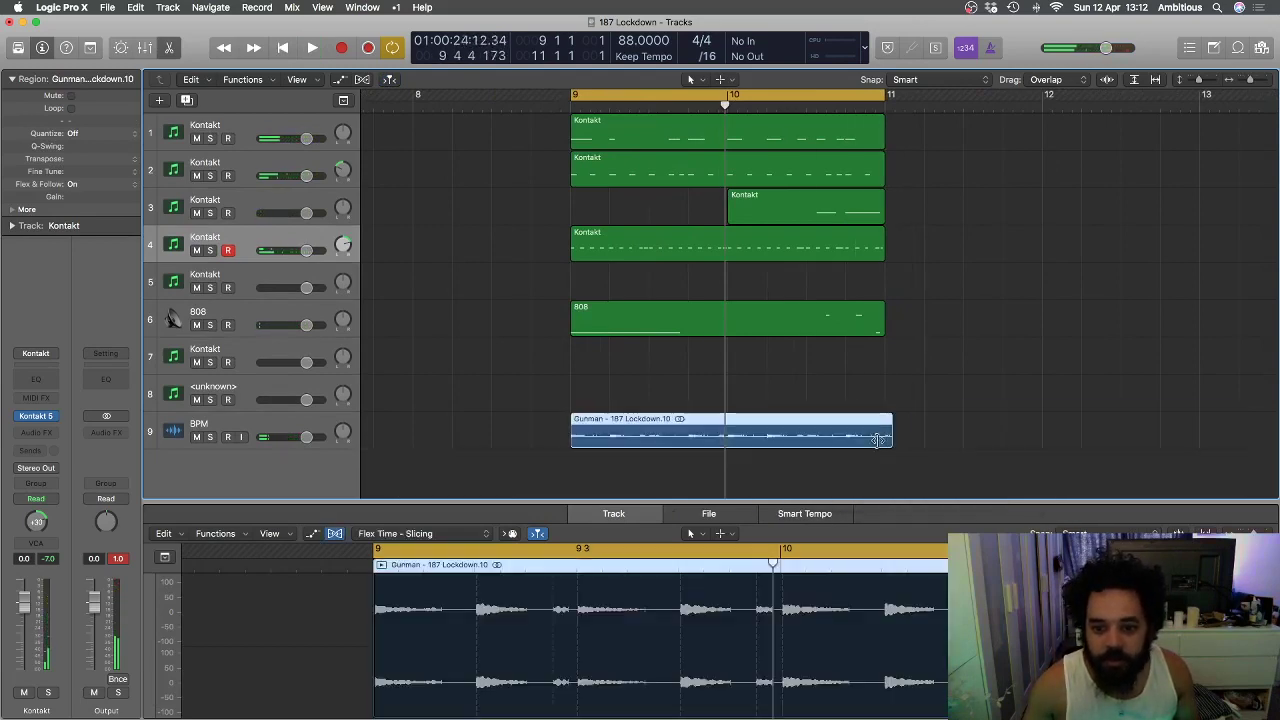
- Cut the Gunman sample region at bar 11 and delete the short piece that overhangs the loop
key(space)
scroll(931, 409, up, 4)
scroll(932, 411, up, 3)
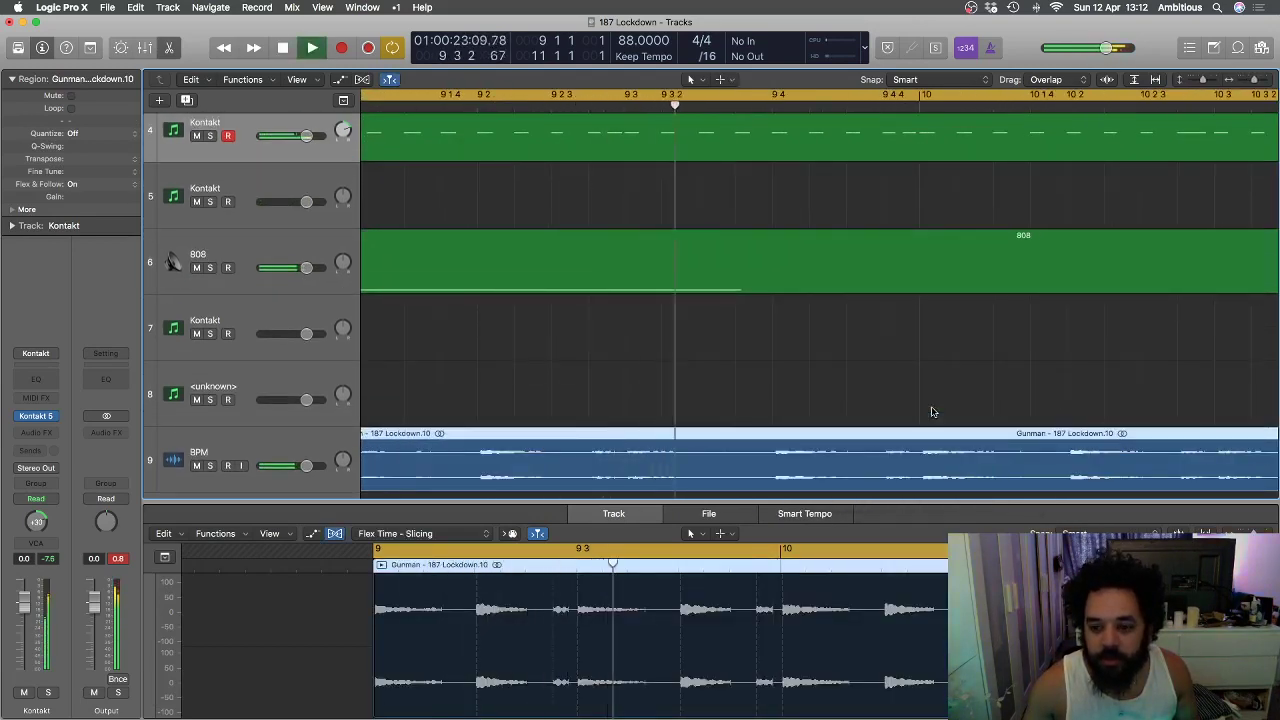
scroll(931, 411, right, 10)
scroll(775, 420, left, 3)
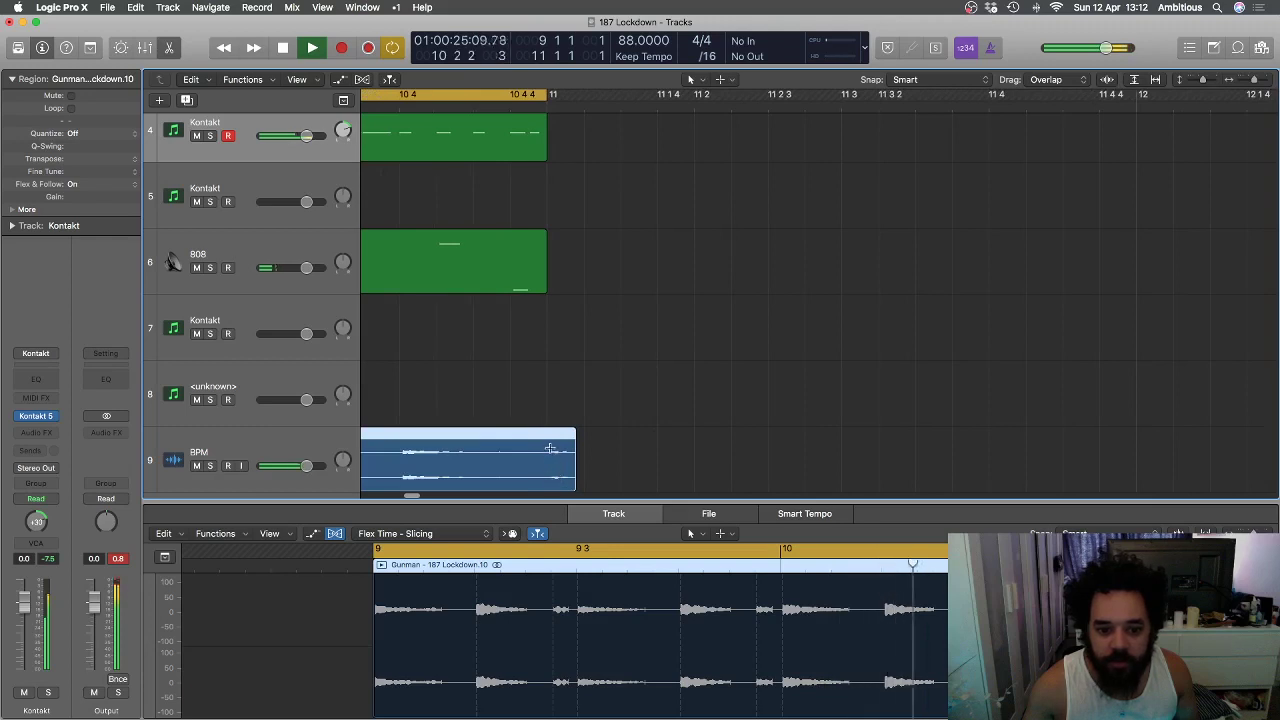
super+double_click(550, 448)
click(563, 449)
key(BackSpace)
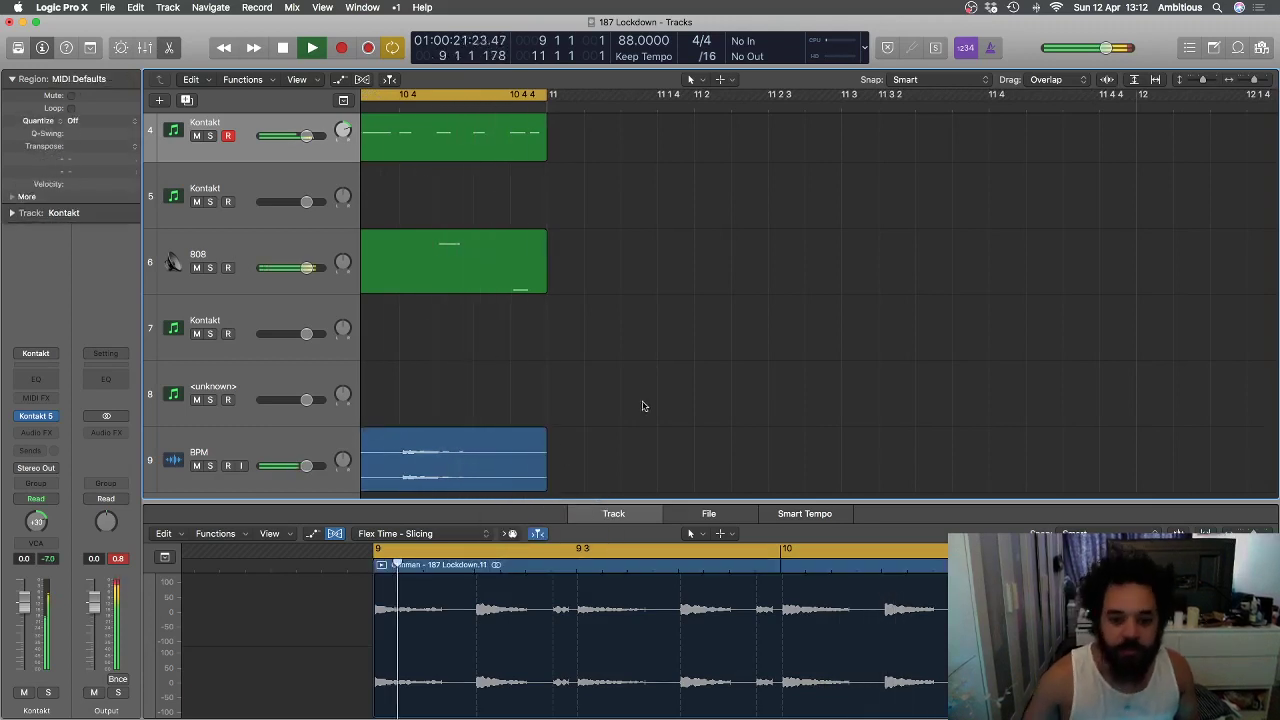
- Repeat the trimmed Gunman region once on the BPM track so that the copy fills bars 11 to 13
scroll(640, 403, down, 4)
scroll(628, 397, left, 2)
click(452, 457)
key(super+r)
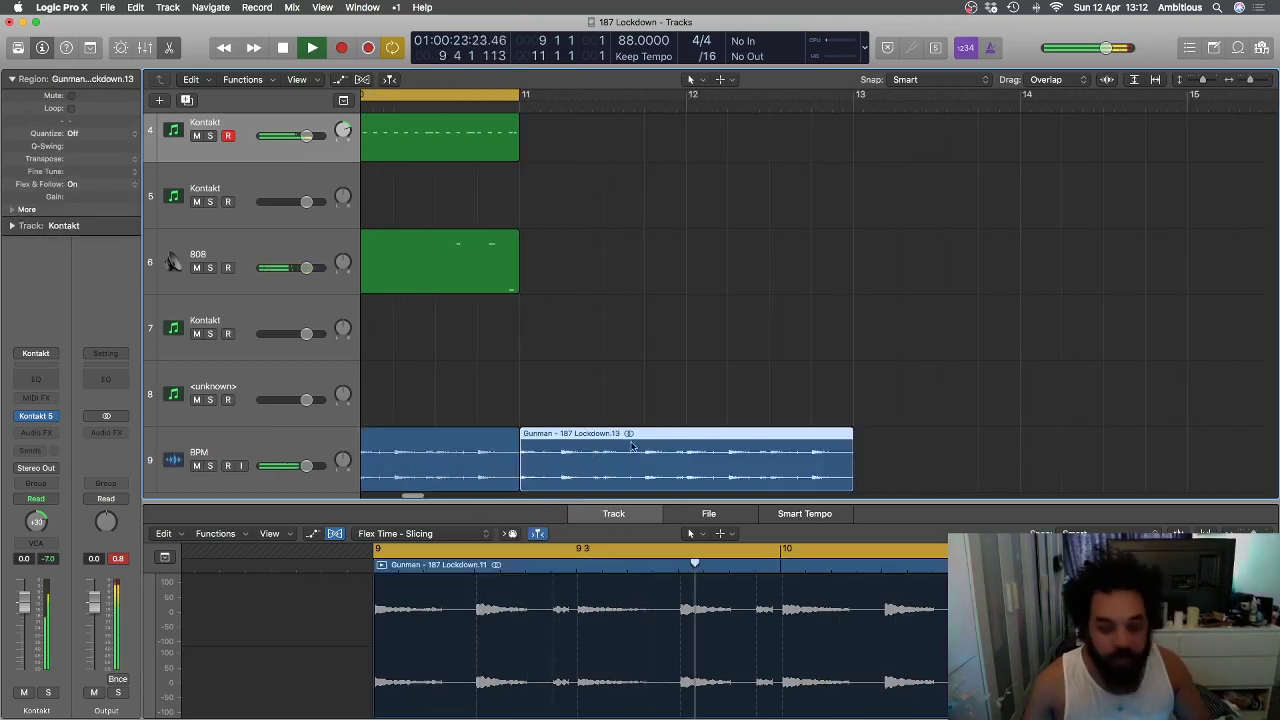
- Copy the four Kontakt regions and the 808 region from bars 9 to 11 into bars 11 to 13
scroll(631, 440, down, 5)
scroll(563, 390, left, 1)
scroll(563, 383, down, 3)
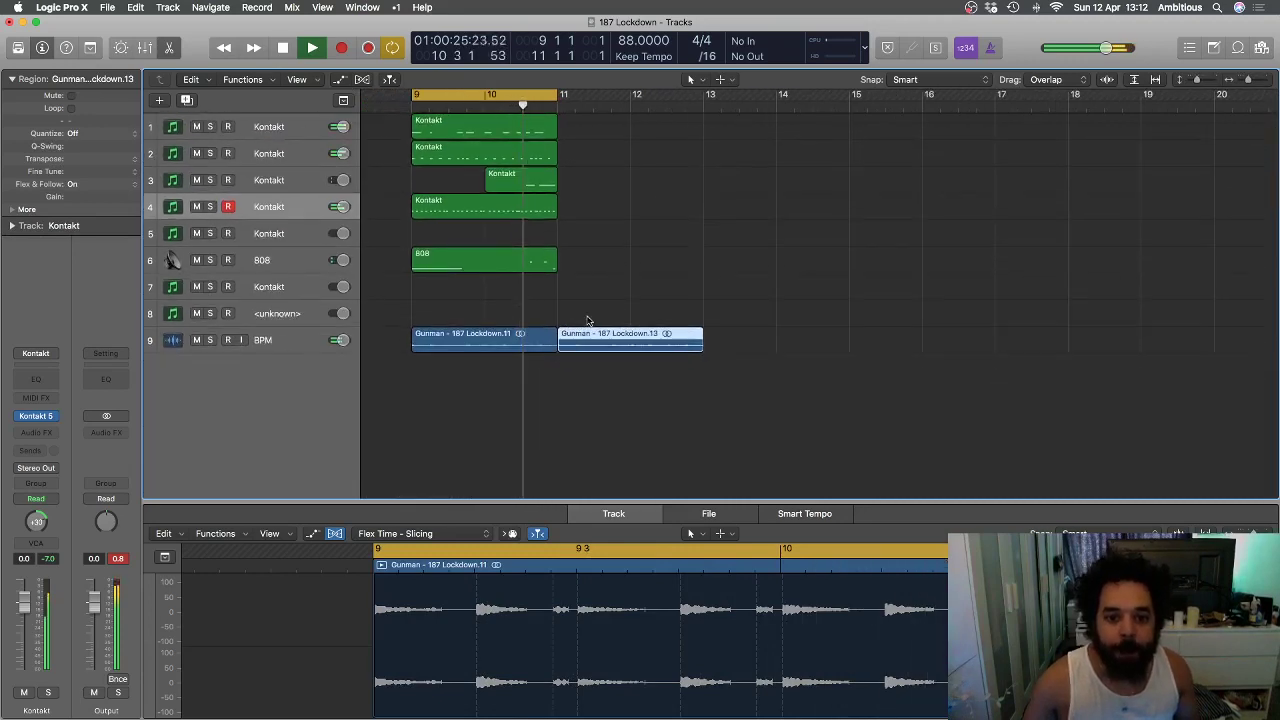
drag(602, 294, 452, 128)
drag(452, 128, 598, 128)
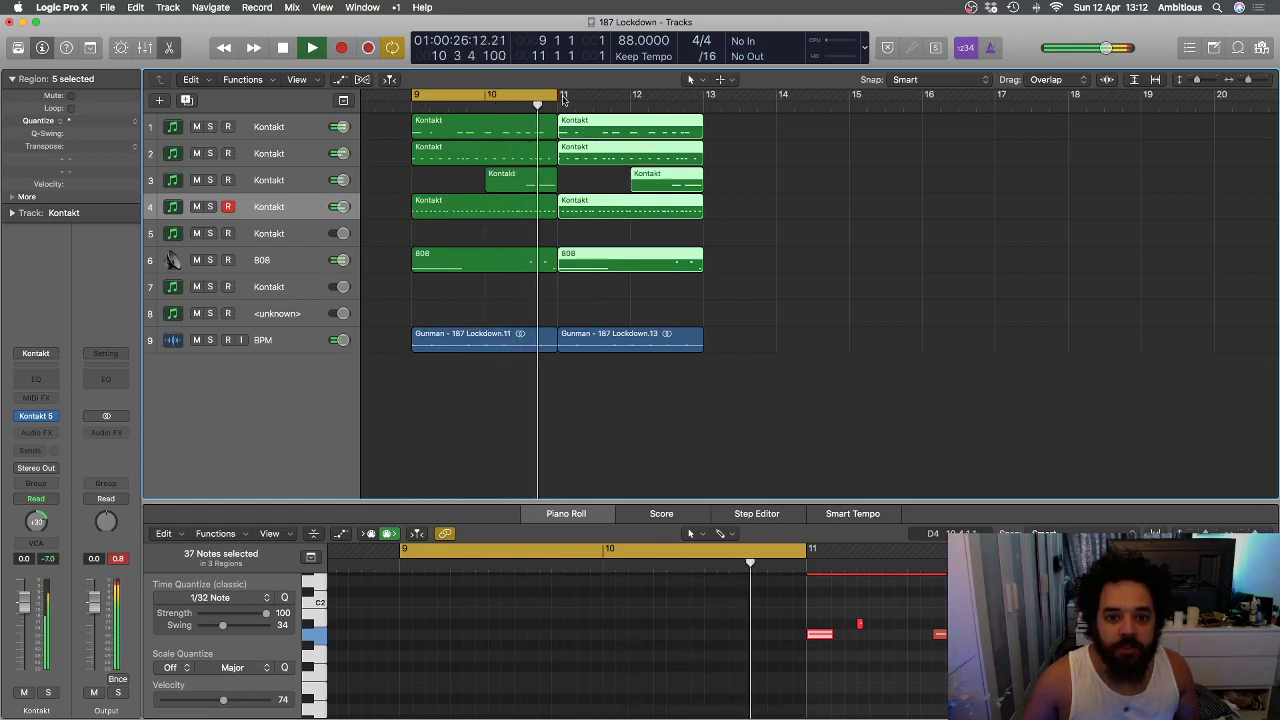
- Set the cycle range to bars 11 to 12 and split the second Gunman region at bar 12
drag(628, 349, 560, 338)
key(super+u)
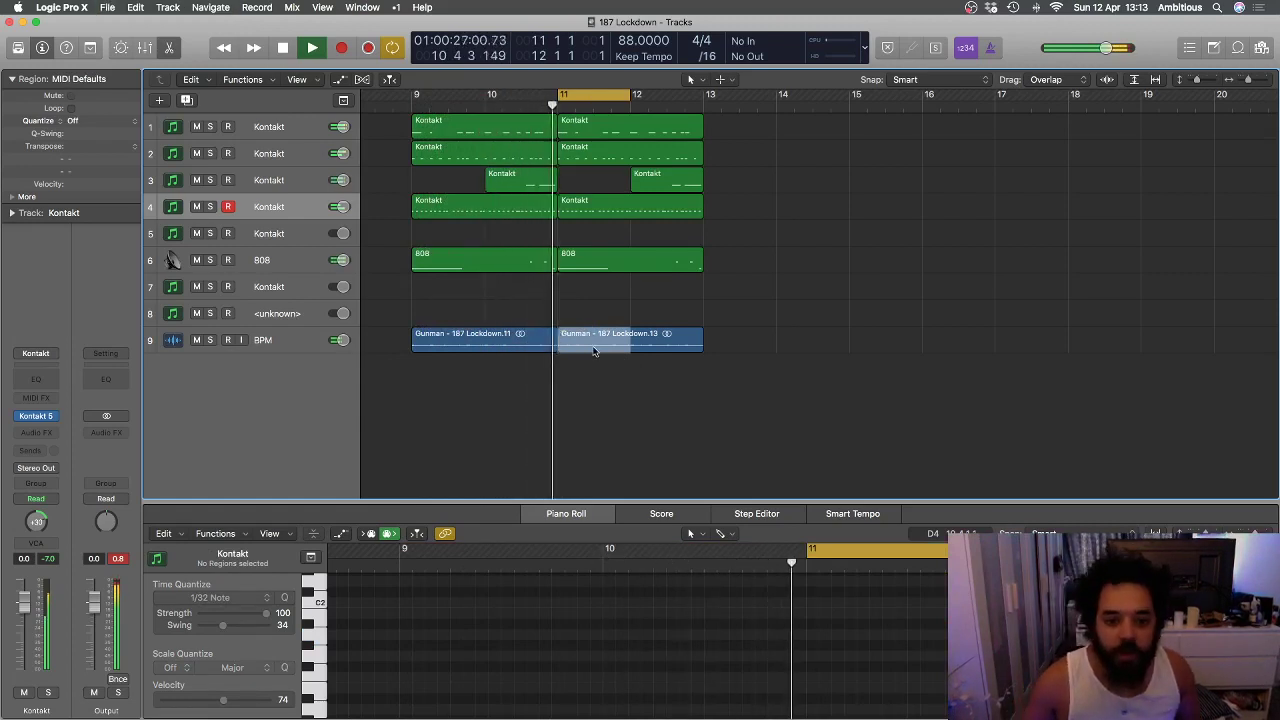
click(593, 350)
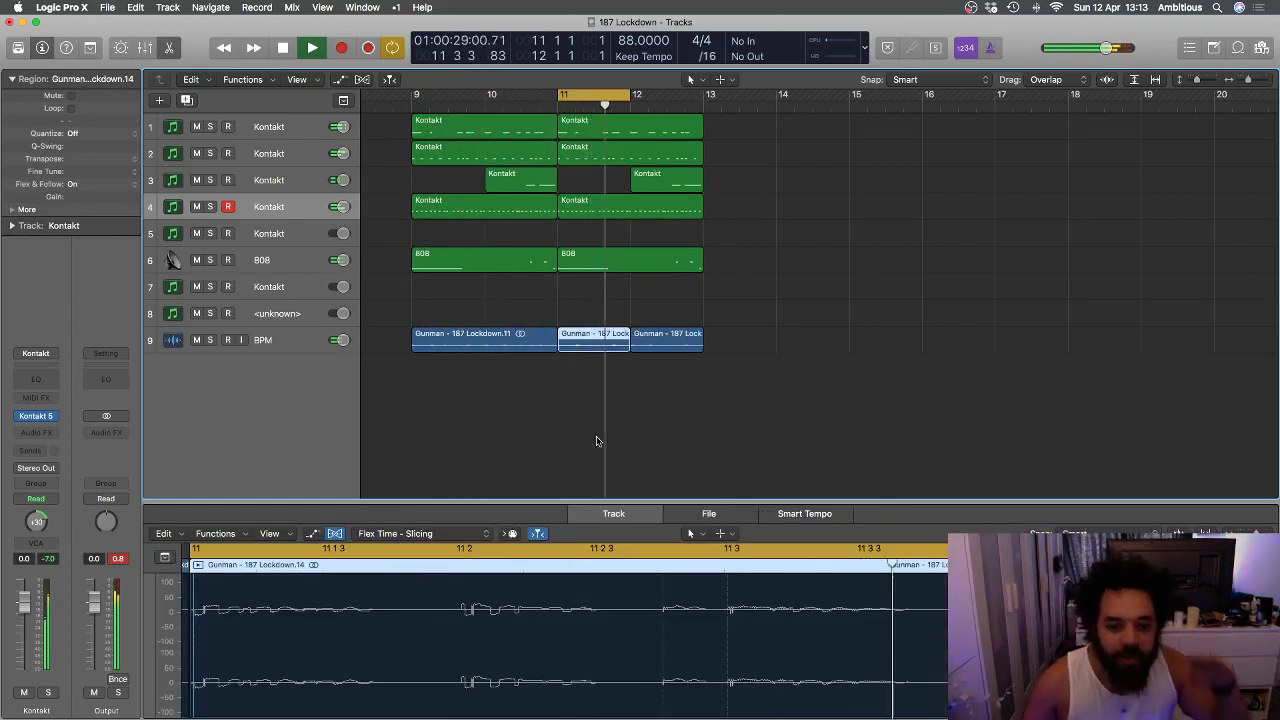
- Examine the waveform of the bar 11 Gunman slice in the audio track and file editors
scroll(368, 577, up, 3)
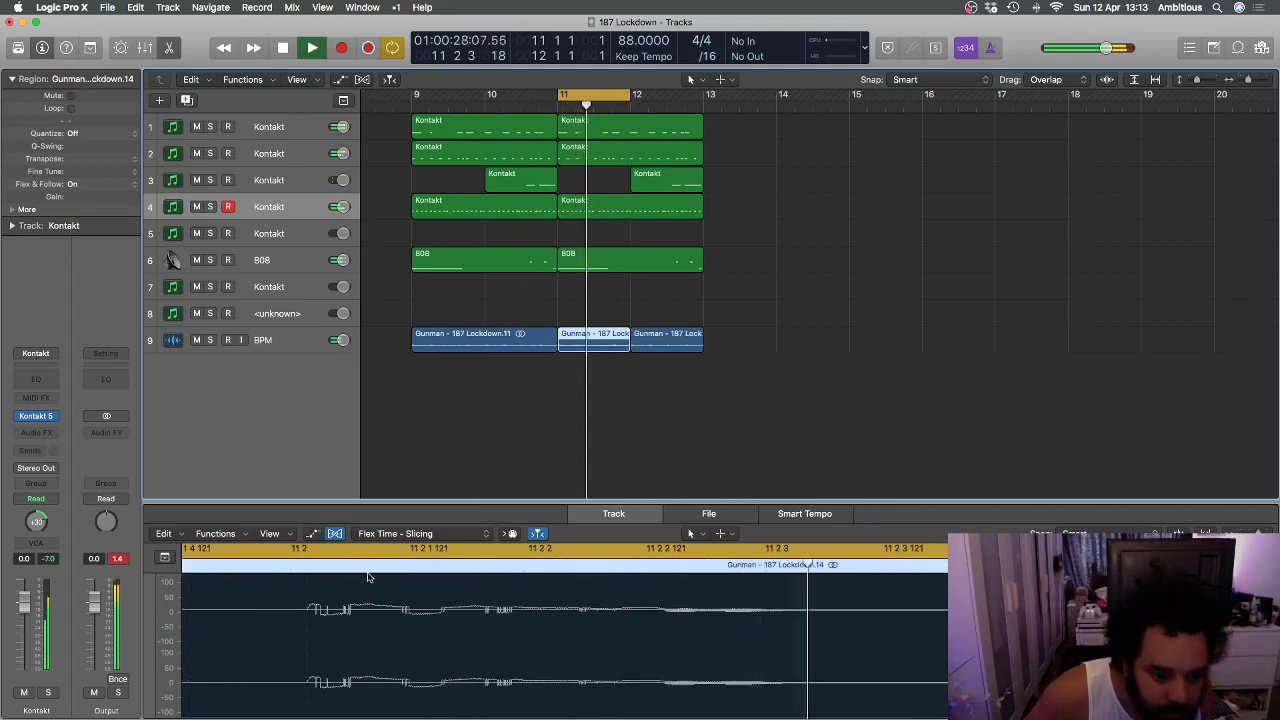
scroll(368, 577, left, 5)
click(561, 354)
click(582, 339)
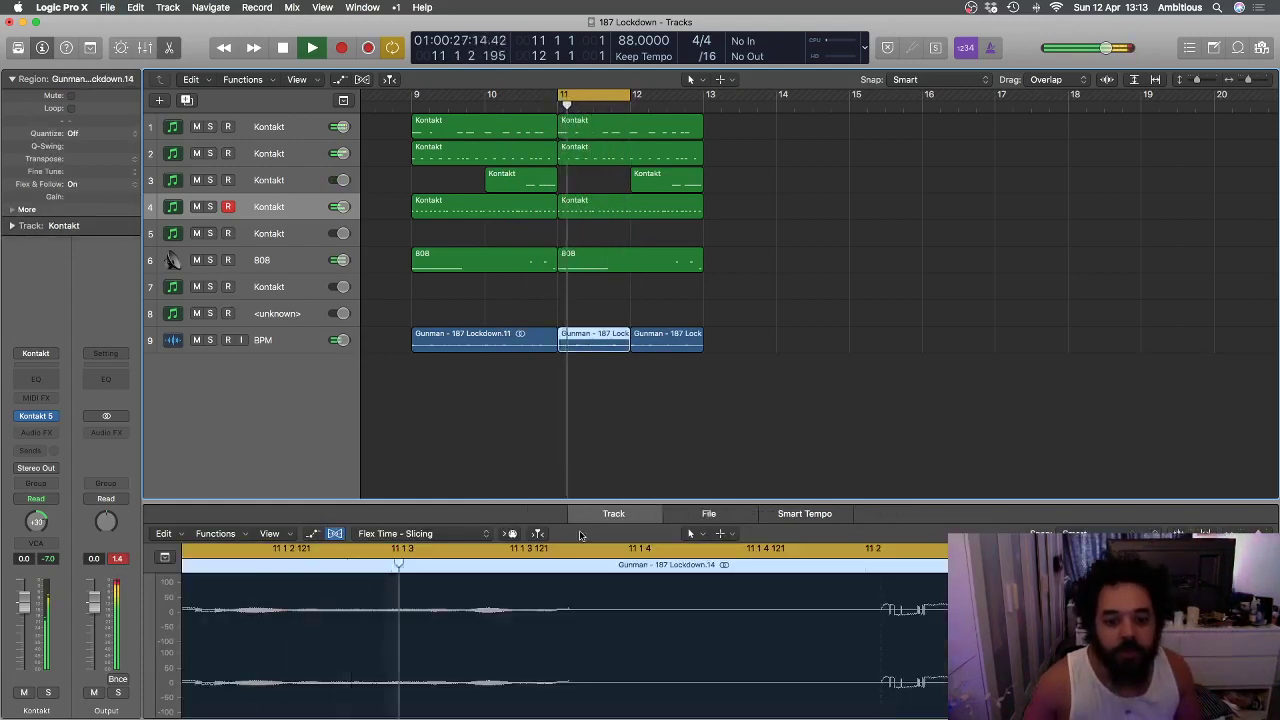
click(731, 515)
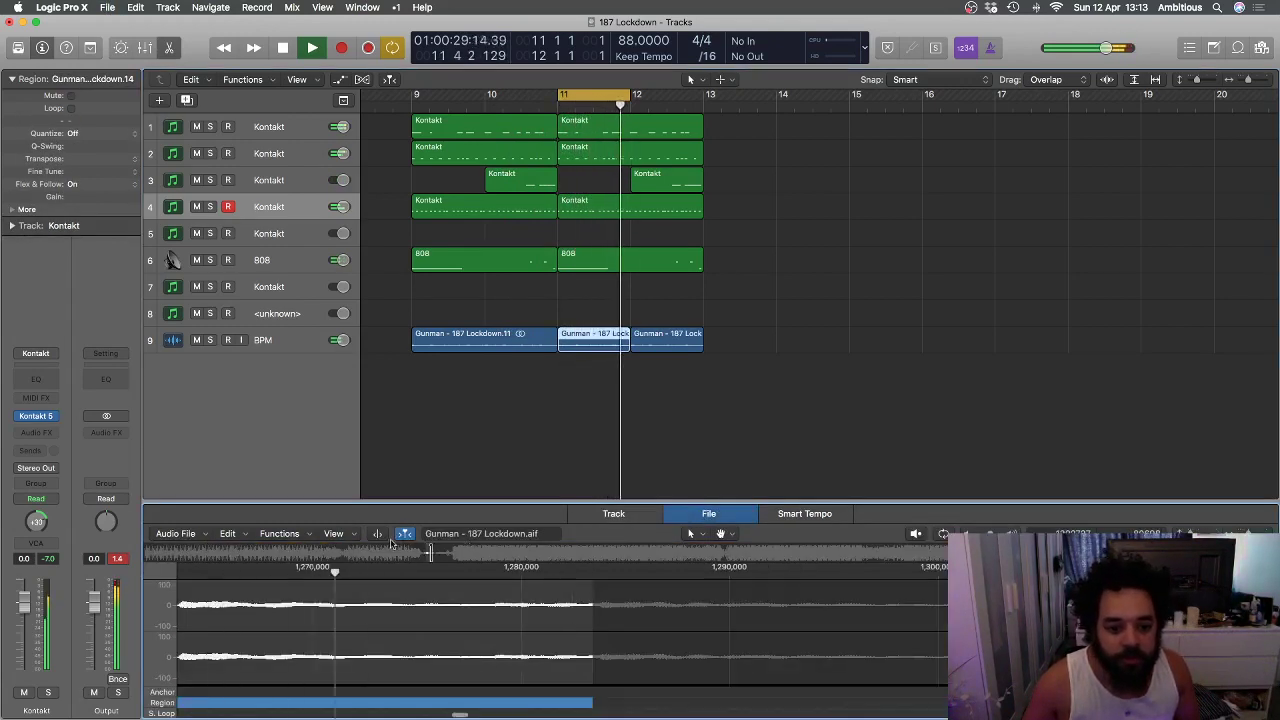
click(574, 414)
click(591, 340)
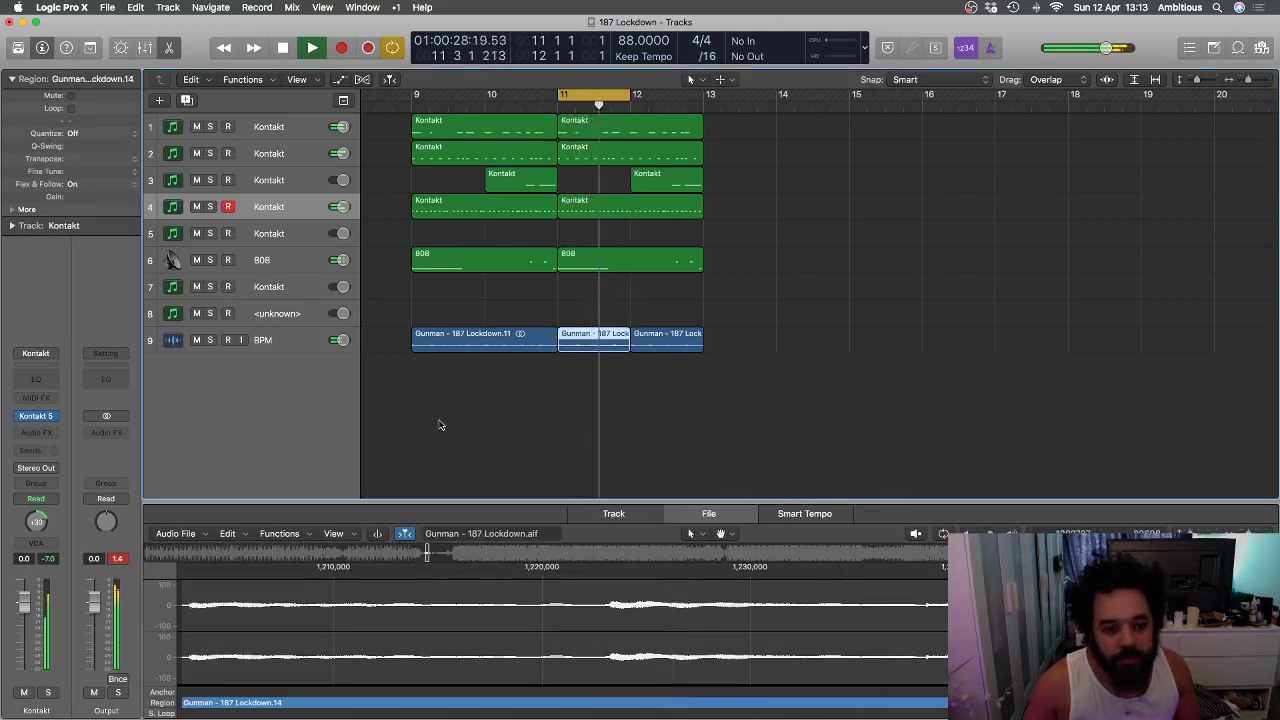
- Stop playback and insert SoundShifter Pitch (m) as Dual Mono on the BPM track below its existing plug-in
click(438, 425)
click(591, 340)
key(space)
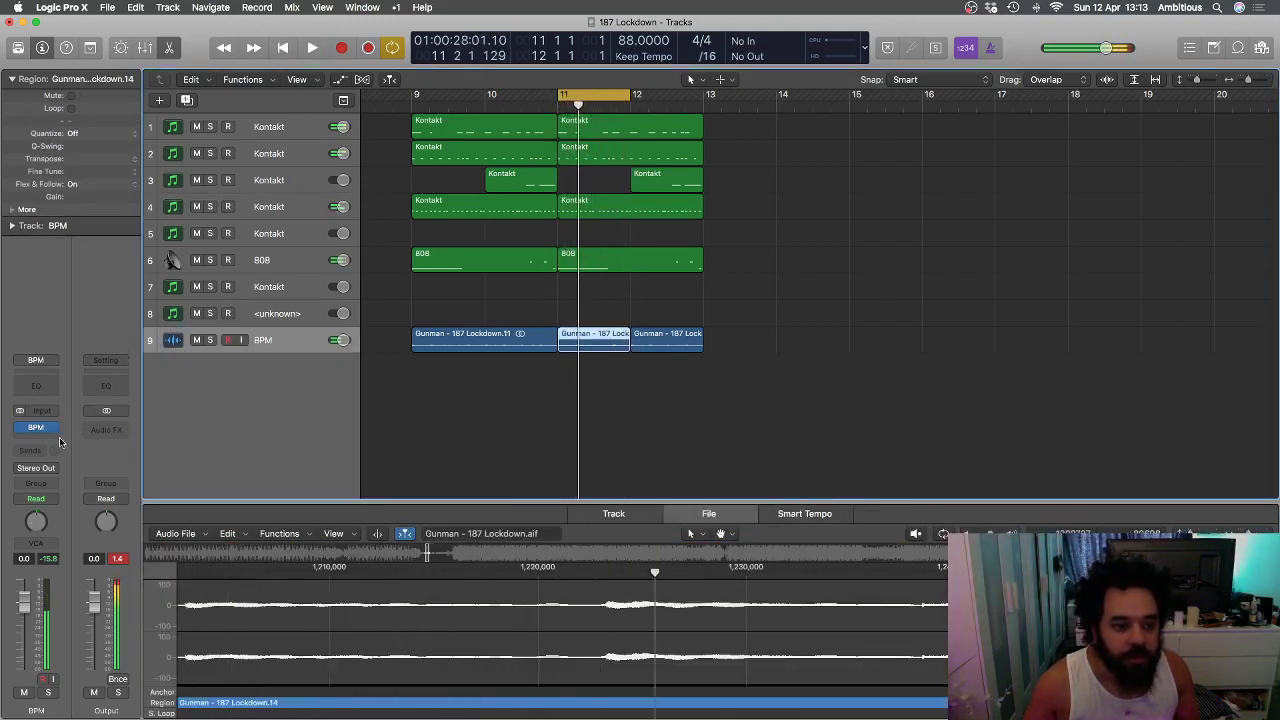
click(57, 441)
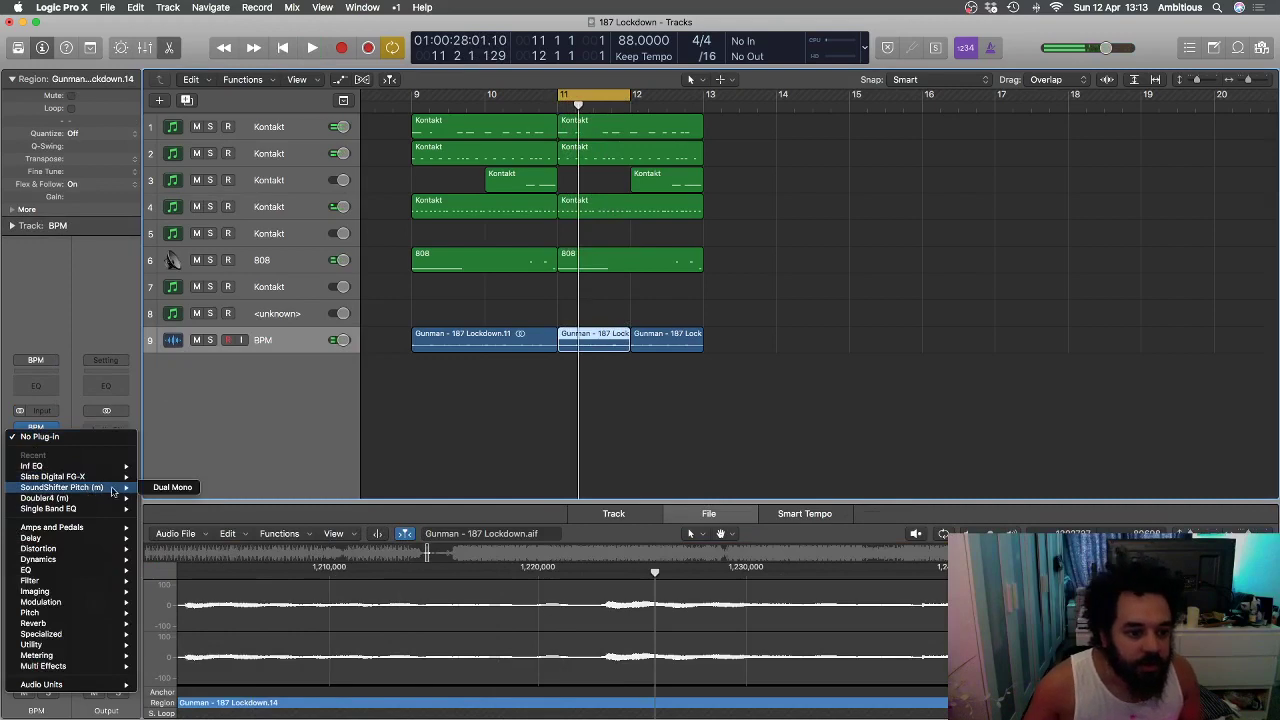
click(170, 488)
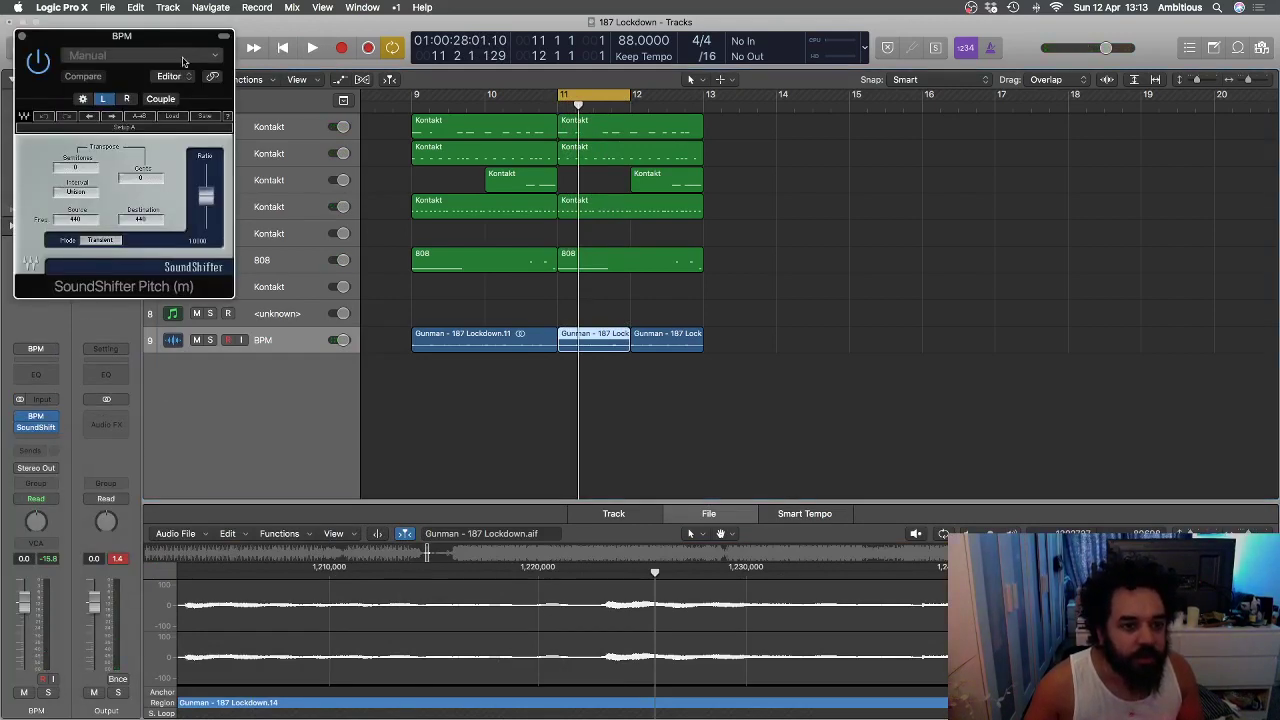
drag(183, 62, 467, 187)
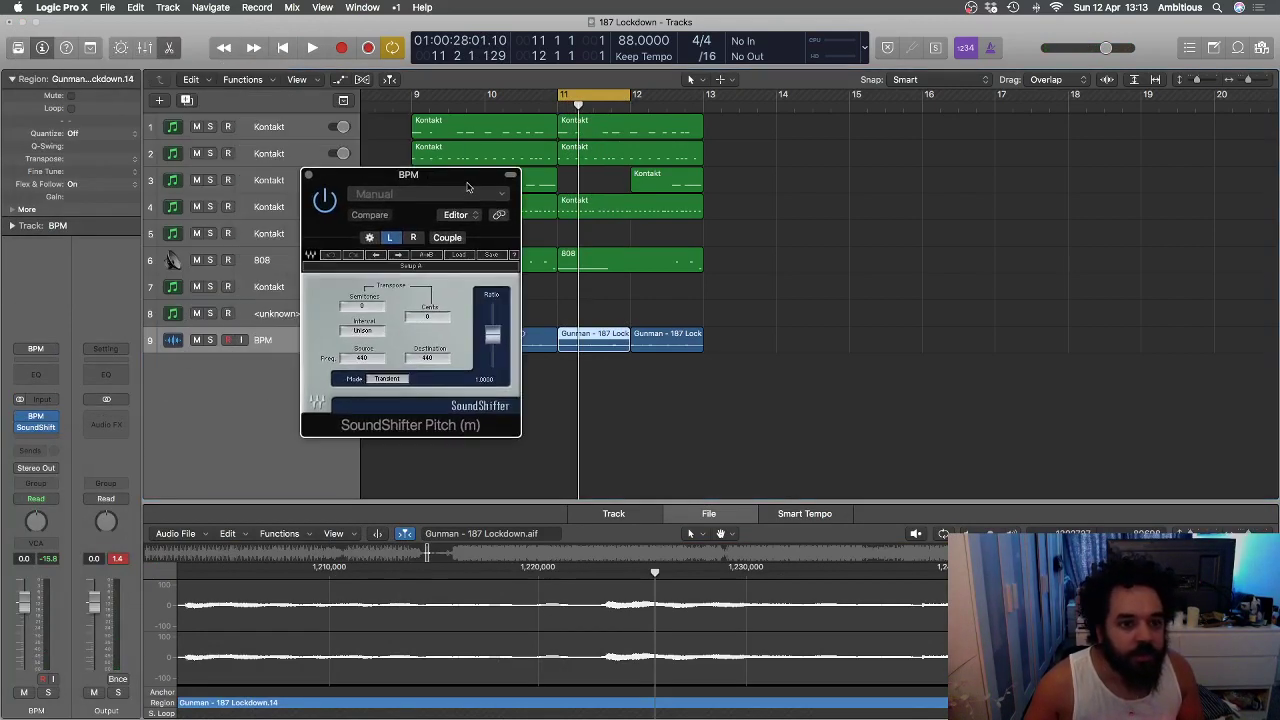
- Replace the mono pitch plug-in on the BPM track with the stereo Waves SoundShifter Pitch (s)
click(53, 431)
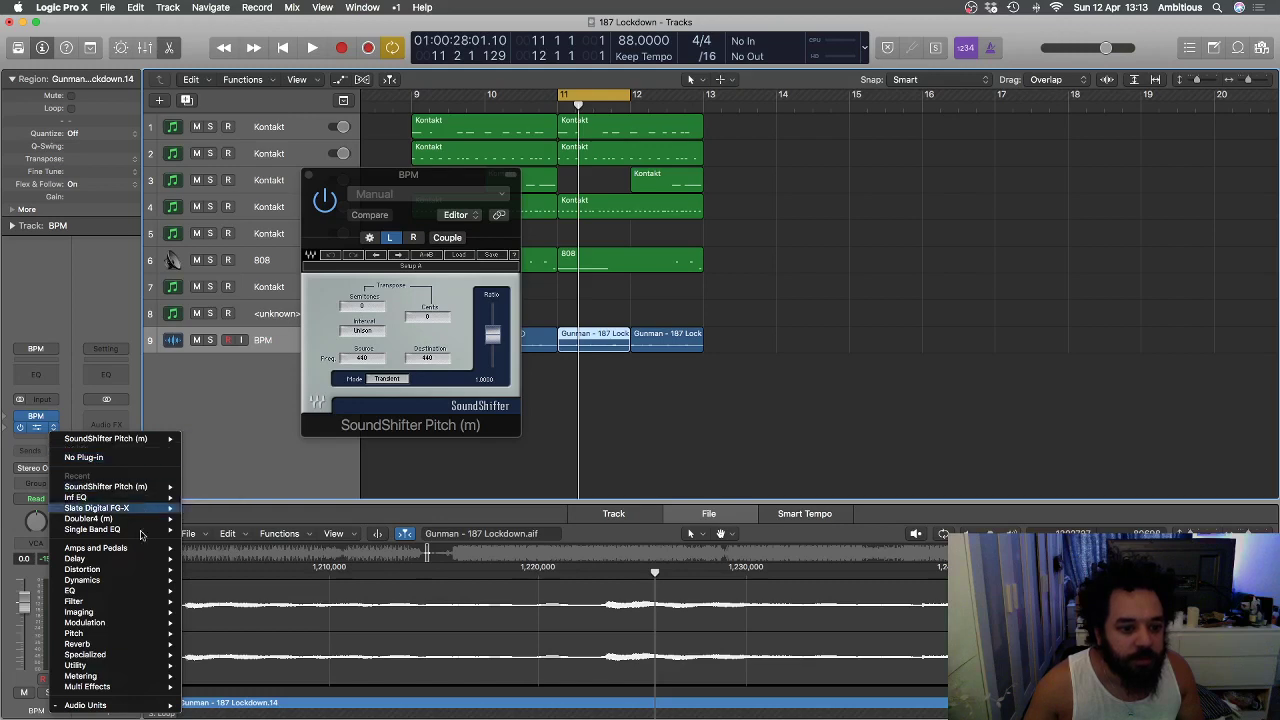
mouse_move(158, 706)
mouse_move(298, 706)
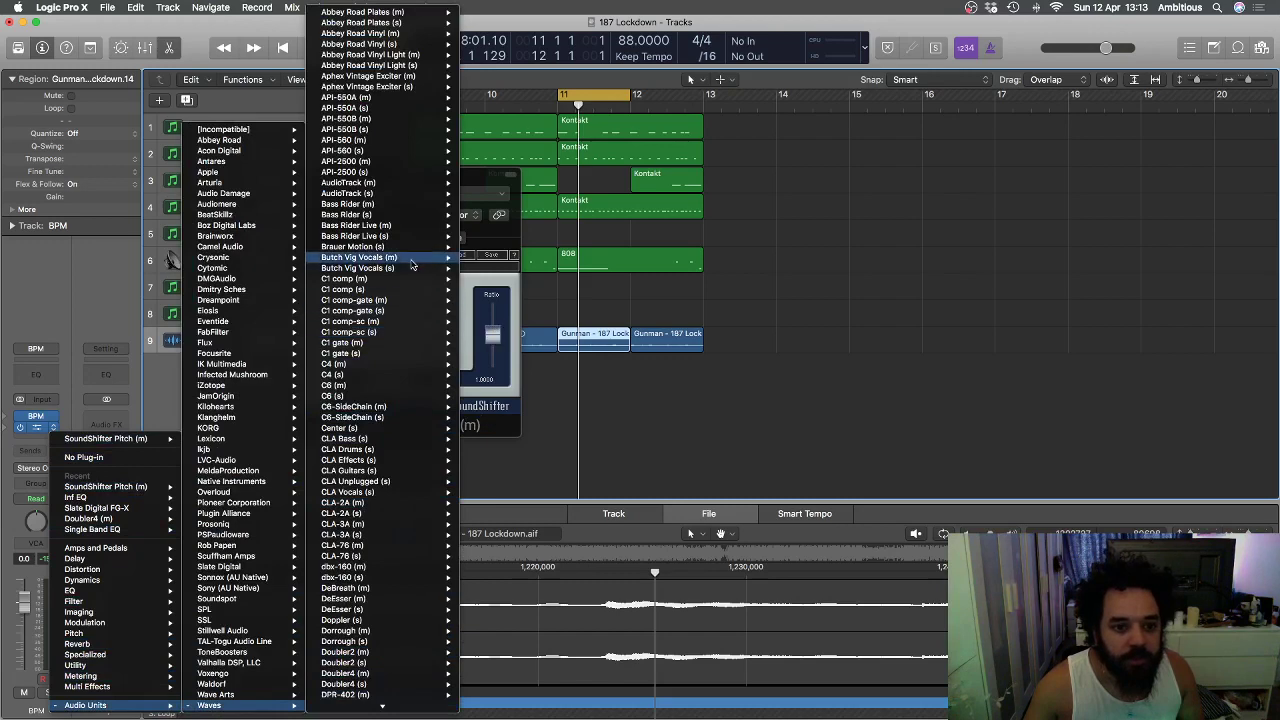
scroll(425, 440, down, 20)
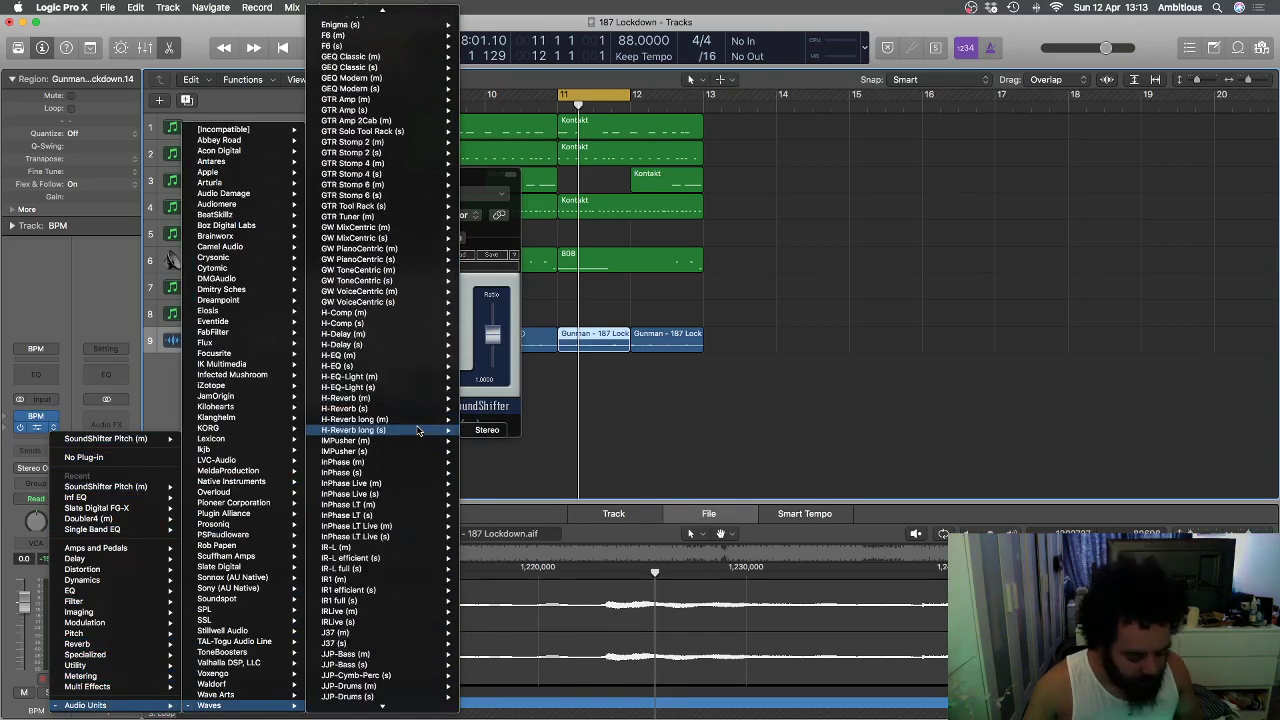
key(s)
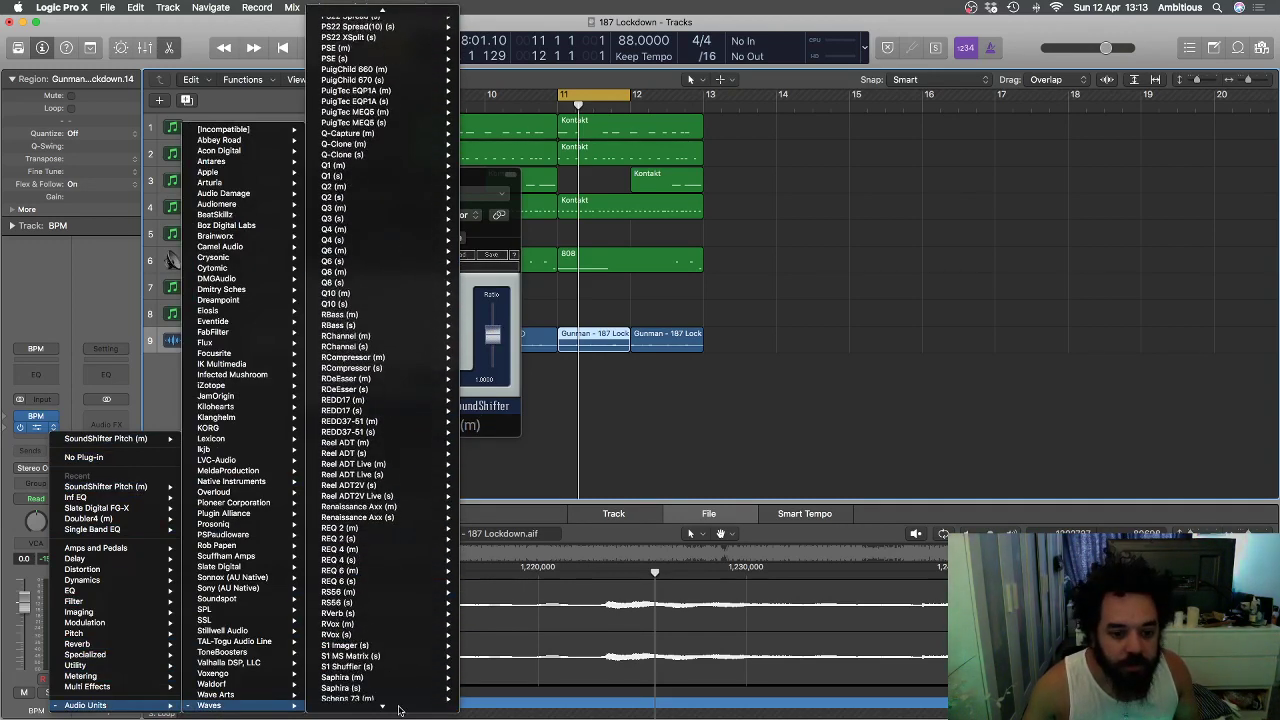
scroll(398, 705, down, 6)
mouse_move(422, 626)
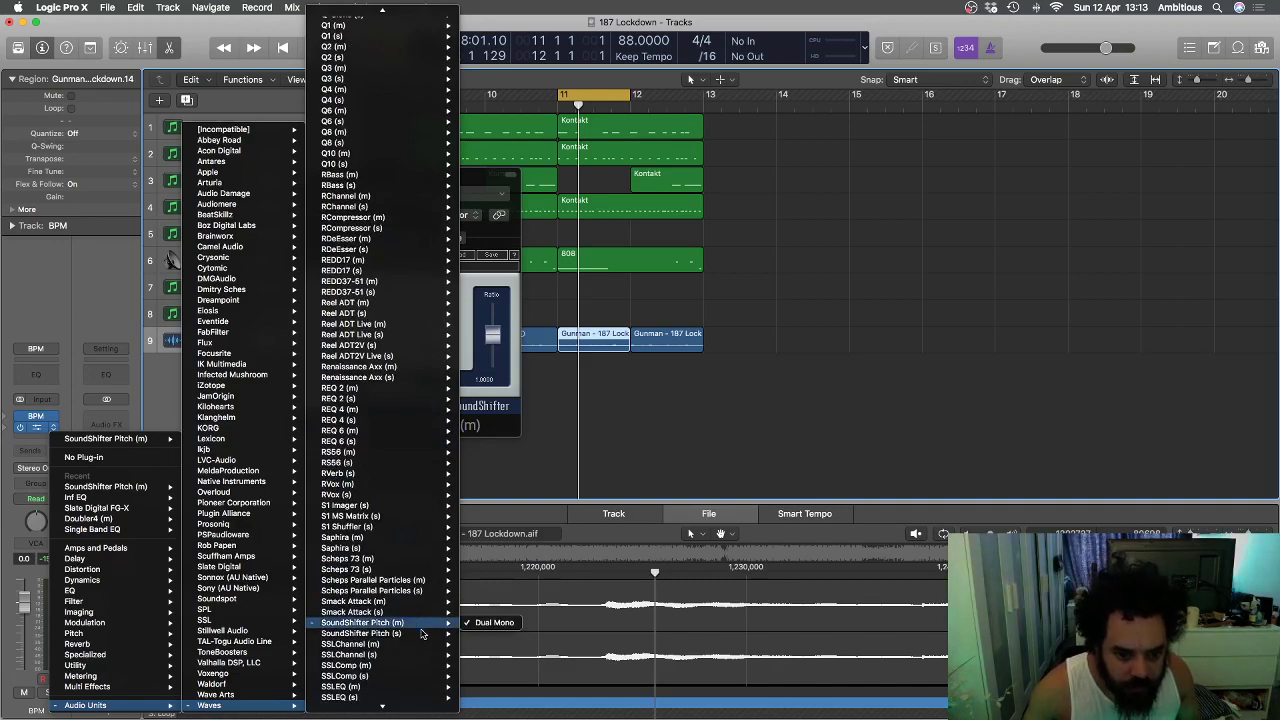
click(485, 635)
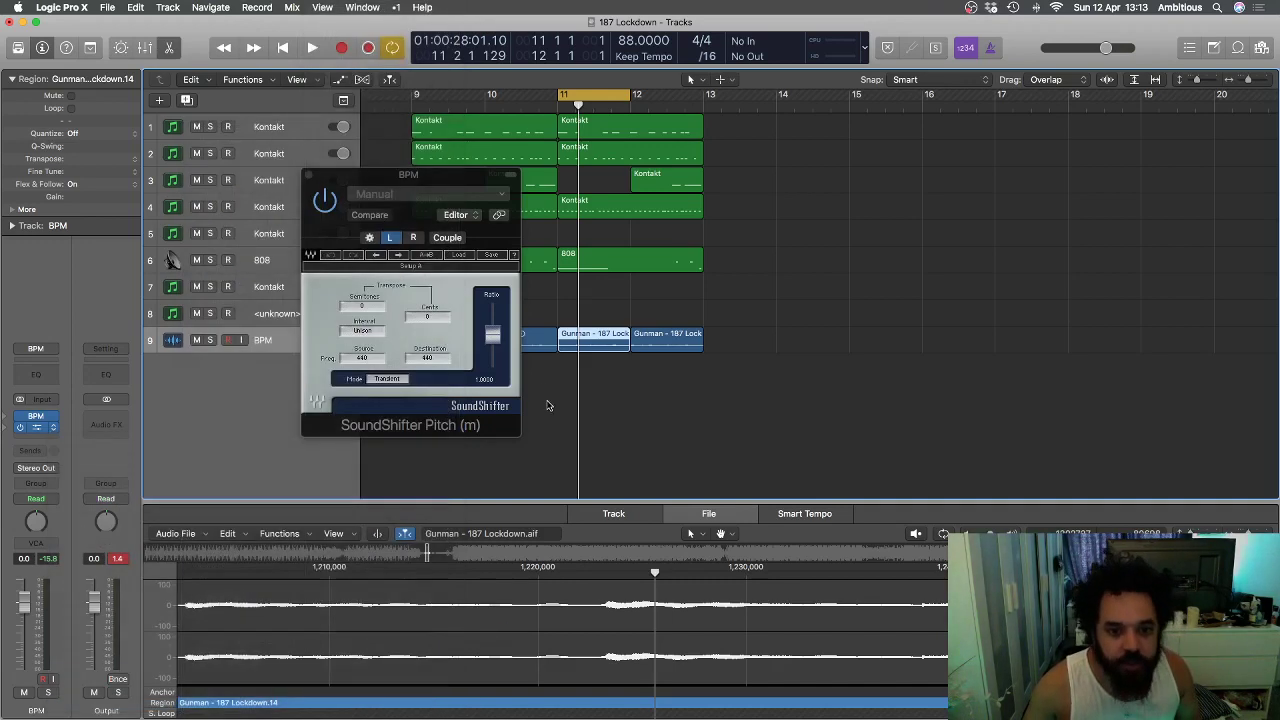
- Transpose the sample up 1 semitone in SoundShifter Pitch (s) during playback and audition it from bar 10
key(space)
drag(495, 318, 495, 309)
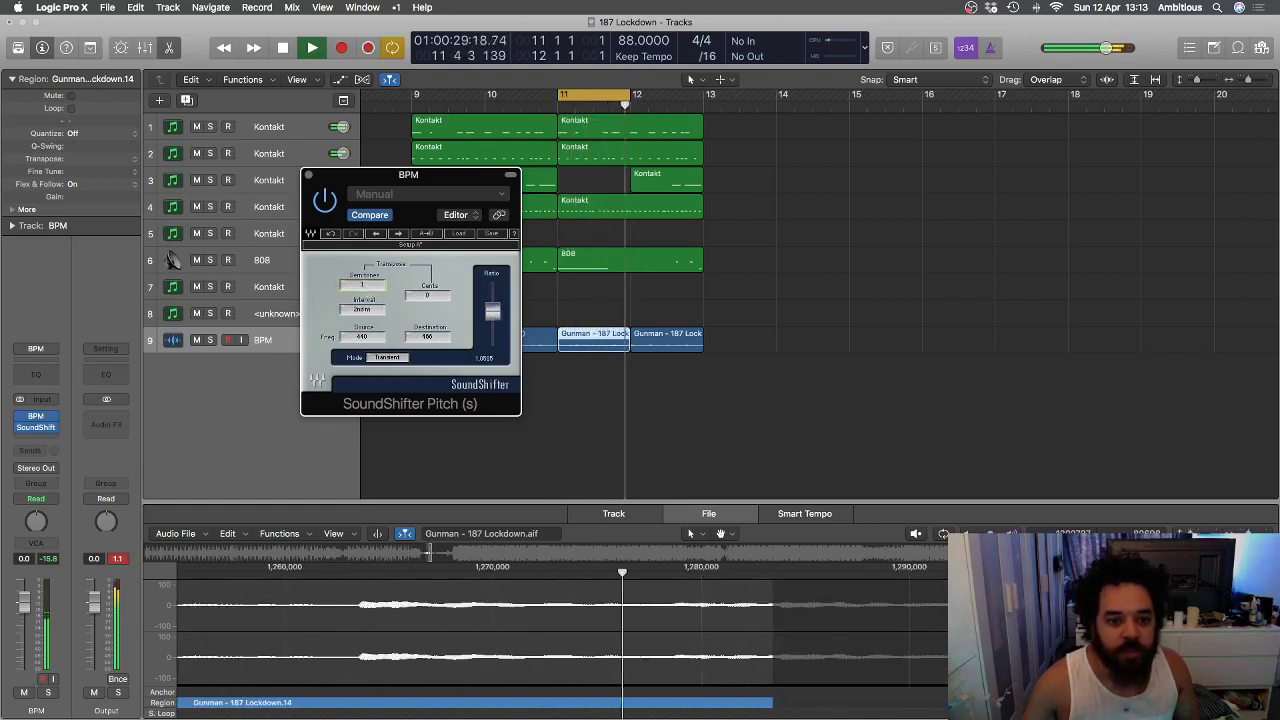
drag(362, 285, 362, 291)
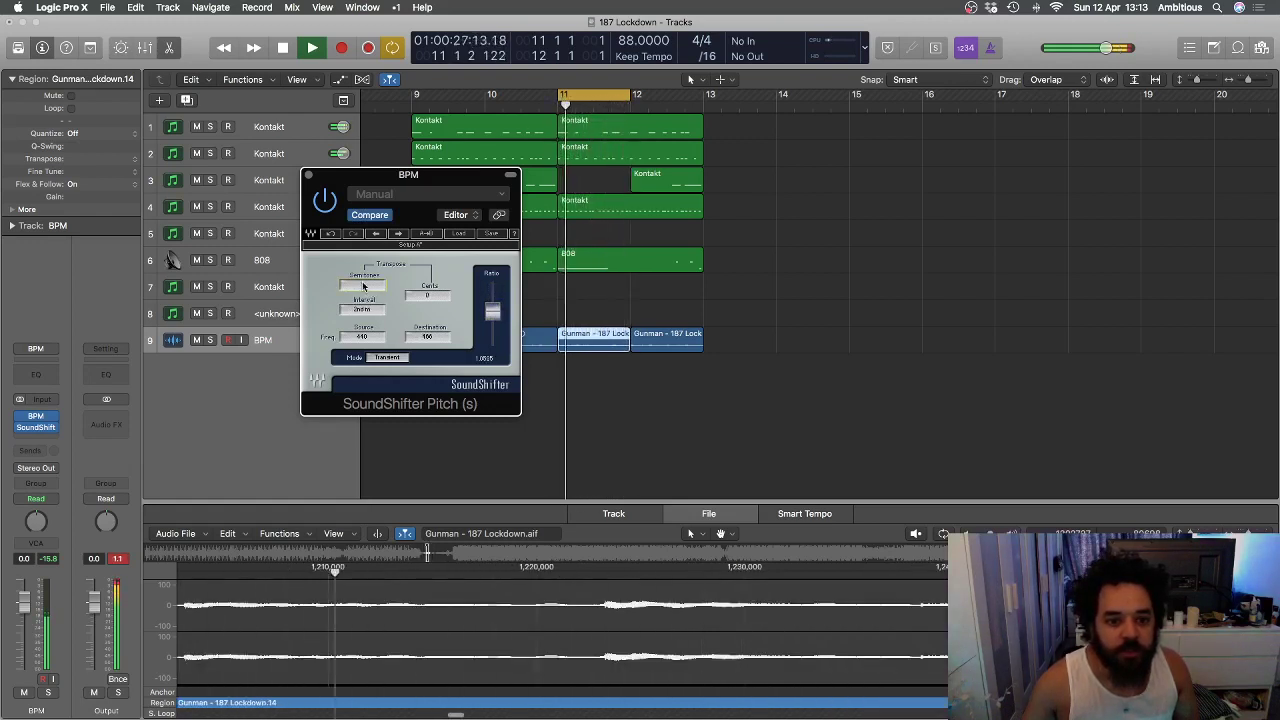
click(490, 101)
click(715, 329)
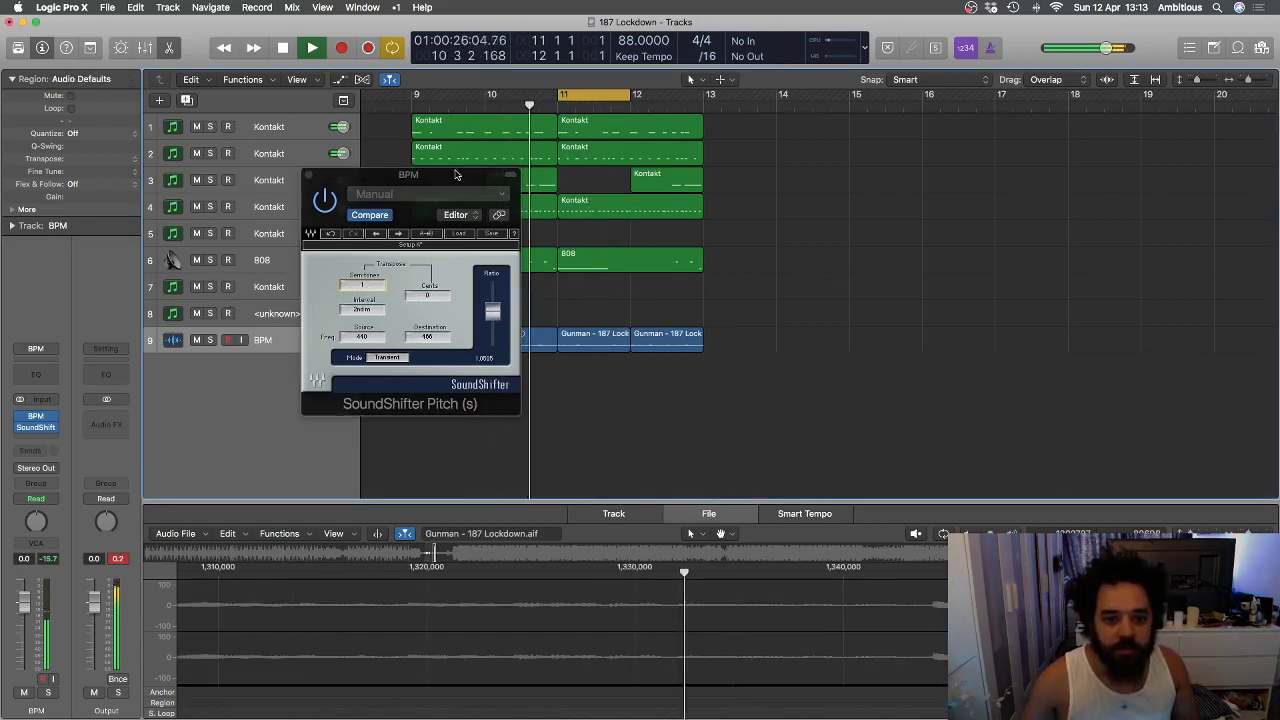
drag(404, 174, 853, 222)
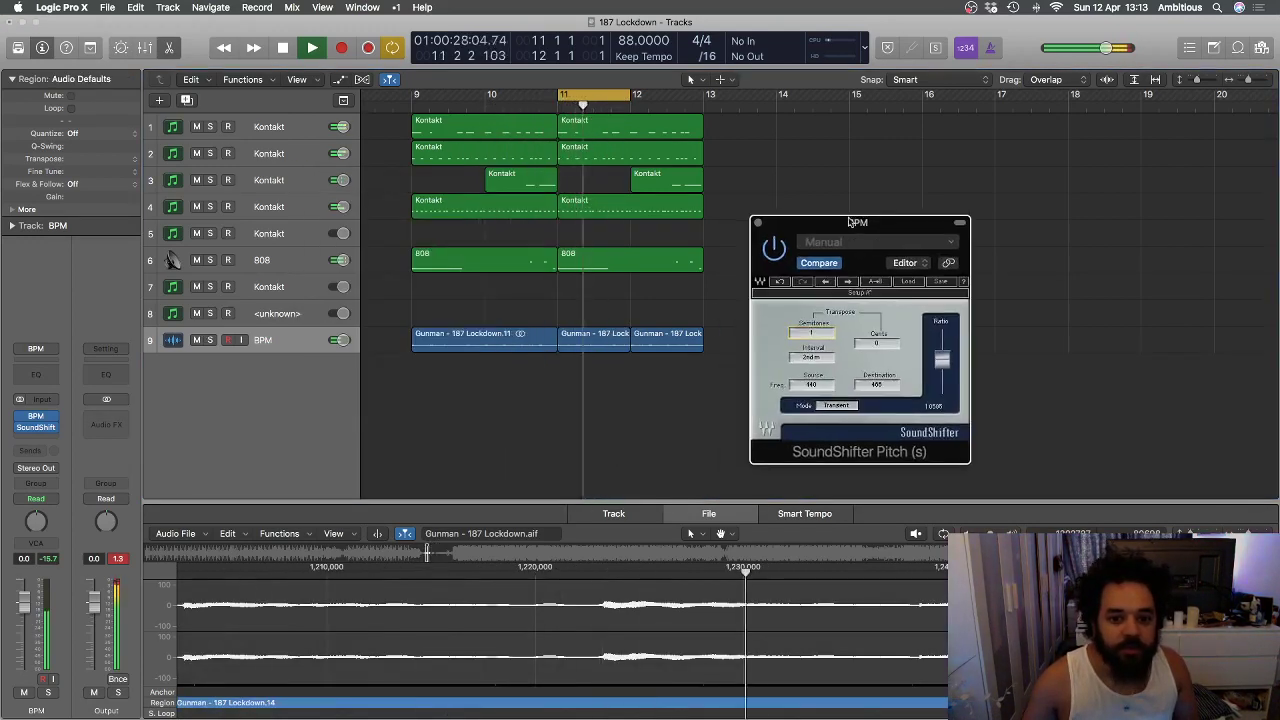
key(space)
- Duplicate the BPM track with its plug-ins and move the bar 11 Gunman slice onto the new track
click(563, 339)
key(super+d)
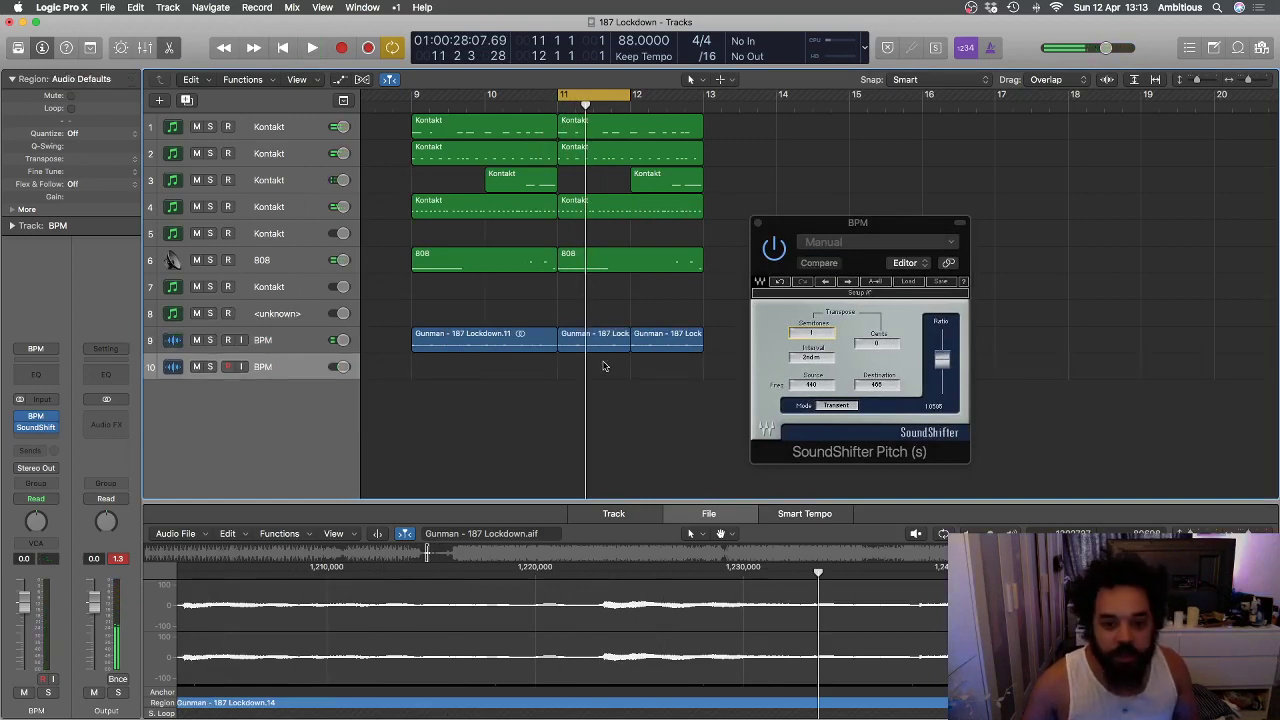
drag(587, 363, 588, 366)
click(265, 341)
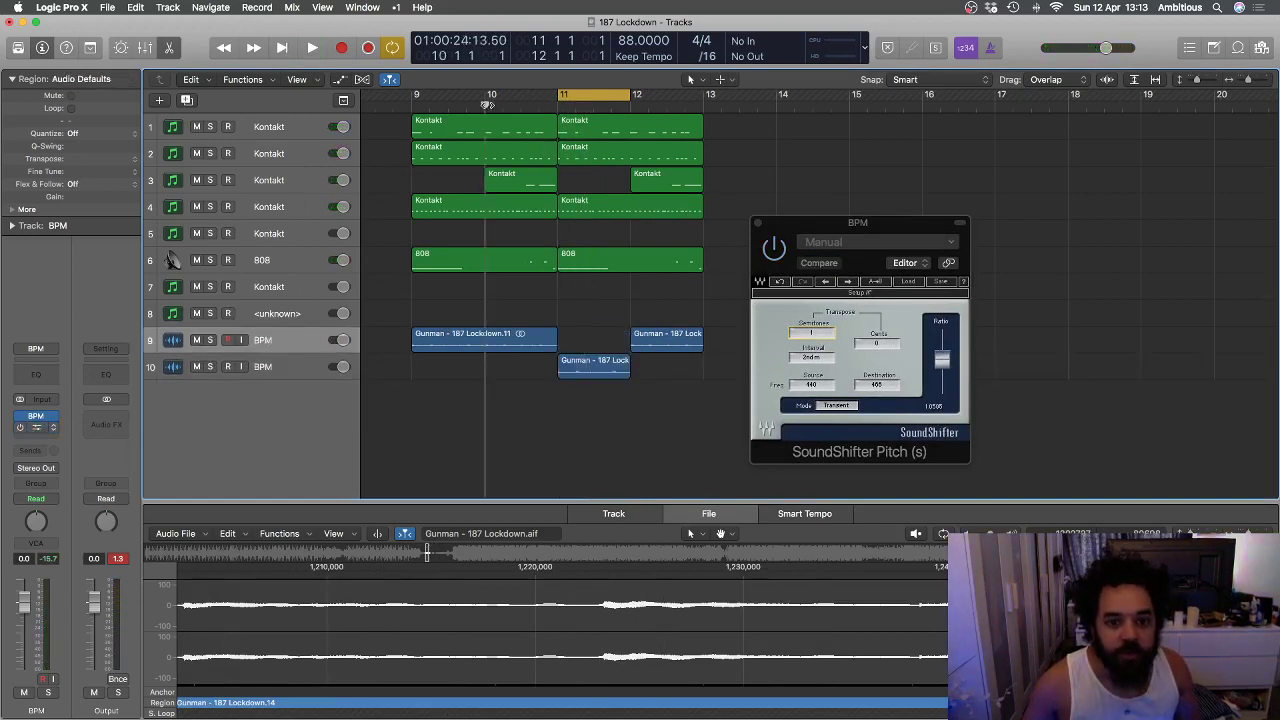
- Play the arrangement and extend the cycle range across bars 9 to 13
key(space)
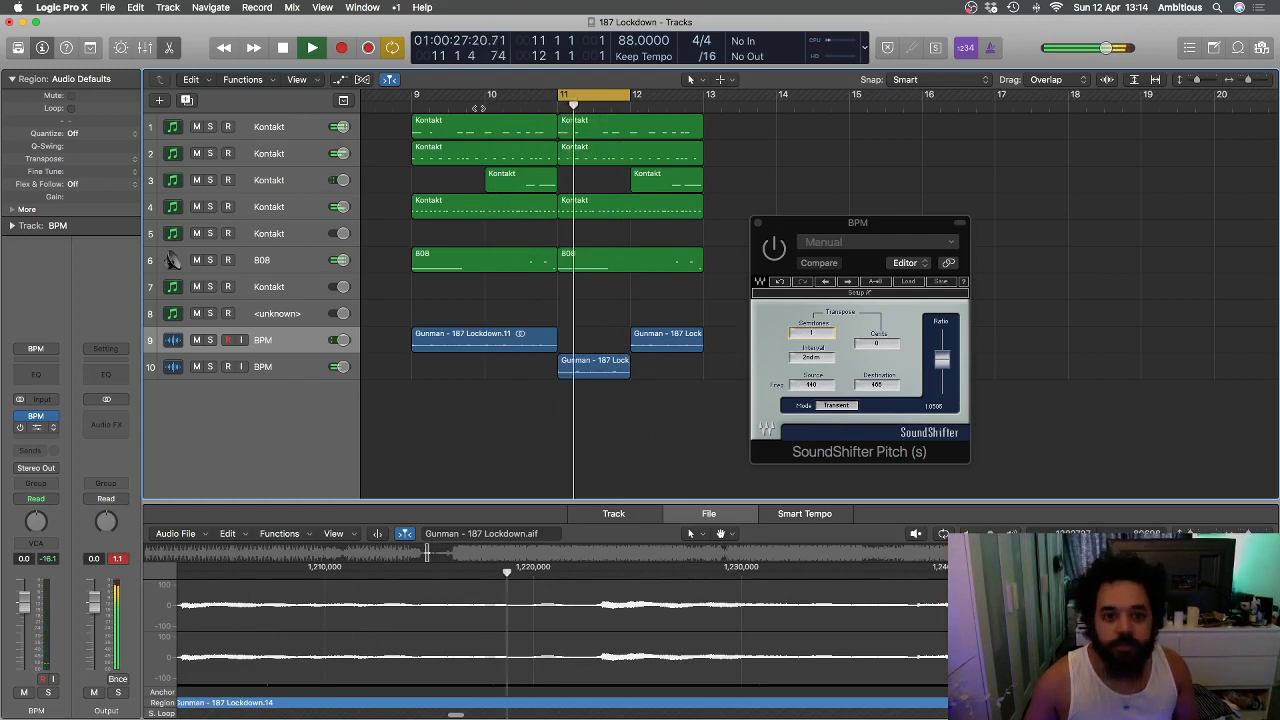
drag(420, 96, 702, 96)
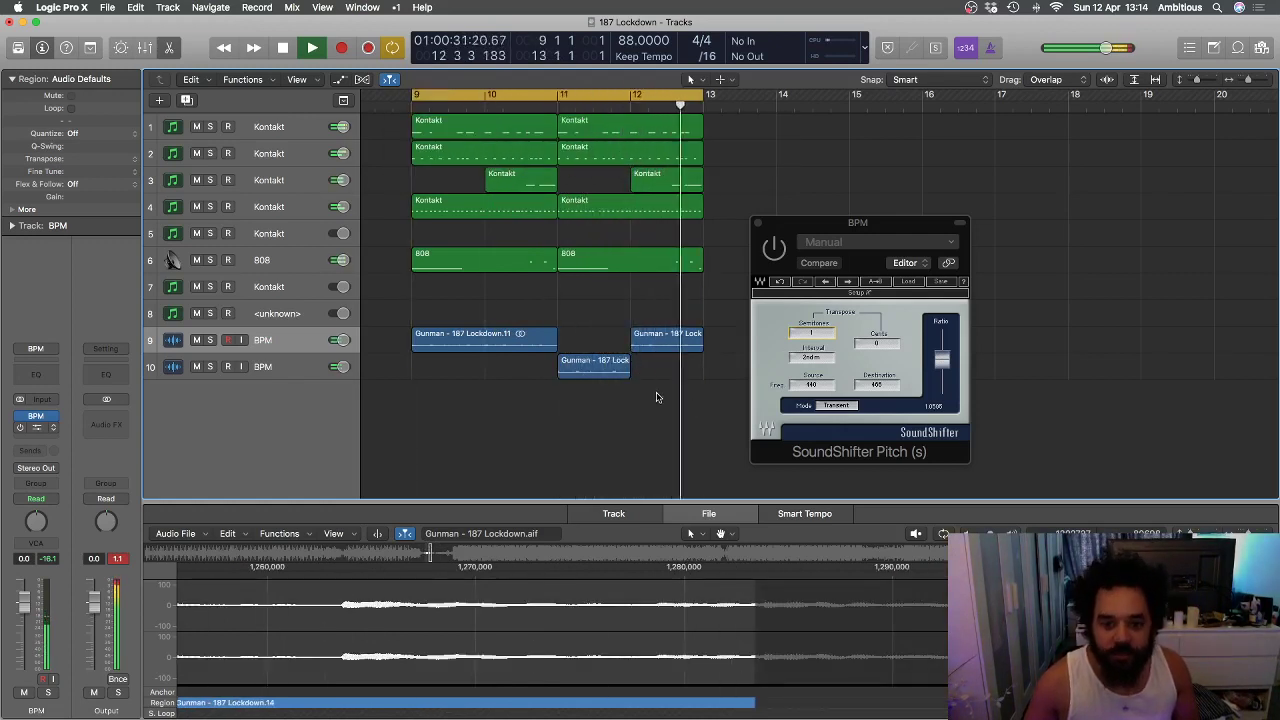
- Try a 2-semitone transposition in SoundShifter Pitch (s), audition it from bars 11 and 10, and return it to 1 semitone
click(812, 333)
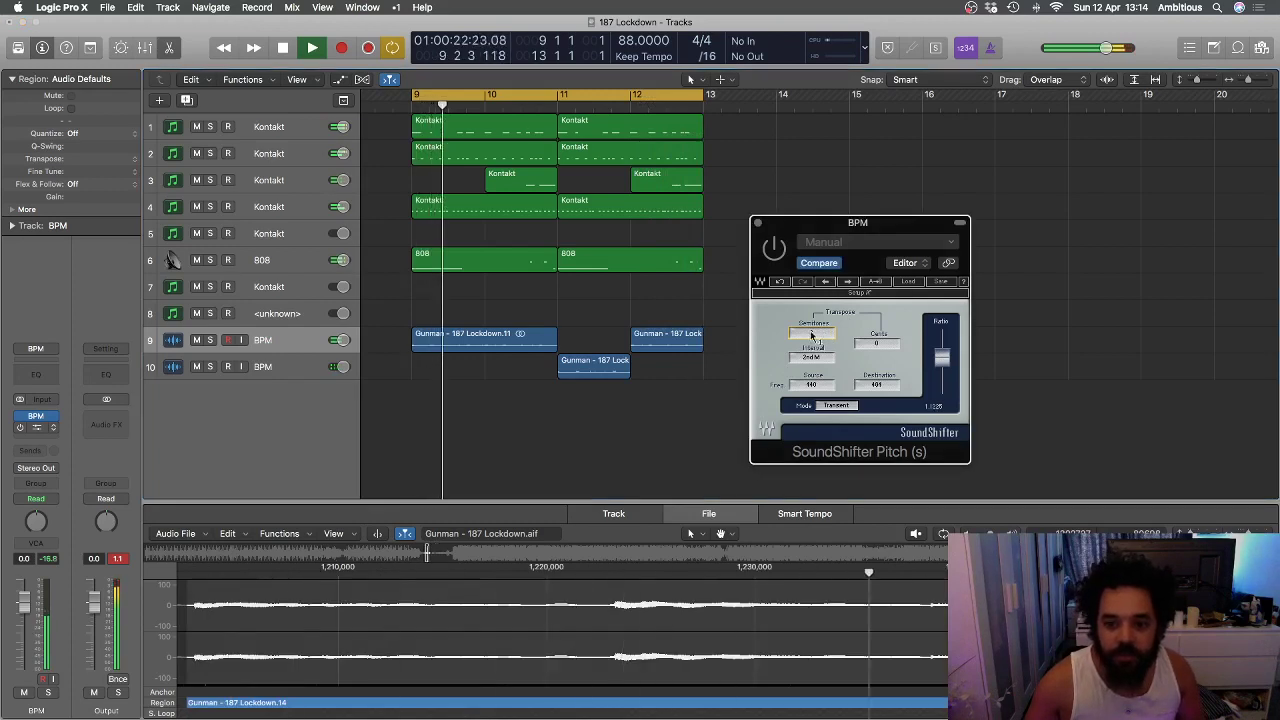
click(558, 105)
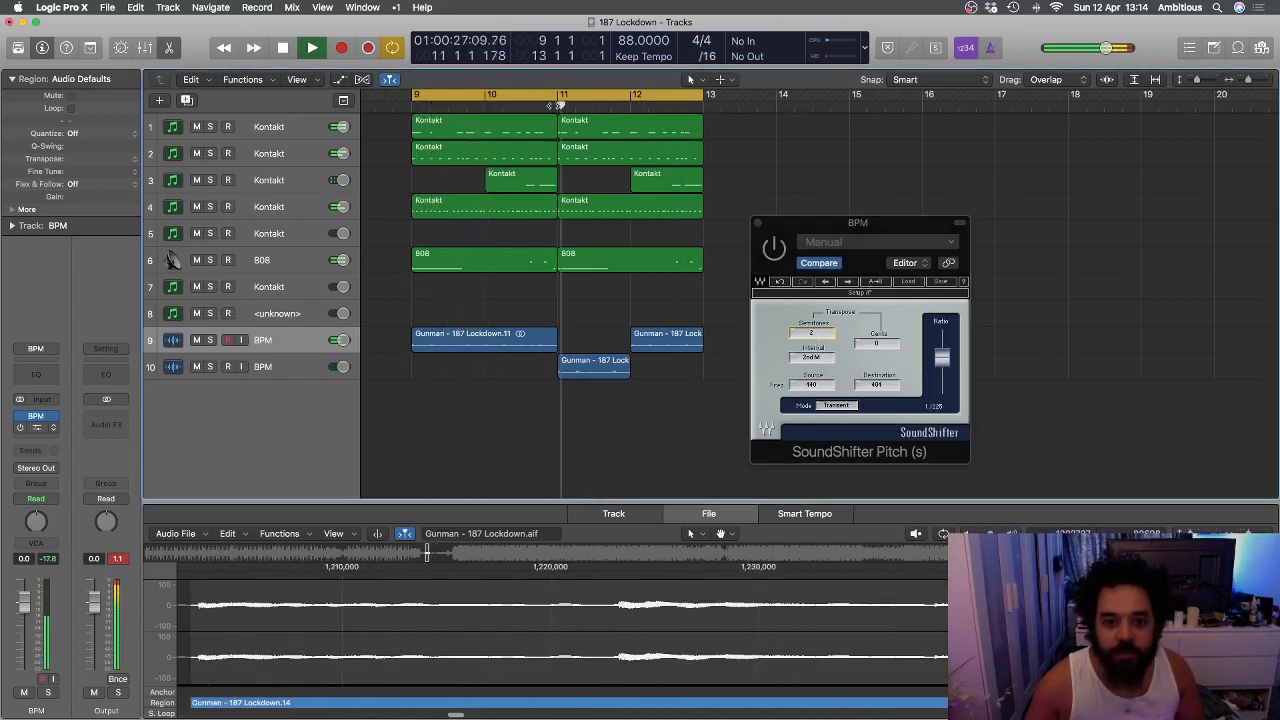
click(487, 106)
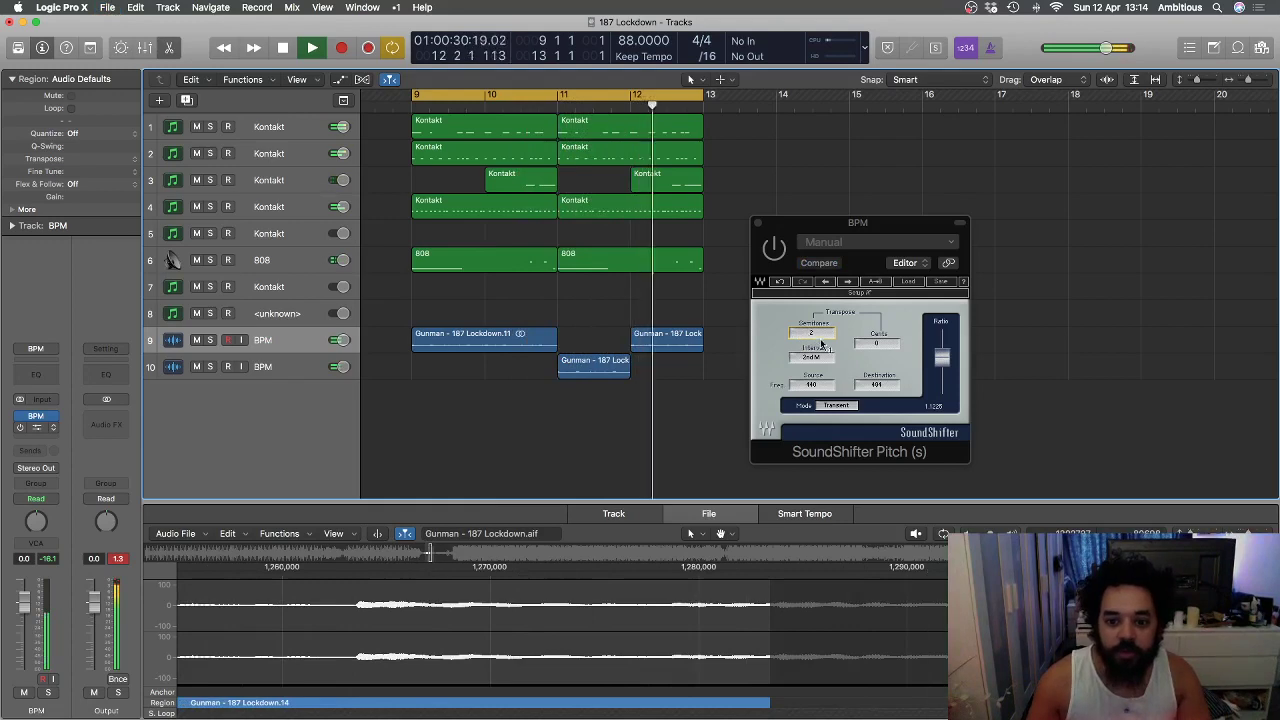
drag(811, 334, 811, 345)
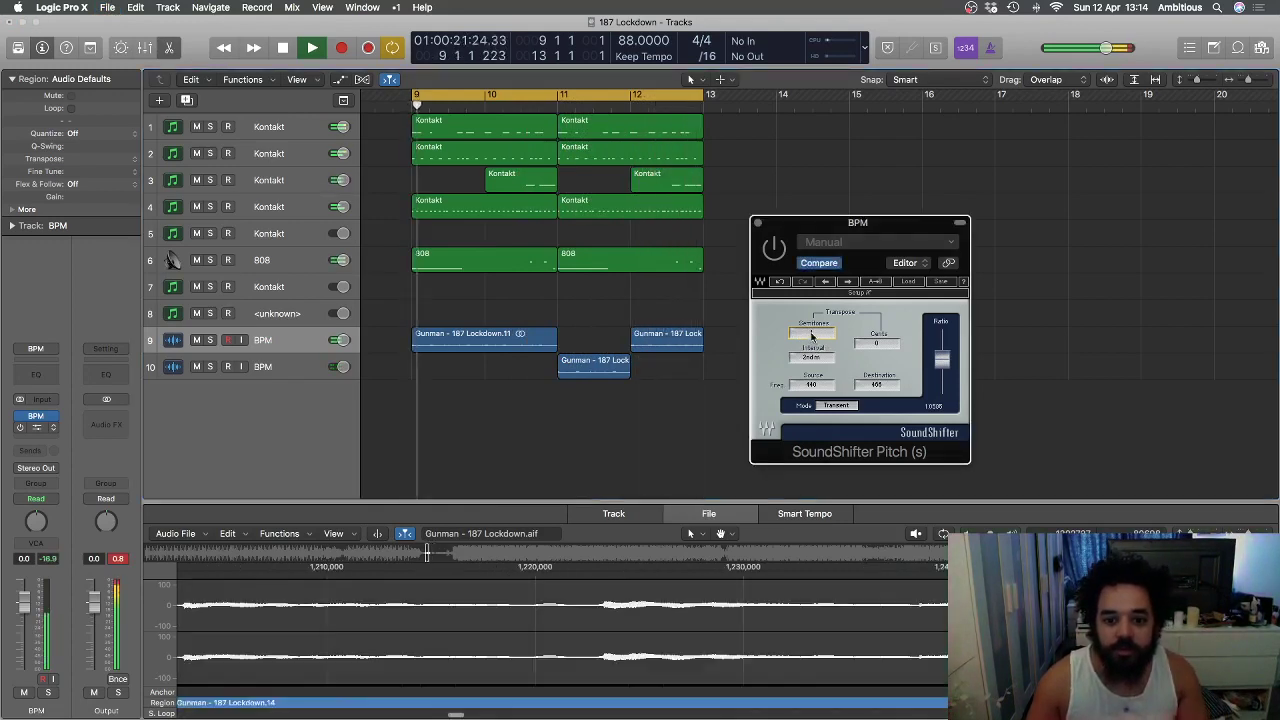
- Hide the plug-in window and audition the unused Gunman region between bars 4 and 8 to find a cut point
click(651, 406)
key(z)
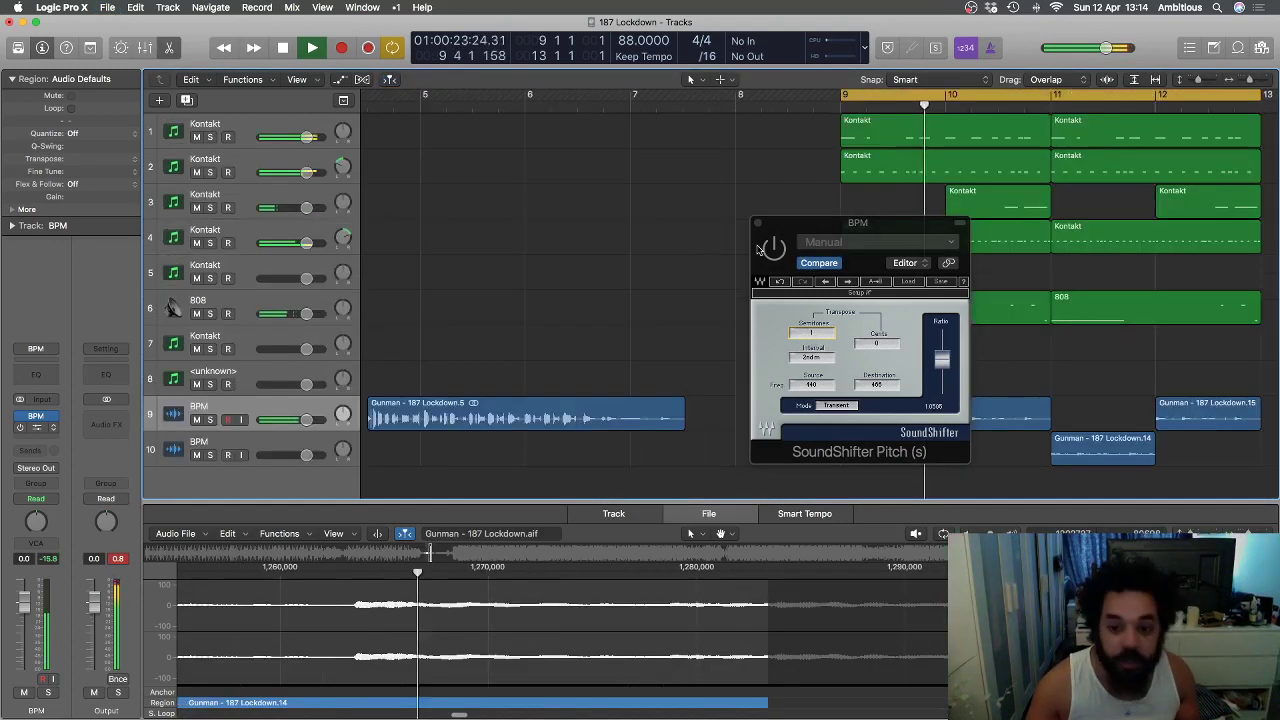
key(v)
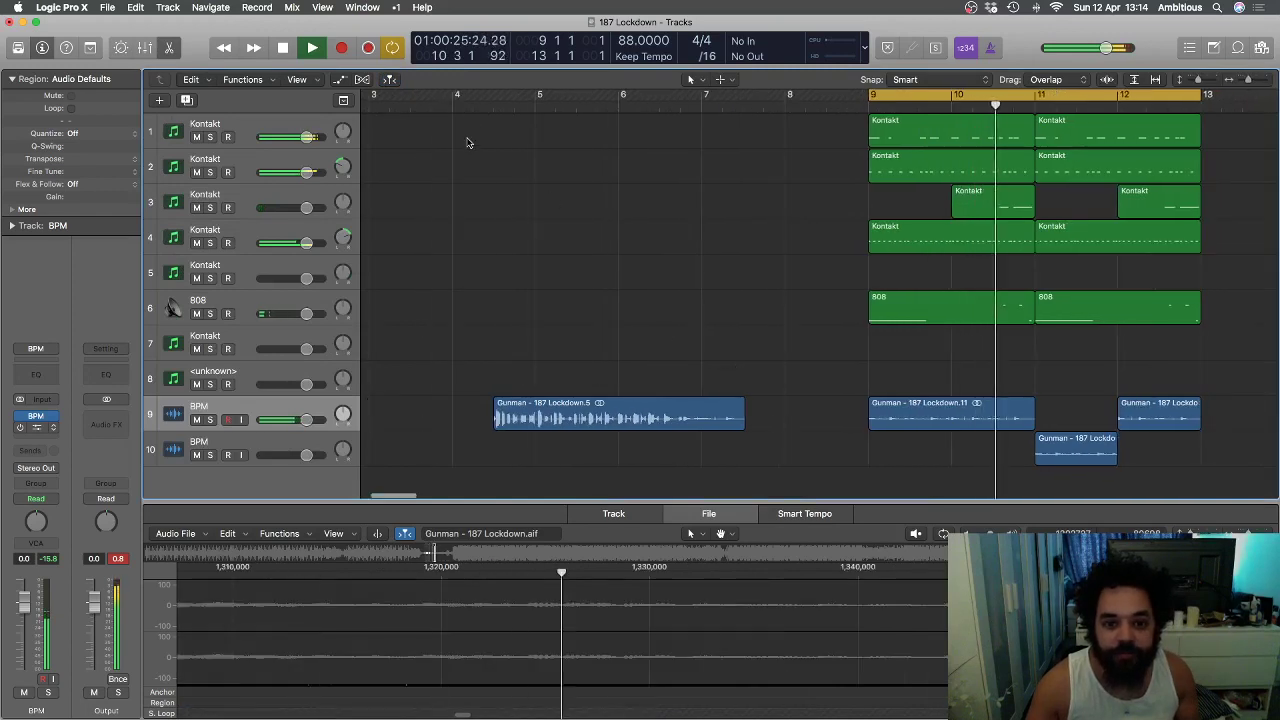
key(super+Right)
key(super+Right)
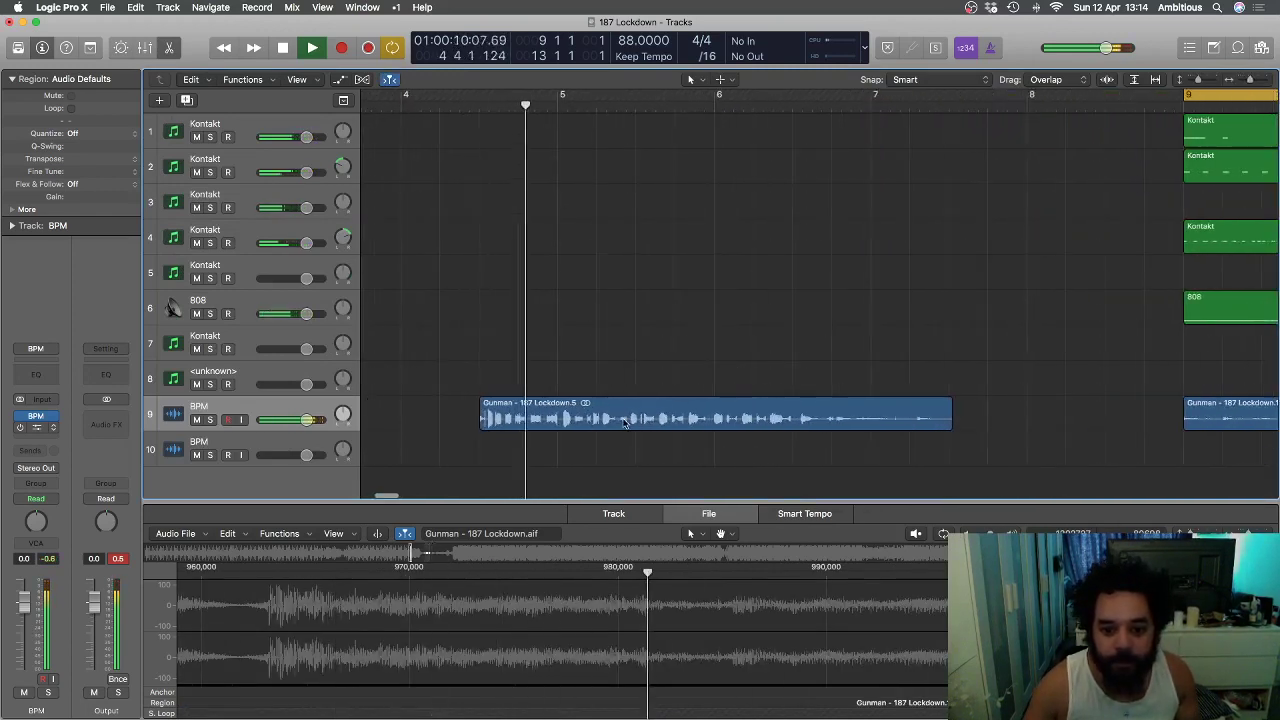
click(605, 418)
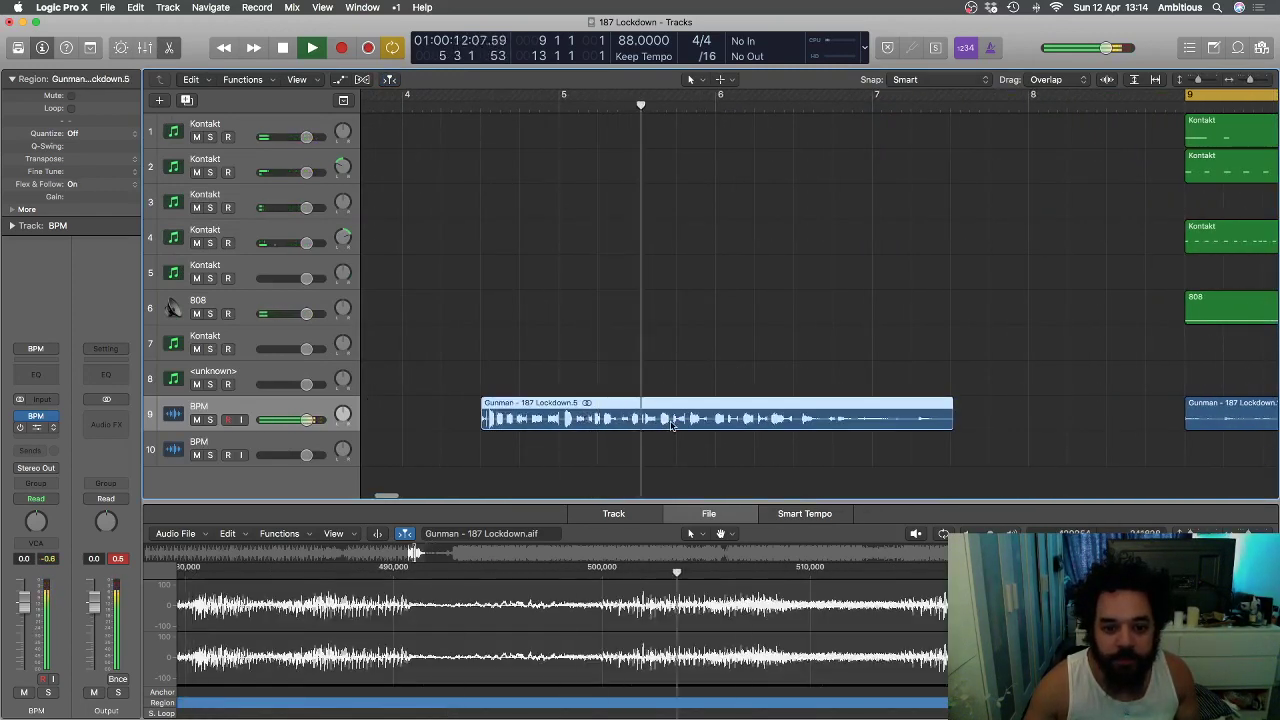
click(590, 108)
key(space)
scroll(708, 232, up, 5)
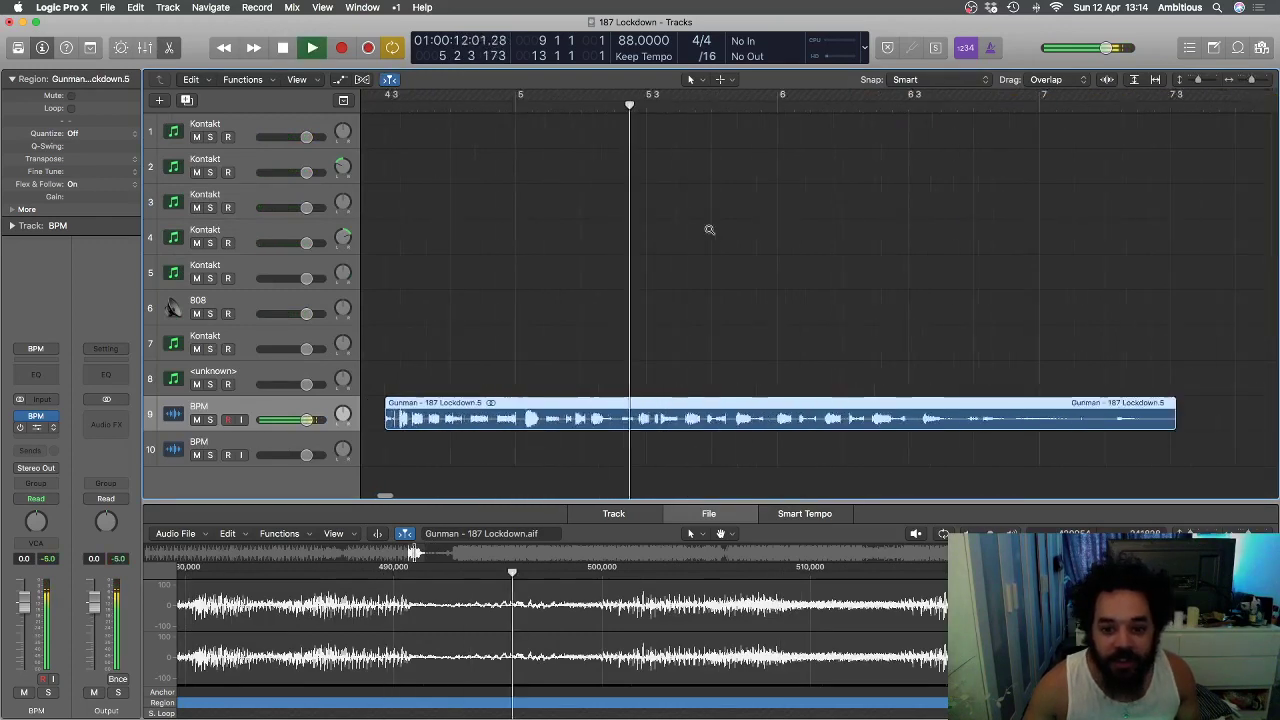
- Split the unused Gunman region just after 5 3 1 and delete the part that follows the cut
click(484, 118)
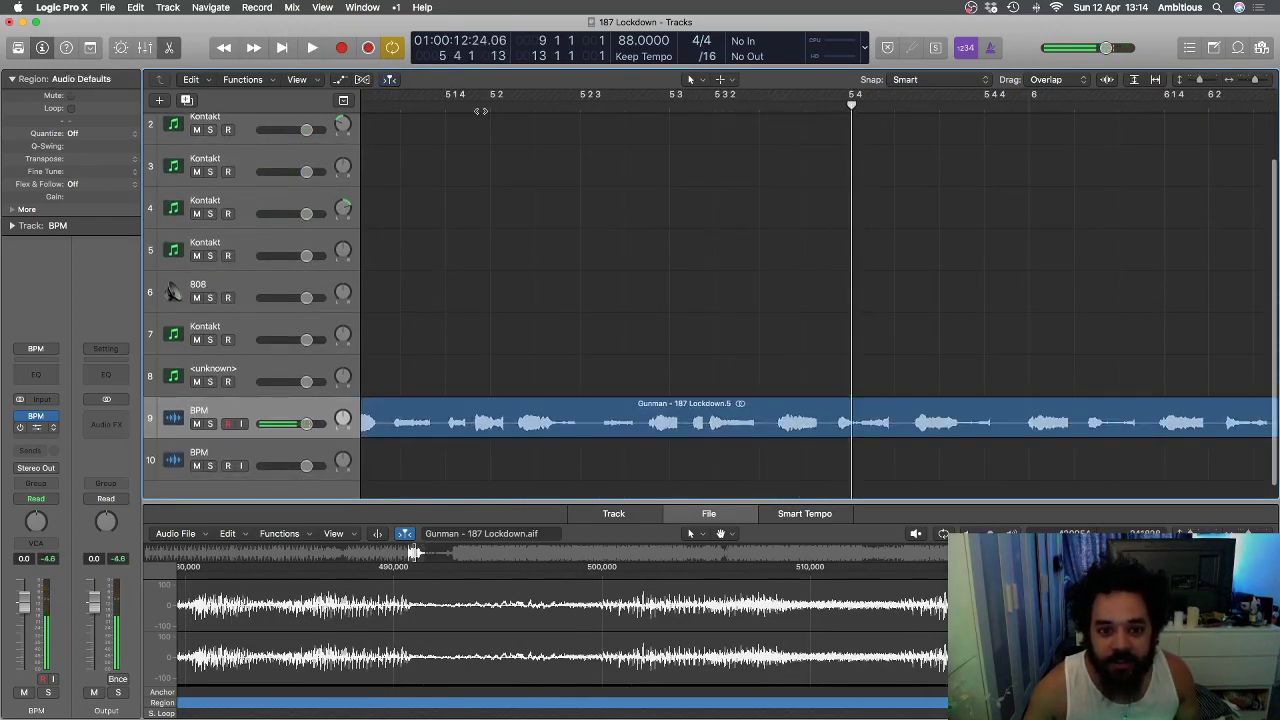
click(686, 425)
key(Delete)
- Move the remaining one-bar Gunman region on the BPM track to start at bar 8
key(super+Left)
key(super+Left)
key(super+Left)
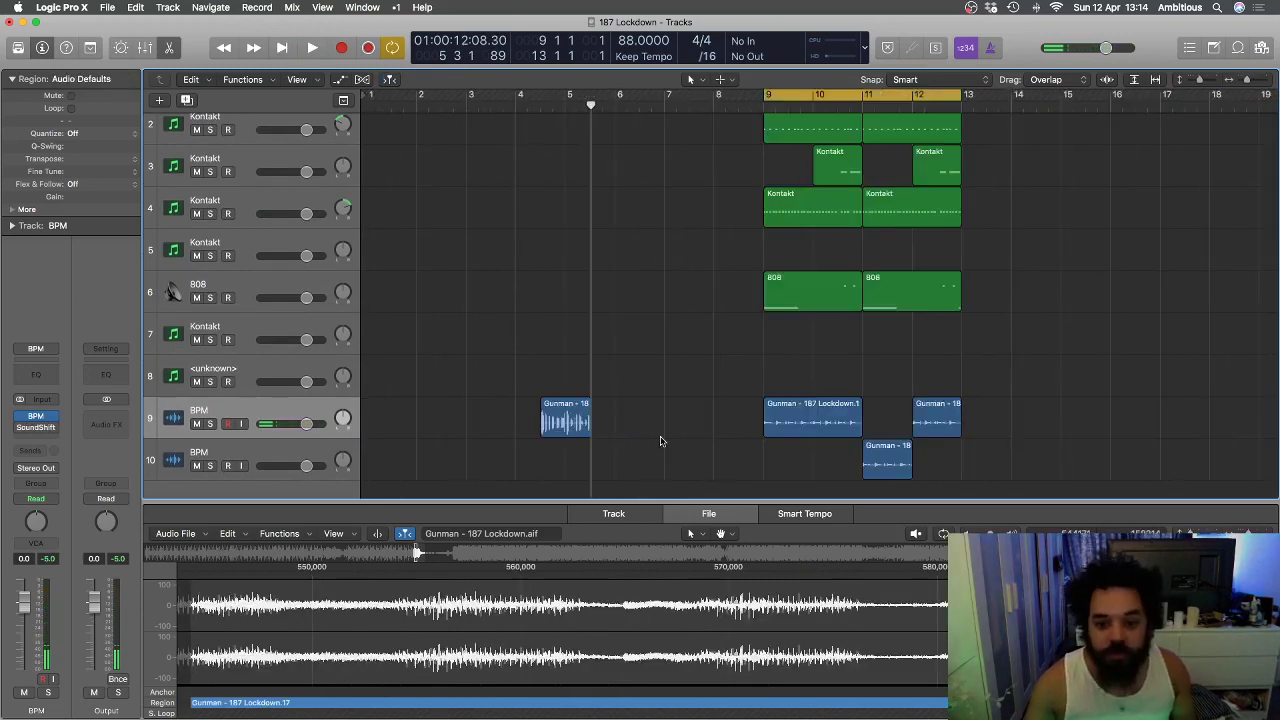
drag(575, 425, 748, 425)
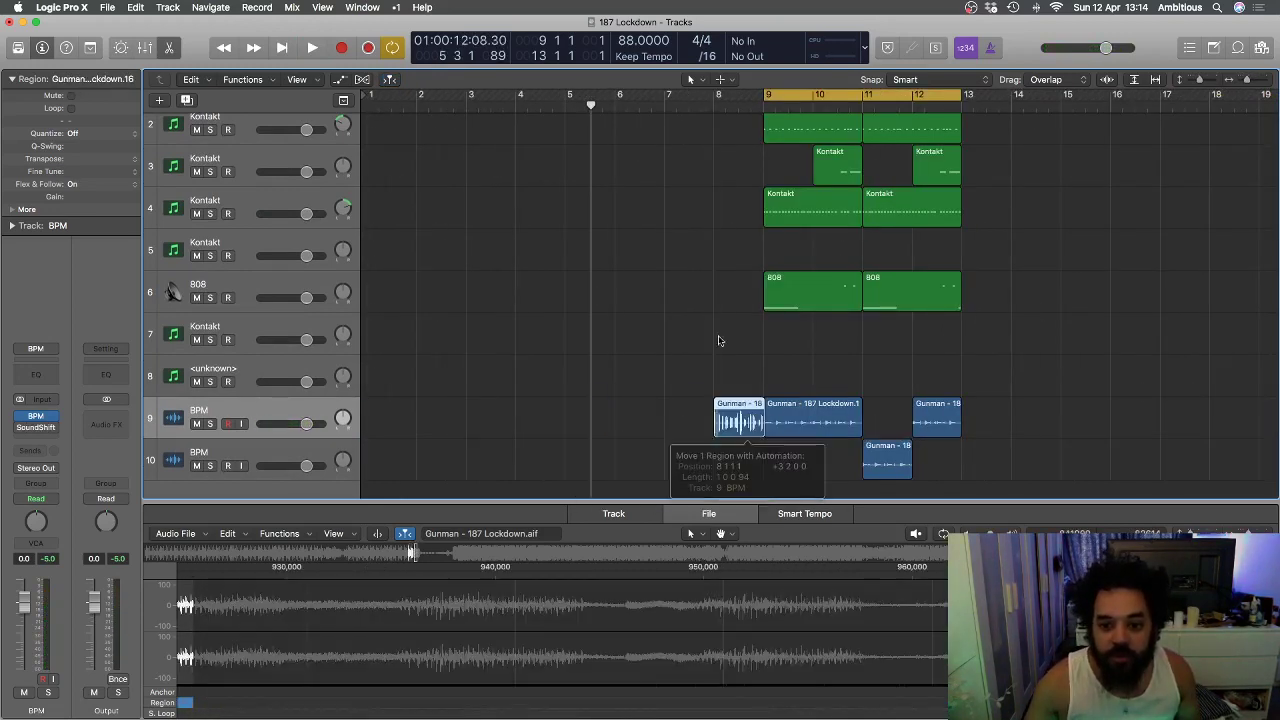
- Play from bar 8 and trim the end of the intro Gunman region to meet the loop at bar 9
click(716, 104)
key(space)
key(super+Right)
key(super+Right)
key(super+Right)
key(super+Right)
key(super+Right)
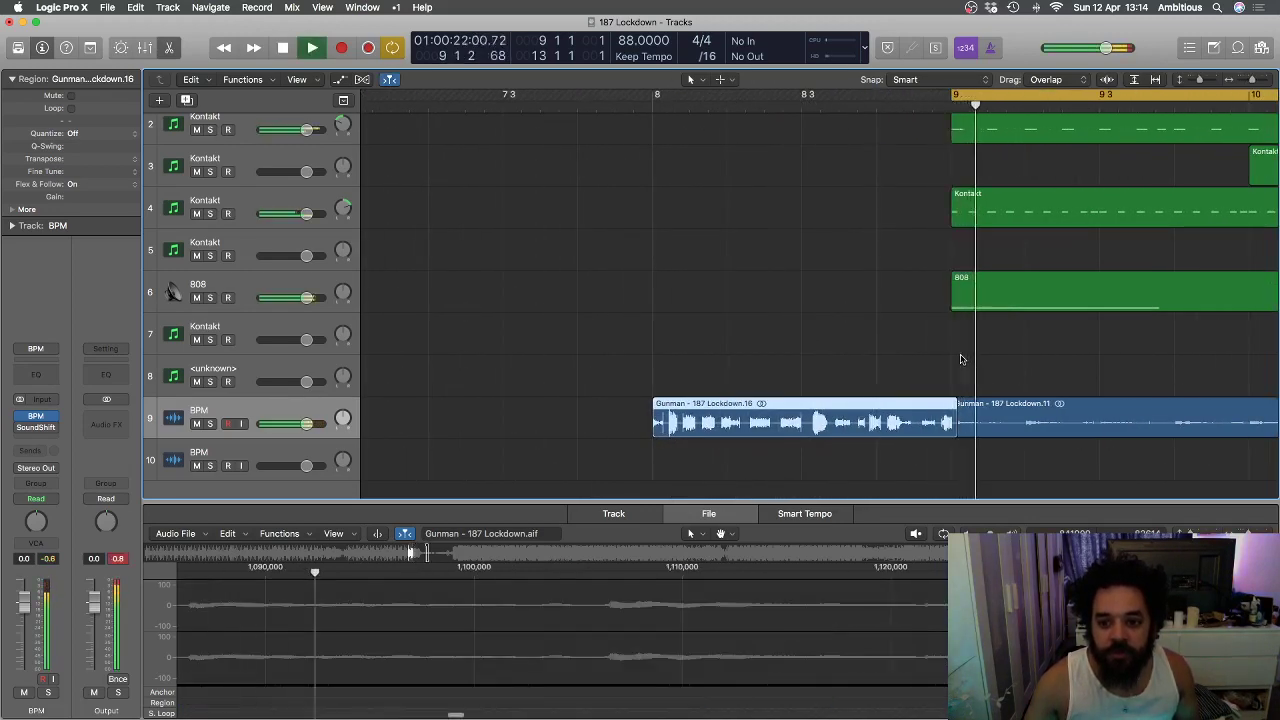
drag(956, 425, 950, 435)
scroll(620, 183, left, 9)
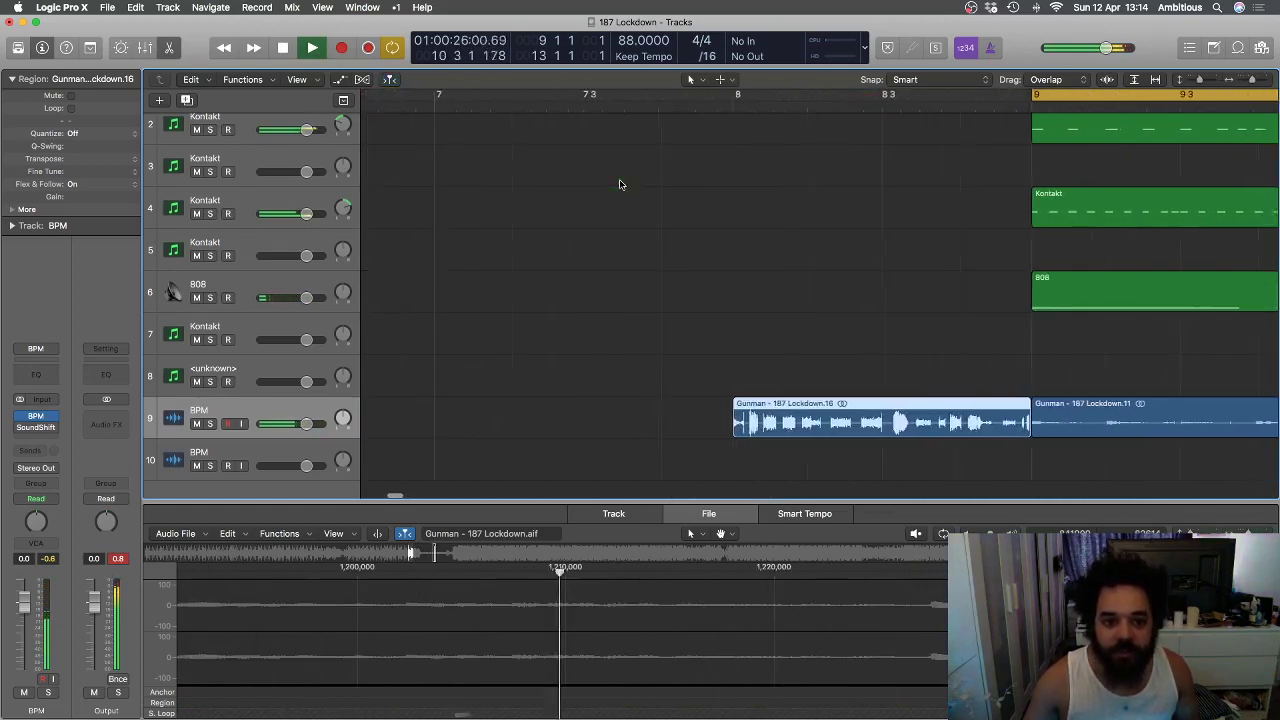
- Audition the transition from the bar 8 intro sample into the beat at bar 9 several times
click(731, 105)
key(super+Left)
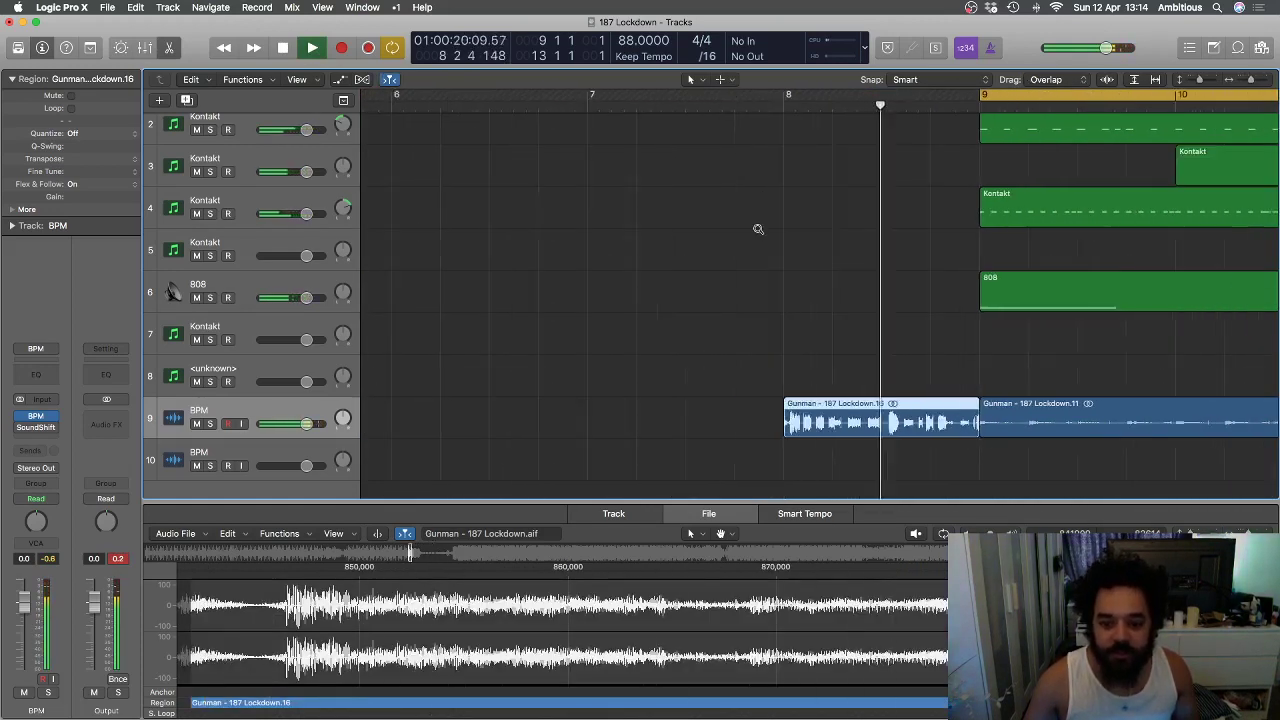
click(829, 354)
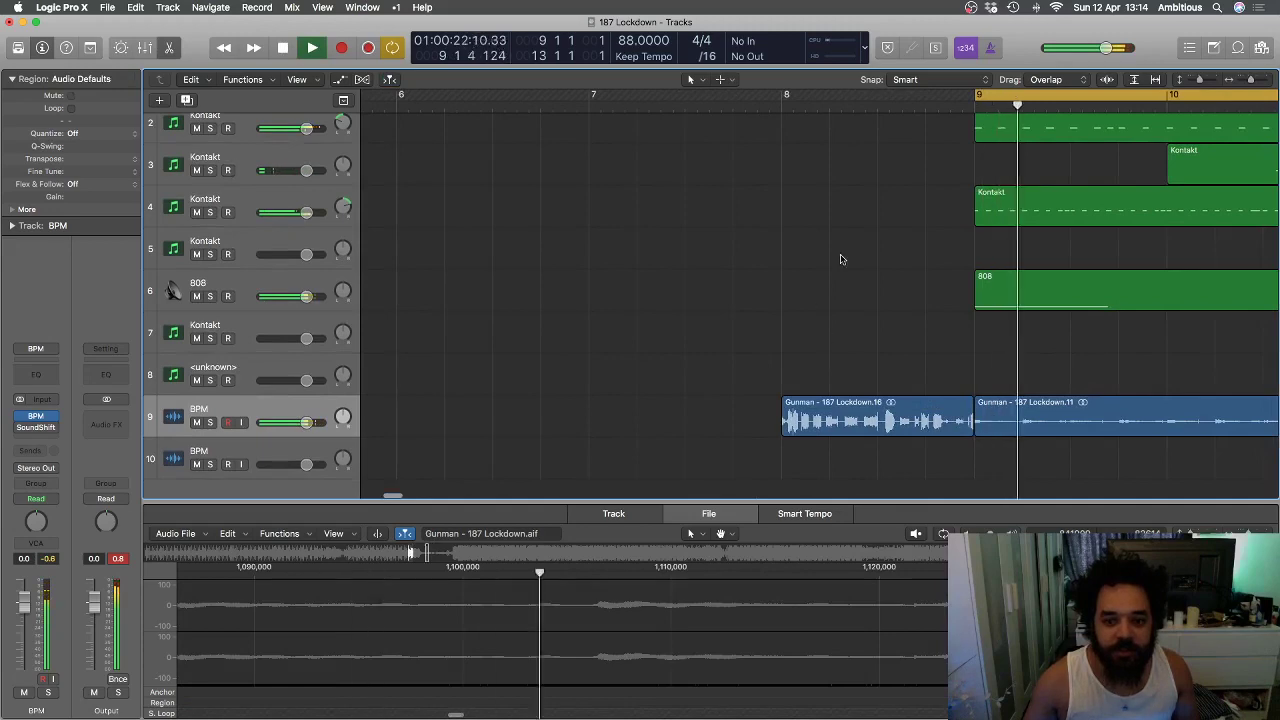
click(786, 126)
click(782, 434)
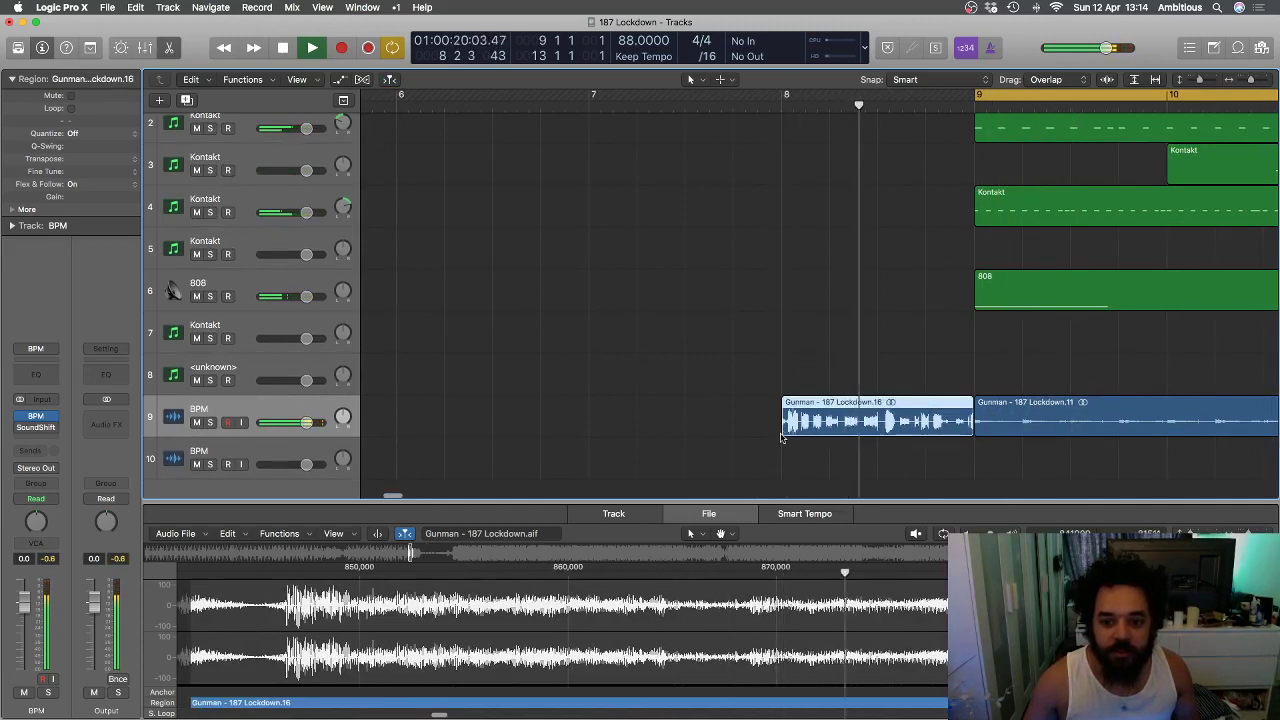
click(805, 304)
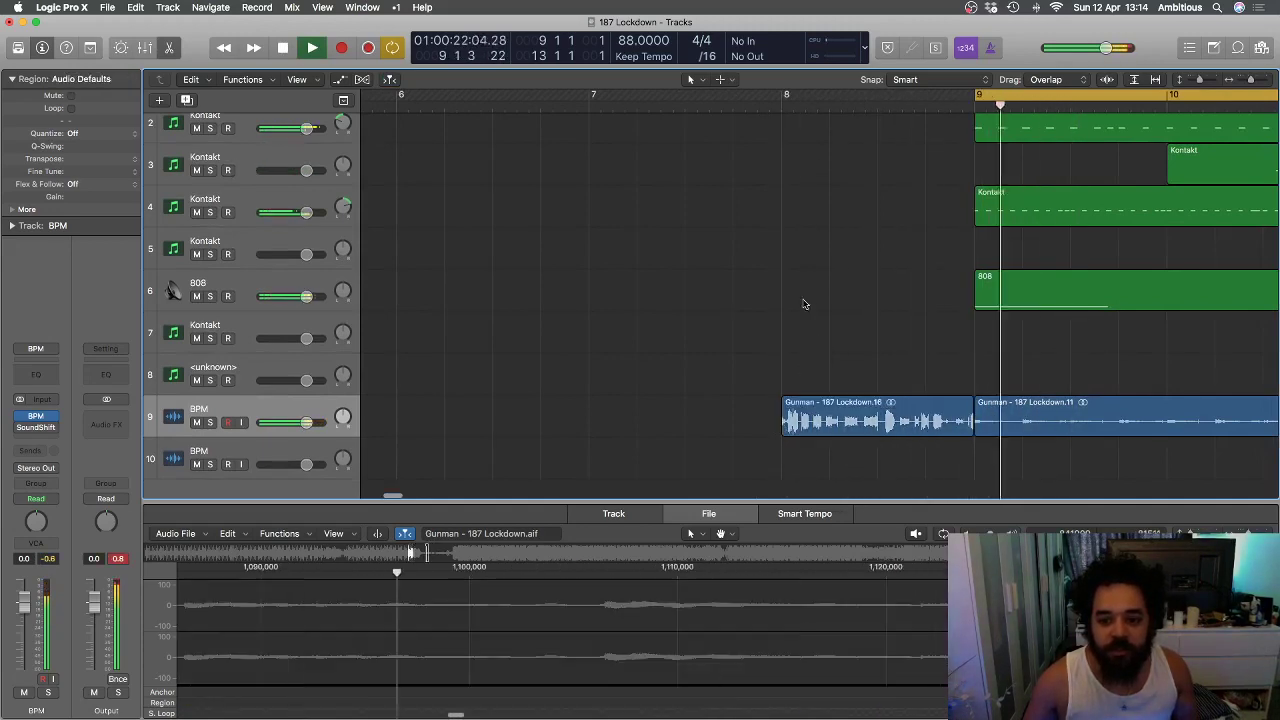
click(782, 108)
key(super+Left)
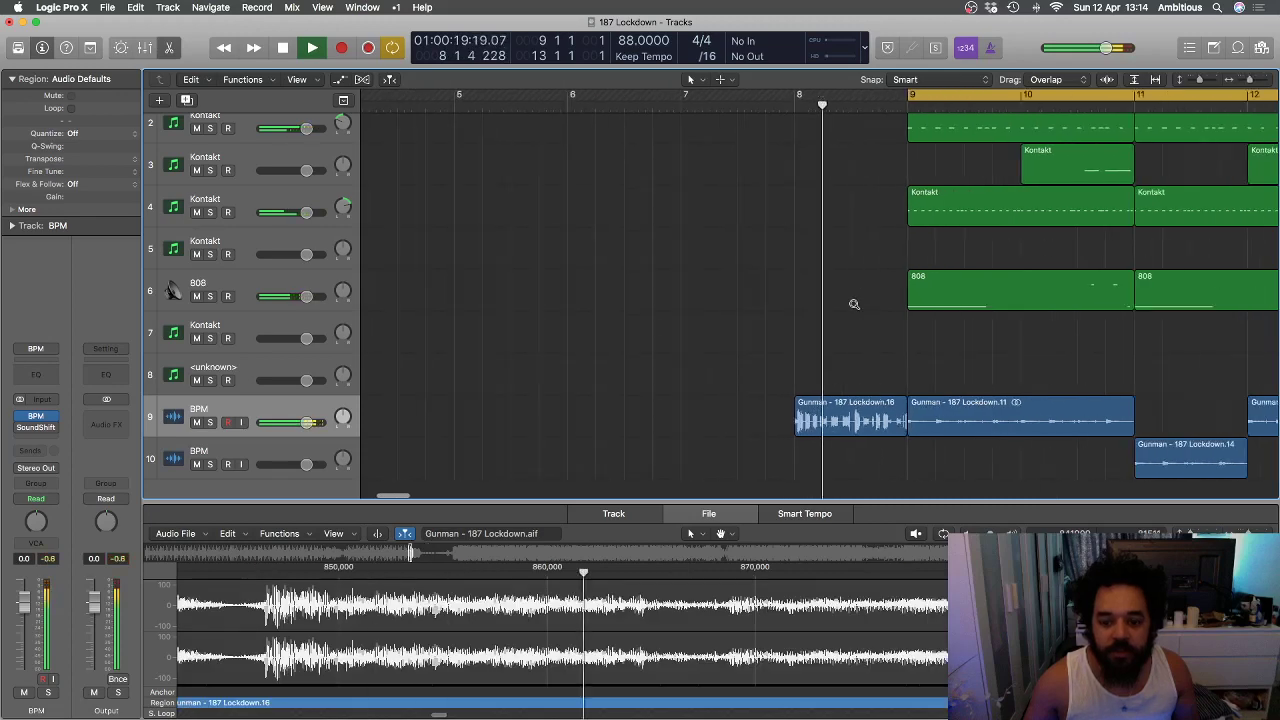
click(818, 404)
key(super+Left)
key(super+Left)
click(476, 426)
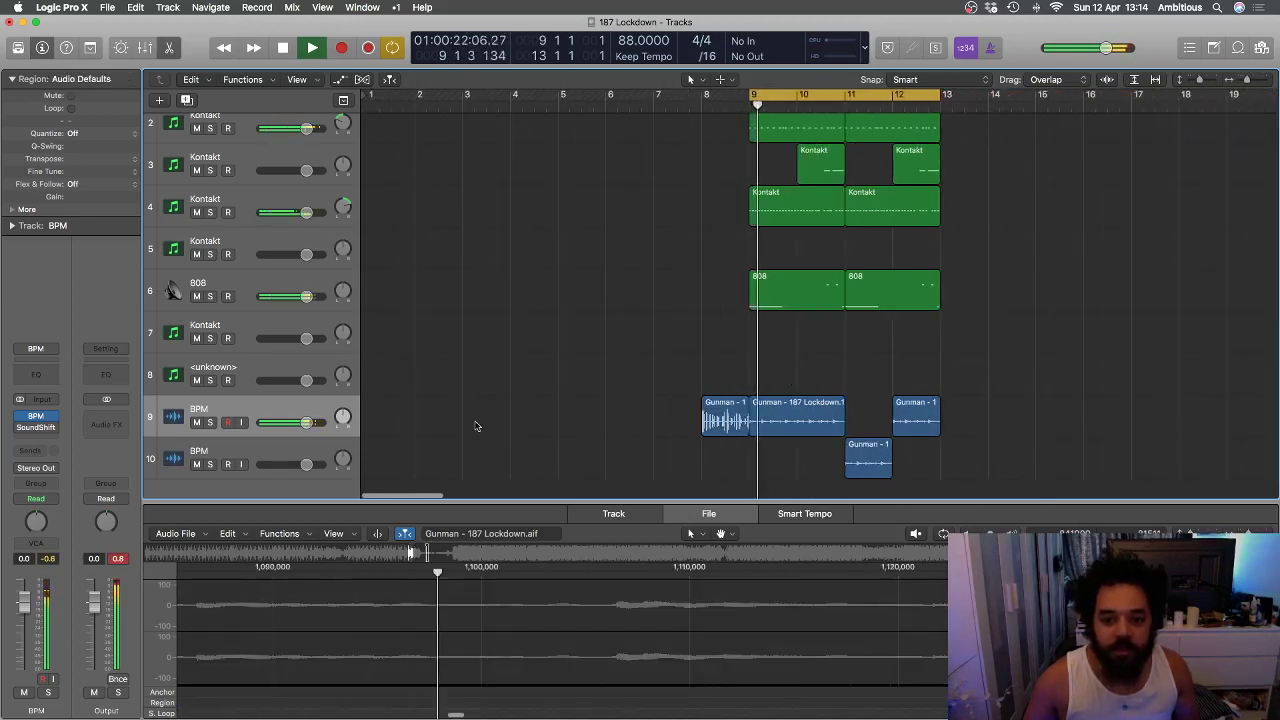
- Mute the bar 8 intro Gunman region during playback and unmute it again
click(725, 420)
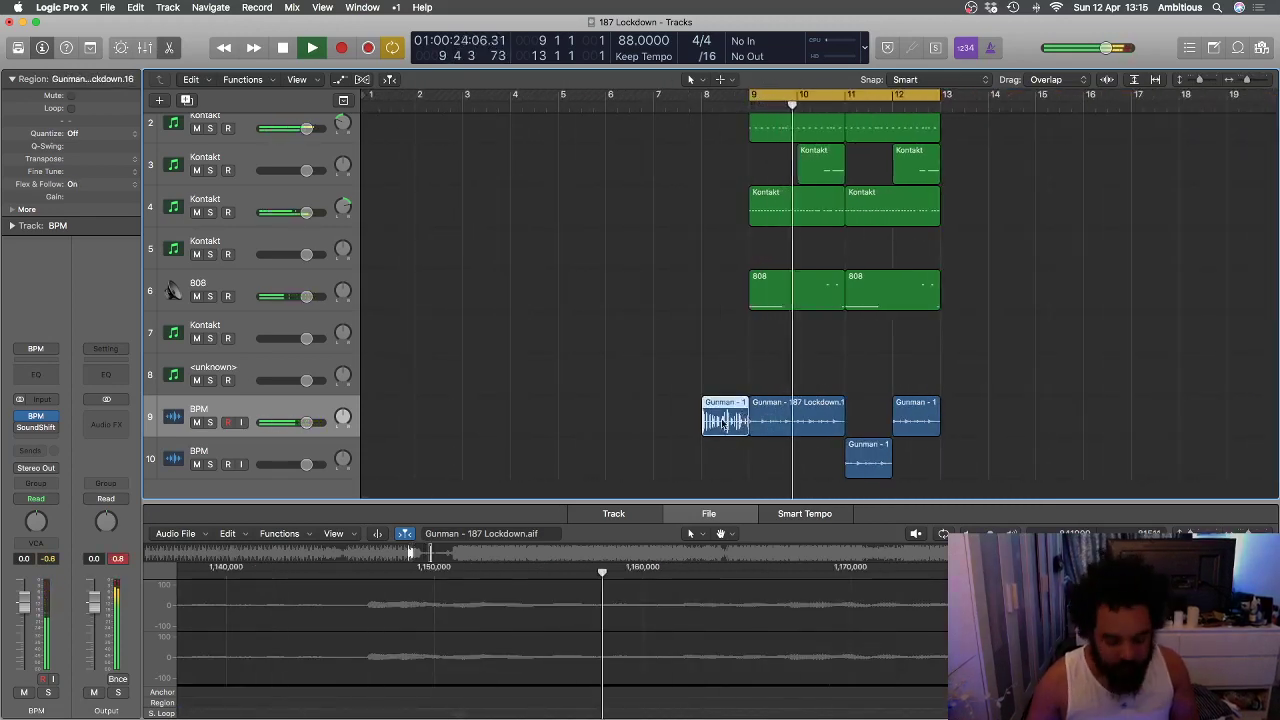
key(ctrl+m)
key(Return)
key(super+Left)
key(super+Up)
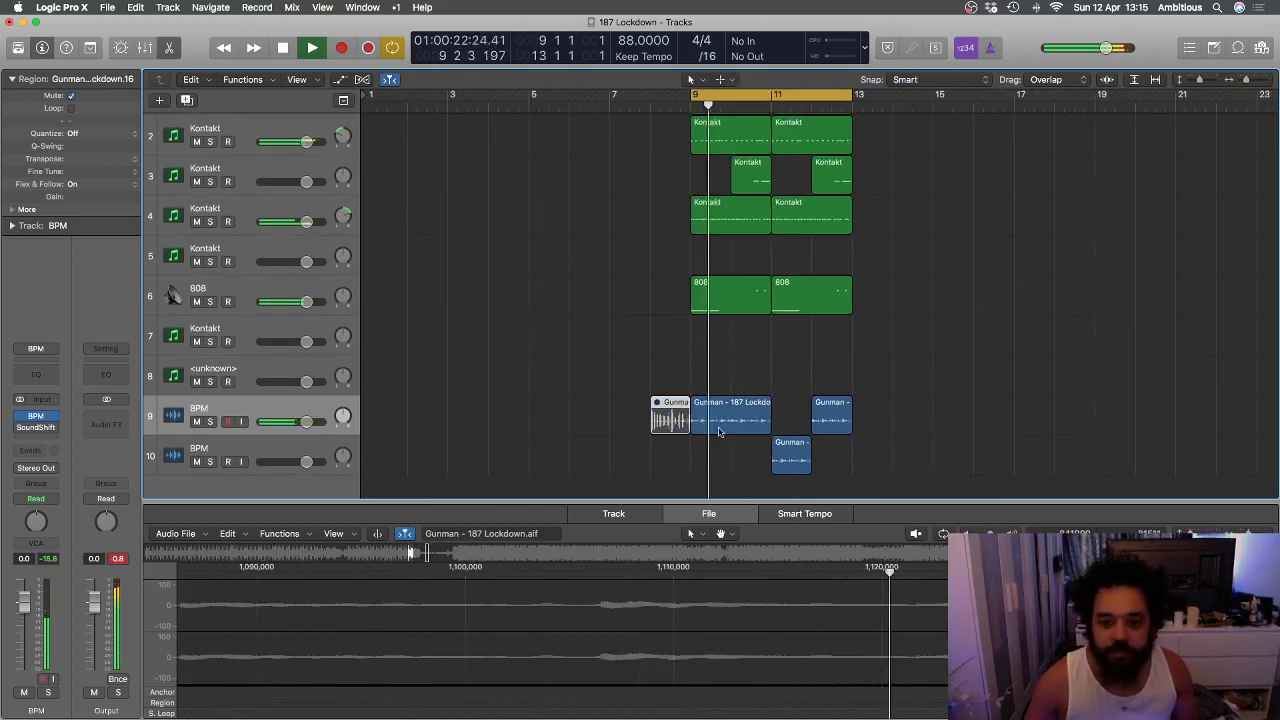
key(ctrl+m)
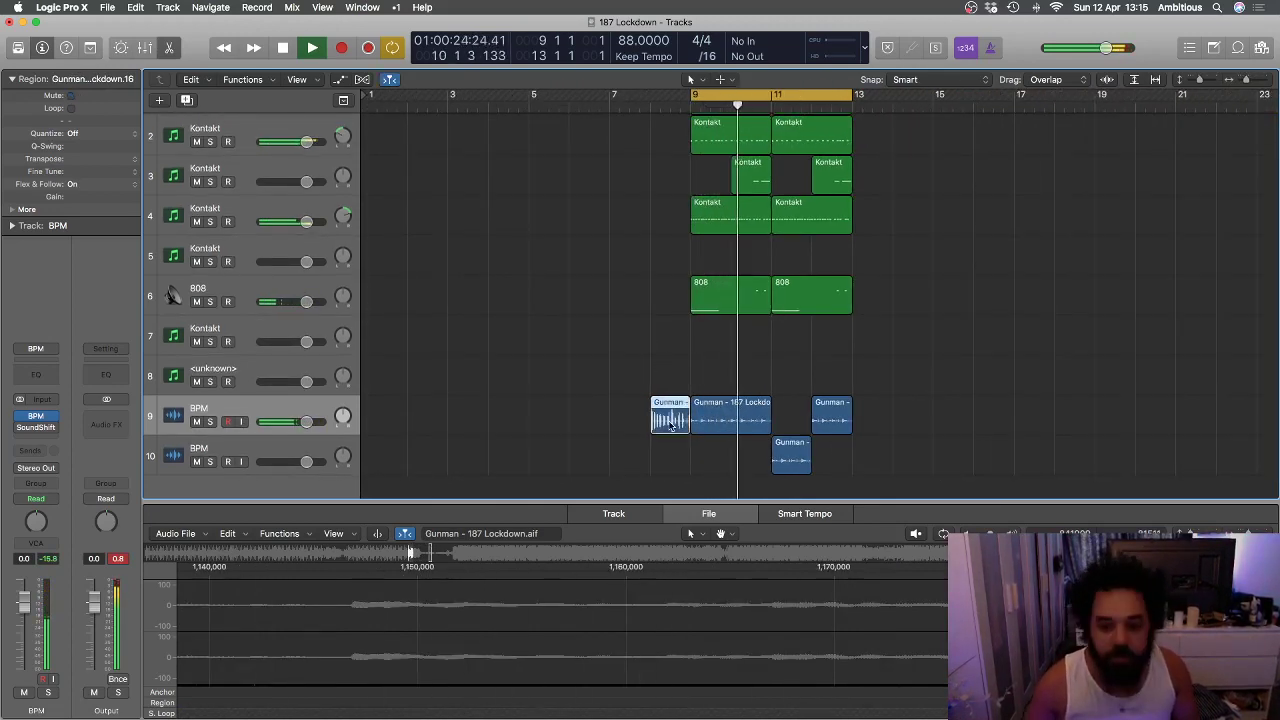
- Play from bar 8 once more and close the audio file editor
key(comma)
click(648, 108)
click(1005, 378)
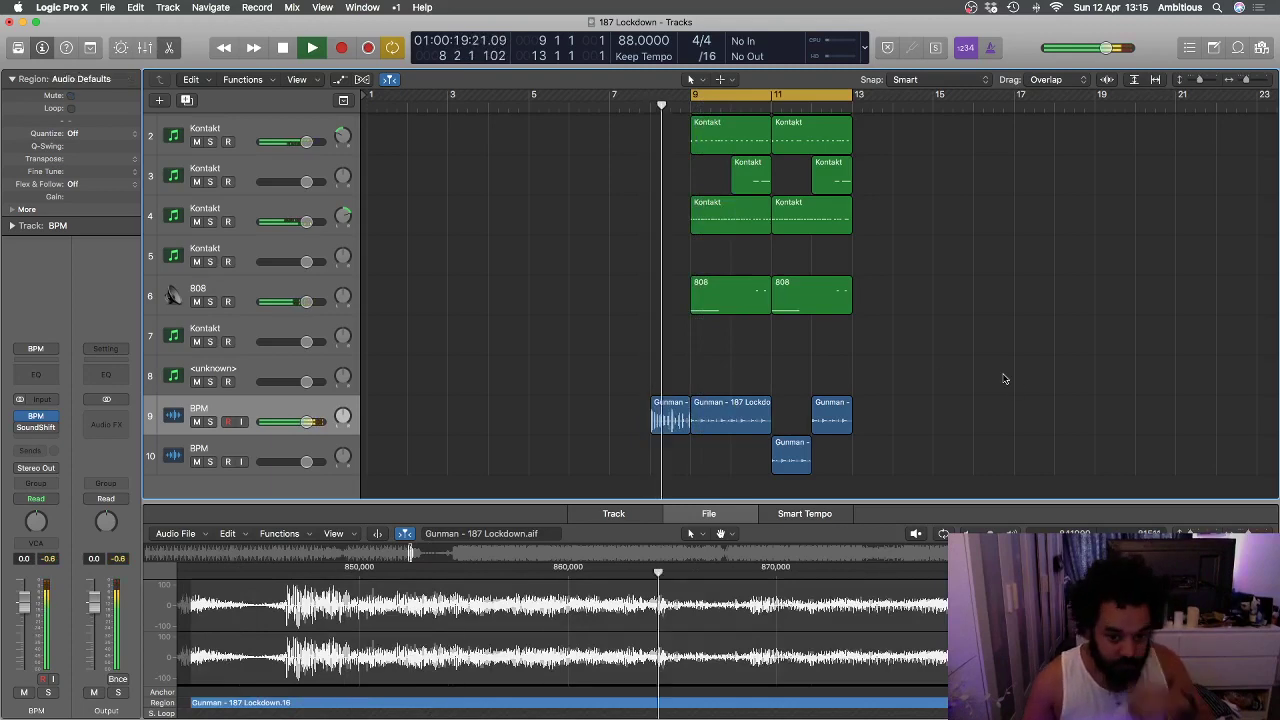
key(e)
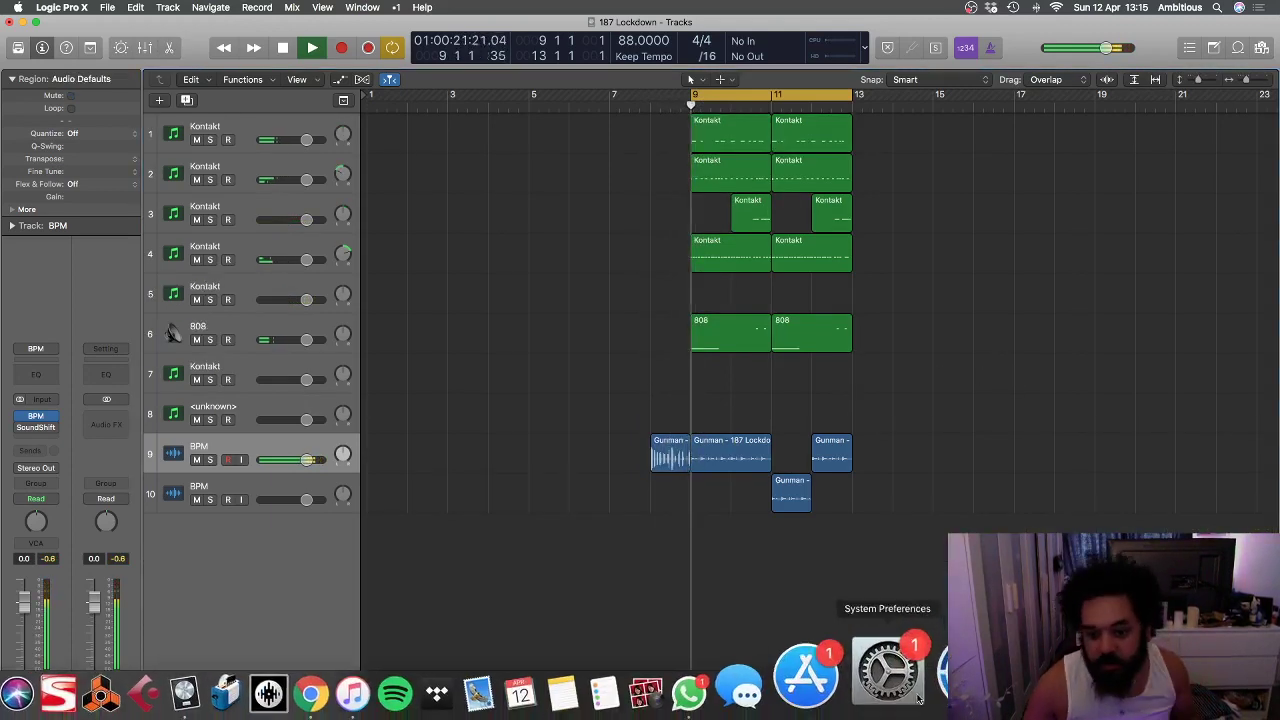
- Switch to OBS to check the recording and return to Logic Pro X
click(900, 678)
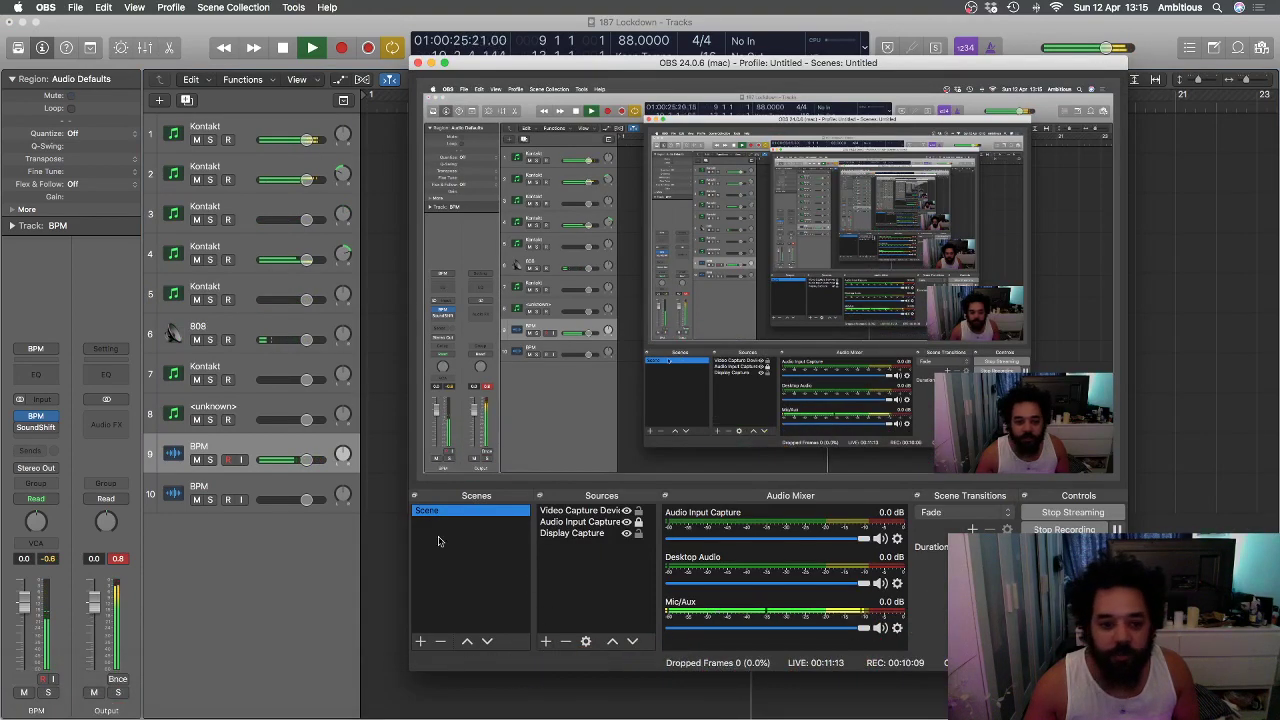
click(400, 580)
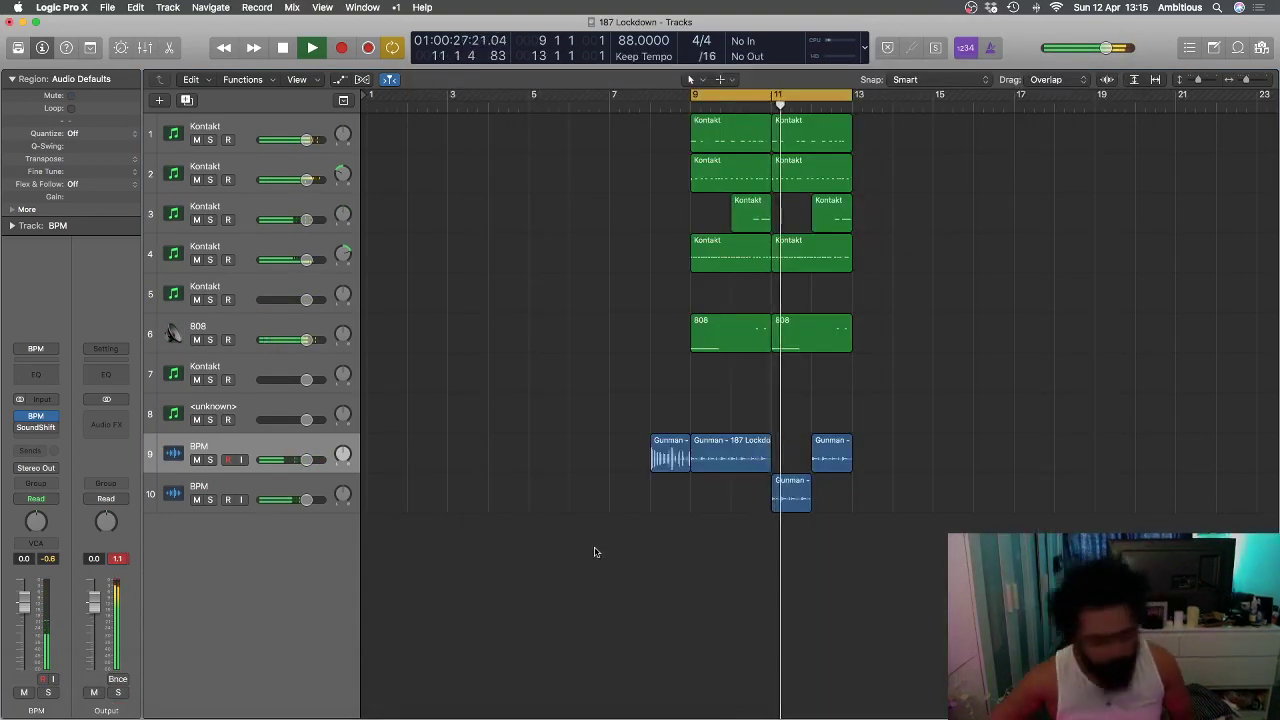
- Move the bar 12 Gunman slice onto the second BPM track beside the bar 11 slice
click(285, 487)
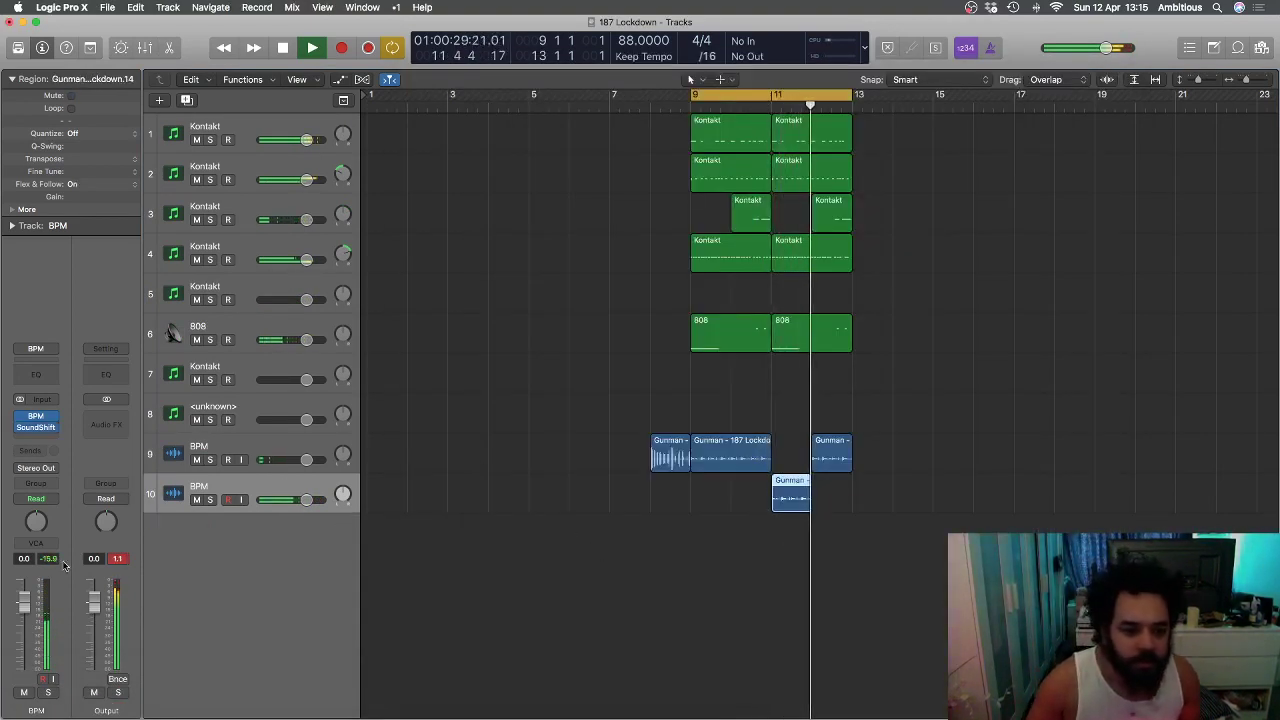
click(805, 548)
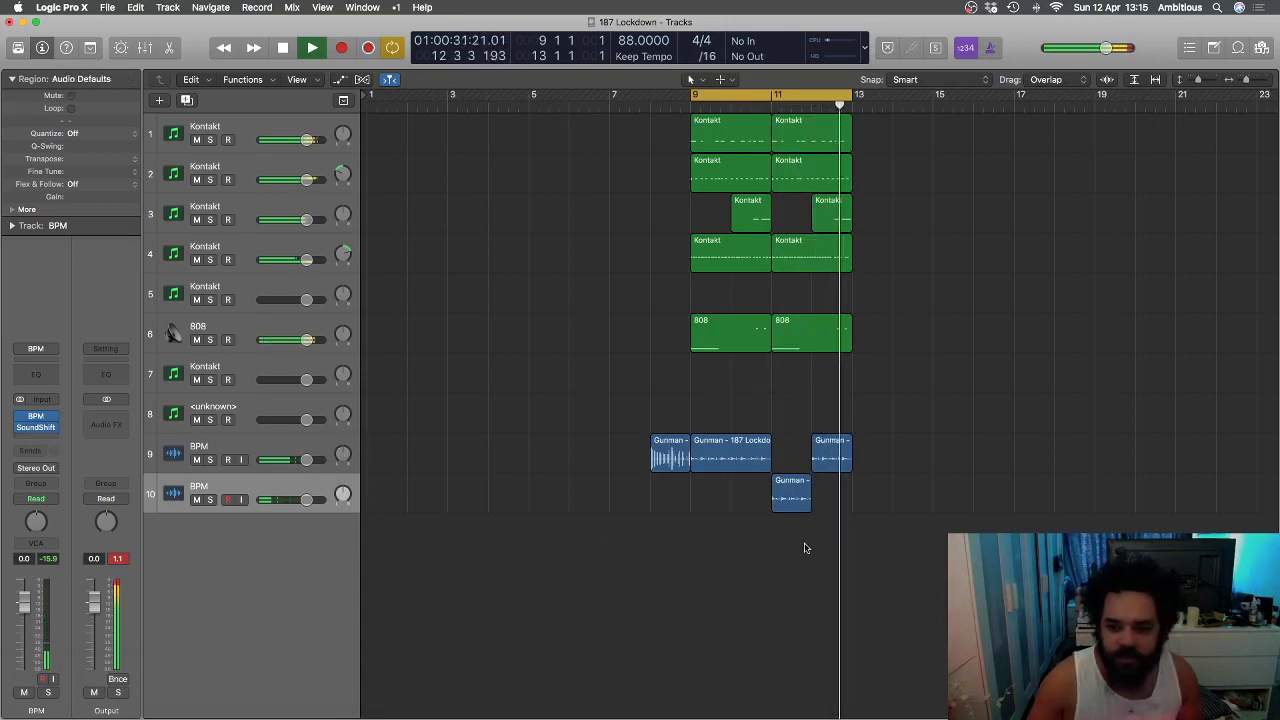
drag(828, 468, 832, 494)
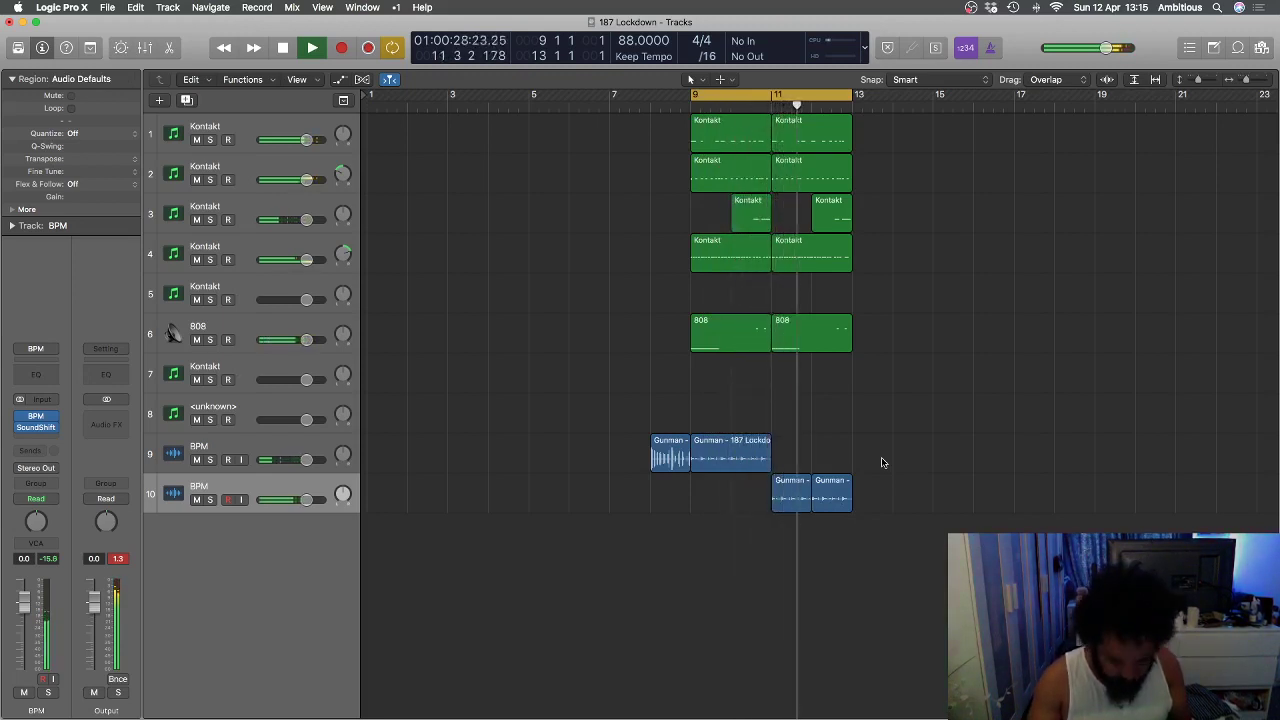
- Inspect the SoundShifter Pitch (s) settings on the second BPM track, close the plug-in window, and examine the bars 8 to 13 arrangement
click(35, 429)
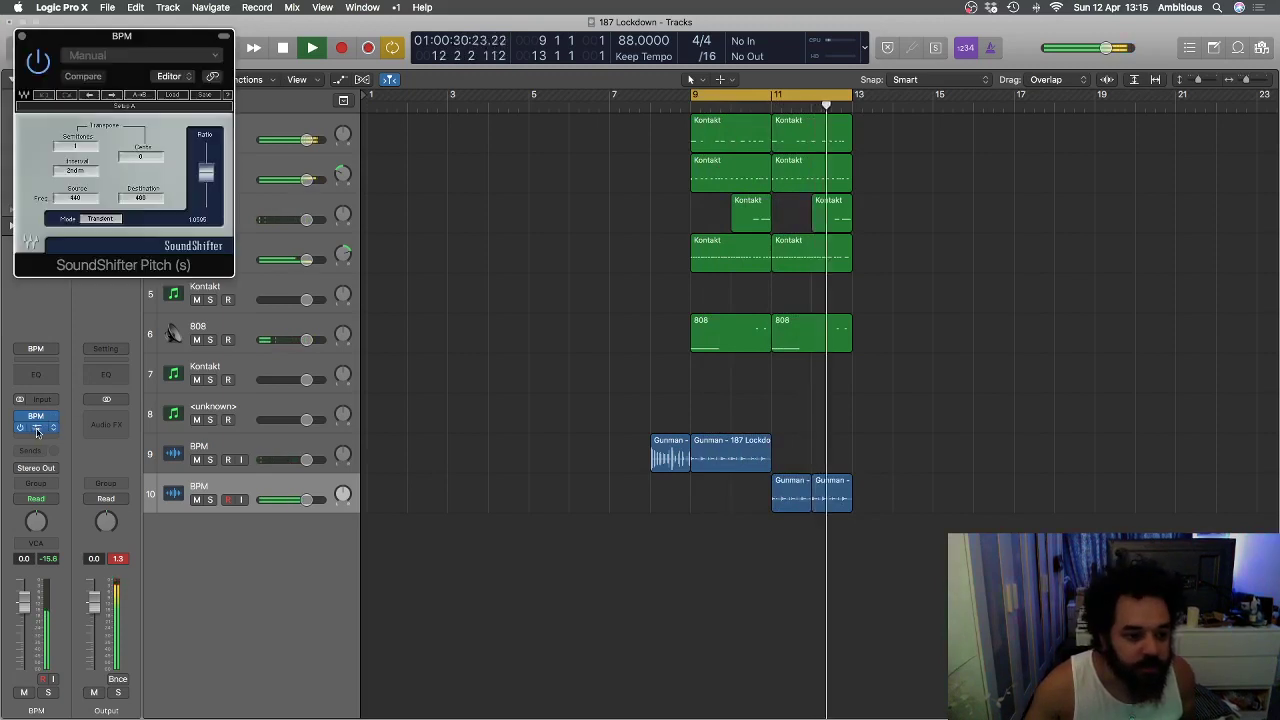
drag(178, 36, 1168, 400)
click(1011, 400)
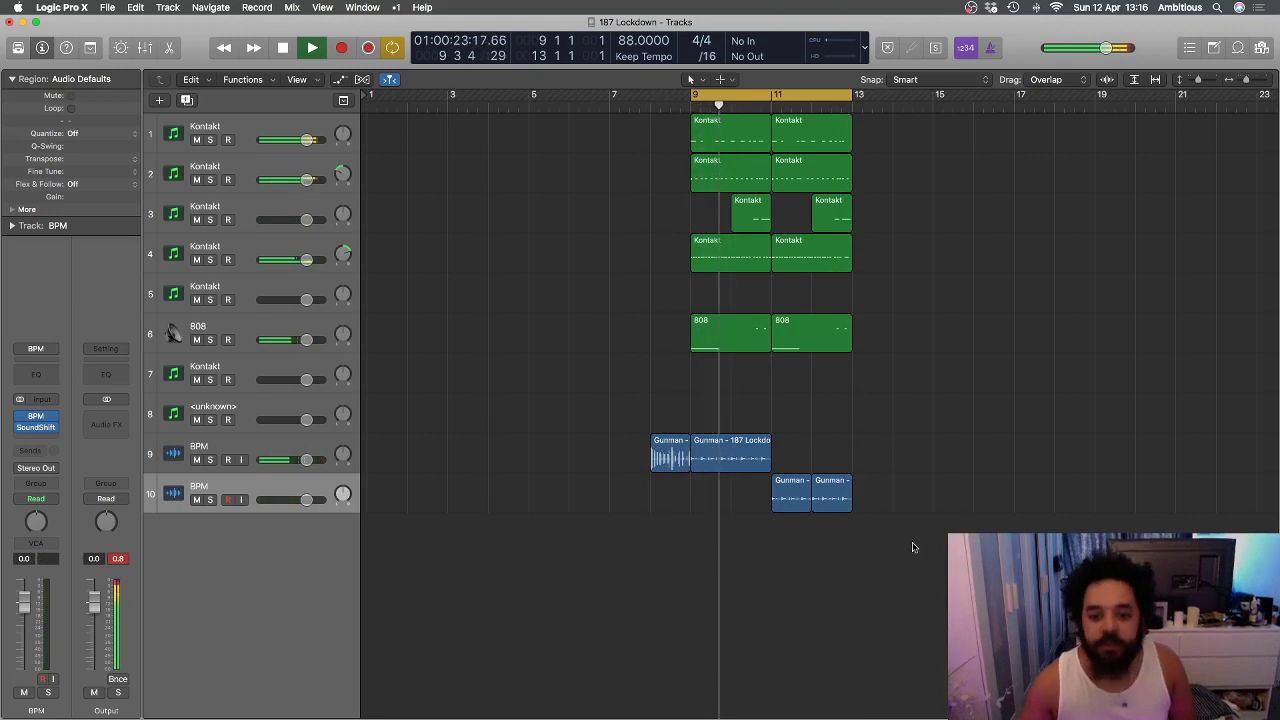
key(super+Right)
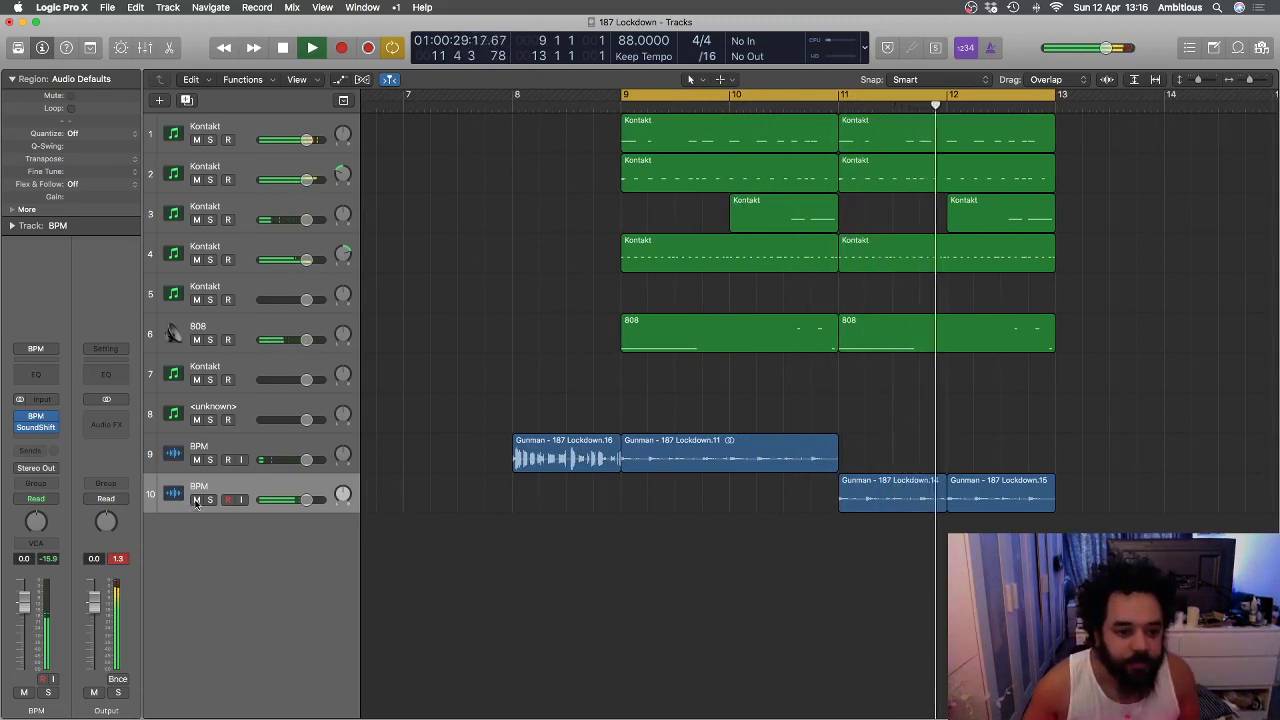
- Try the bar 11 and 12 Gunman slices on the first BPM track, and return them to the second BPM track
drag(1022, 548, 889, 460)
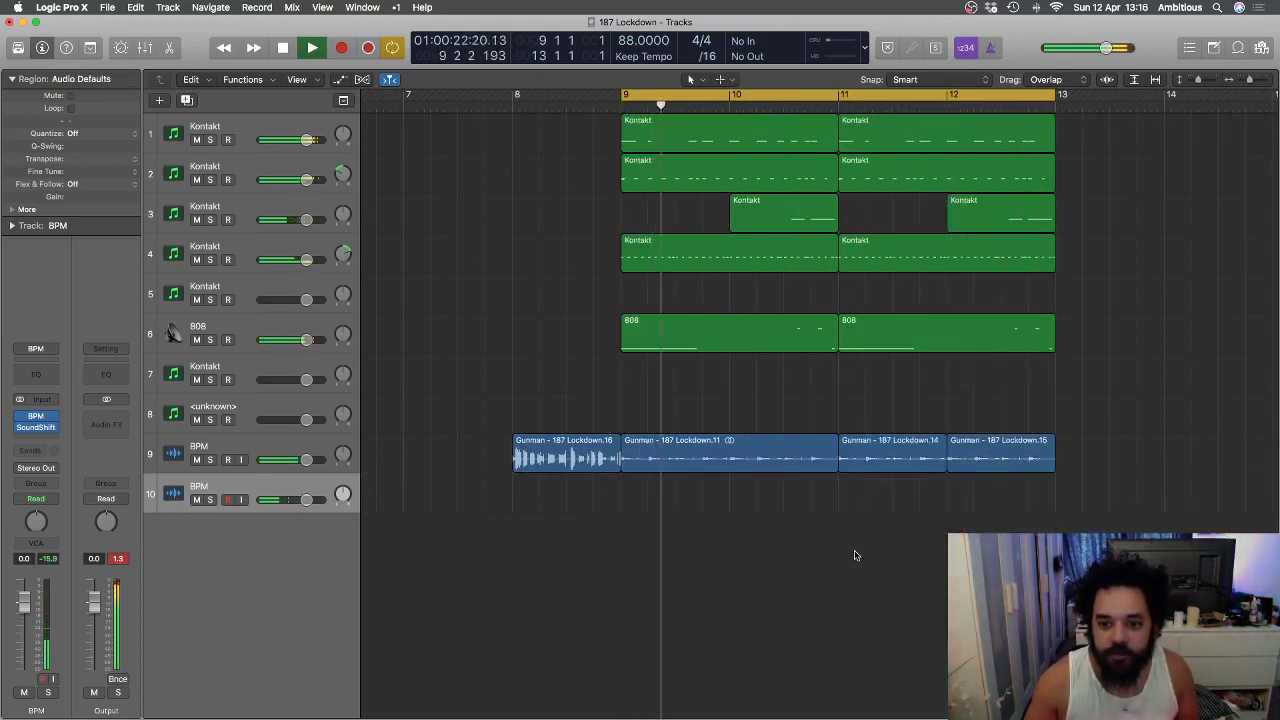
click(880, 340)
drag(997, 506, 886, 490)
- Transpose the 808 region at bar 11 by +1
double_click(880, 338)
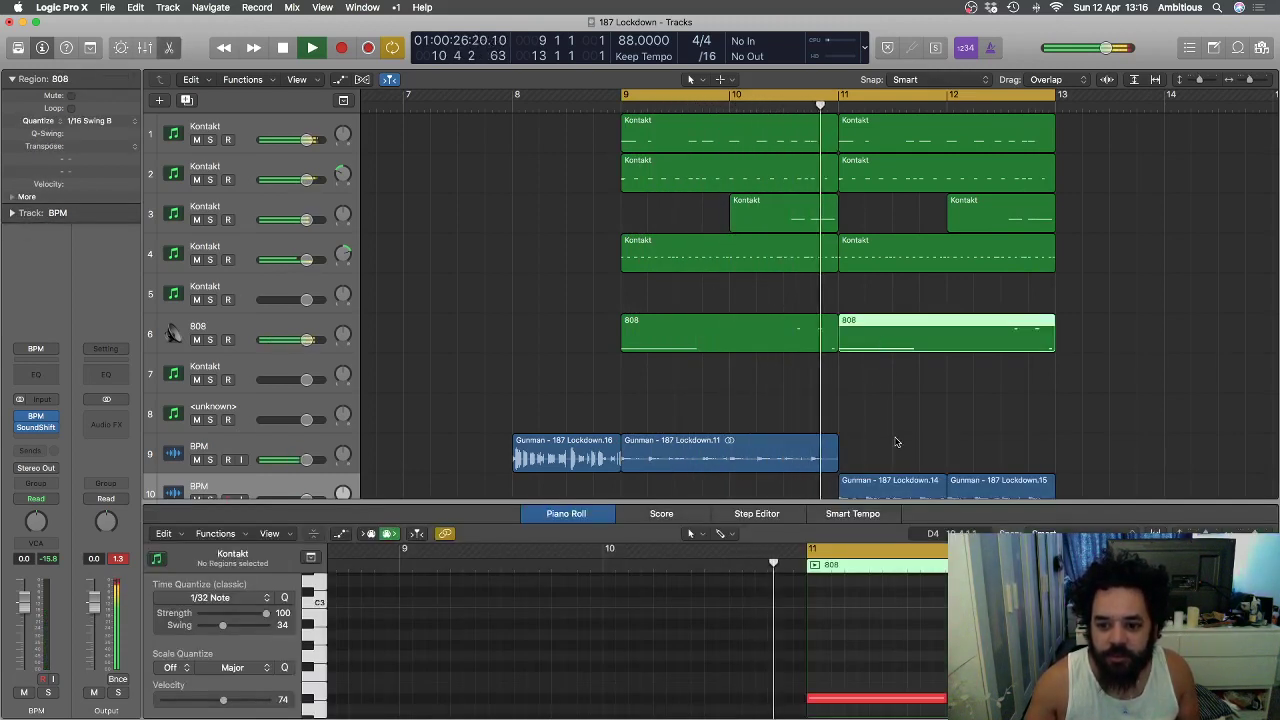
scroll(896, 639, down, 5)
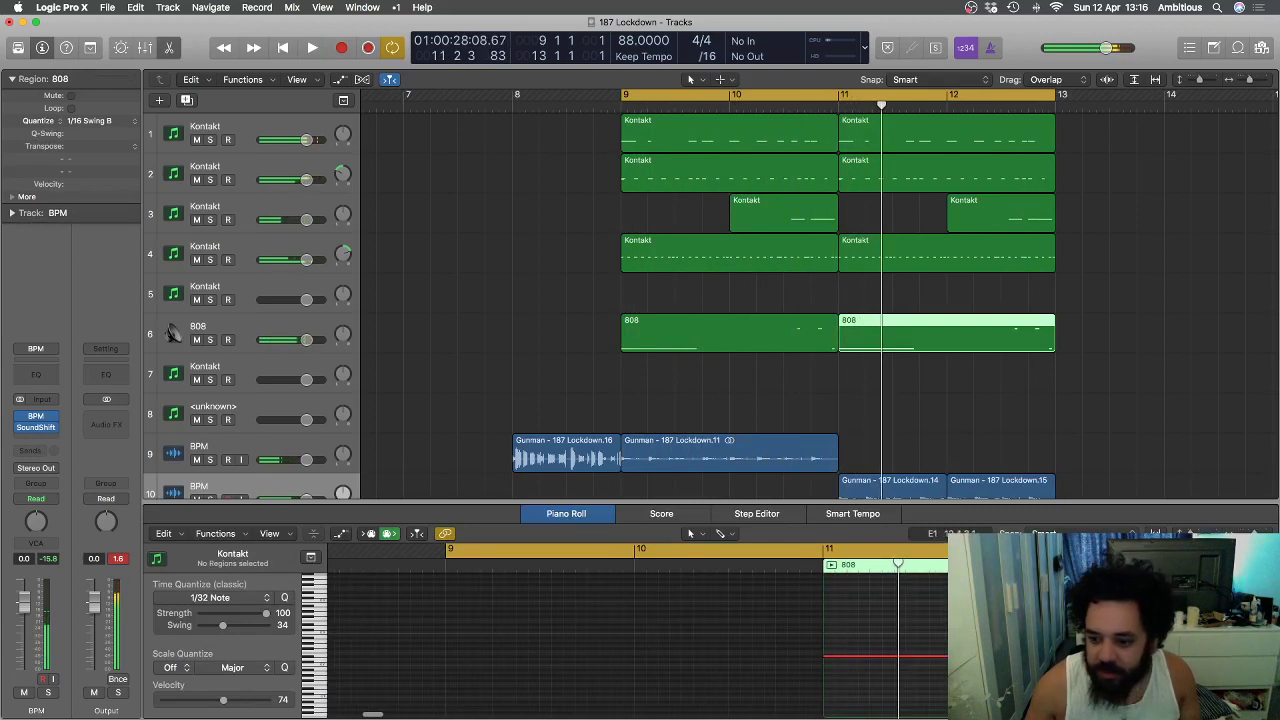
click(910, 337)
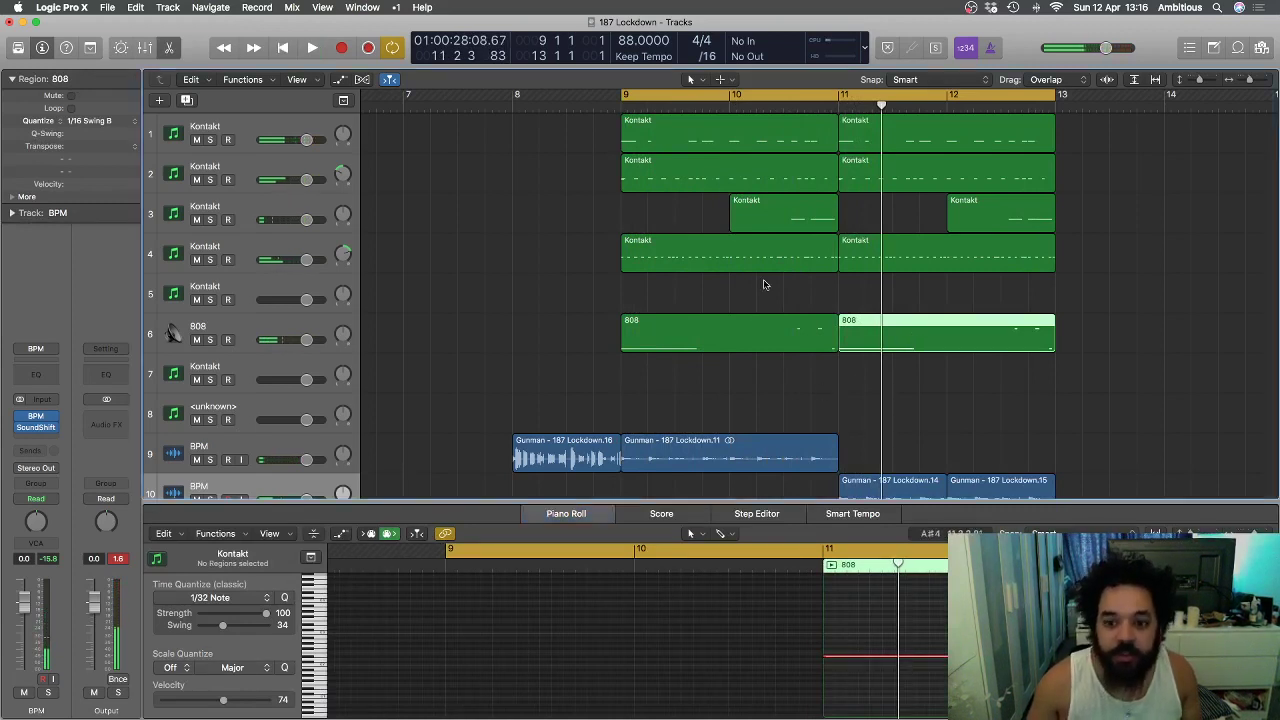
click(130, 146)
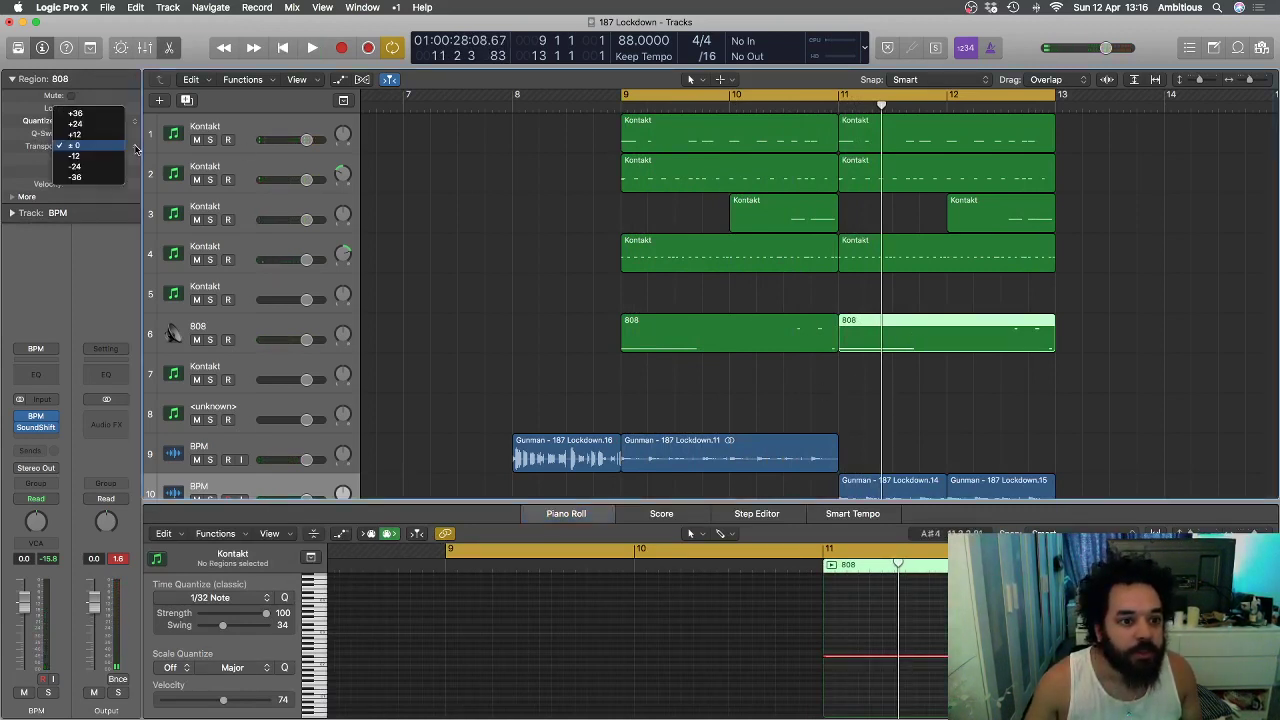
click(93, 147)
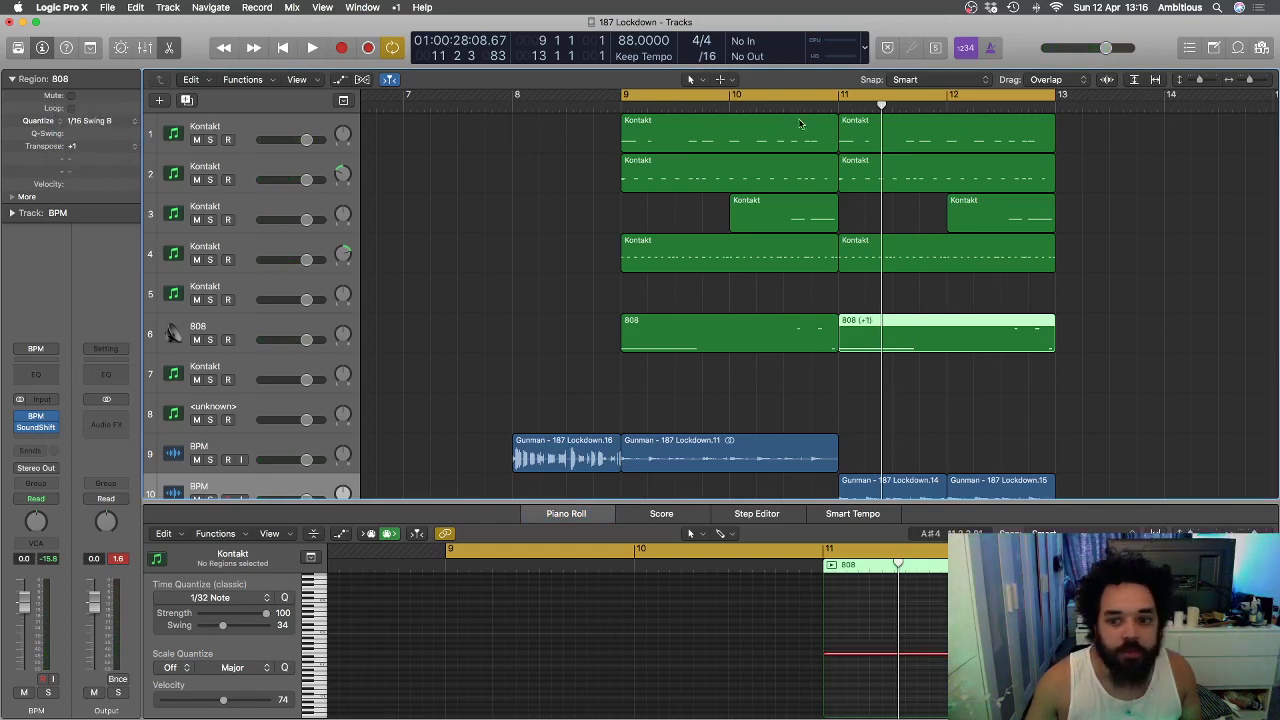
- Play the loop from bar 10 to hear the transposed 808 against the pitch-shifted Gunman slices
click(770, 106)
key(space)
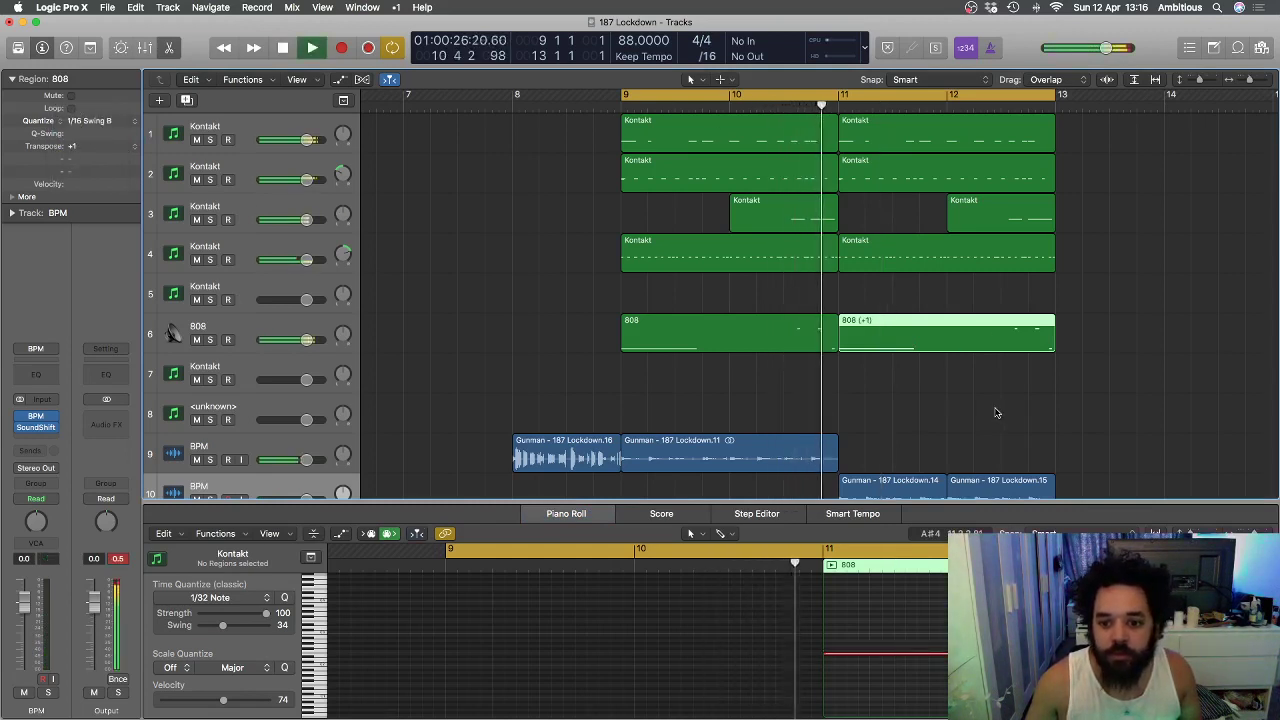
scroll(995, 412, down, 2)
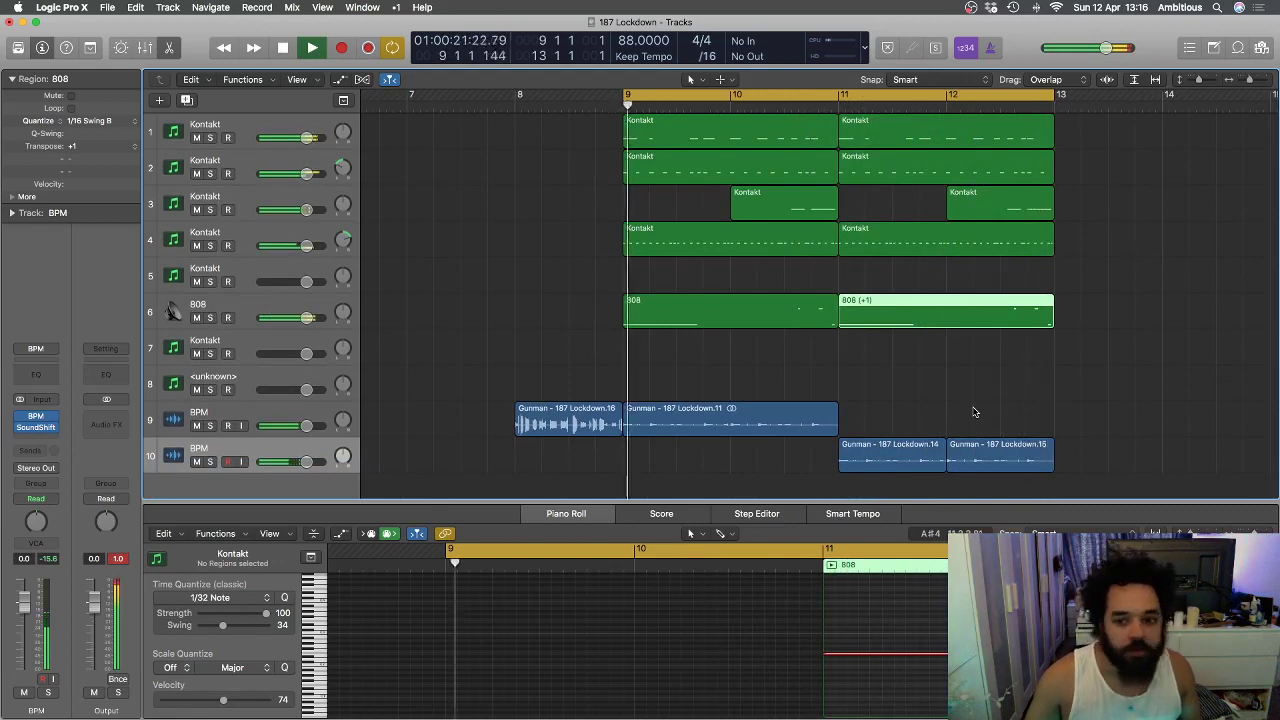
scroll(974, 410, down, 5)
click(968, 409)
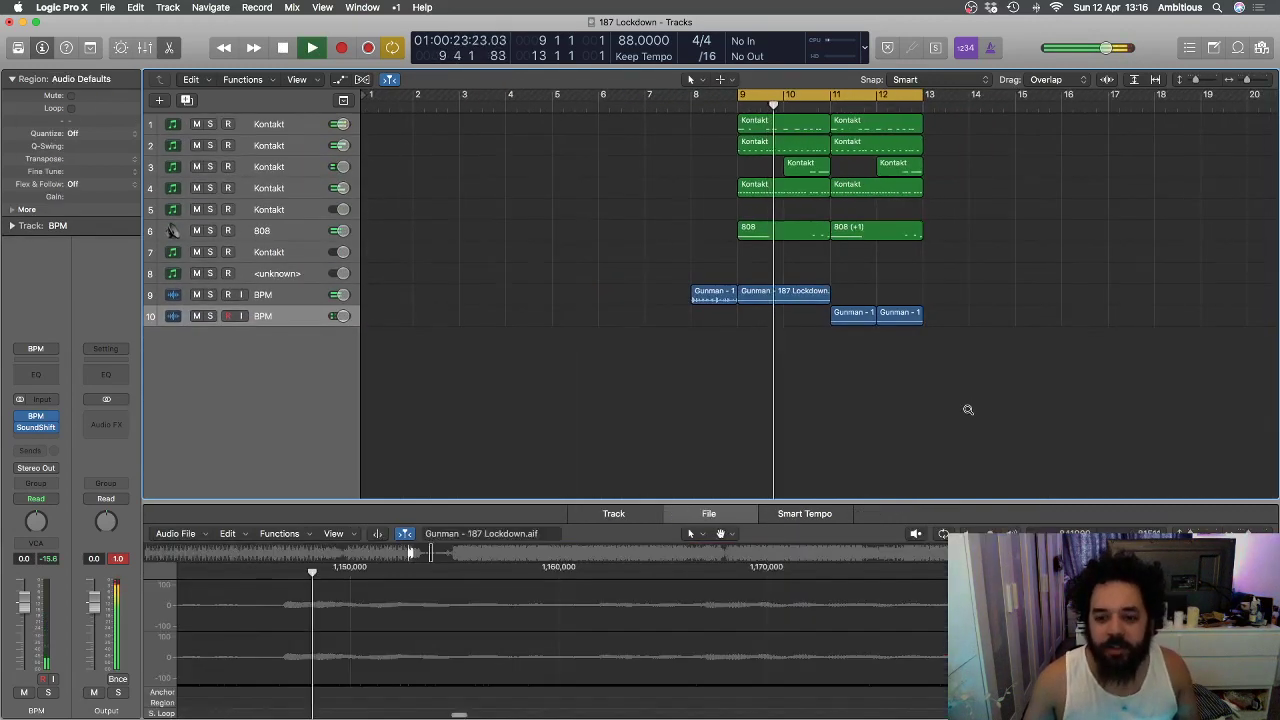
ctrl+alt+click(967, 409)
- Color the transposed 808 region at bar 11 a brighter green and deselect it
click(883, 292)
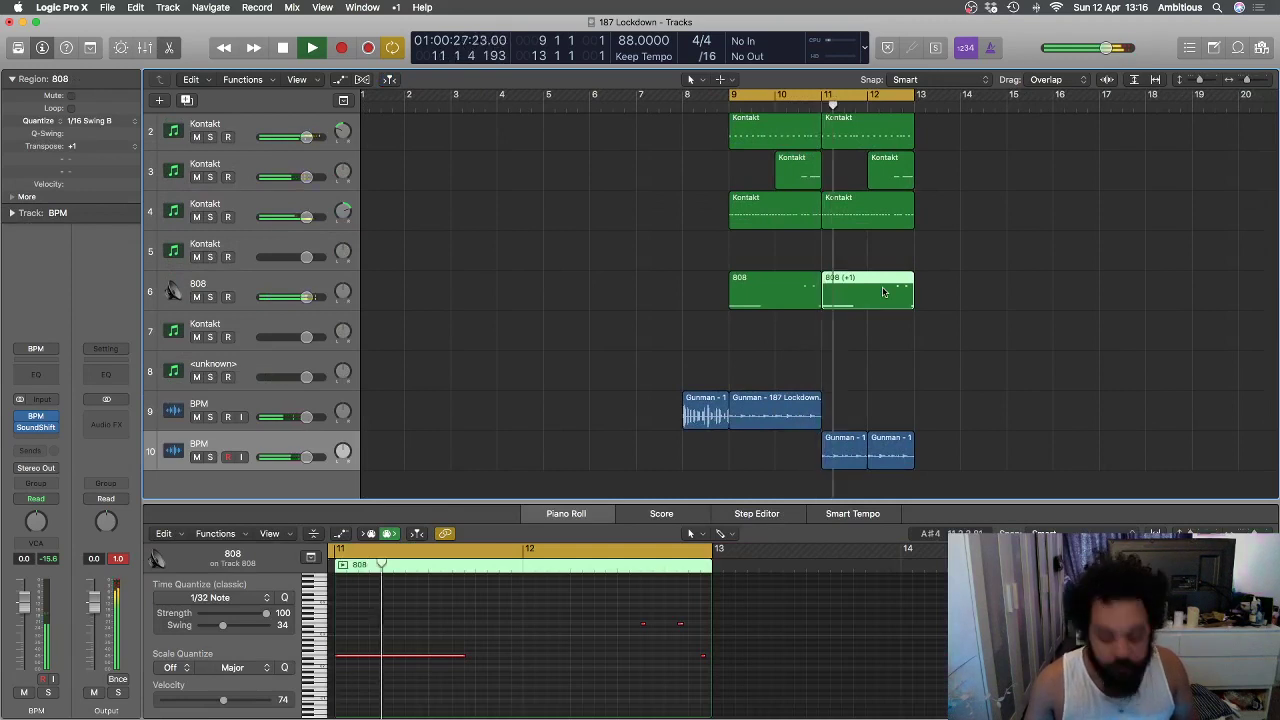
key(alt+c)
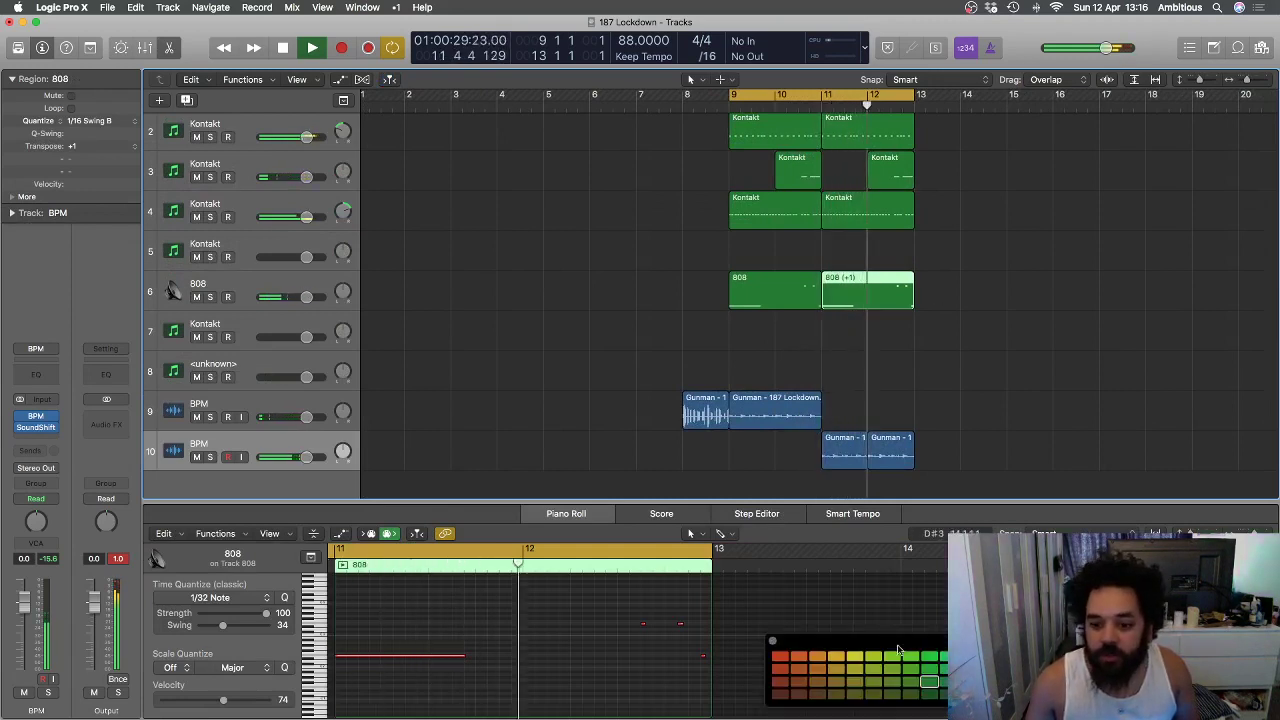
click(921, 354)
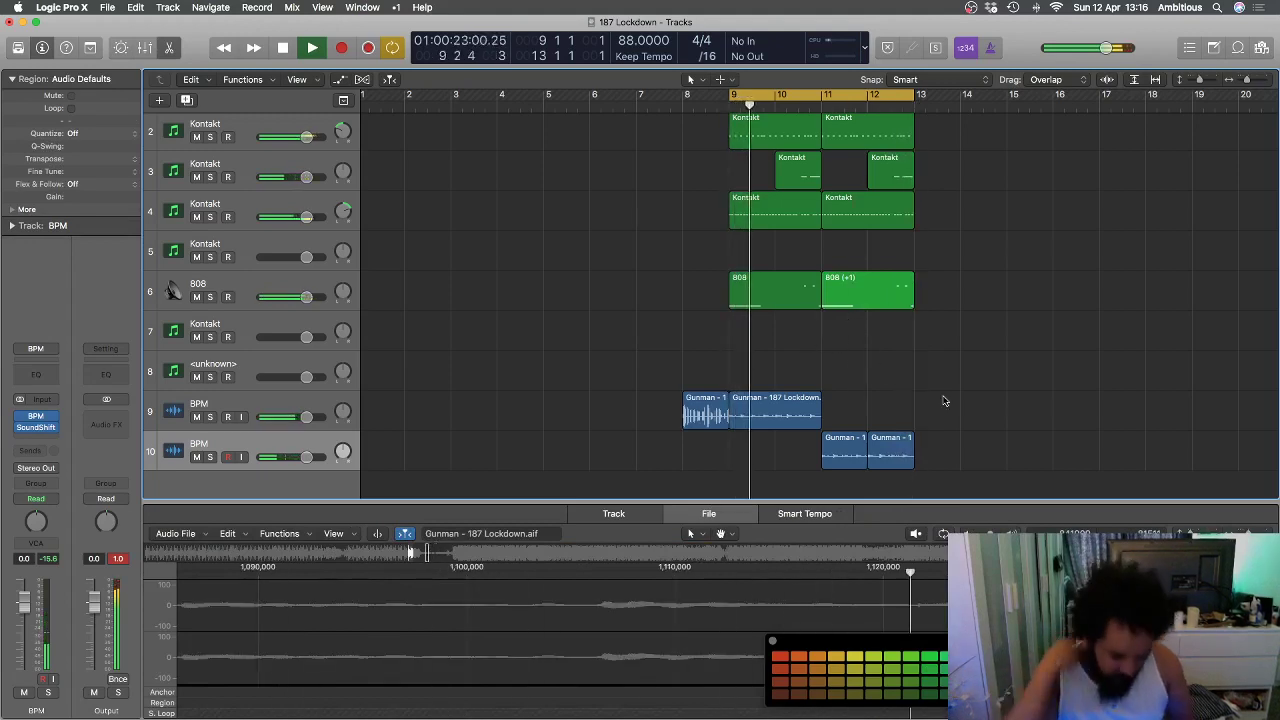
click(808, 304)
click(861, 298)
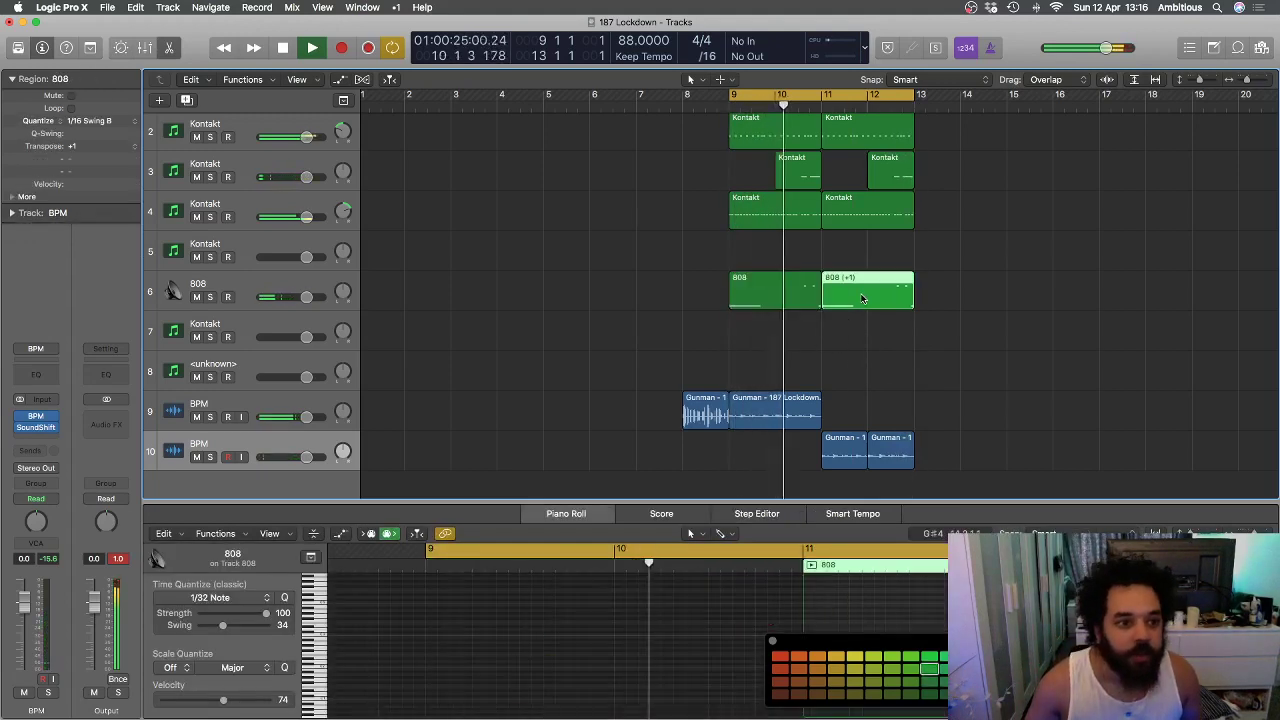
click(938, 351)
key(z)
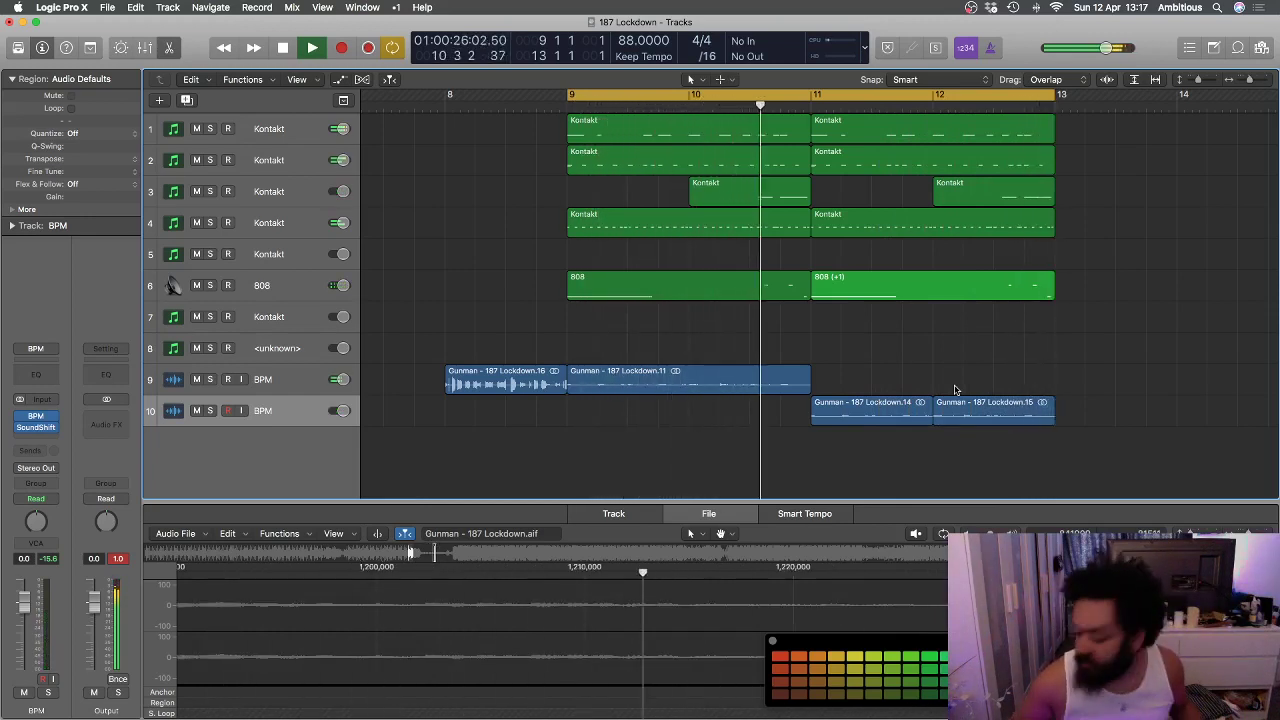
key(z)
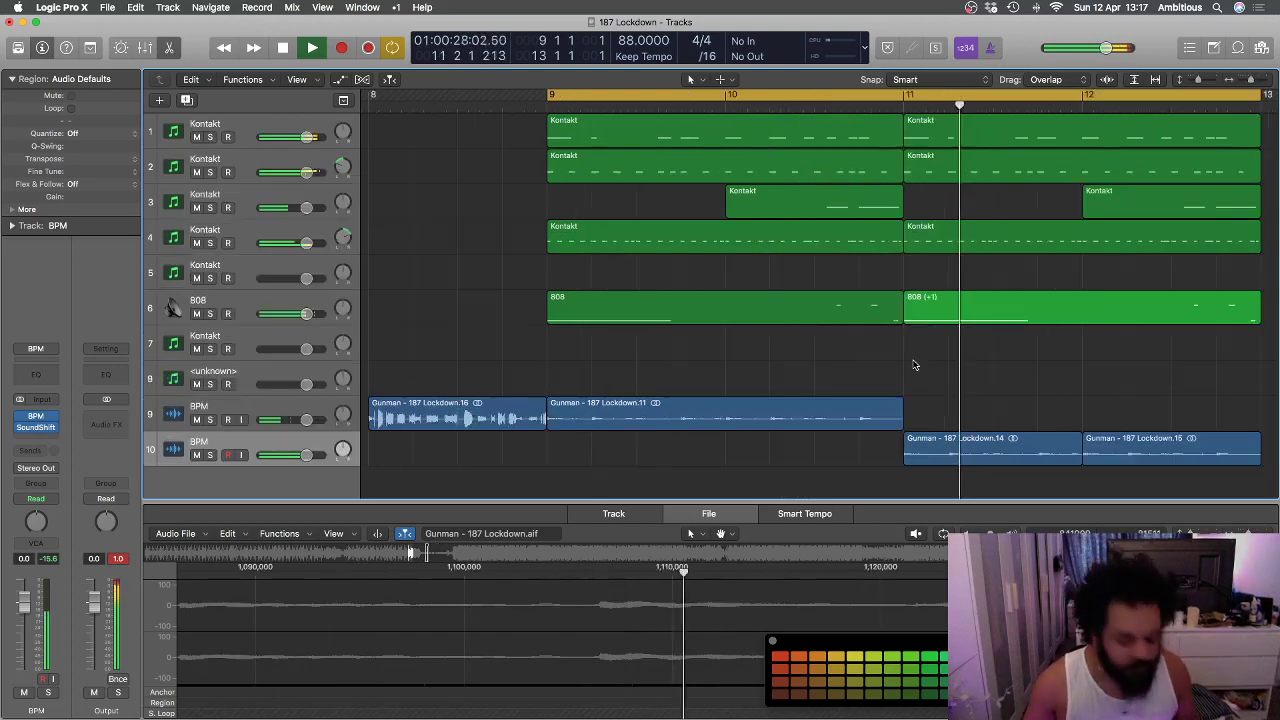
scroll(912, 377, down, 4)
scroll(912, 376, up, 8)
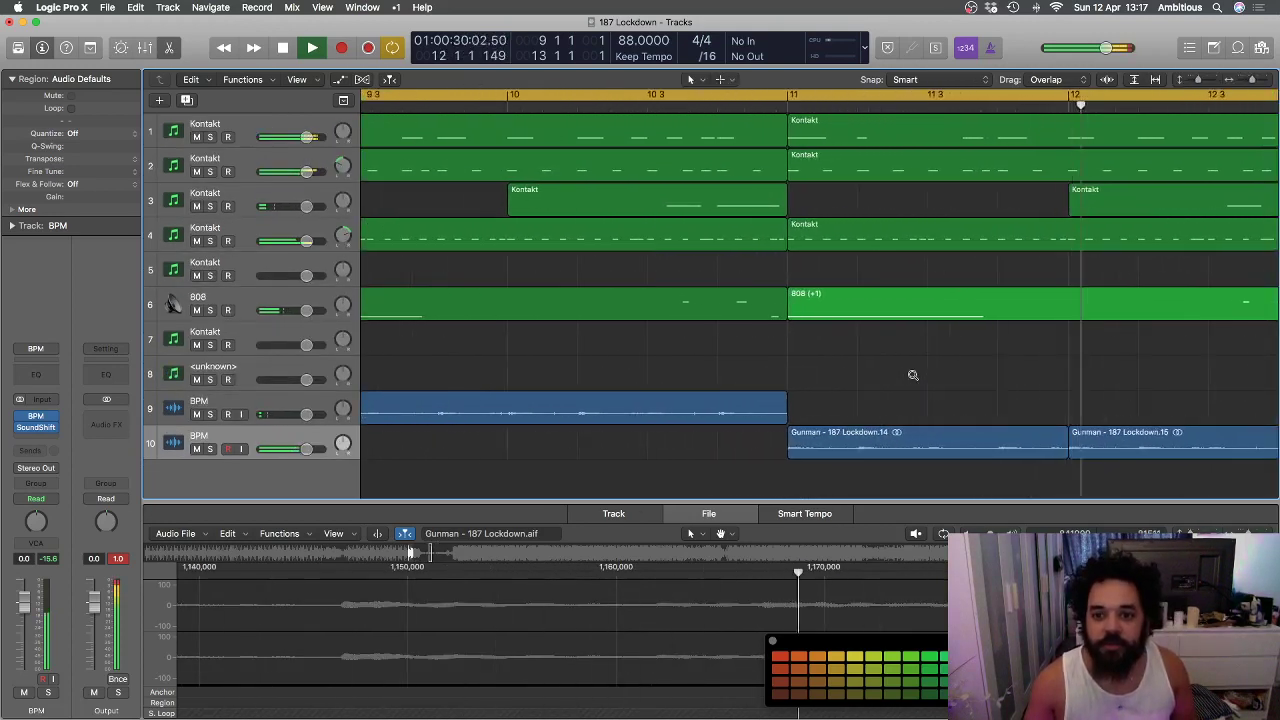
scroll(912, 375, down, 4)
scroll(914, 375, up, 4)
scroll(915, 374, down, 3)
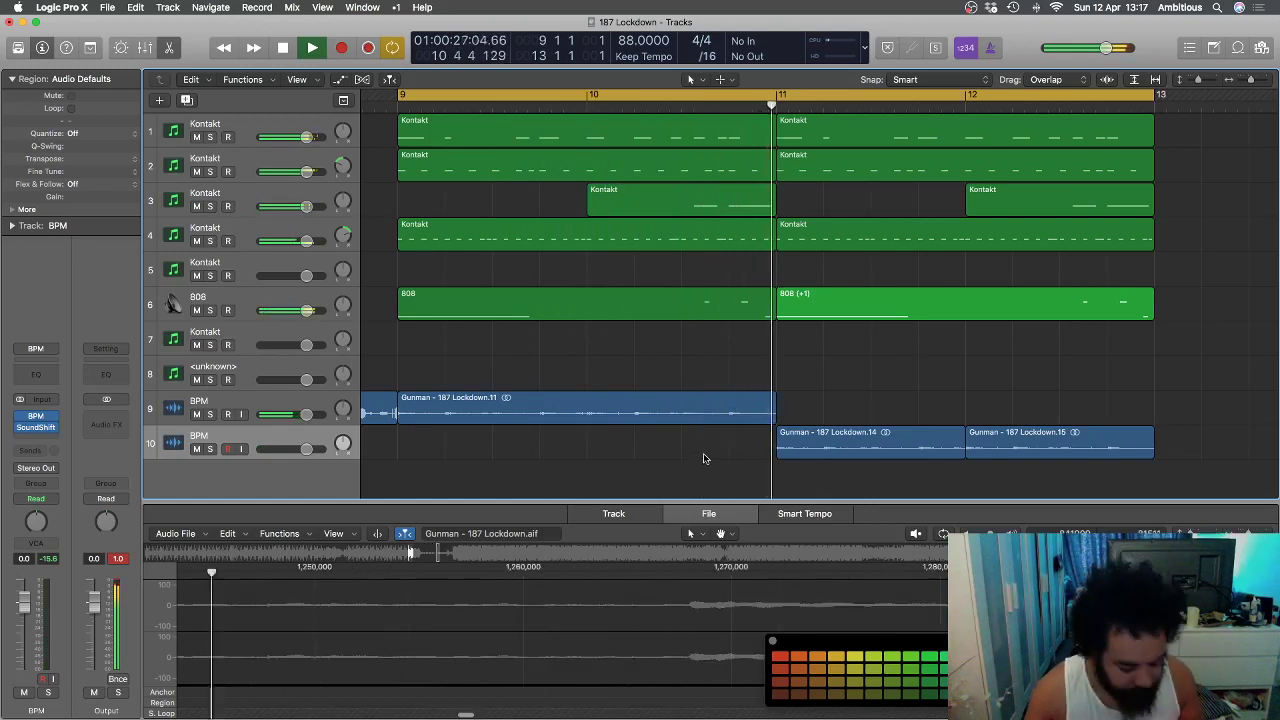
- Close the audio file editor and the color palette, taking a brief look at the mixer
key(e)
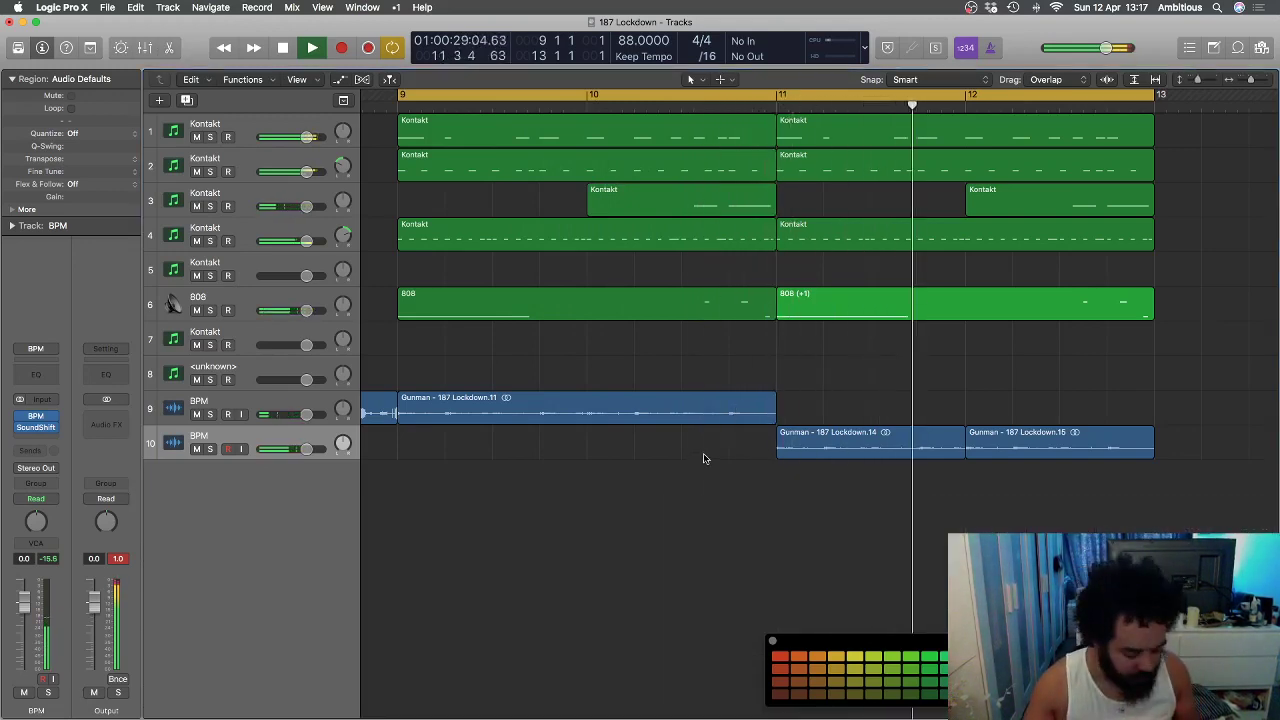
key(super+Left)
key(super+Up)
key(x)
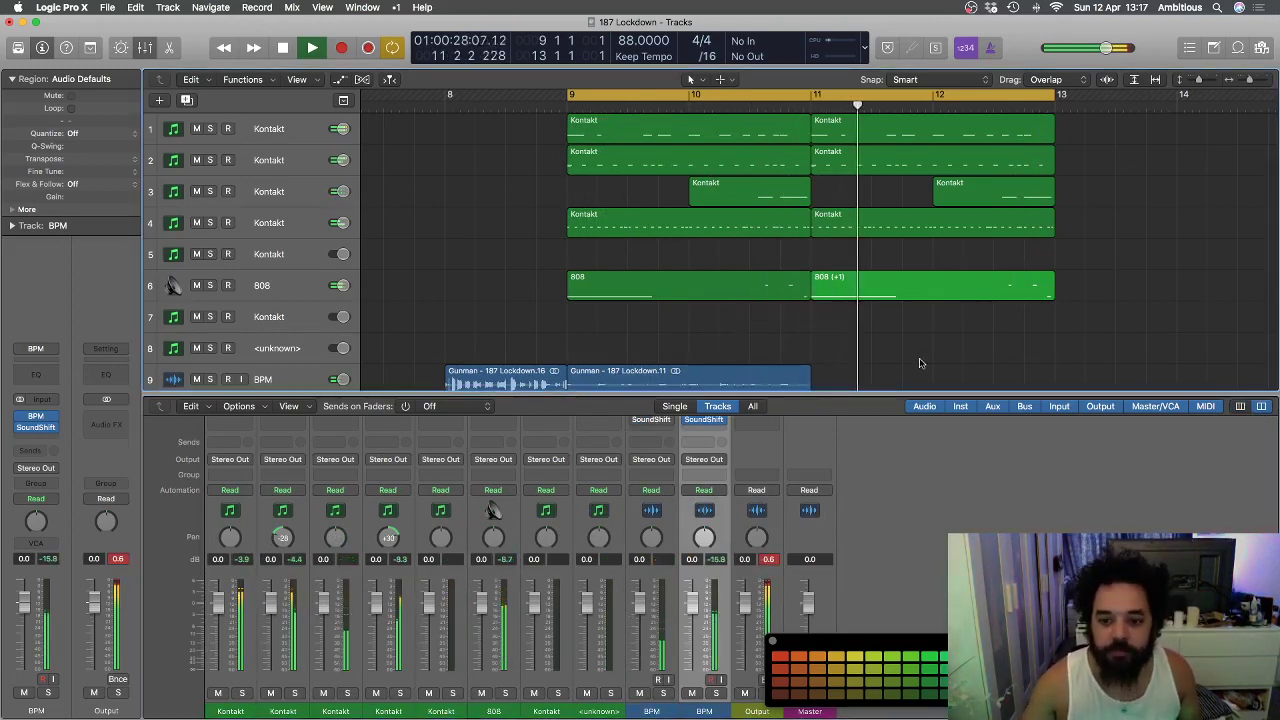
key(x)
scroll(915, 443, up, 5)
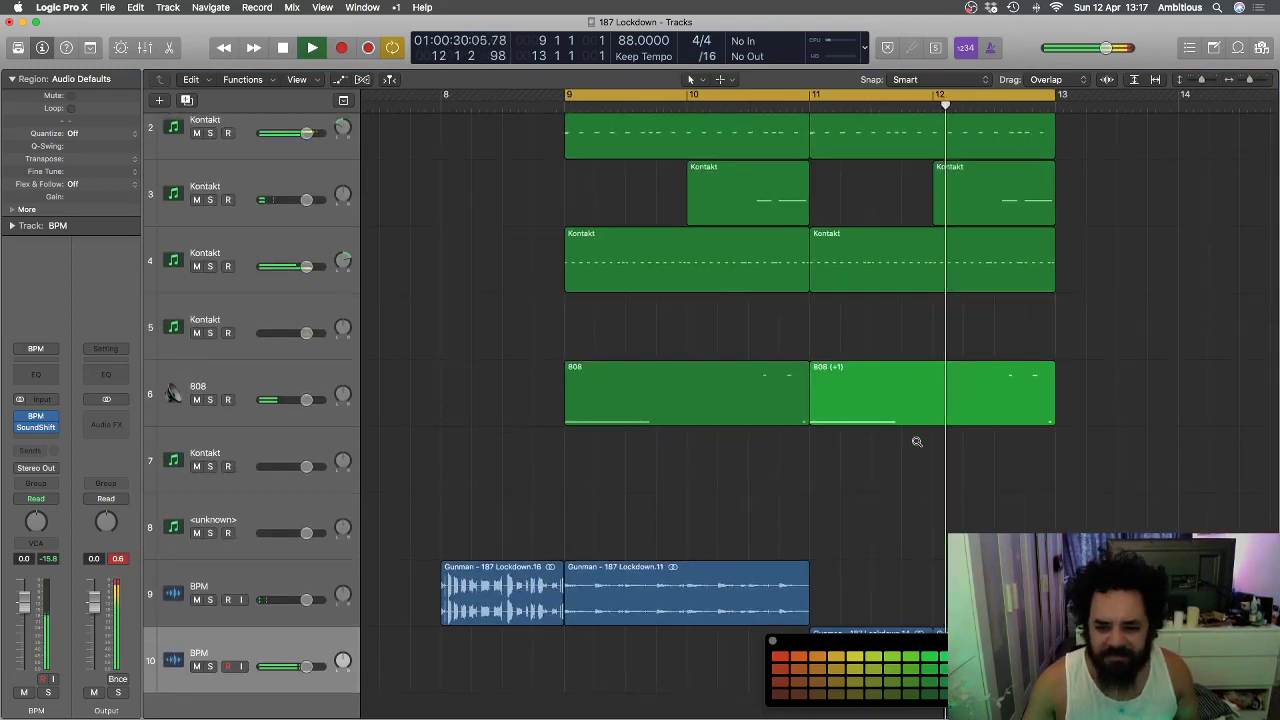
scroll(916, 440, down, 2)
click(772, 640)
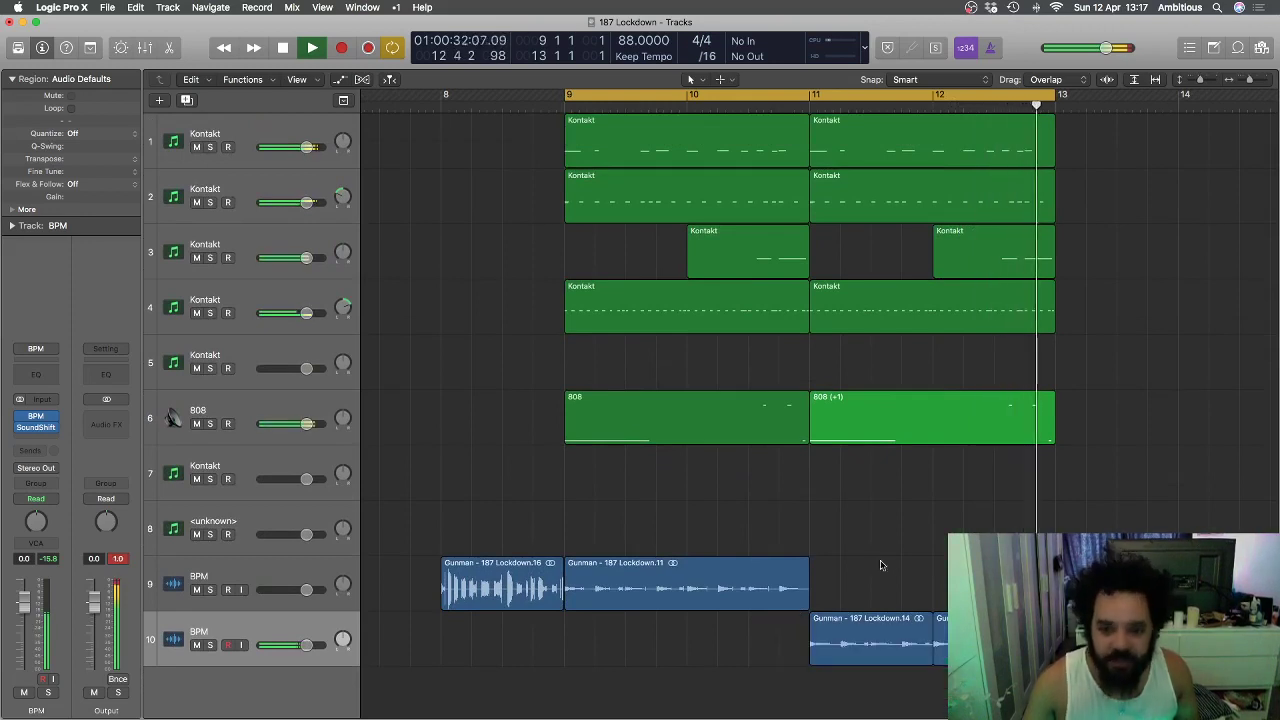
- Play the arrangement from bar 8 to hear the intro lead into the beat, and stop playback
scroll(882, 563, down, 2)
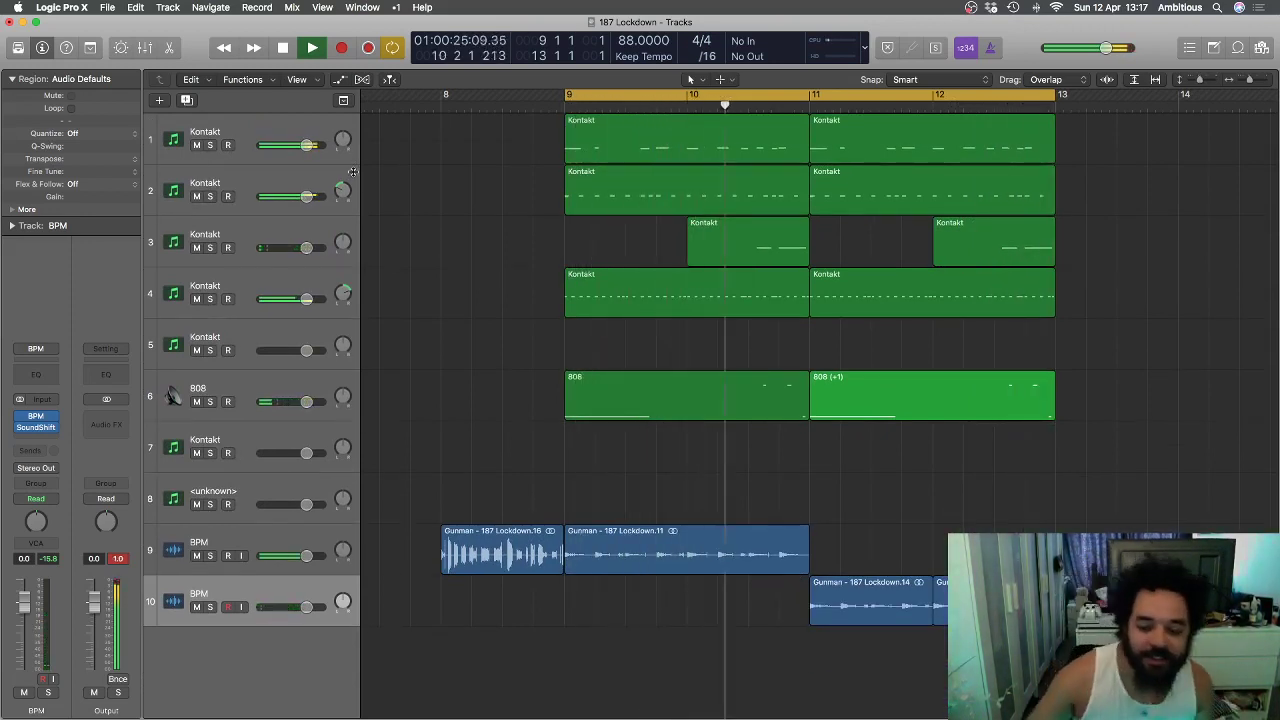
click(448, 97)
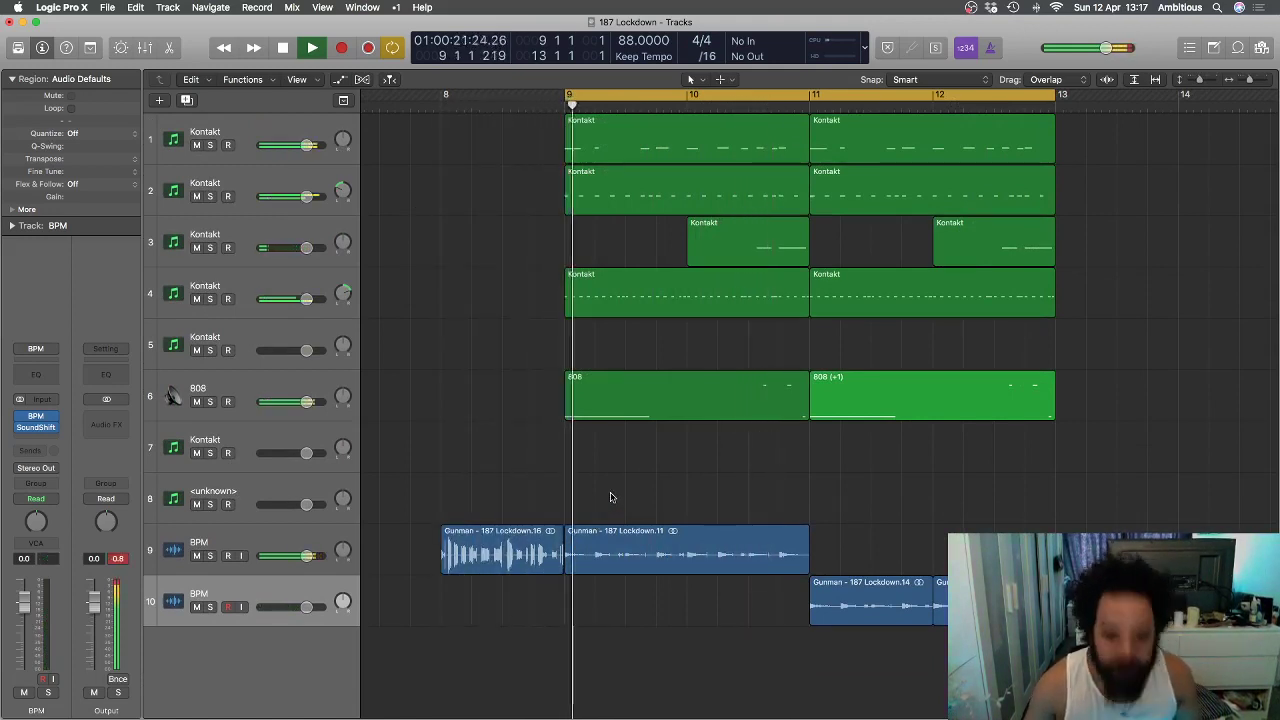
key(space)
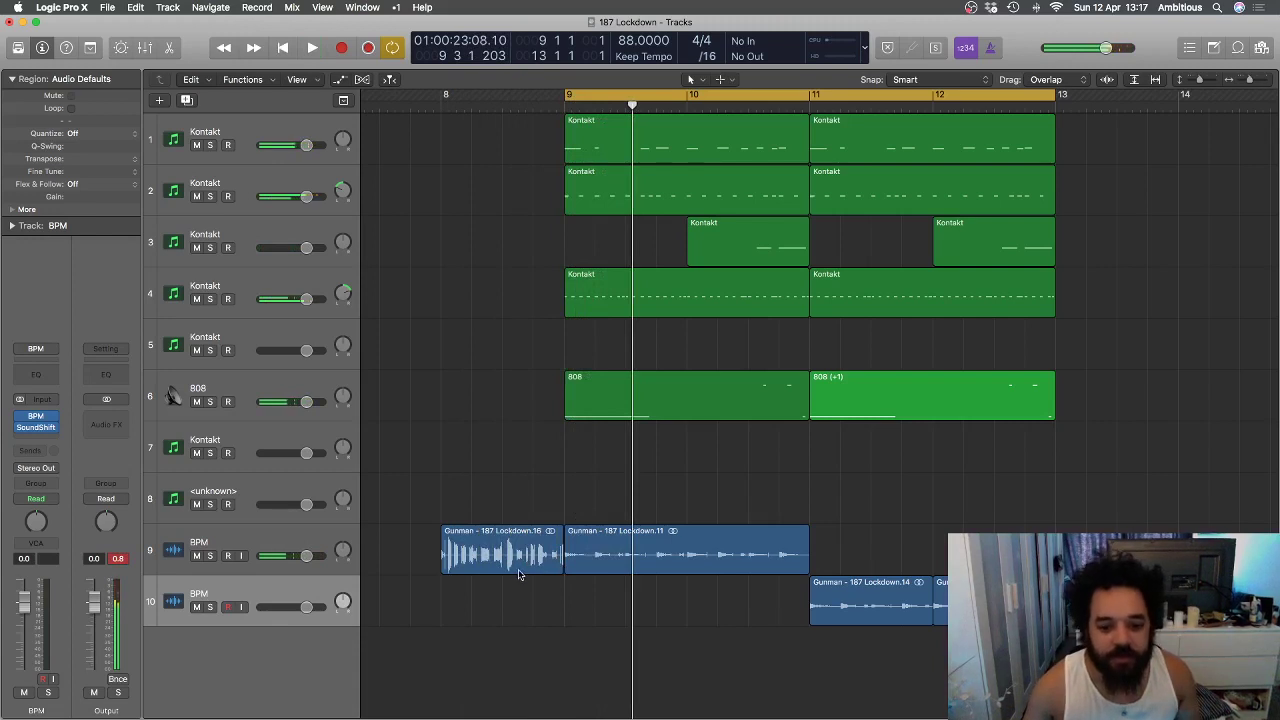
- Duplicate the first BPM track and move the bar 8 Gunman slice onto the copy
click(310, 545)
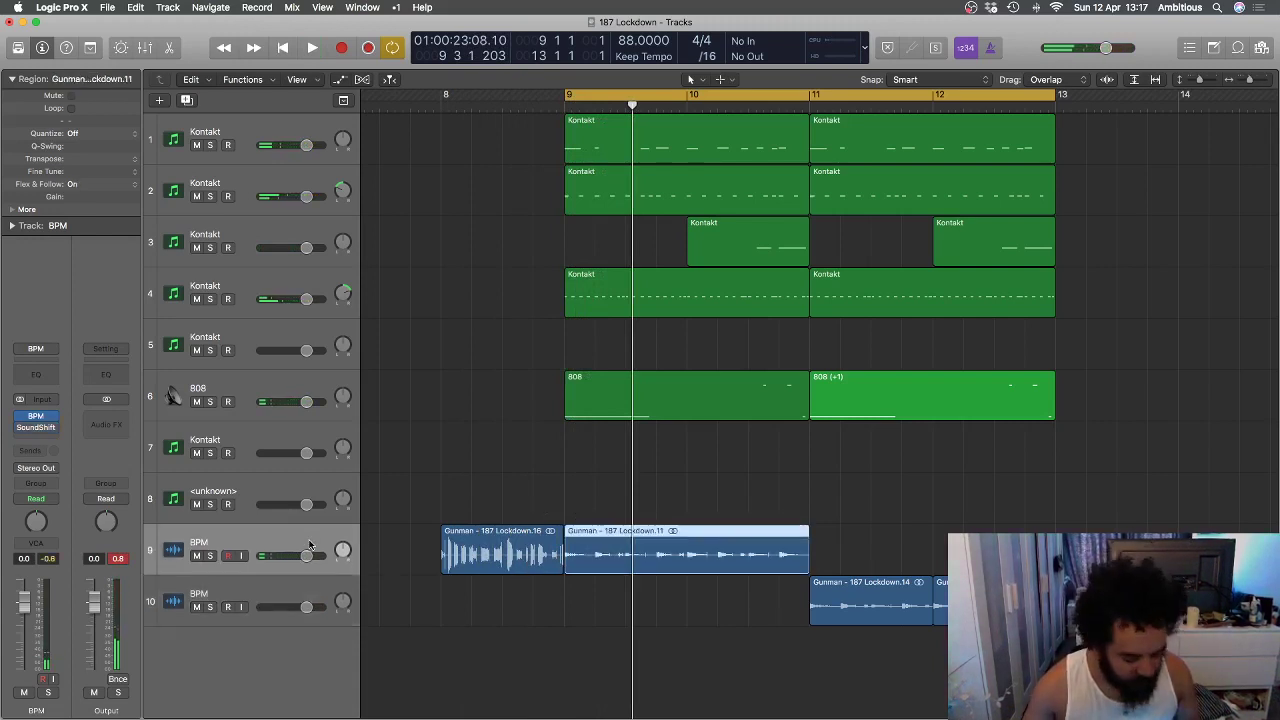
key(super+d)
drag(467, 566, 468, 618)
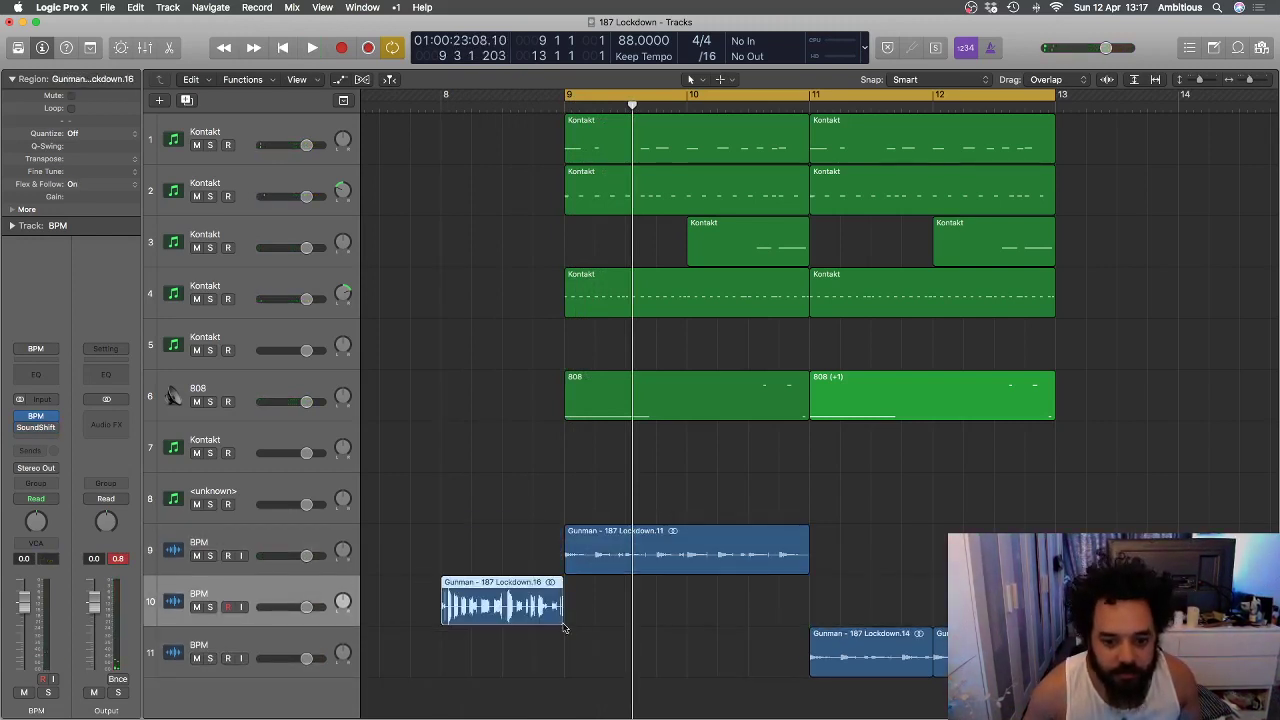
- Extend the bar 8 Gunman slice about half a beat past bar 9, placing its track above the other BPM tracks and turning cycle off
drag(567, 621, 597, 621)
drag(329, 591, 329, 534)
double_click(518, 103)
click(574, 95)
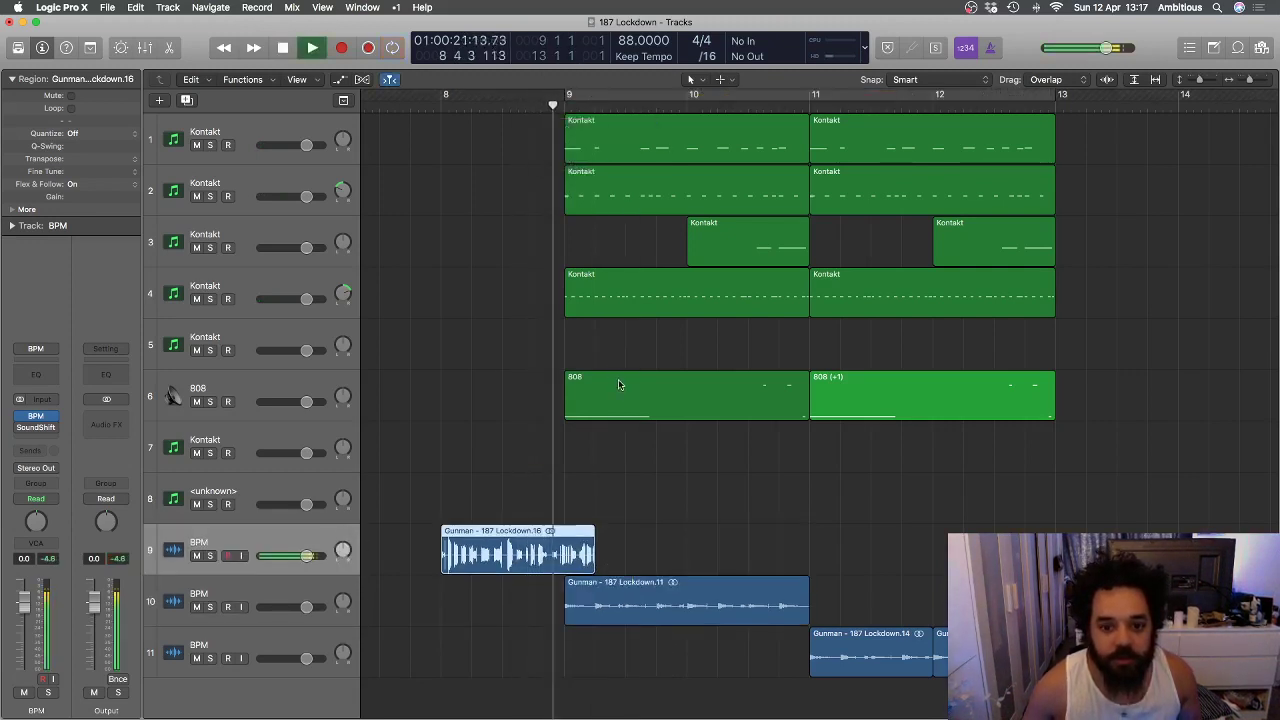
drag(591, 567, 580, 566)
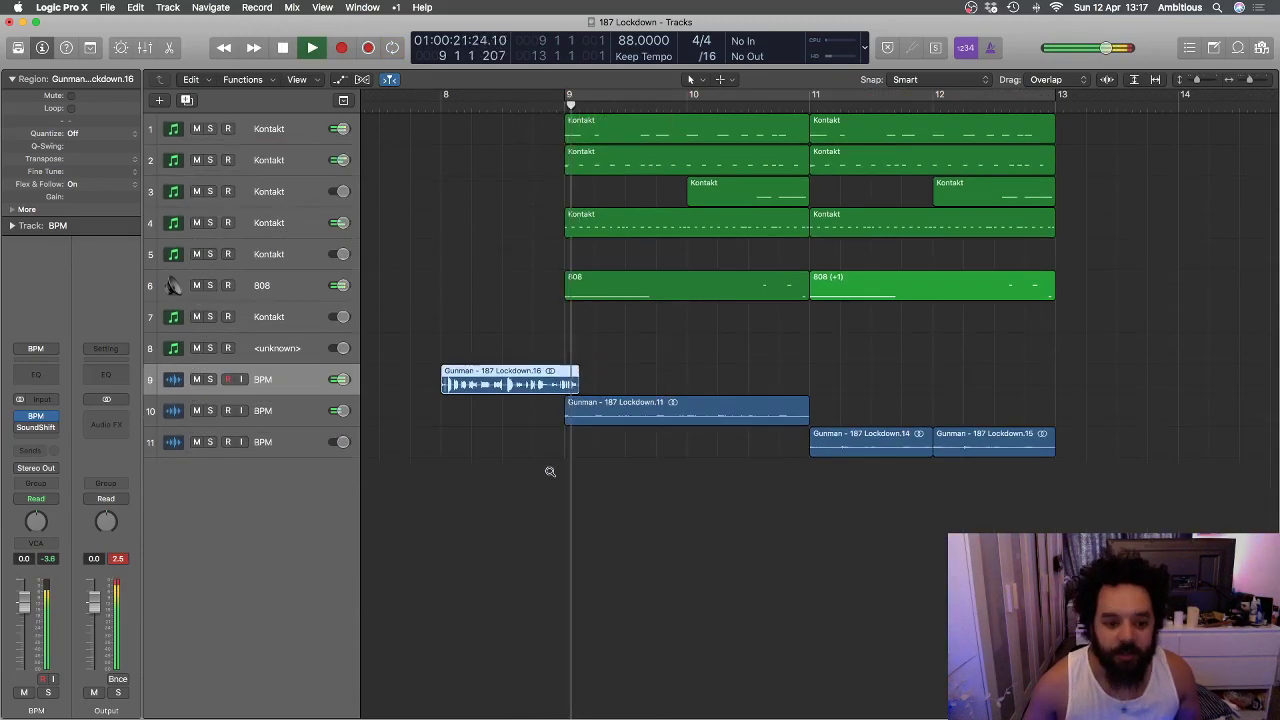
key(super+Up)
key(space)
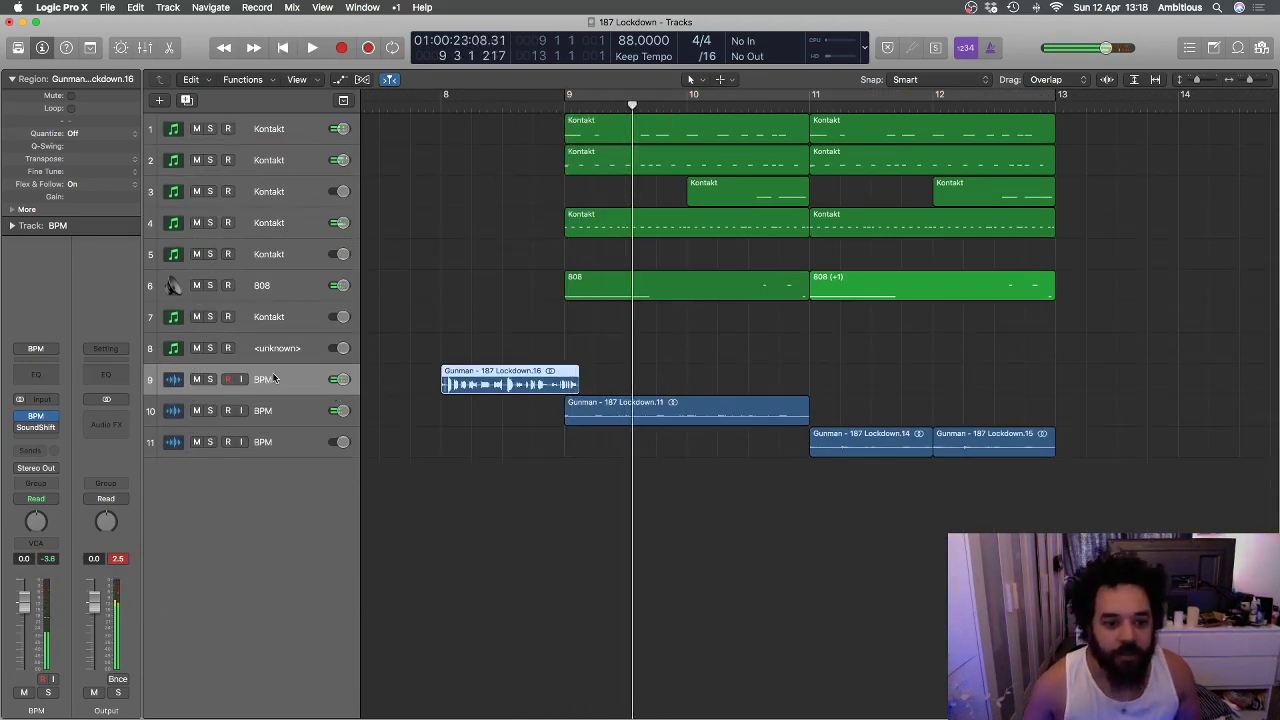
- Add a Bus 1 send to the intro slice's BPM track and load the H-Delay (M) 1/4 - low Feedback setting on its aux
click(40, 451)
mouse_move(63, 475)
click(168, 292)
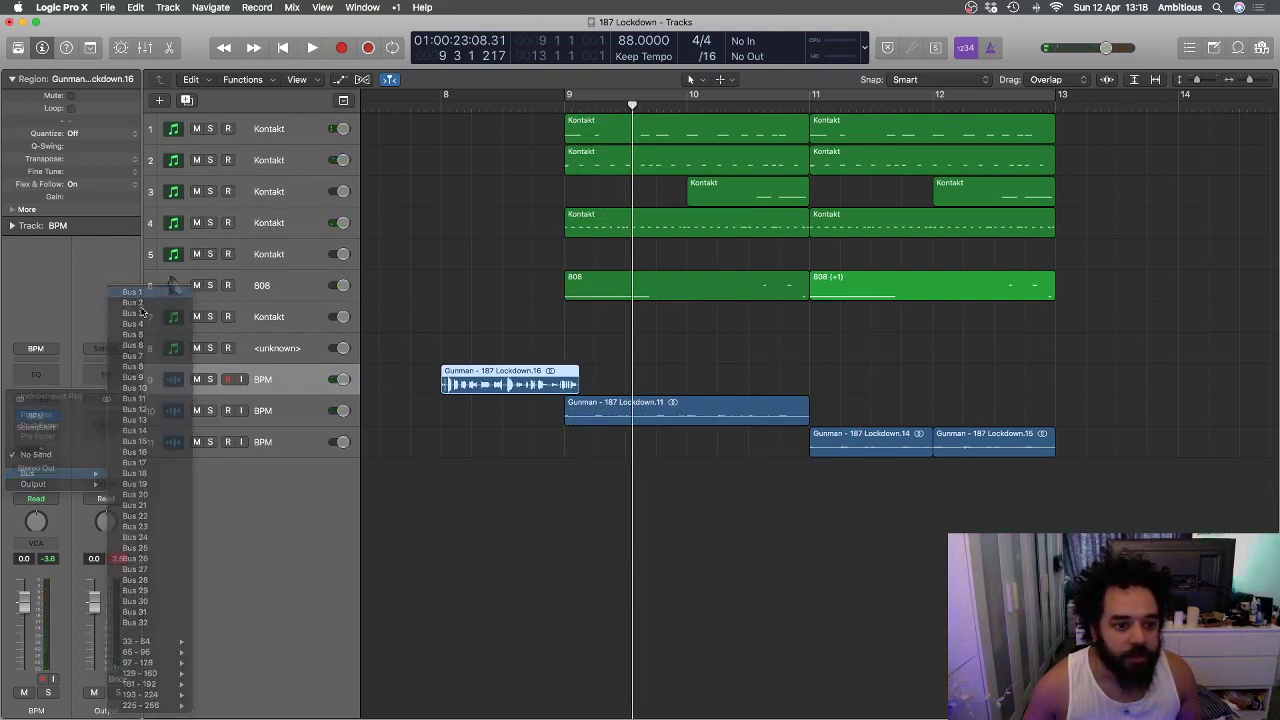
click(106, 341)
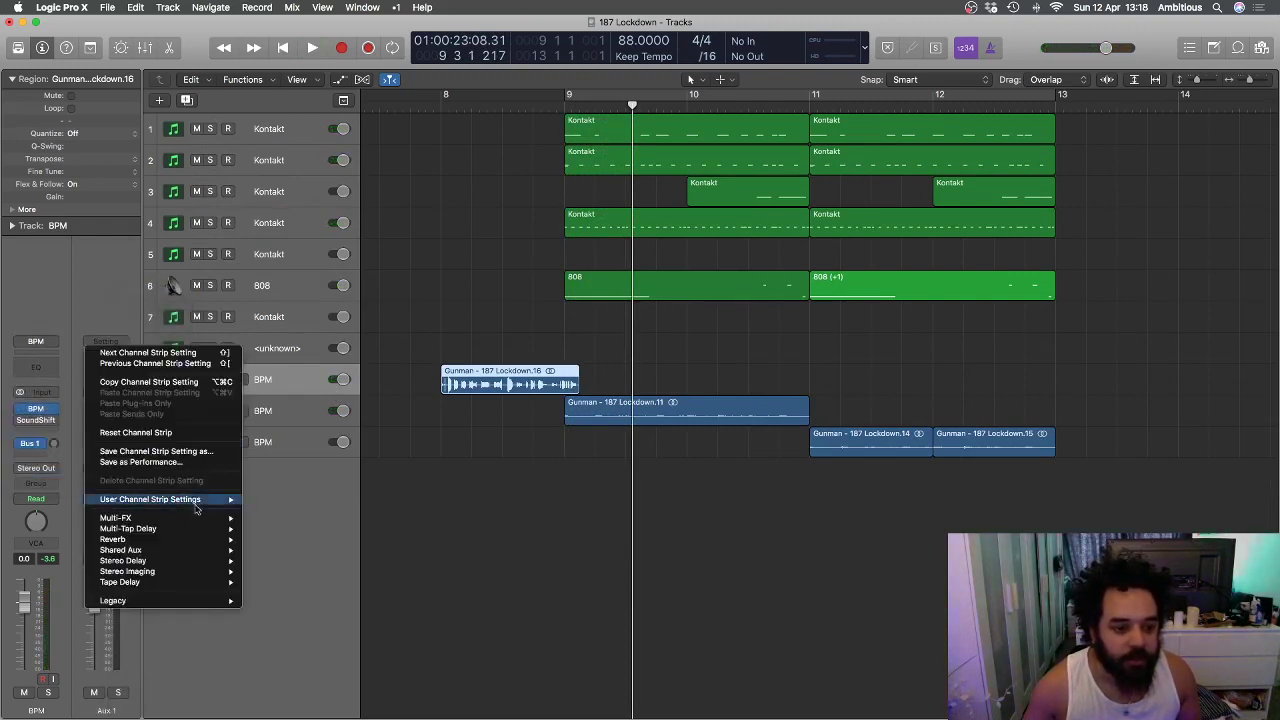
mouse_move(200, 499)
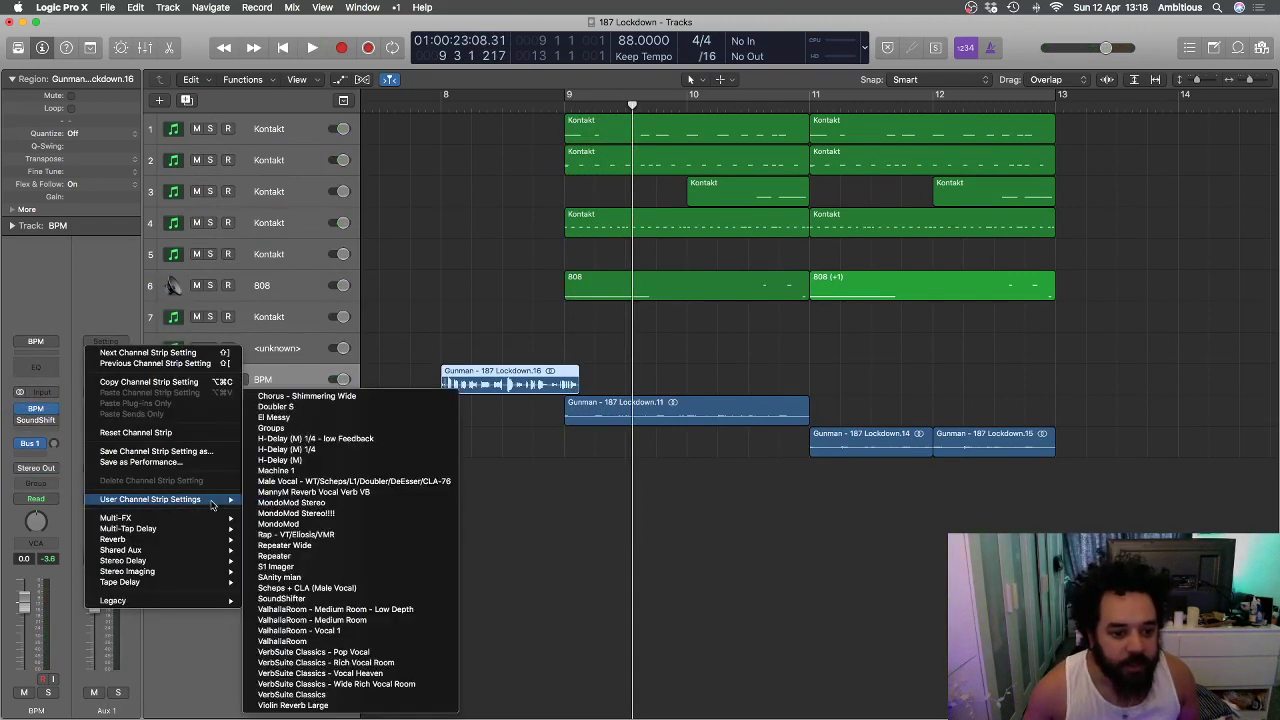
click(342, 440)
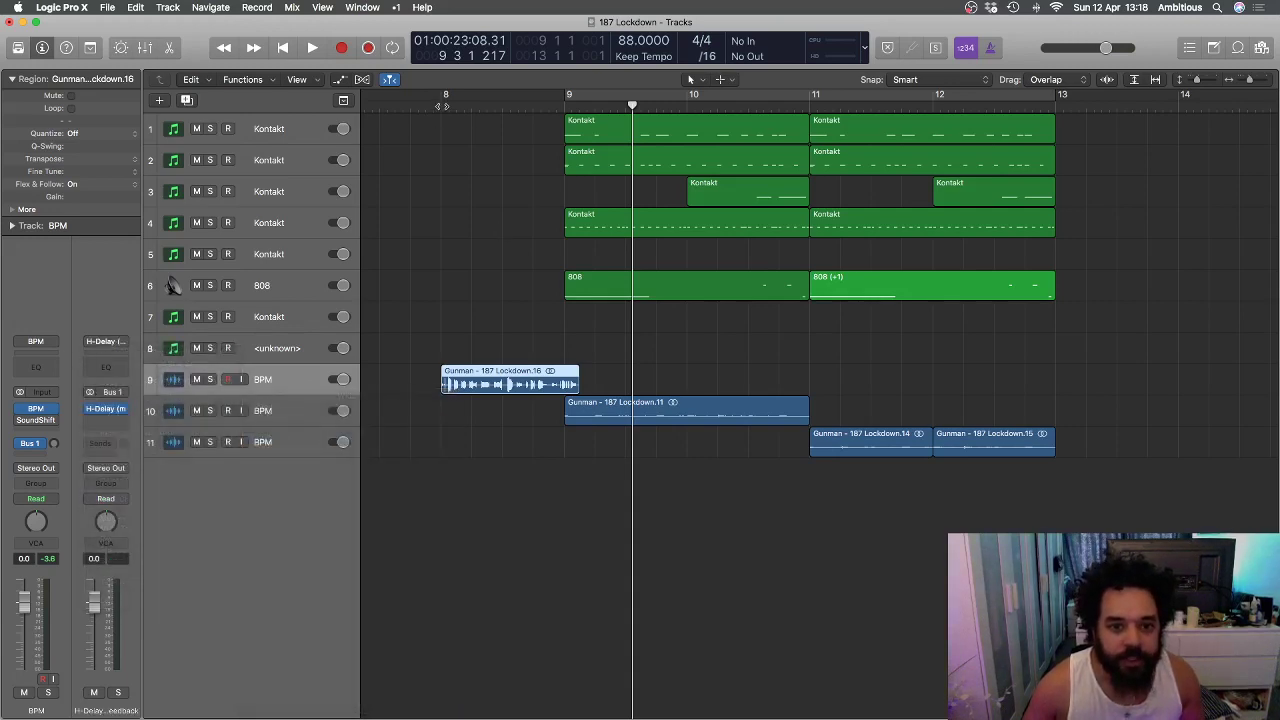
- Set the H-Delay time to 1/4 D during playback and replay the intro from just before bar 8
click(441, 102)
key(space)
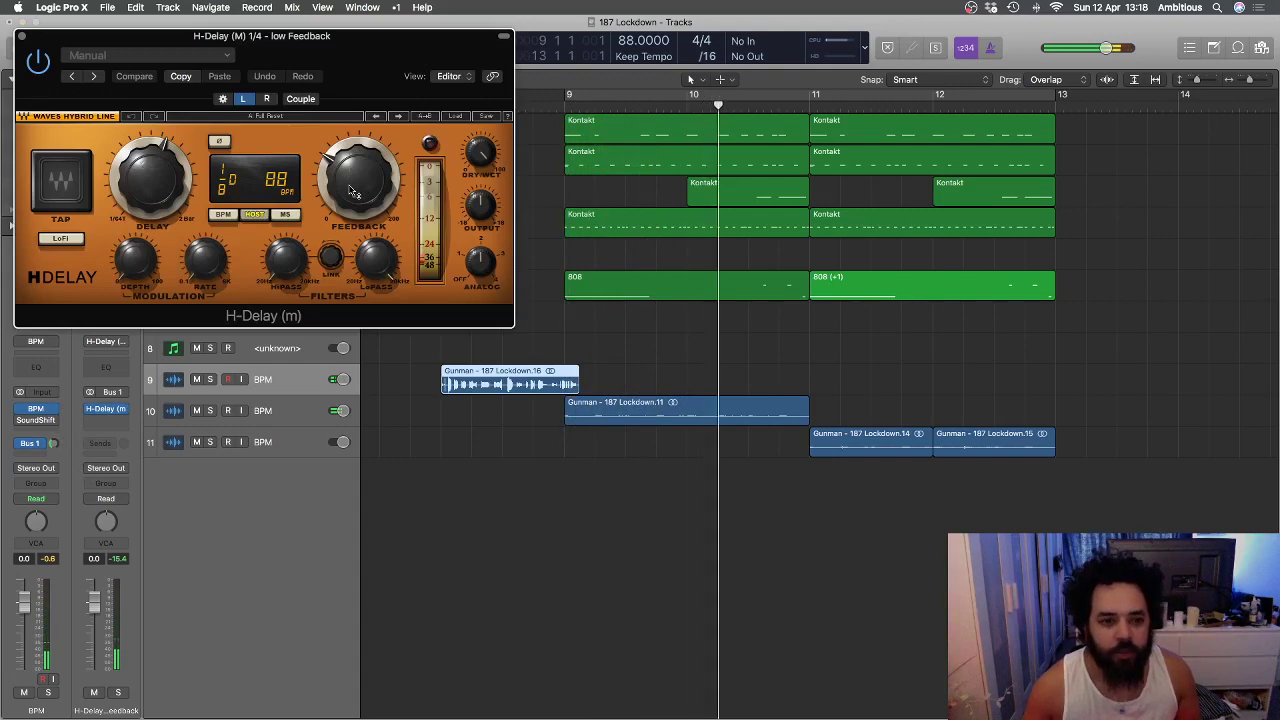
drag(157, 192, 543, 52)
drag(466, 44, 1089, 432)
click(436, 93)
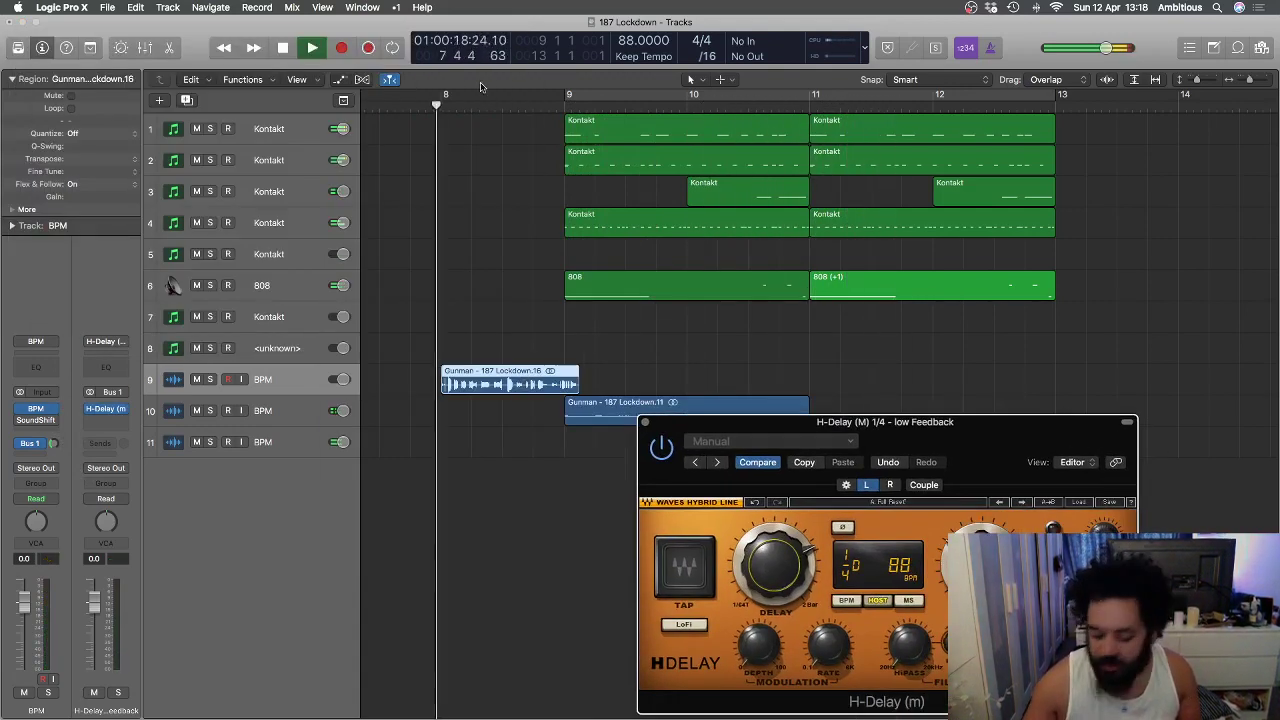
- Set the H-Delay time to 1/4 and switch the Bus 1 aux and its H-Delay insert to mono
drag(790, 421, 817, 351)
drag(802, 498, 802, 520)
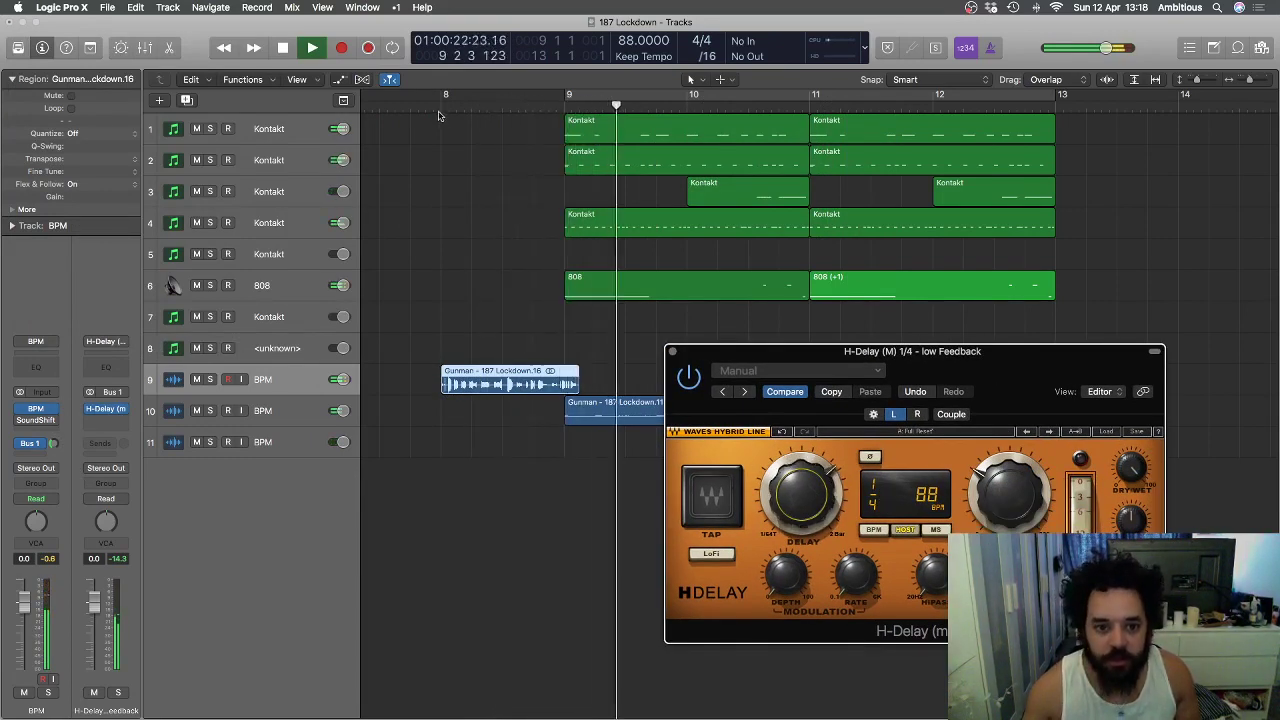
click(93, 395)
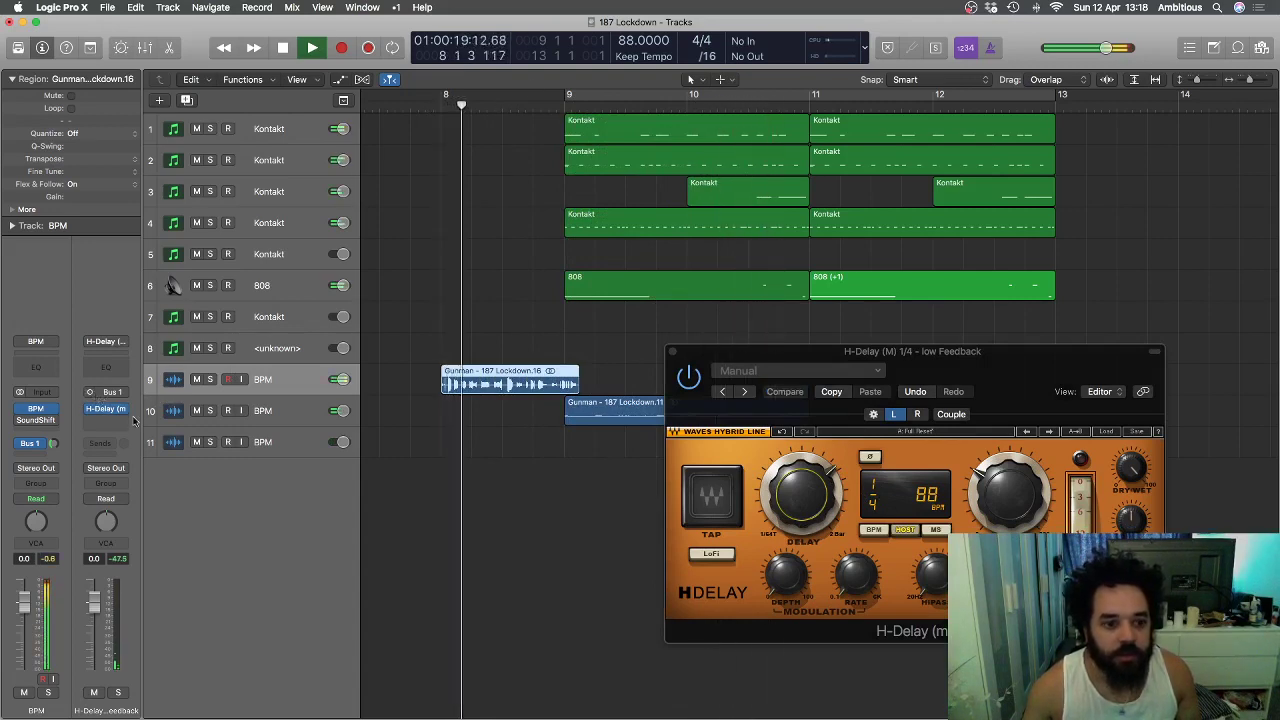
click(123, 410)
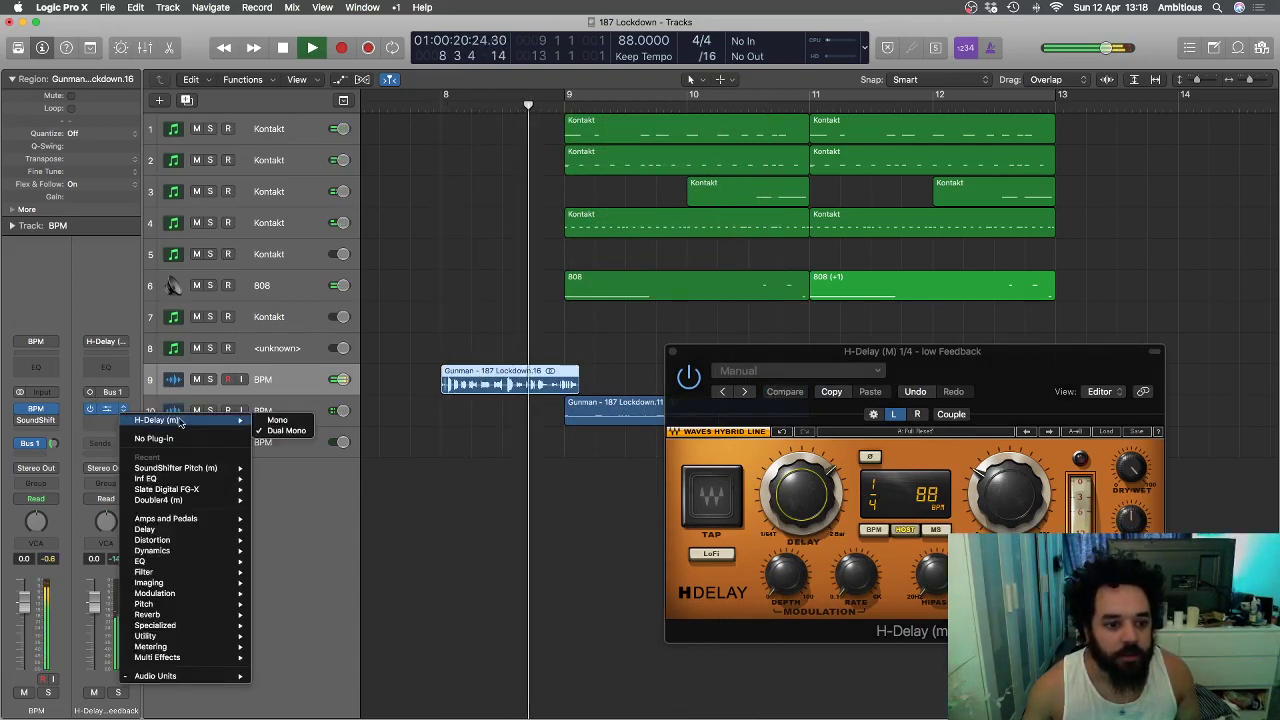
click(272, 420)
- Set the mono H-Delay time to 1/4 while replaying the intro from just before bar 8, and close its plug-in window
click(437, 105)
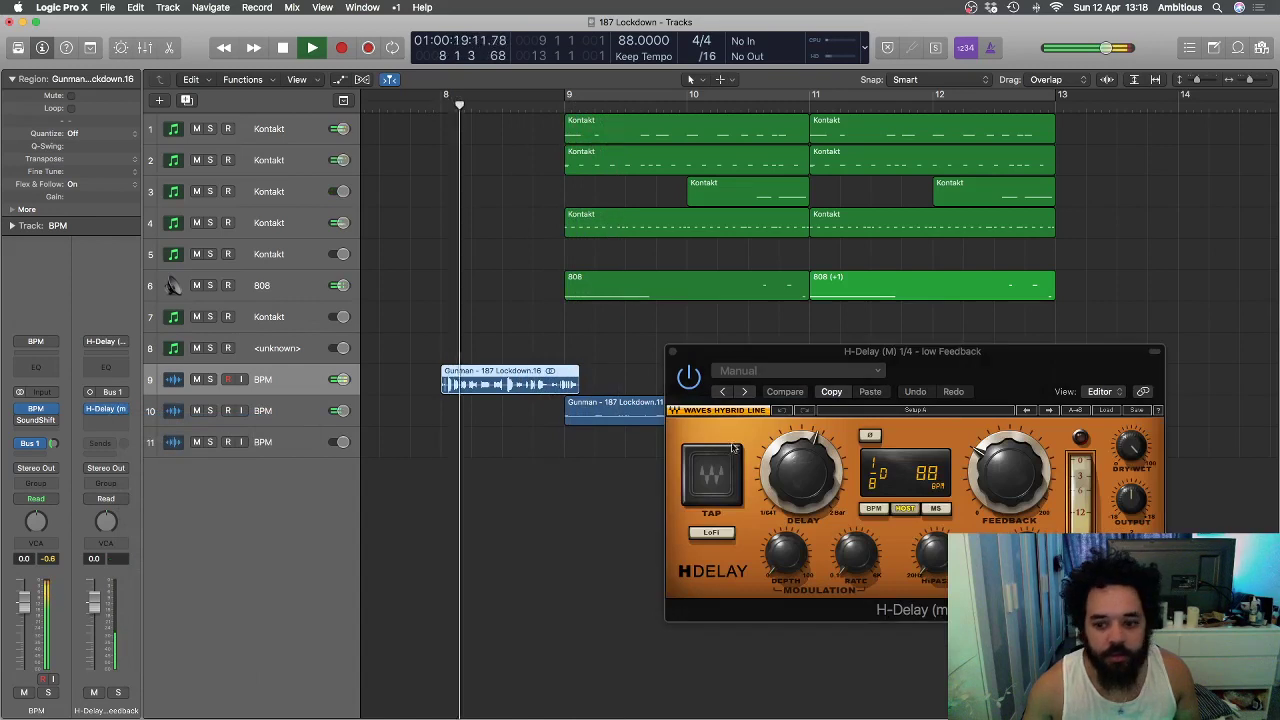
drag(782, 486, 782, 446)
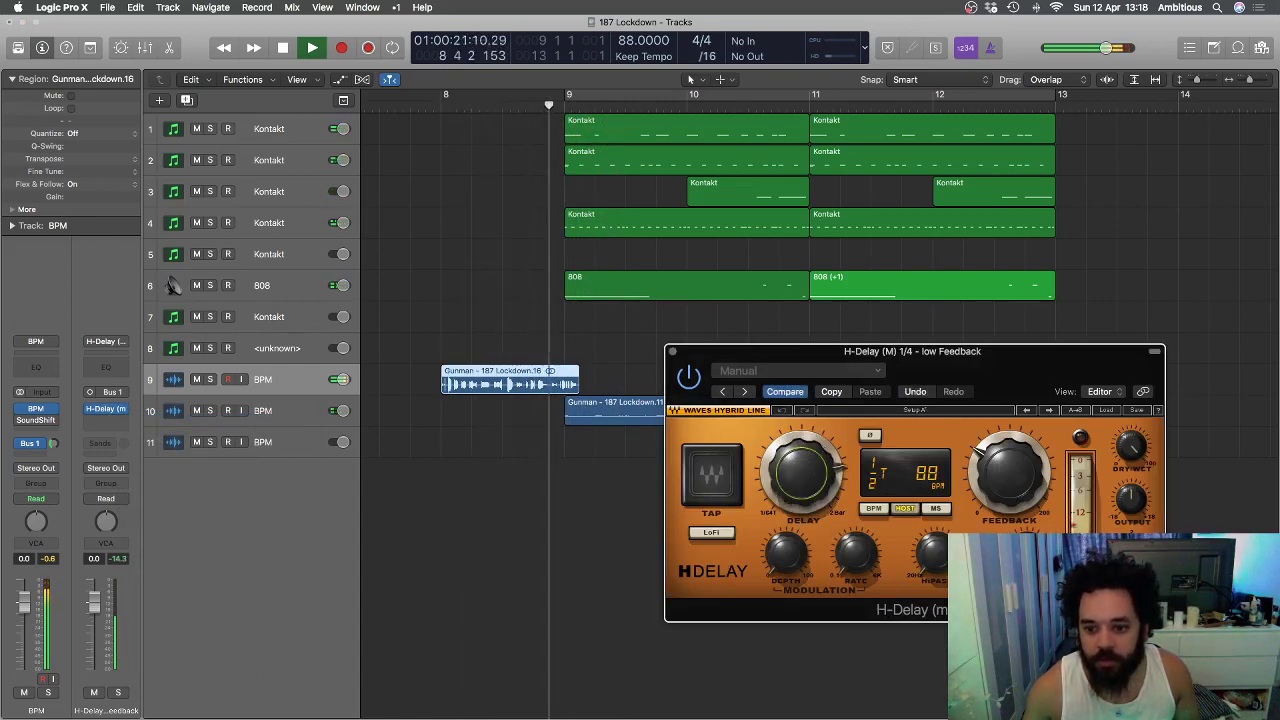
click(446, 104)
drag(983, 375, 1037, 390)
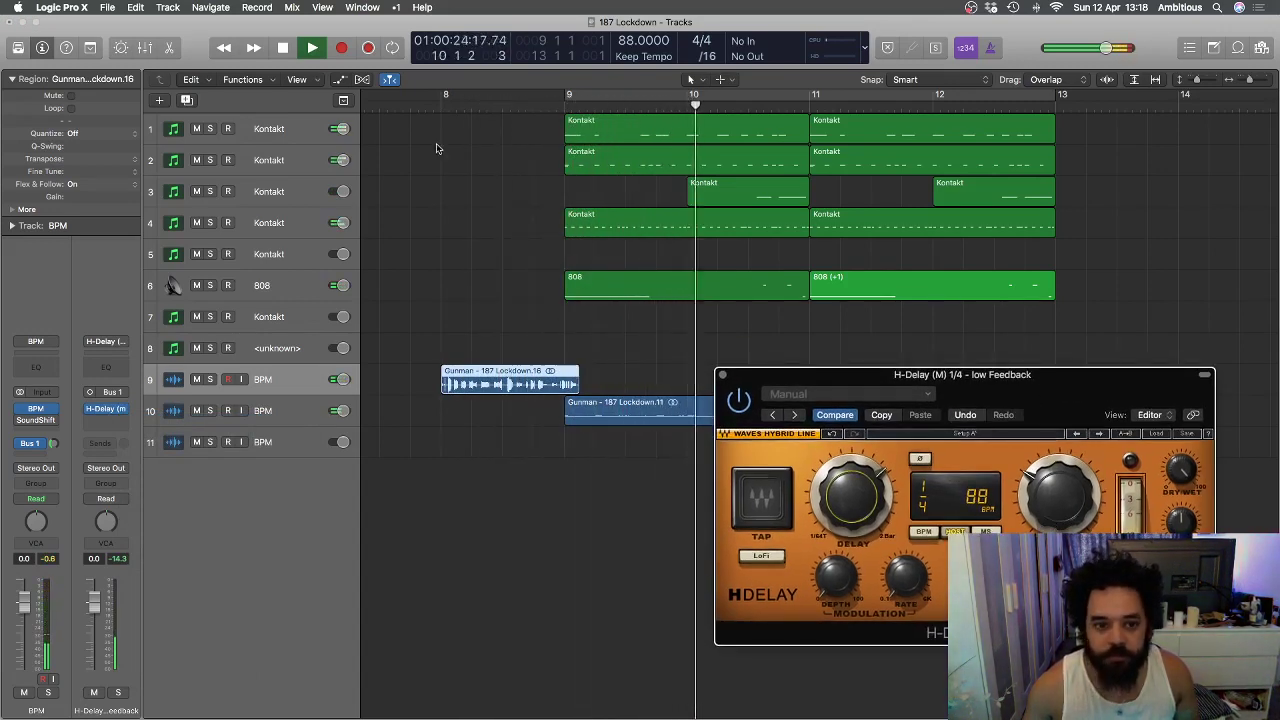
click(439, 106)
click(576, 574)
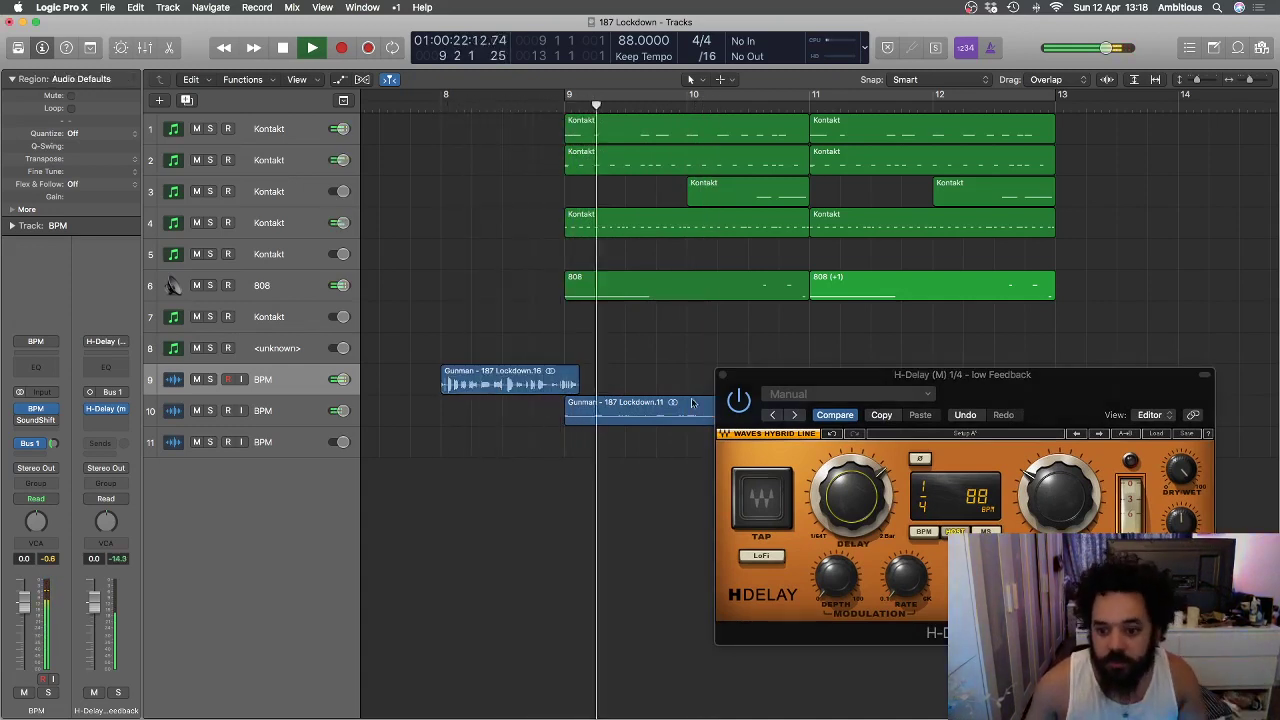
click(722, 375)
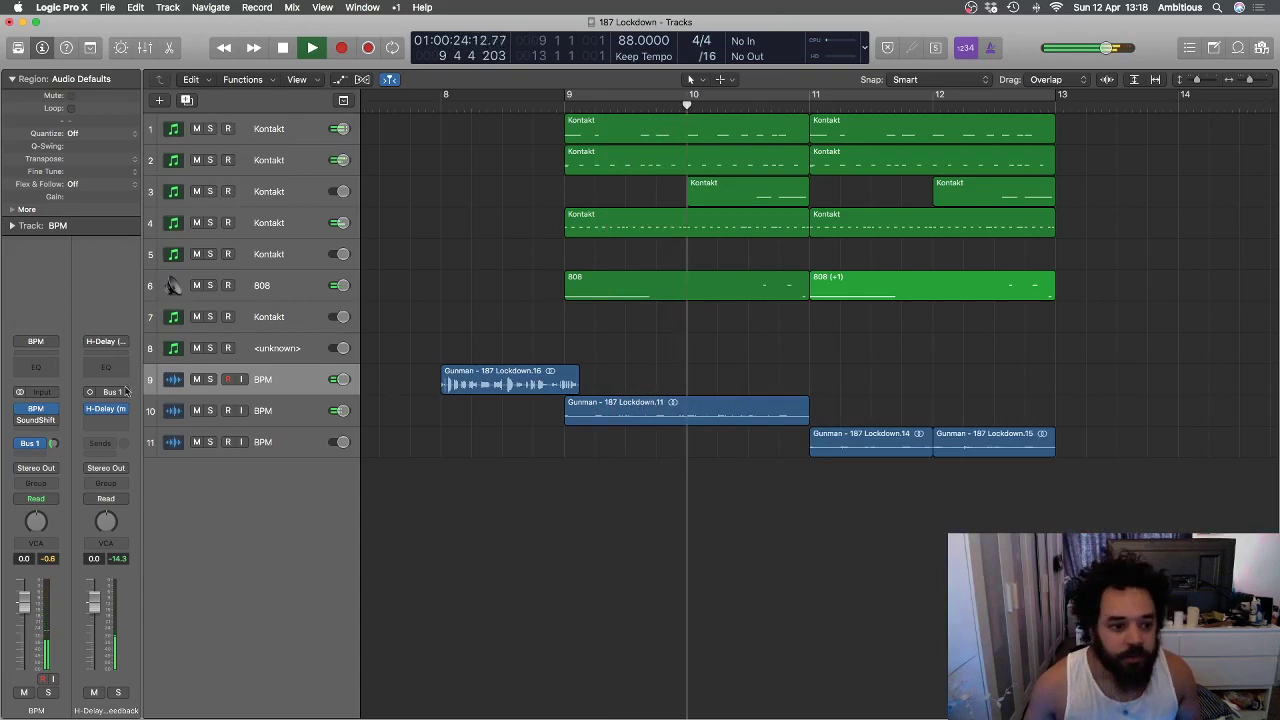
- Set the intro track's Bus 1 send level to -2.0 and replay the intro slice into the beat
click(36, 443)
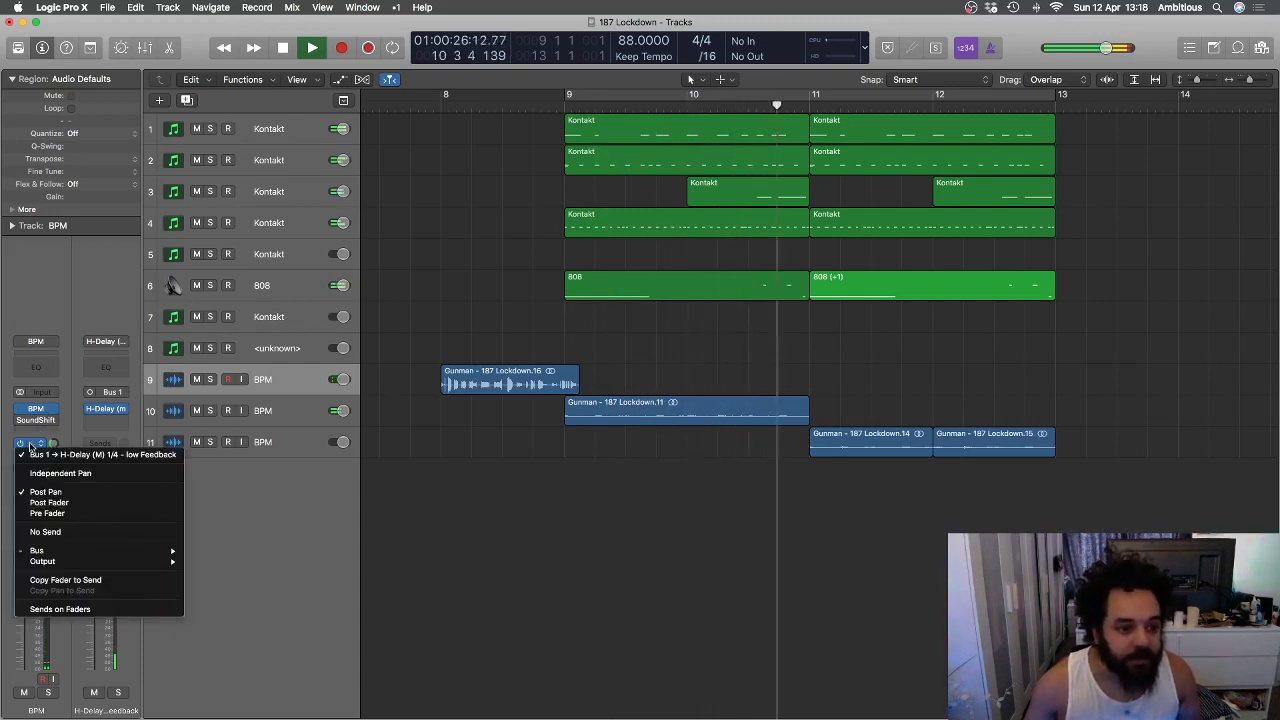
click(202, 508)
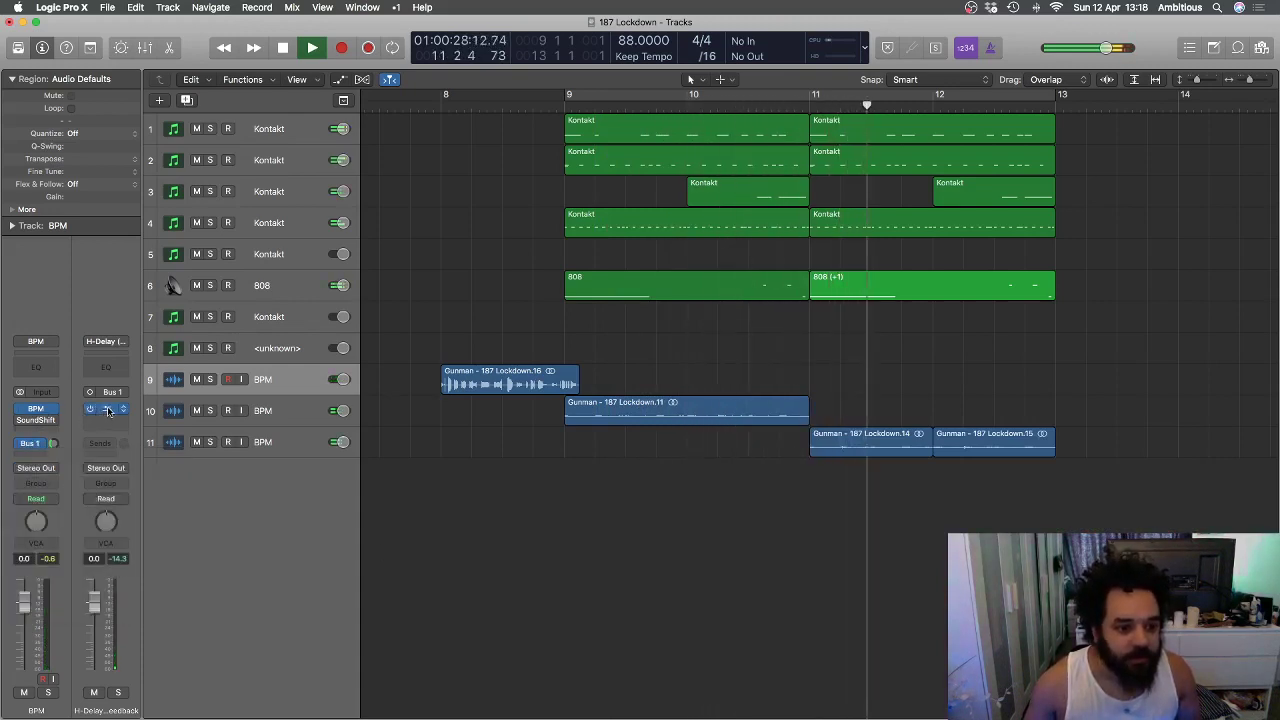
click(110, 409)
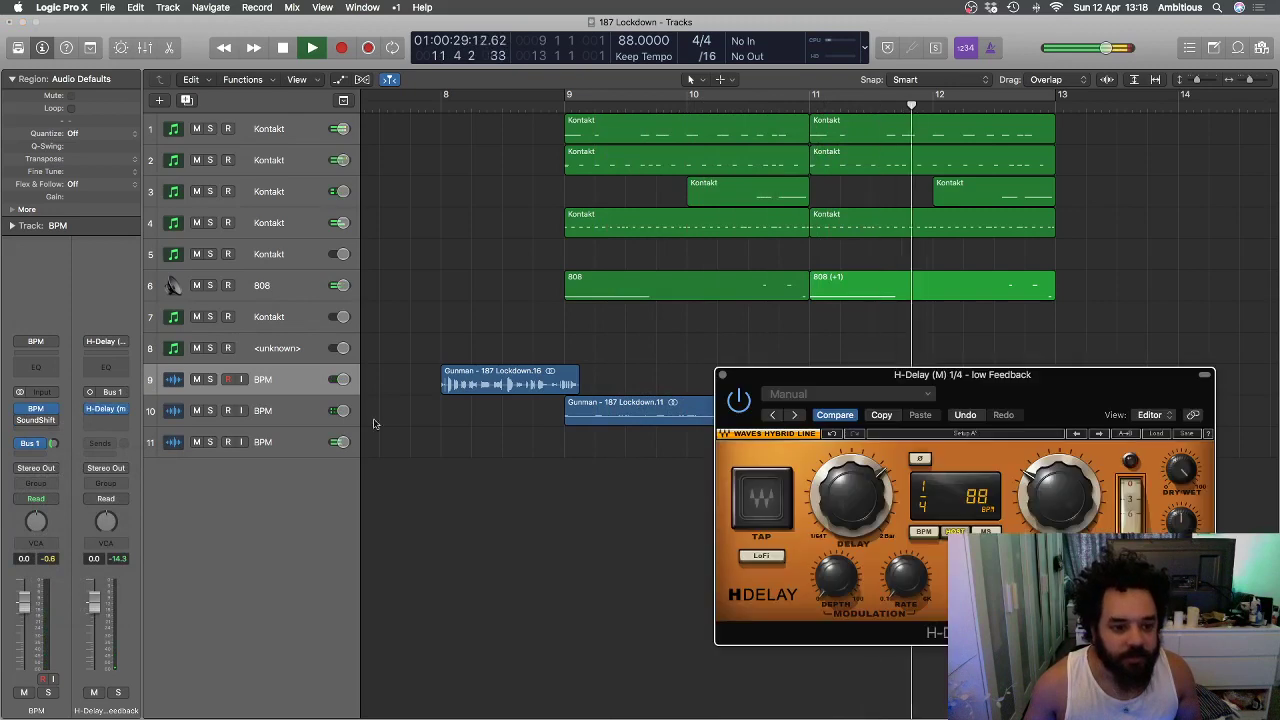
click(723, 376)
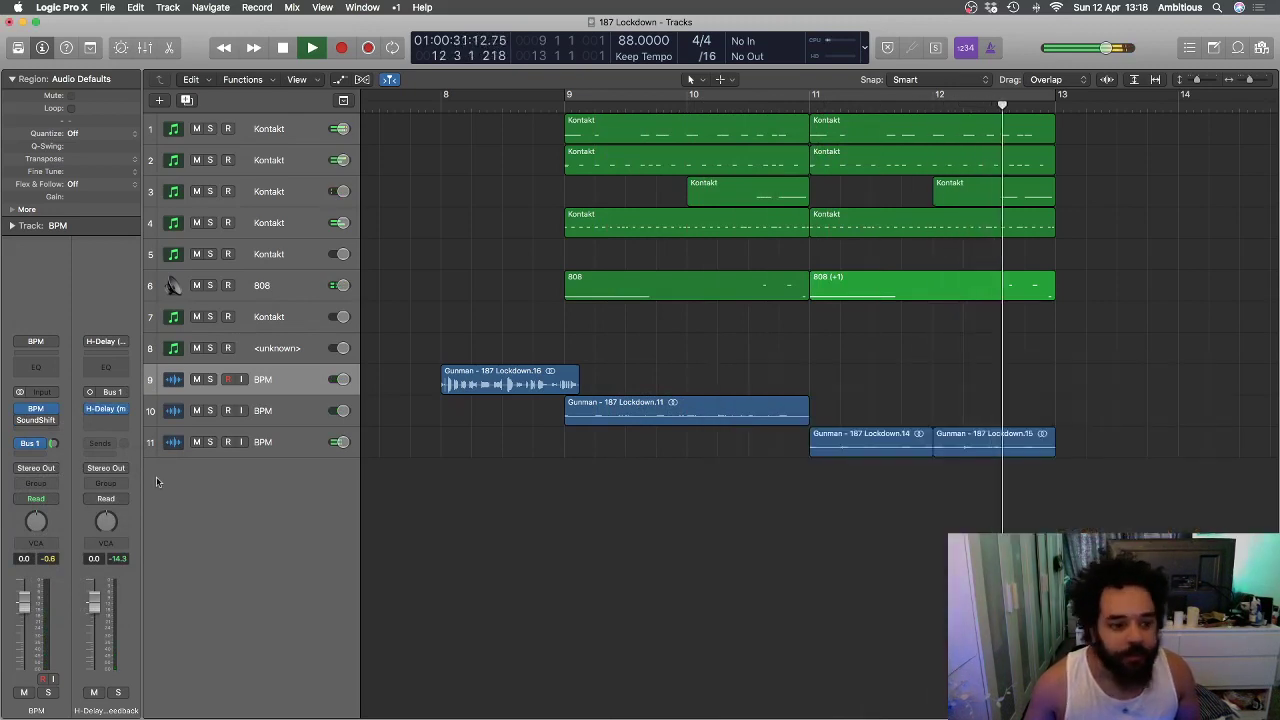
click(107, 411)
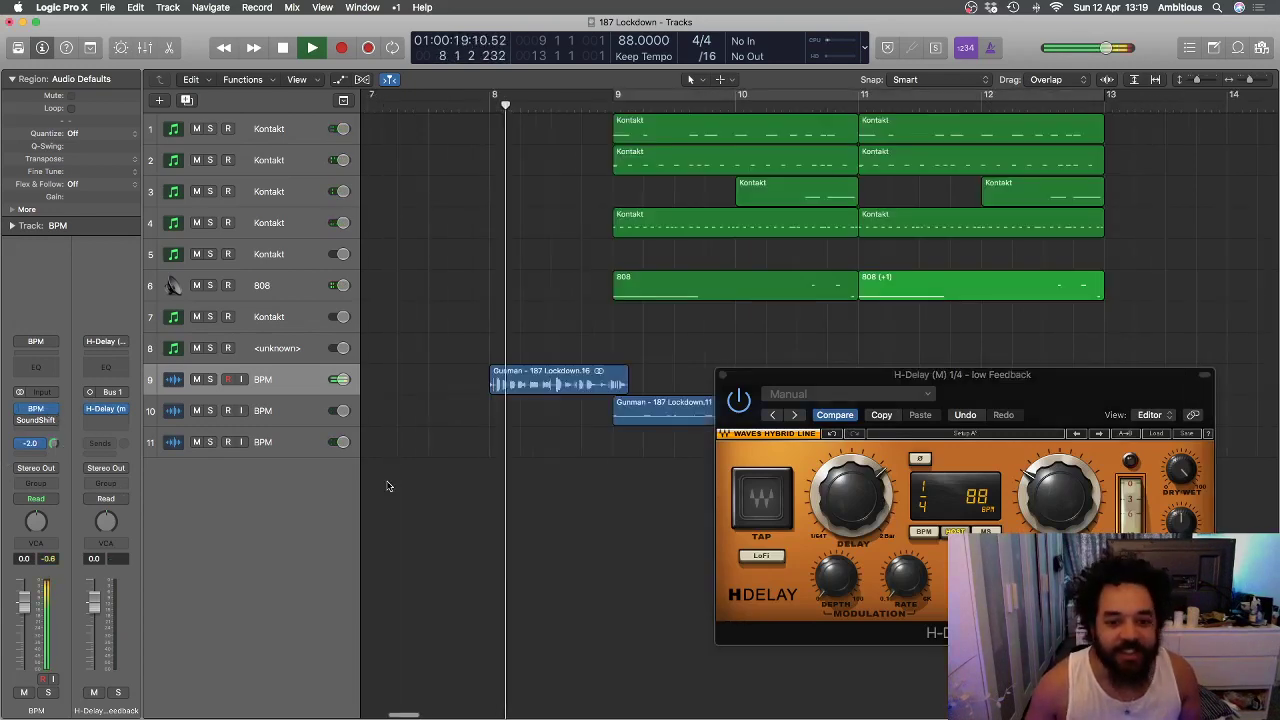
click(723, 376)
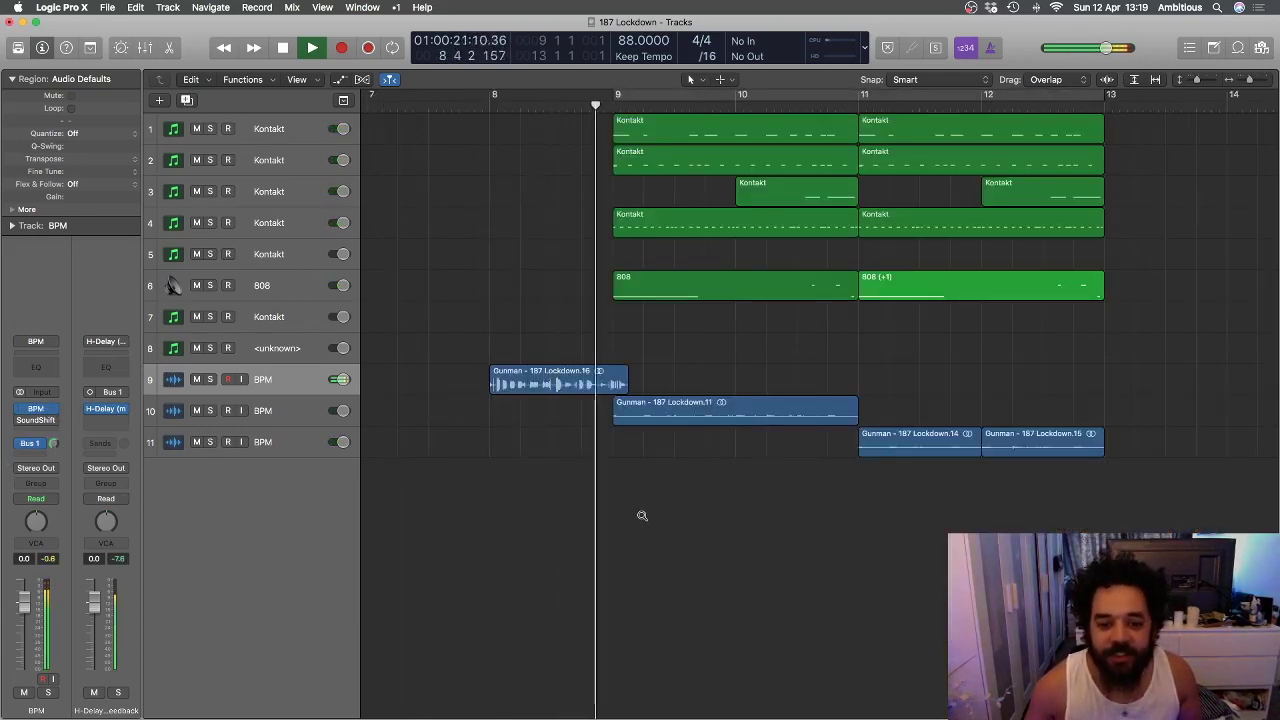
- Stop playback and move the section spanning bars 11 to 13 two bars on to bar 13
key(super+Left)
key(super+Left)
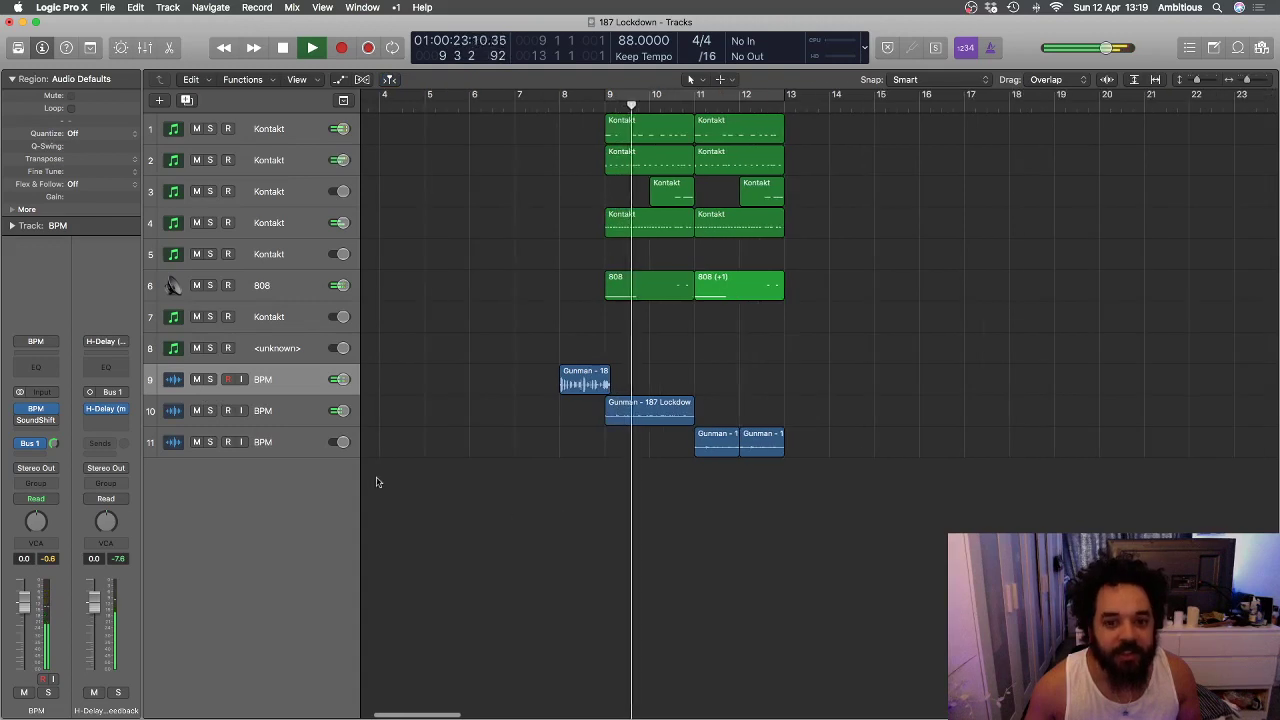
key(super+Left)
key(super+Left)
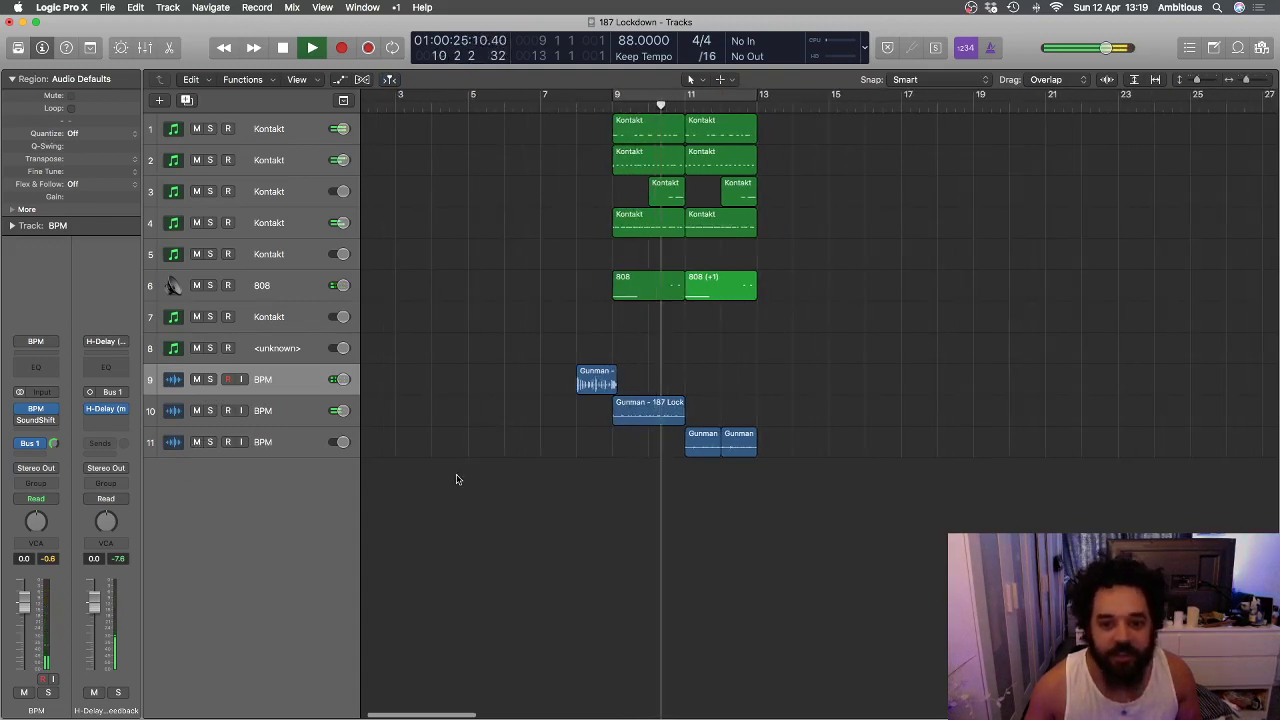
key(super+Left)
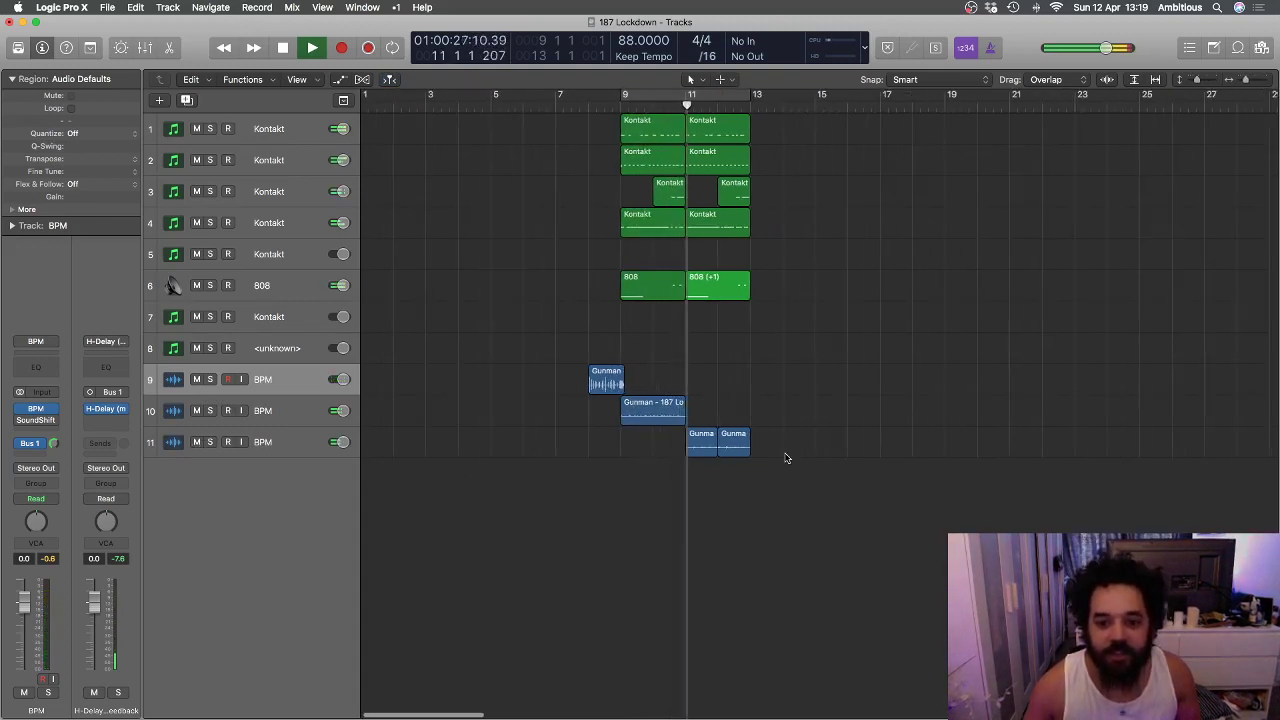
key(space)
drag(786, 458, 766, 137)
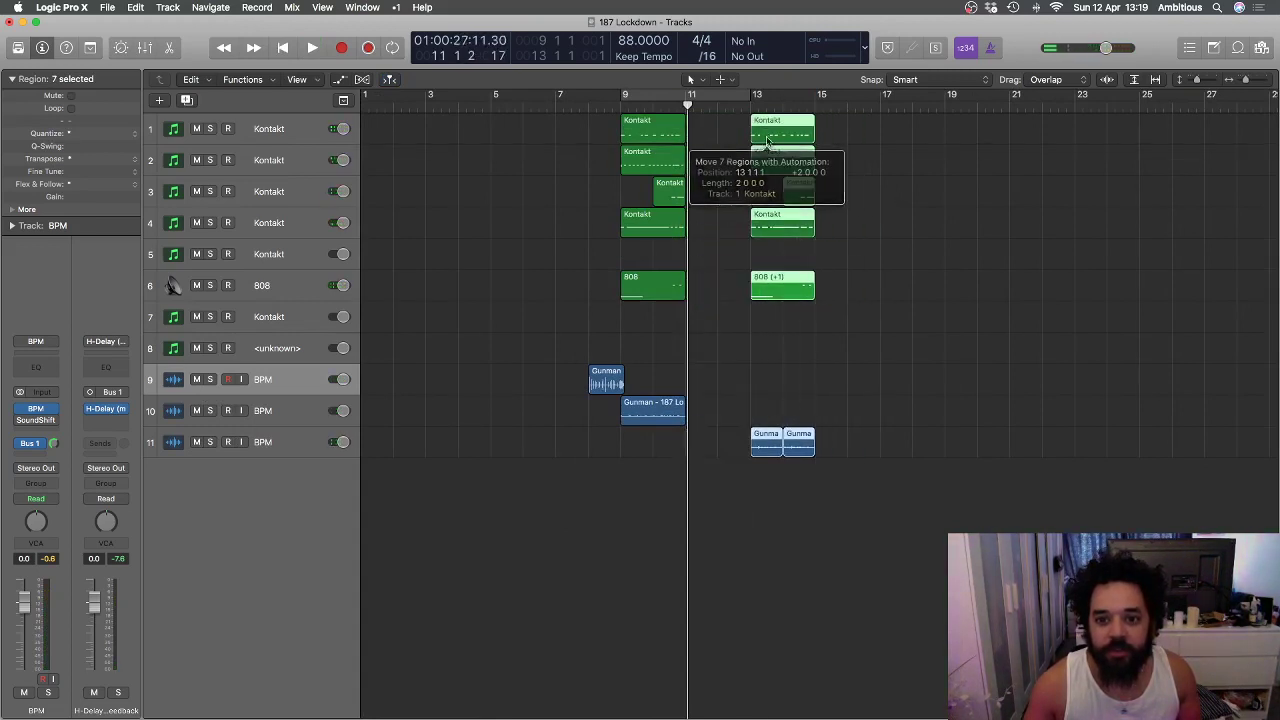
- Copy the bar 9 drum, 808 and Gunman regions to bar 11 and play with bars 9 to 15 cycled
drag(699, 440, 826, 122)
key(super+r)
key(space)
click(832, 169)
scroll(877, 266, right, 1)
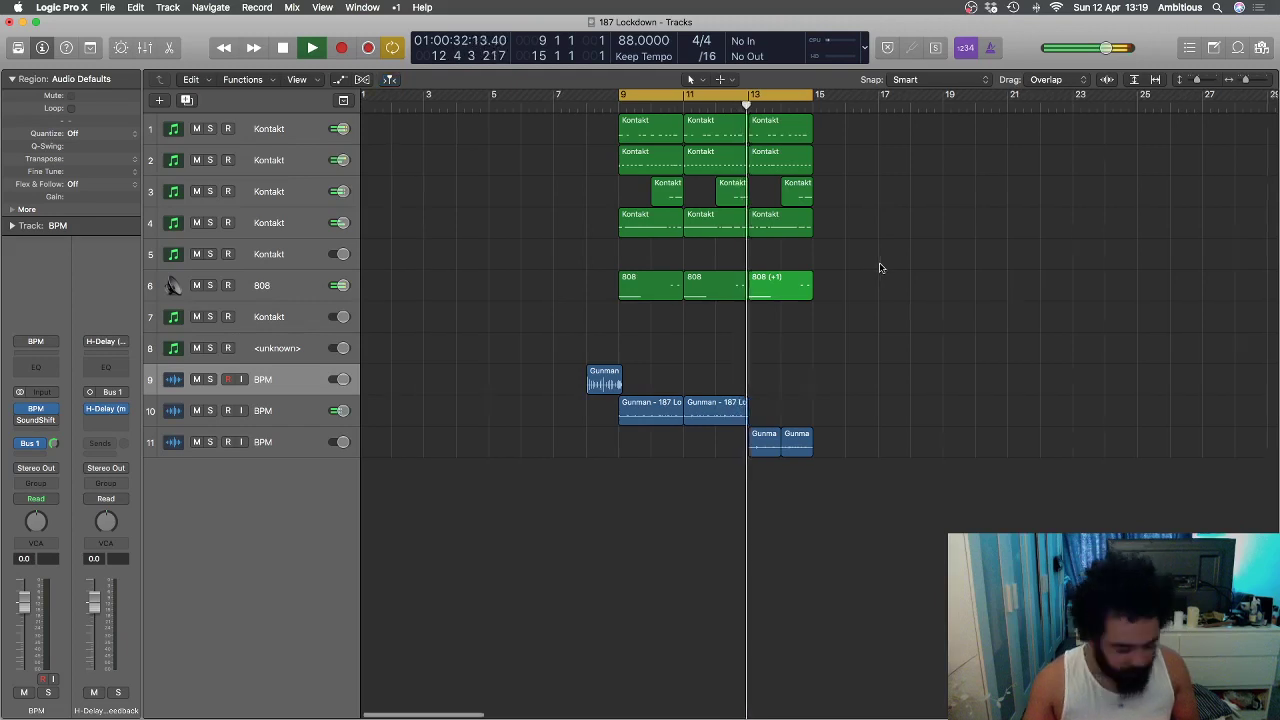
- Extend the cycle to bar 17 and copy the regions spanning bars 11 to 13 to bar 15
drag(818, 100, 877, 126)
drag(717, 441, 699, 133)
drag(703, 134, 829, 141)
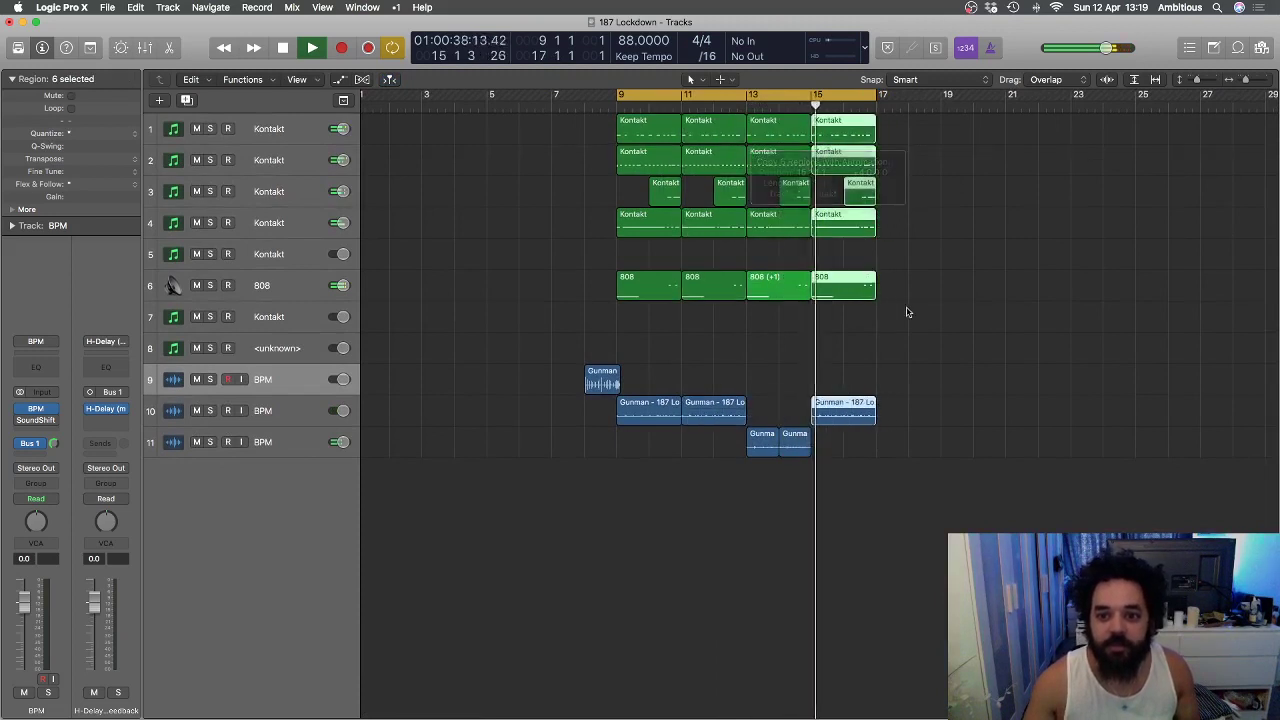
click(909, 311)
- Save the project and play the extended arrangement from late bar 14, then from bar 11
click(797, 110)
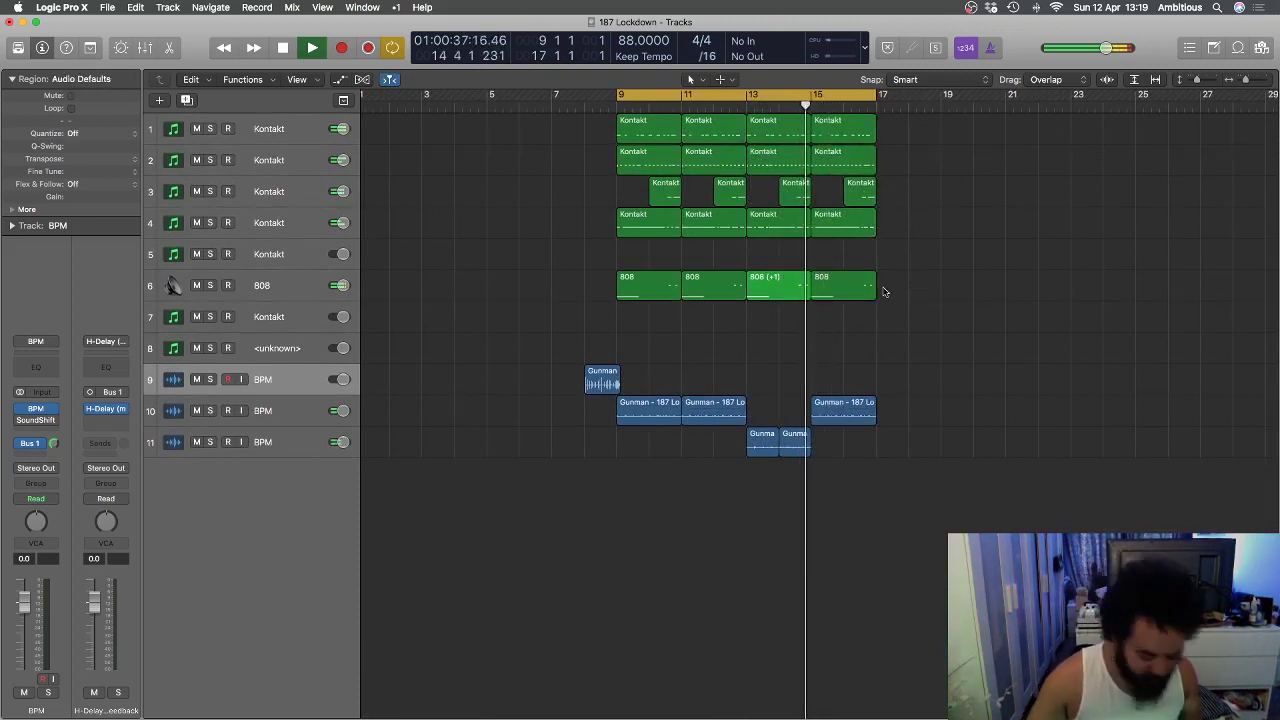
key(super+s)
click(686, 106)
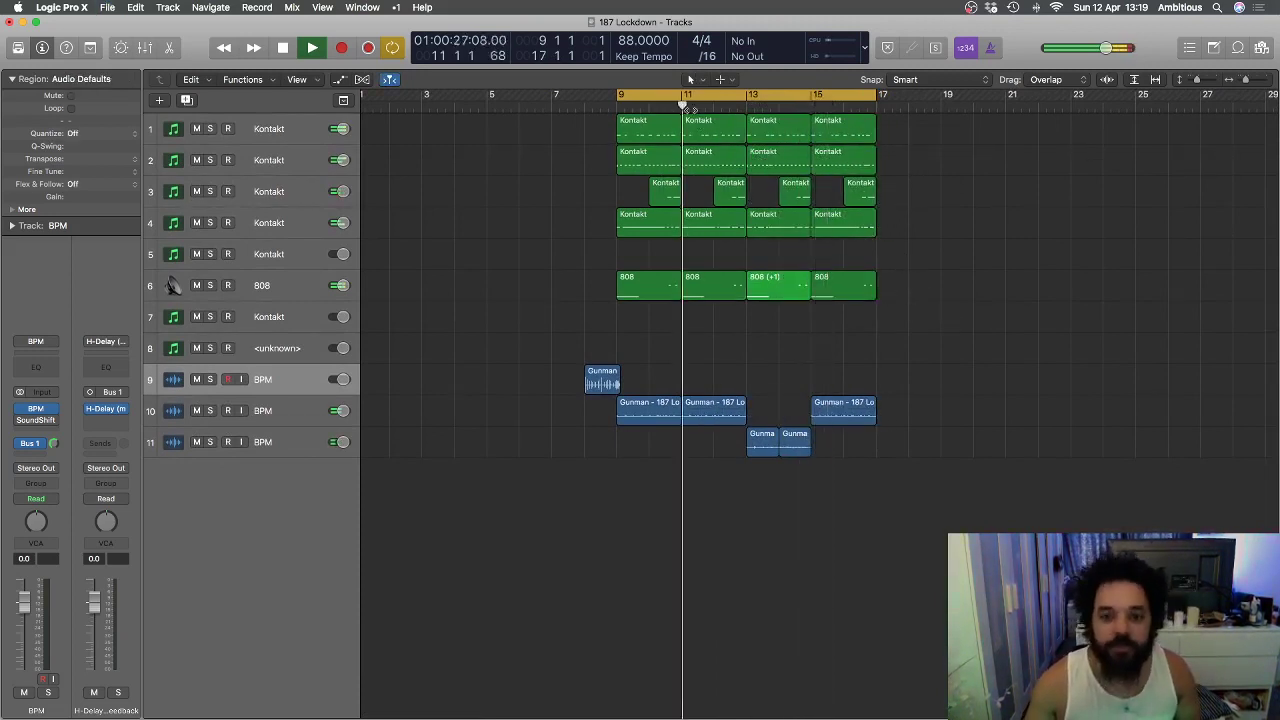
scroll(422, 472, right, 1)
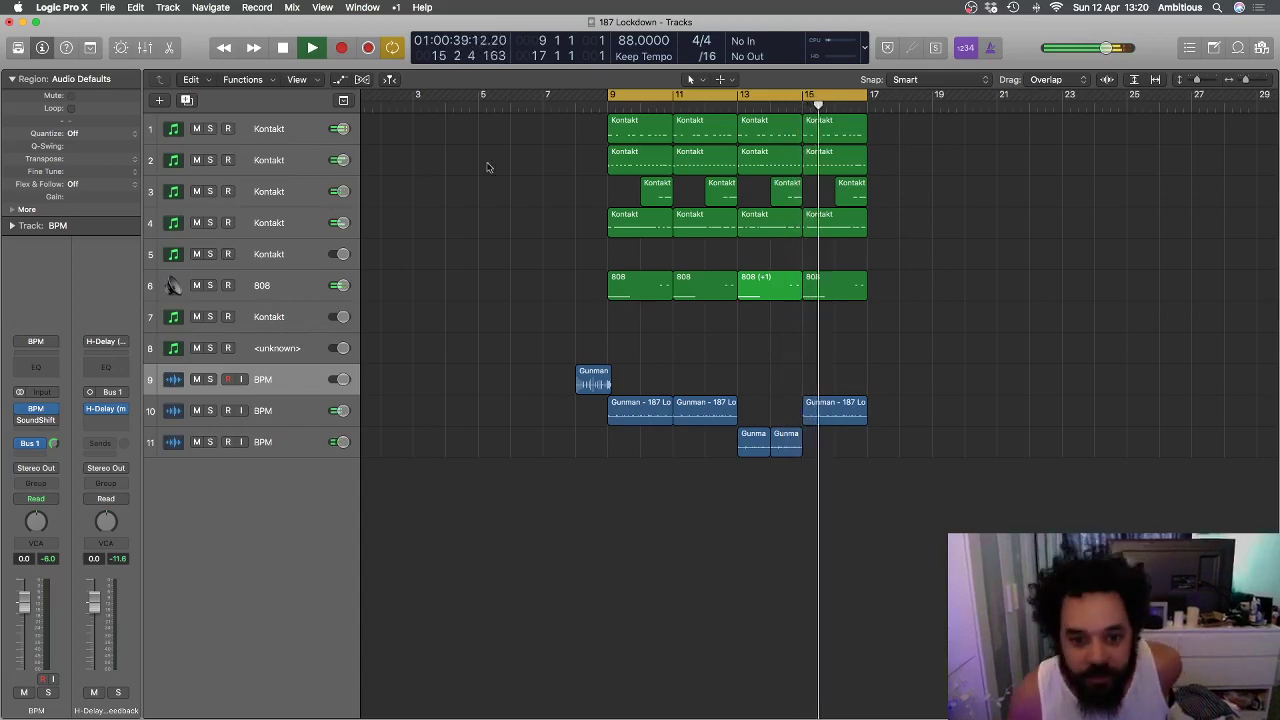
- Enlarge the arrangement view, switch to OBS to check the running recording, and return to the Logic Pro X project
key(super+Down)
key(super+Right)
key(super+Right)
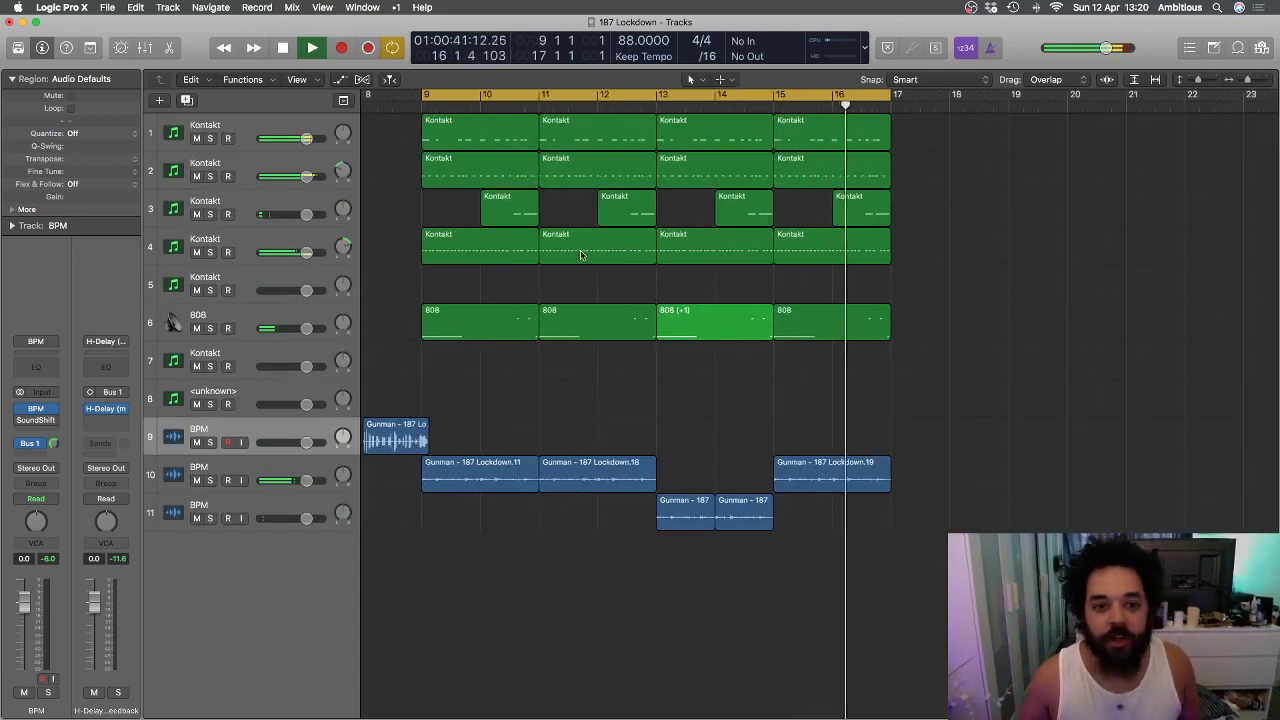
scroll(590, 240, left, 3)
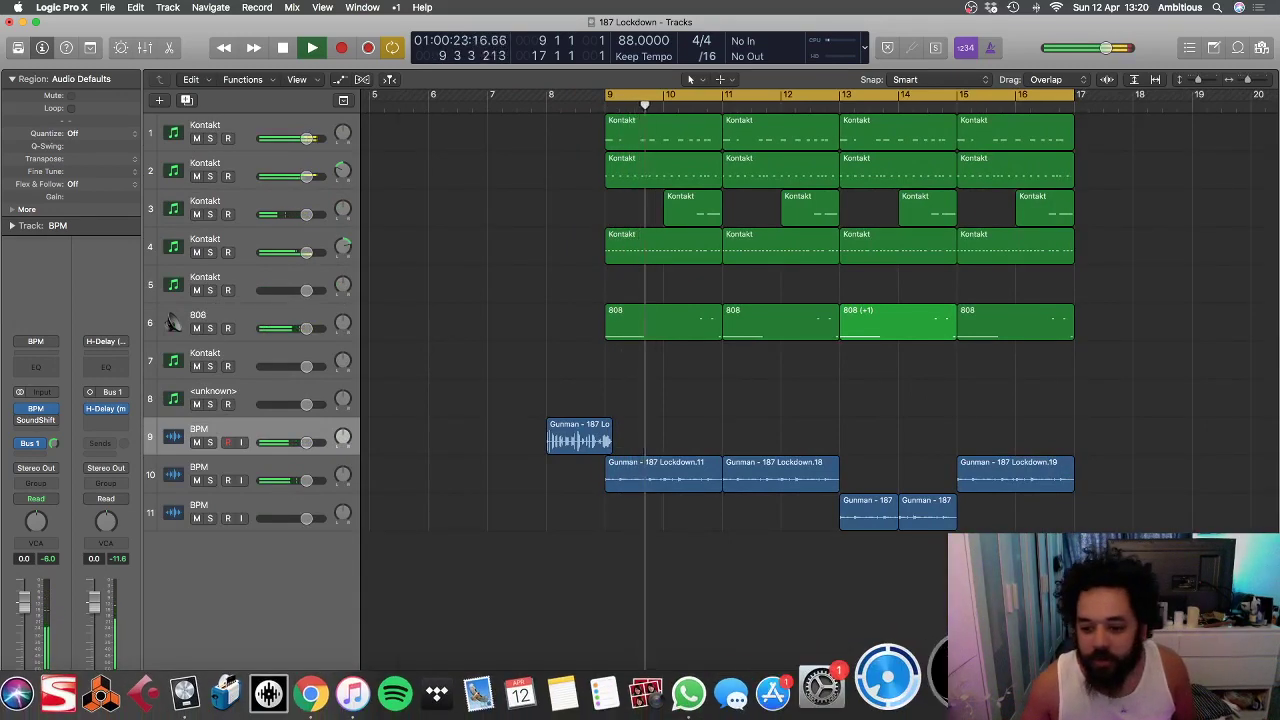
click(888, 688)
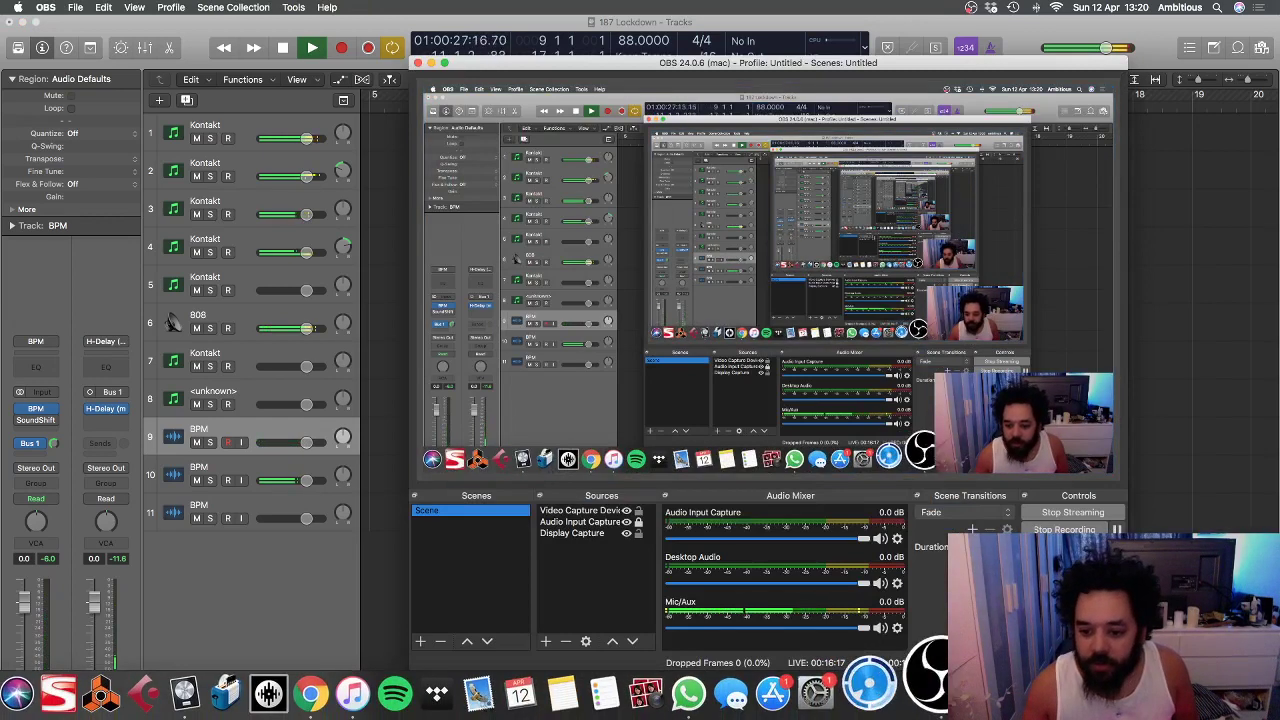
click(798, 705)
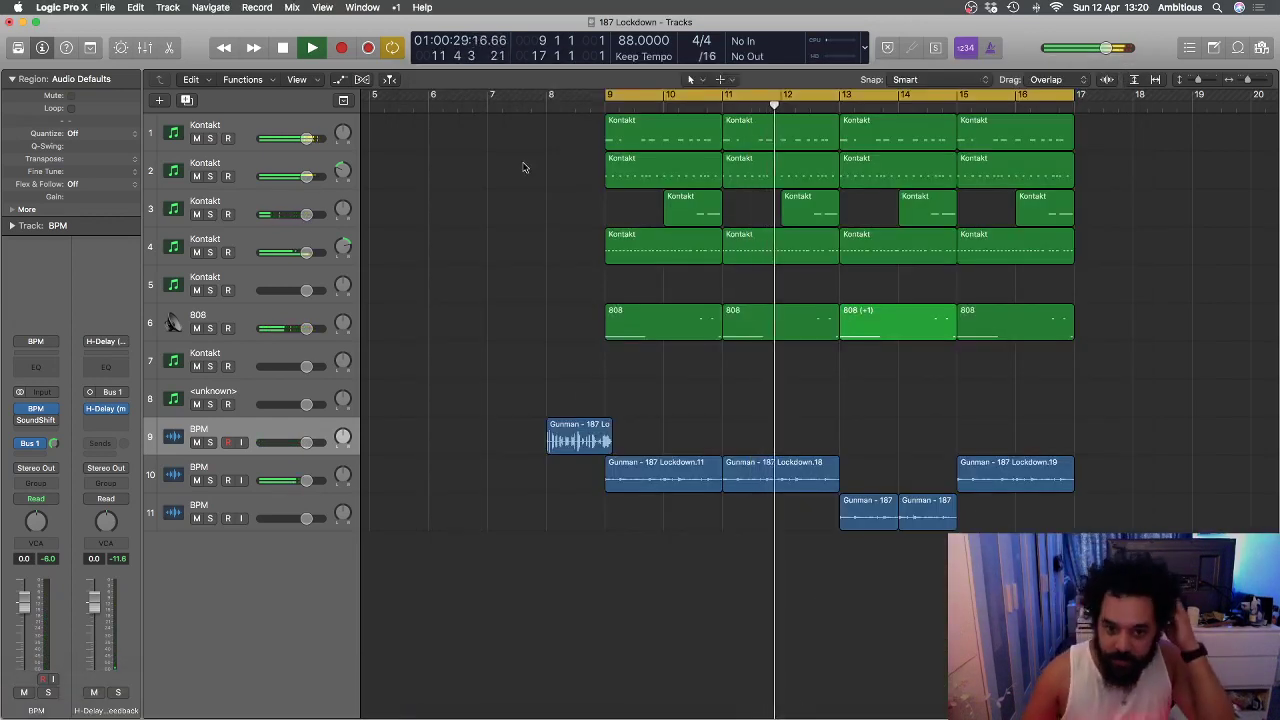
- Play the whole arrangement from the bar 8 intro through the repeated sections, keeping all regions in view
click(548, 104)
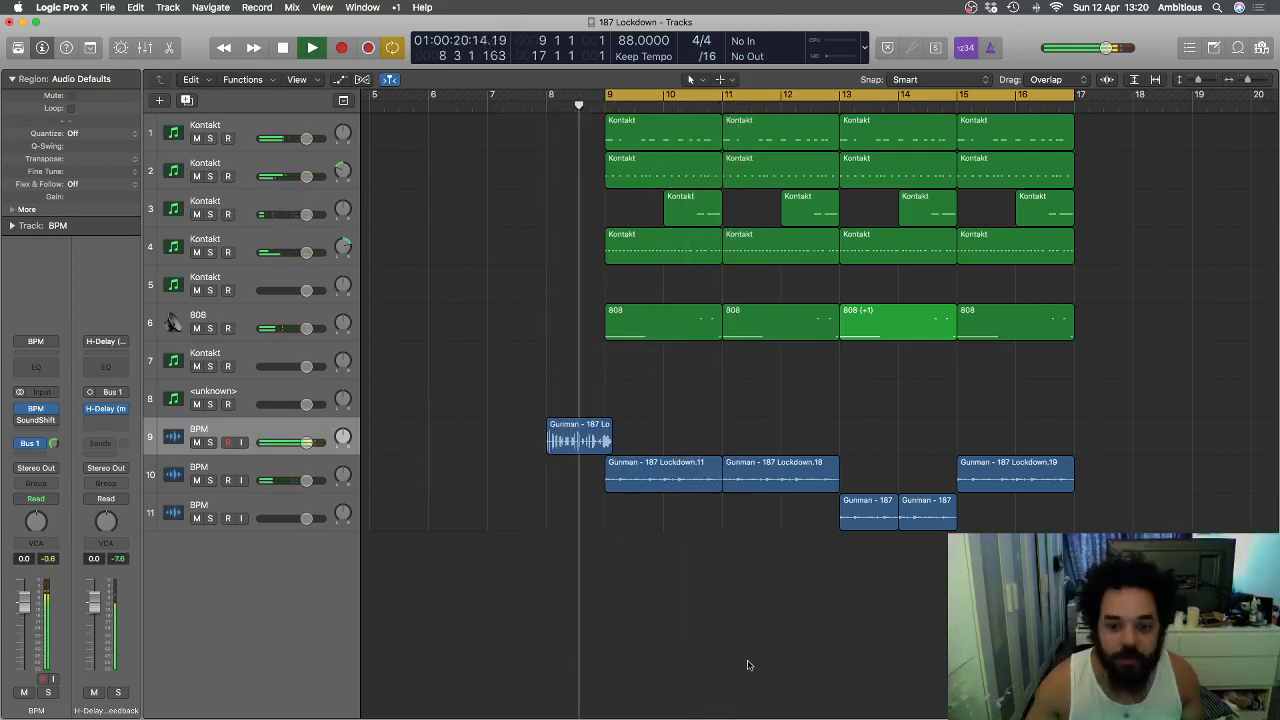
key(super+Right)
key(super+Right)
scroll(766, 620, right, 3)
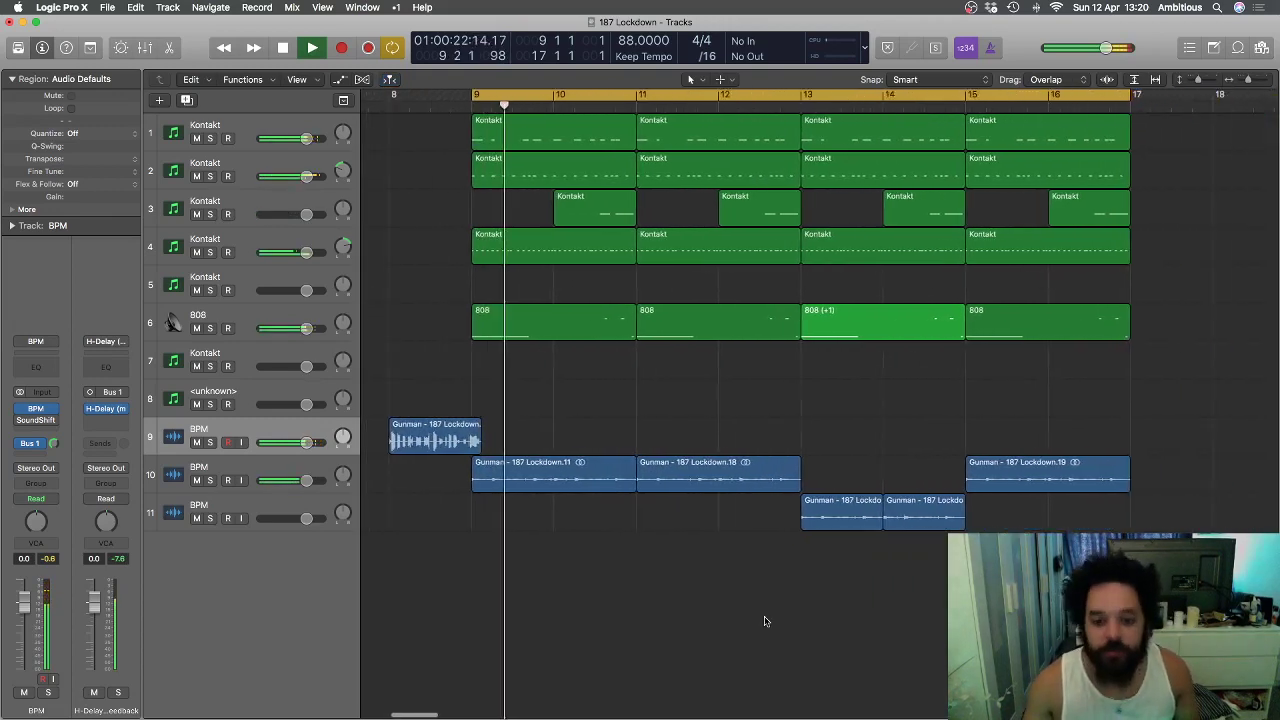
key(super+Left)
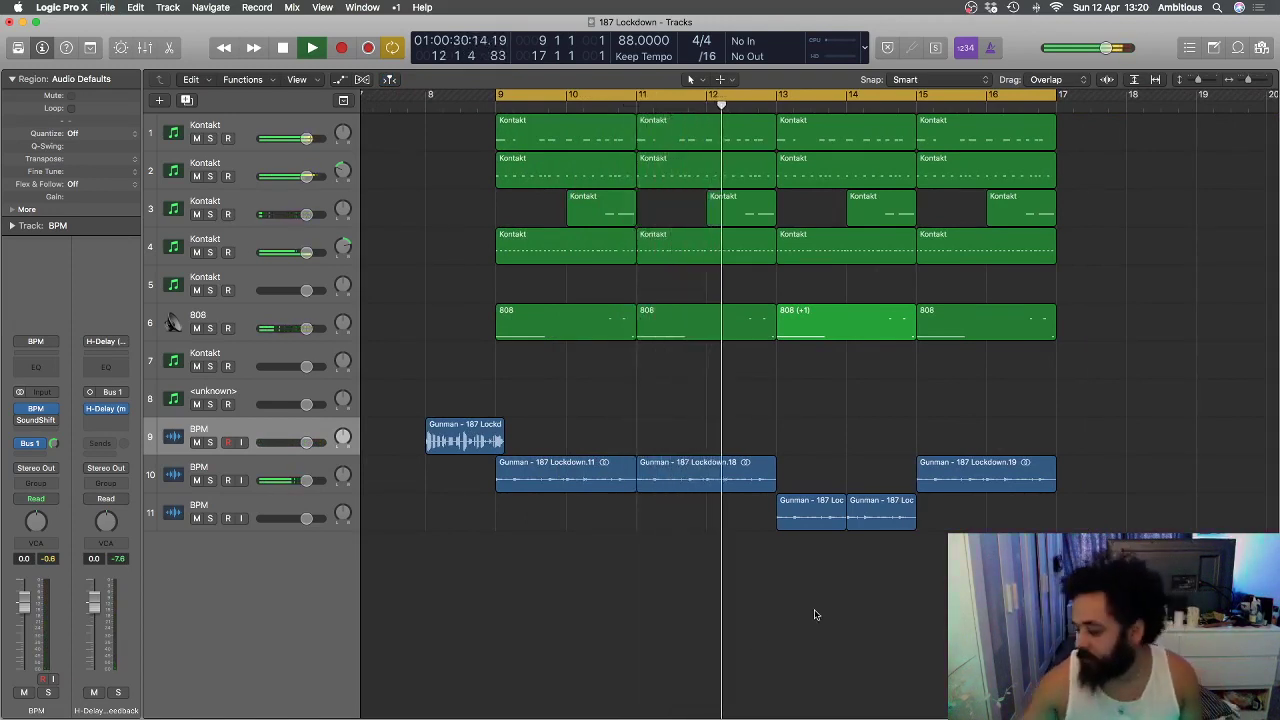
key(super+Left)
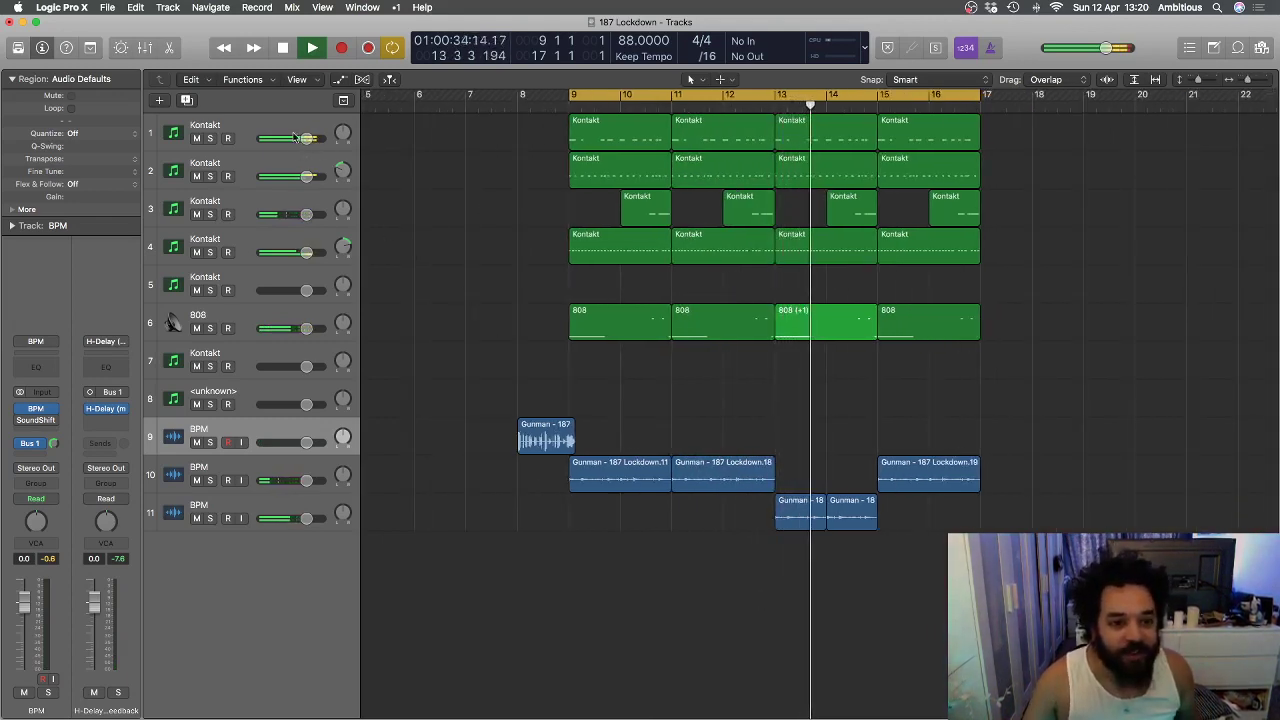
- Duplicate the first Kontakt drum track with its settings and rename the original track "hip hop beat"
click(348, 134)
key(super+d)
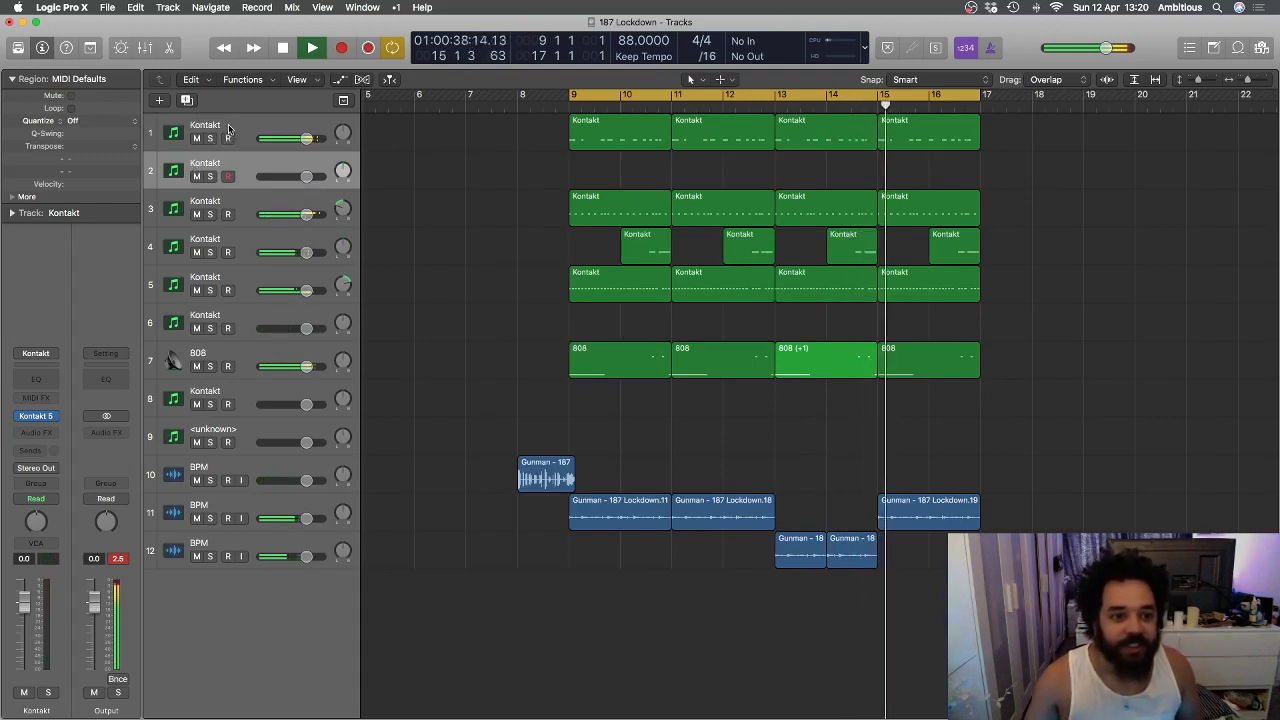
click(228, 123)
double_click(228, 123)
text(h)
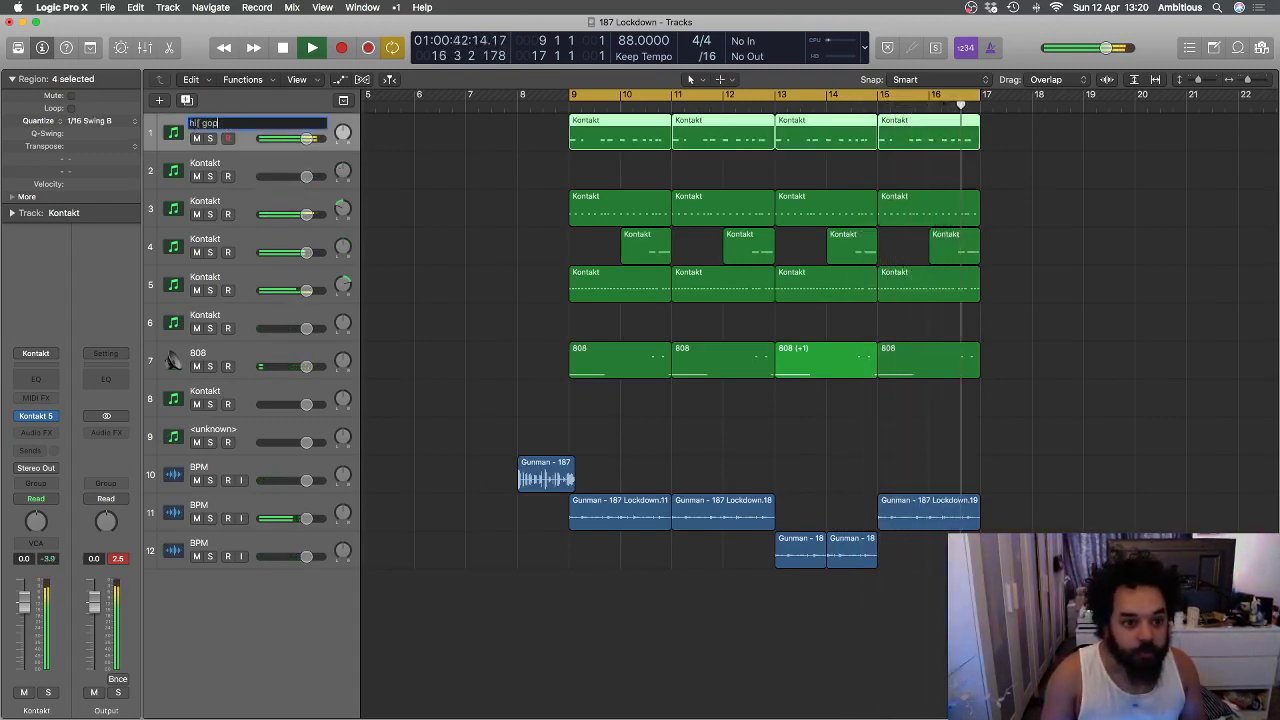
text(ip)
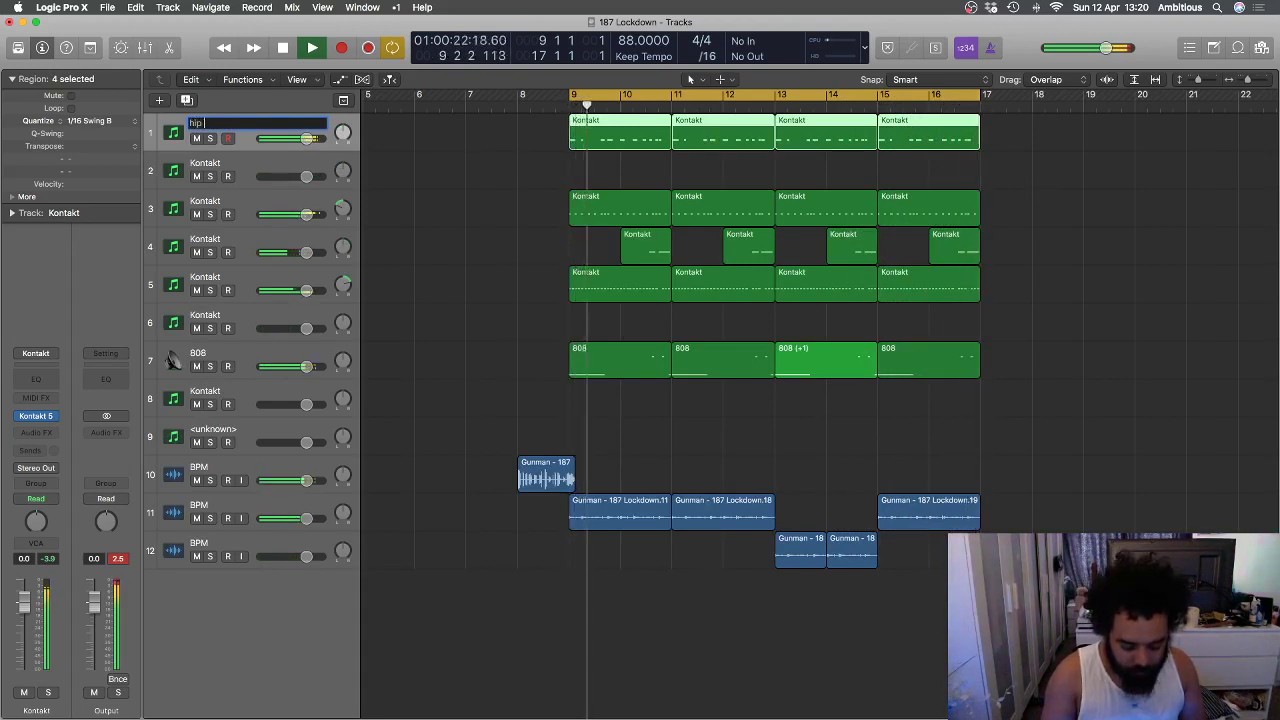
text( hop beat)
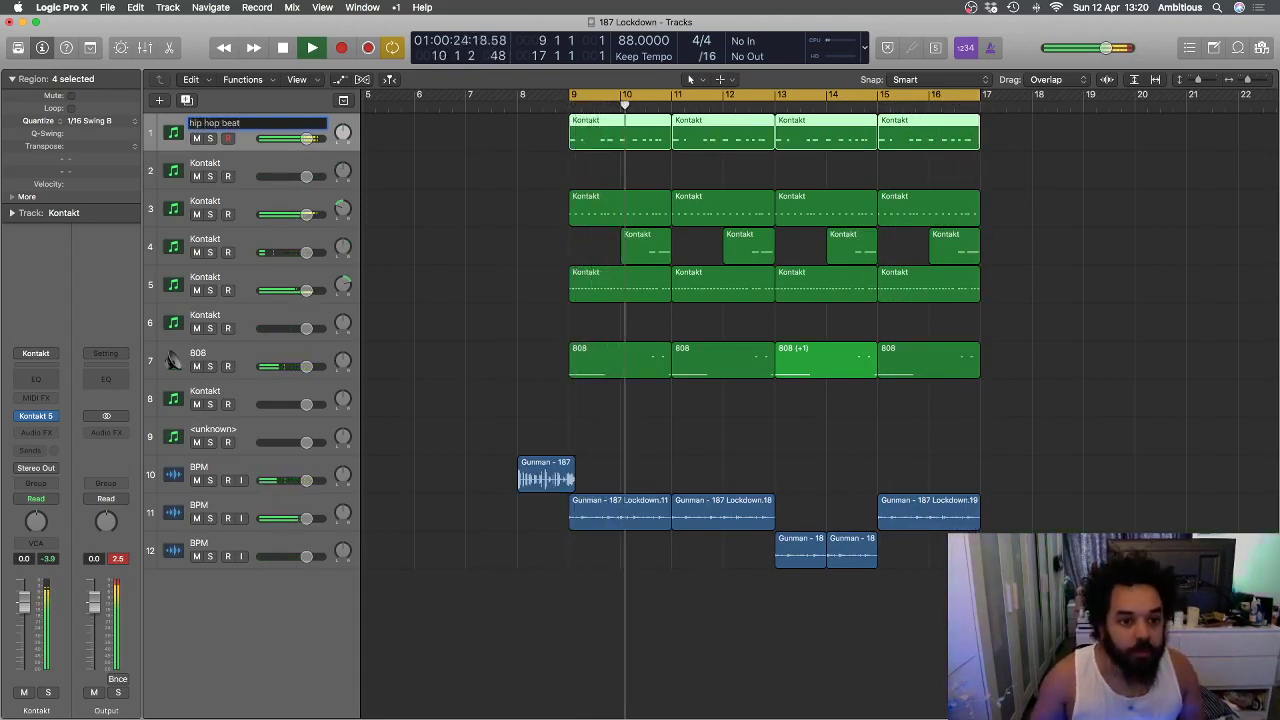
- Rename the empty duplicate track below the hip hop beat track "Drum & Bass"
double_click(228, 160)
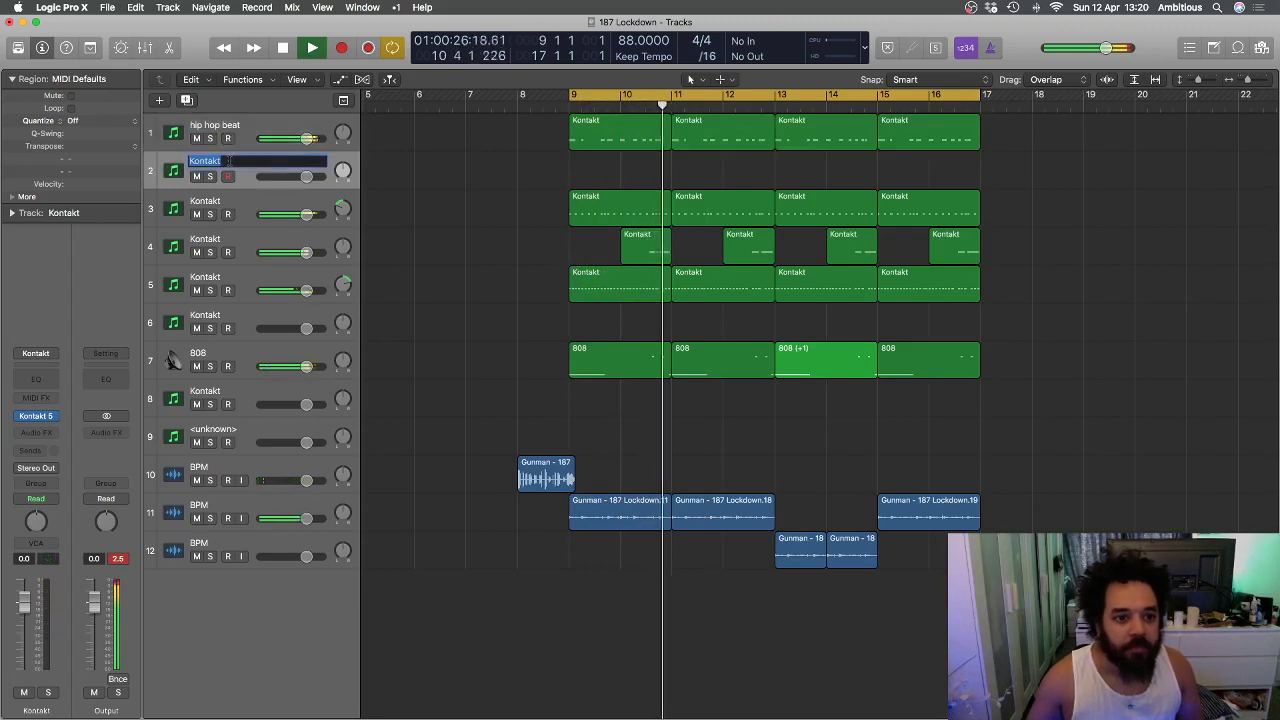
text(Drum)
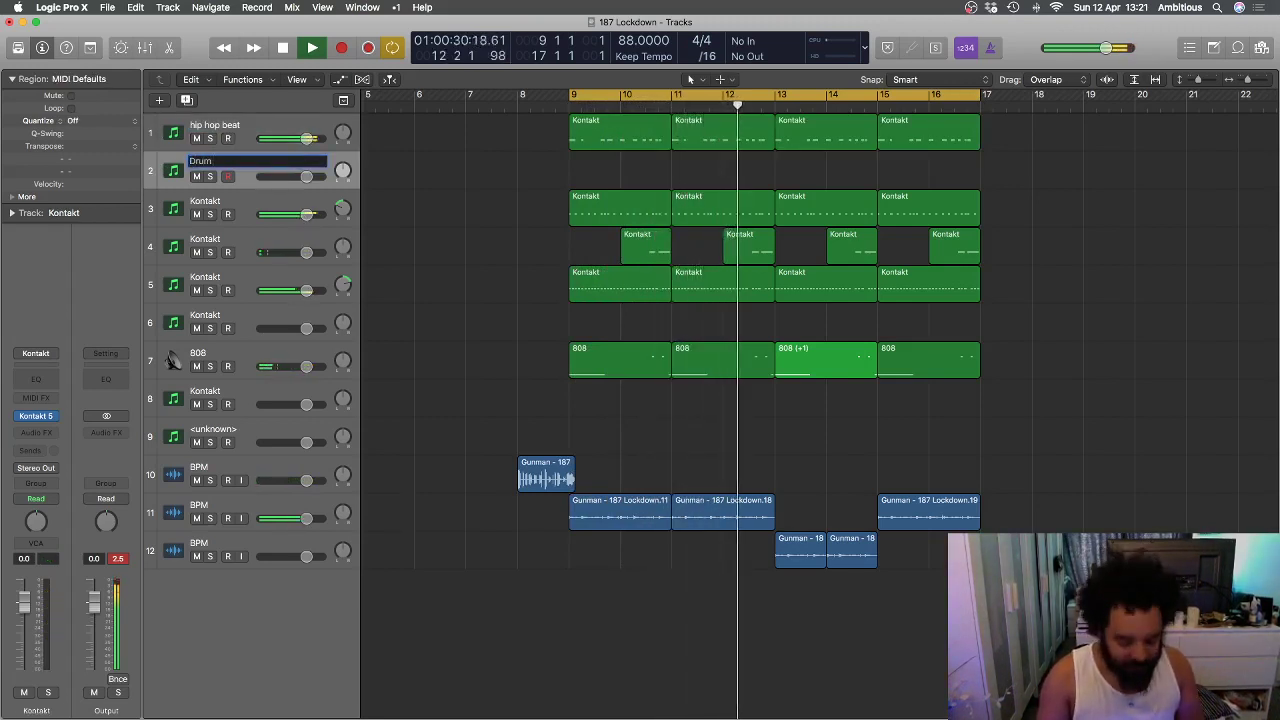
text( & B)
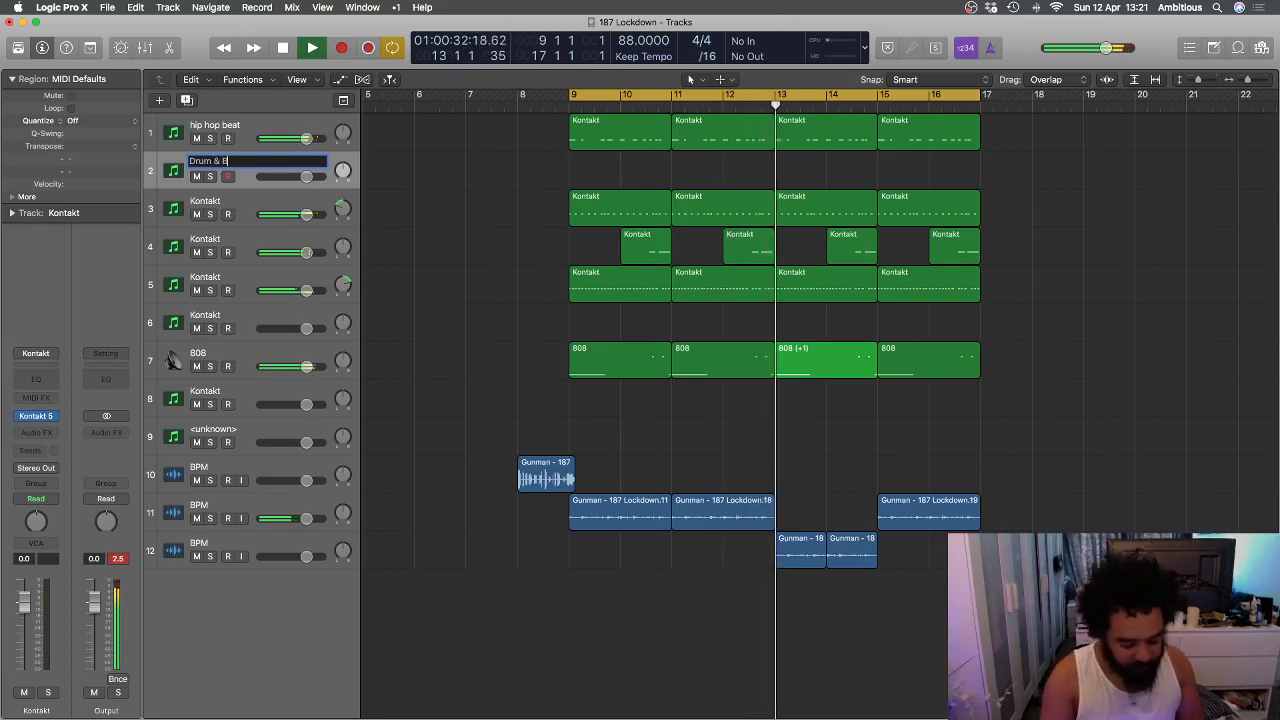
text(ass)
key(Return)
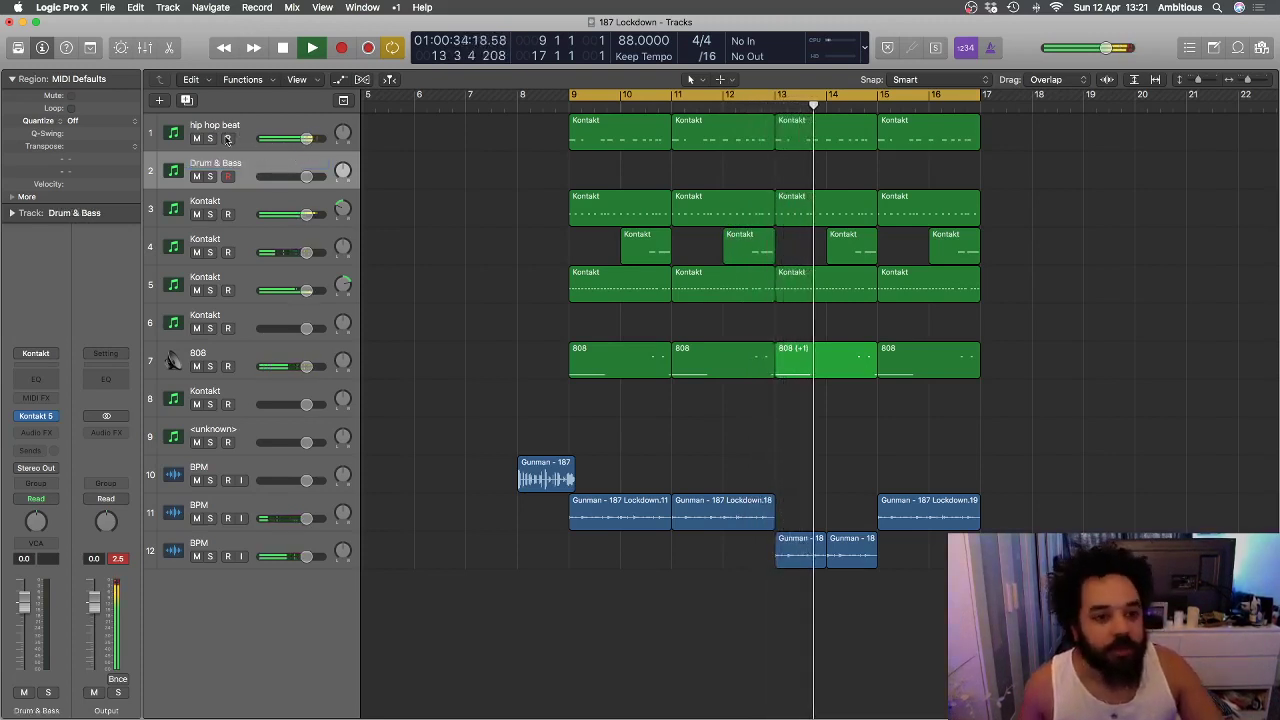
- Mute the hip hop beat track and record a two-bar drum pattern on the Drum & Bass track from bar 9
click(230, 132)
click(197, 140)
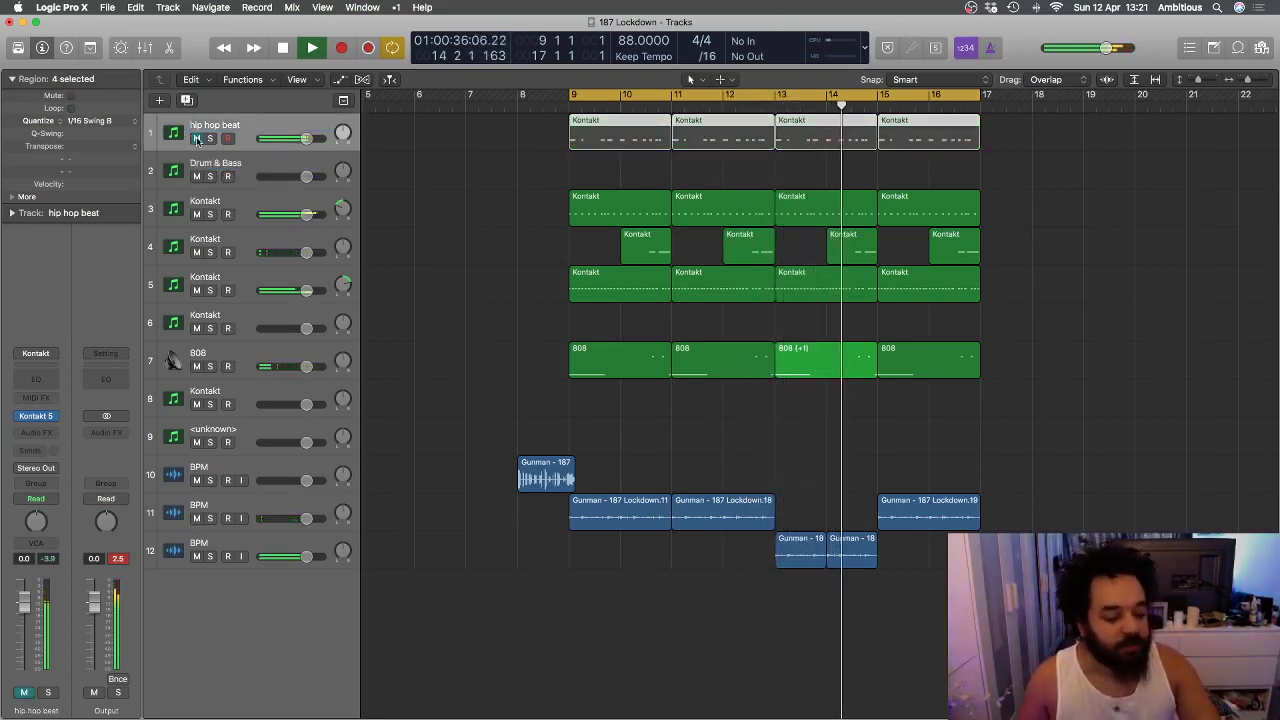
click(278, 167)
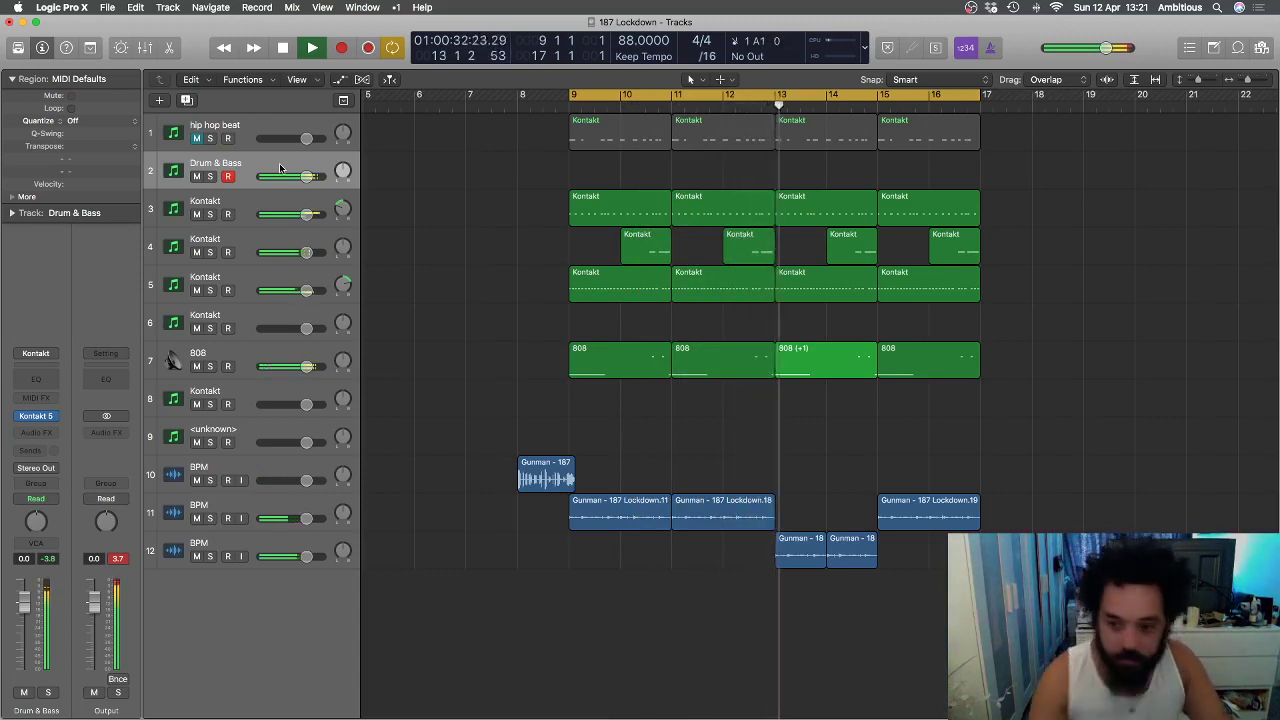
key(space)
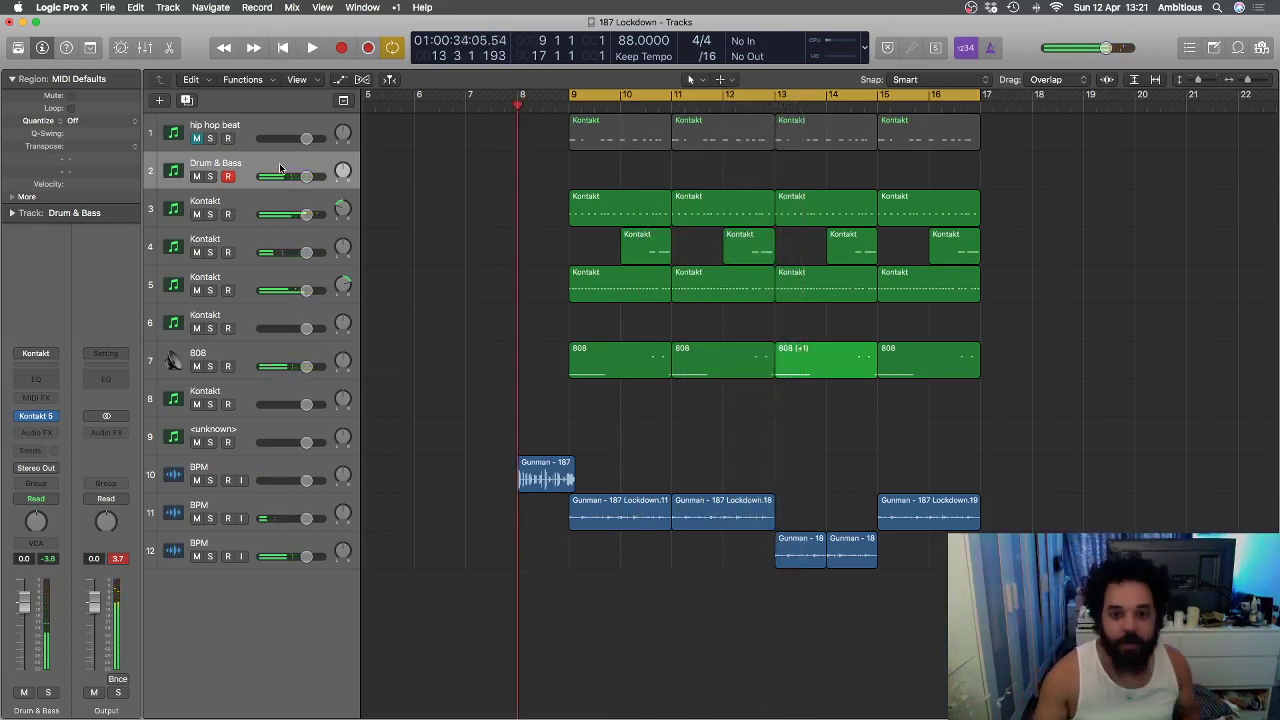
key(r)
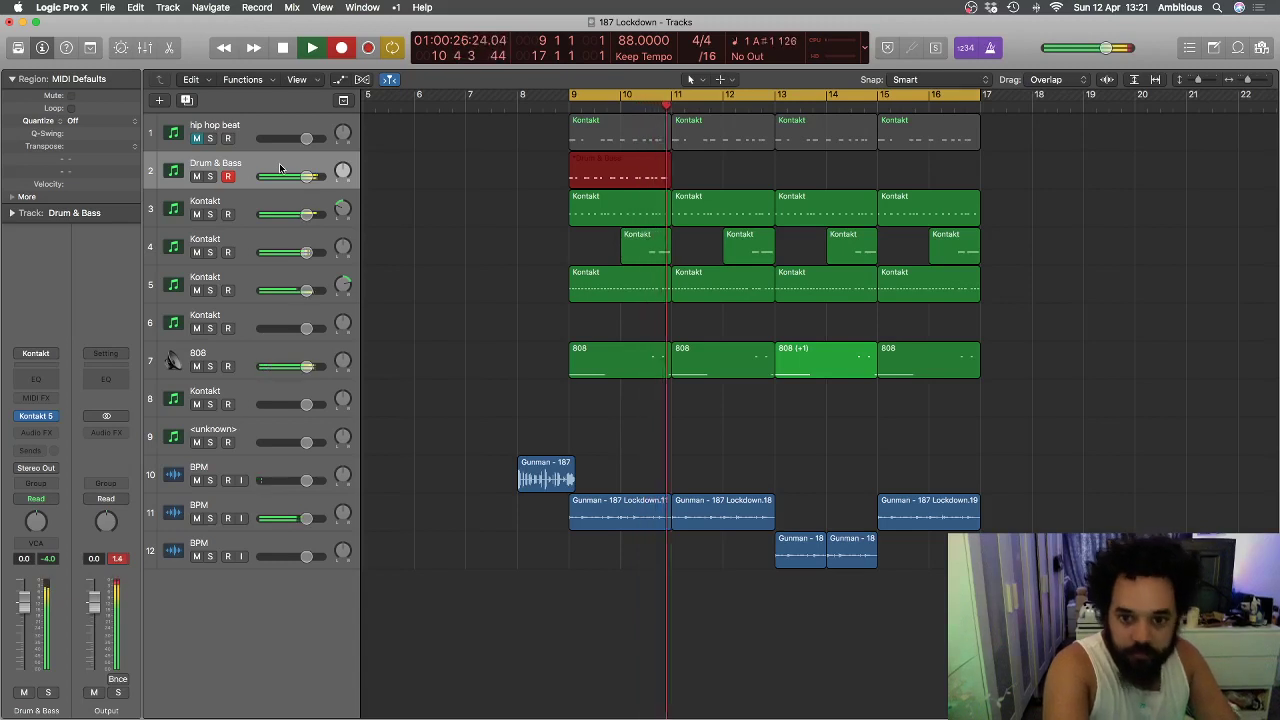
key(space)
- Split the recorded Drum & Bass region at bar 11, splitting the crossing notes, and remove the part after bar 11
right_click(282, 167)
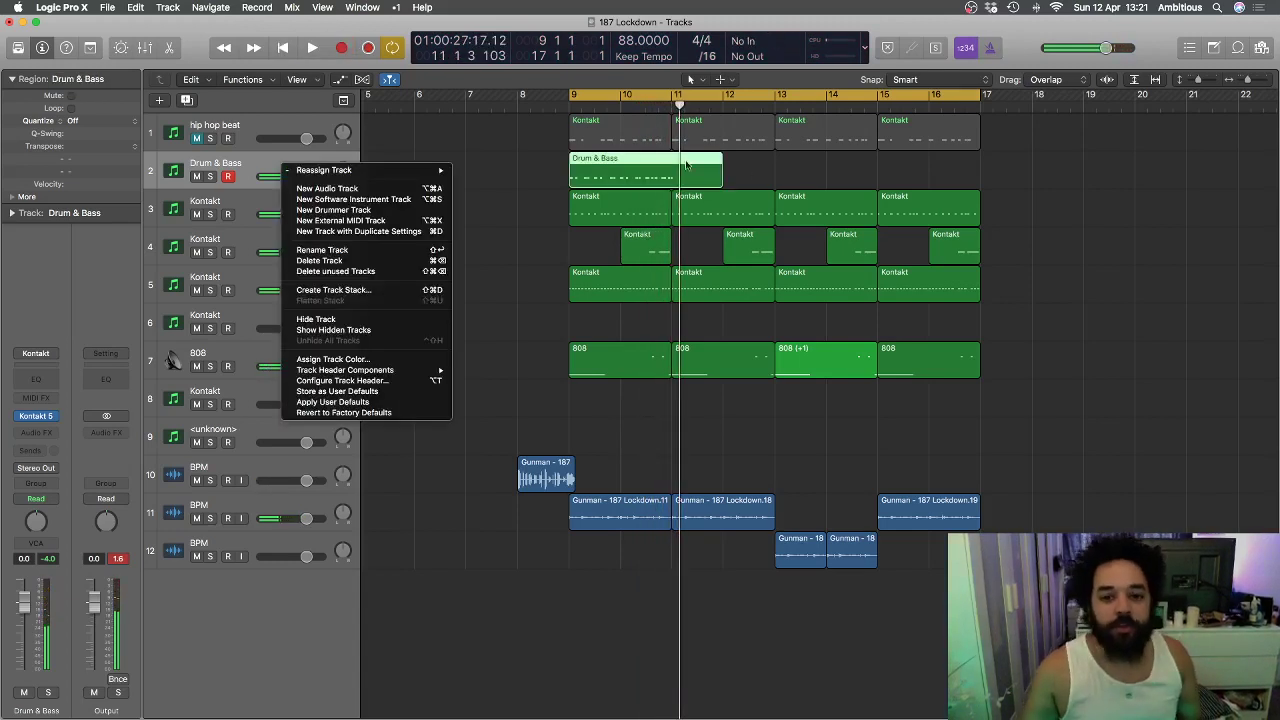
click(777, 166)
super+double_click(672, 164)
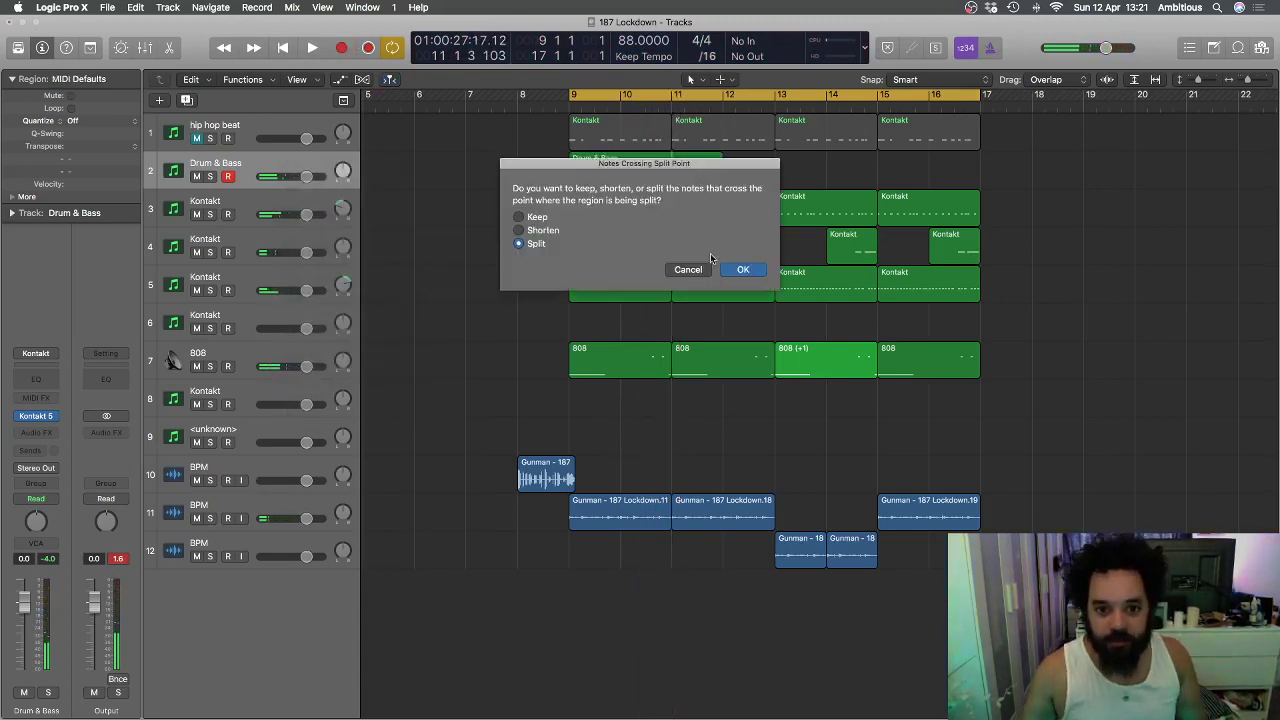
key(Return)
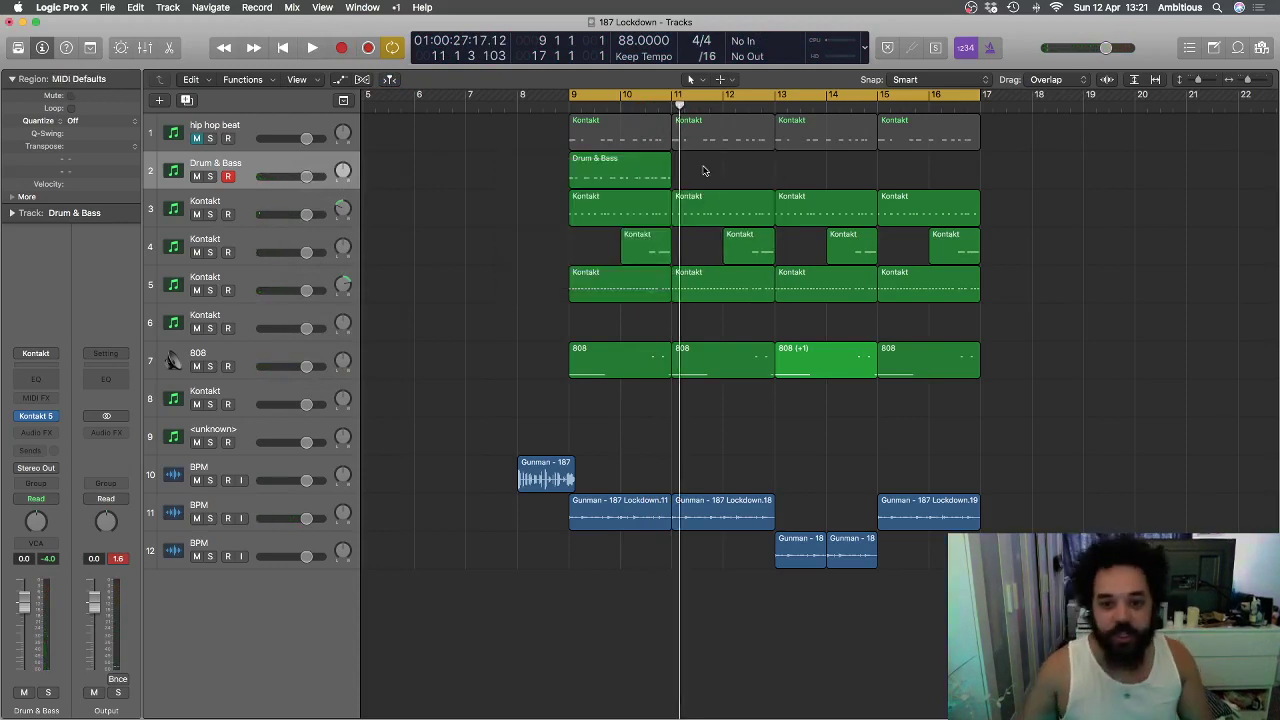
- Quantize the Drum & Bass region to 1/16 Swing B and play it with the arrangement
click(91, 122)
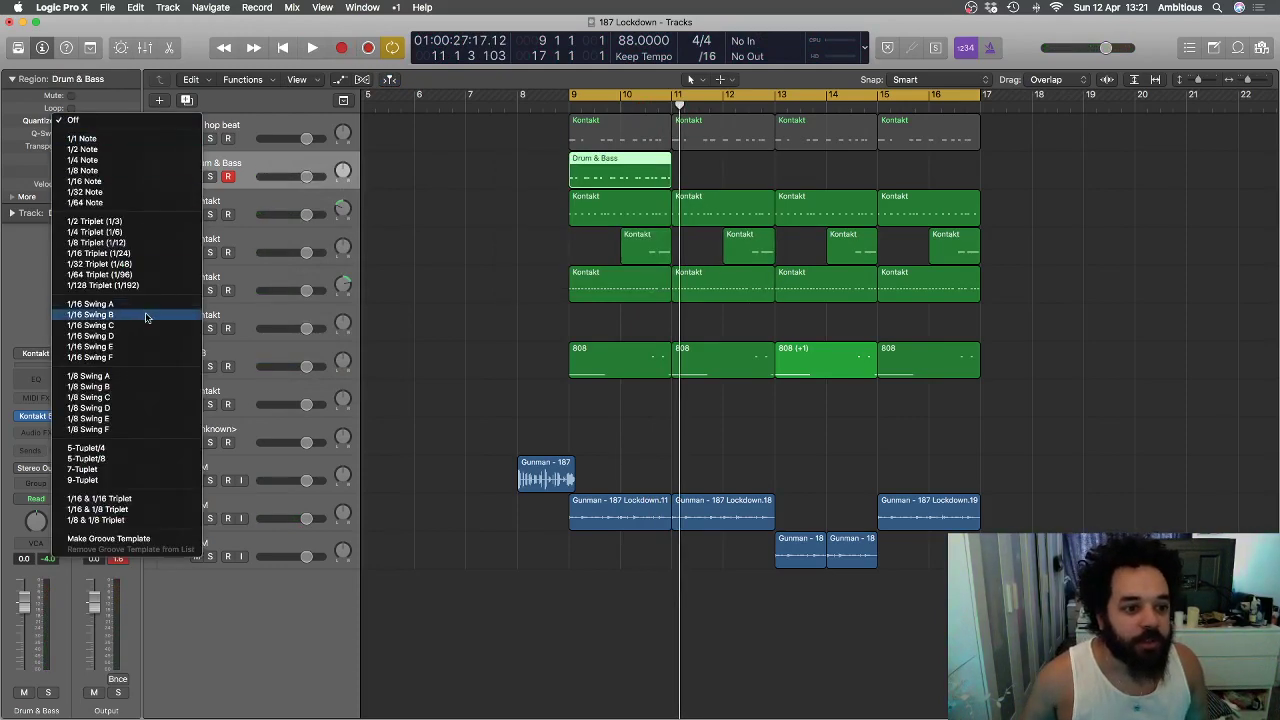
click(145, 317)
key(space)
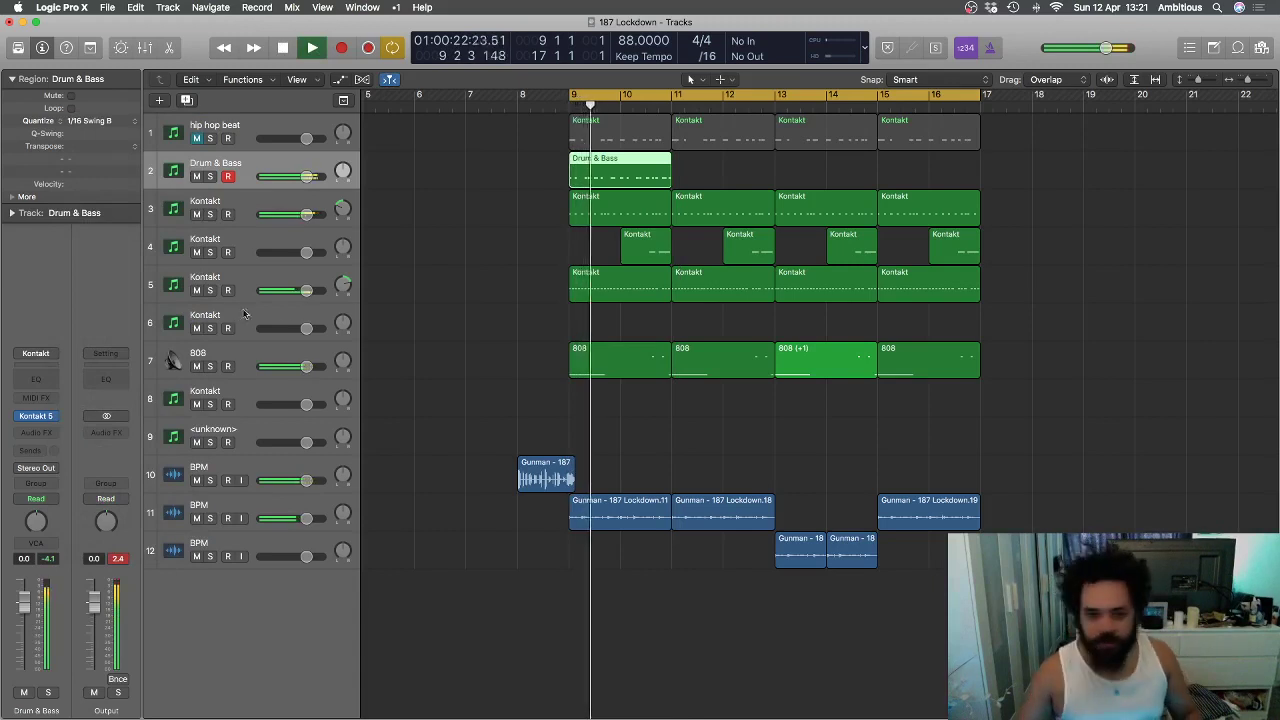
click(490, 263)
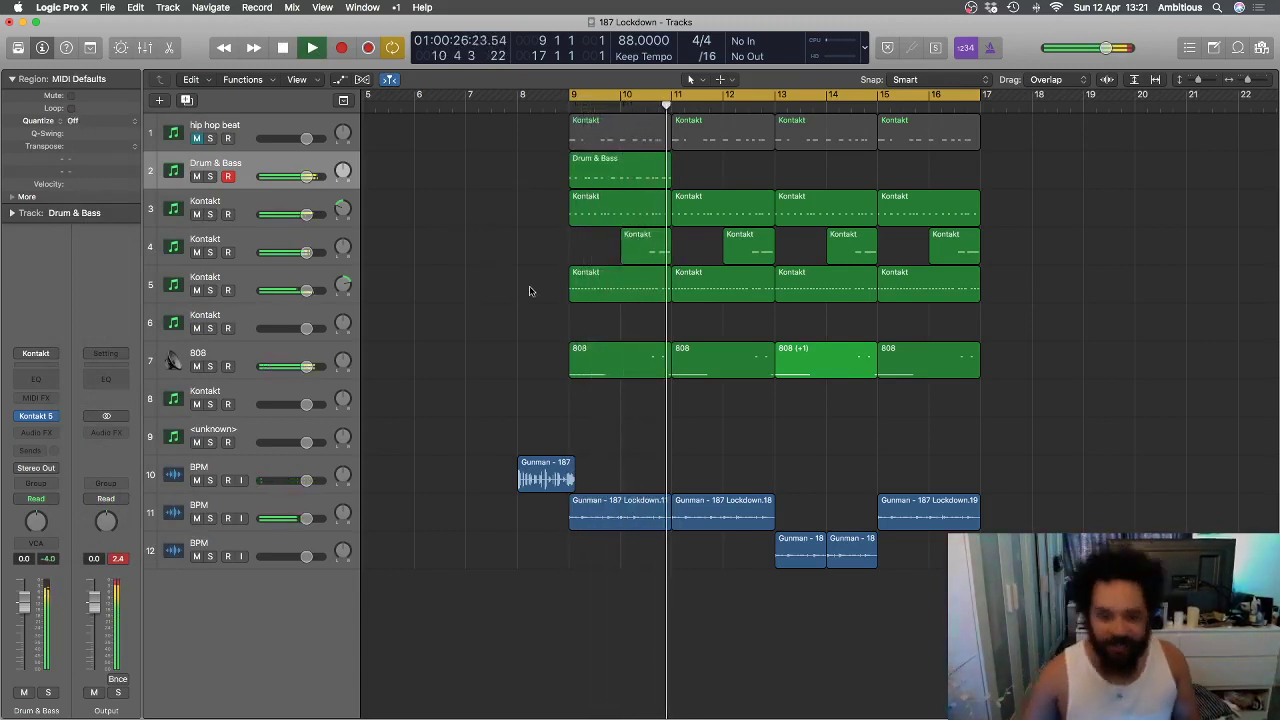
- Copy the two-bar Drum & Bass region from bar 9 to bar 13
click(635, 172)
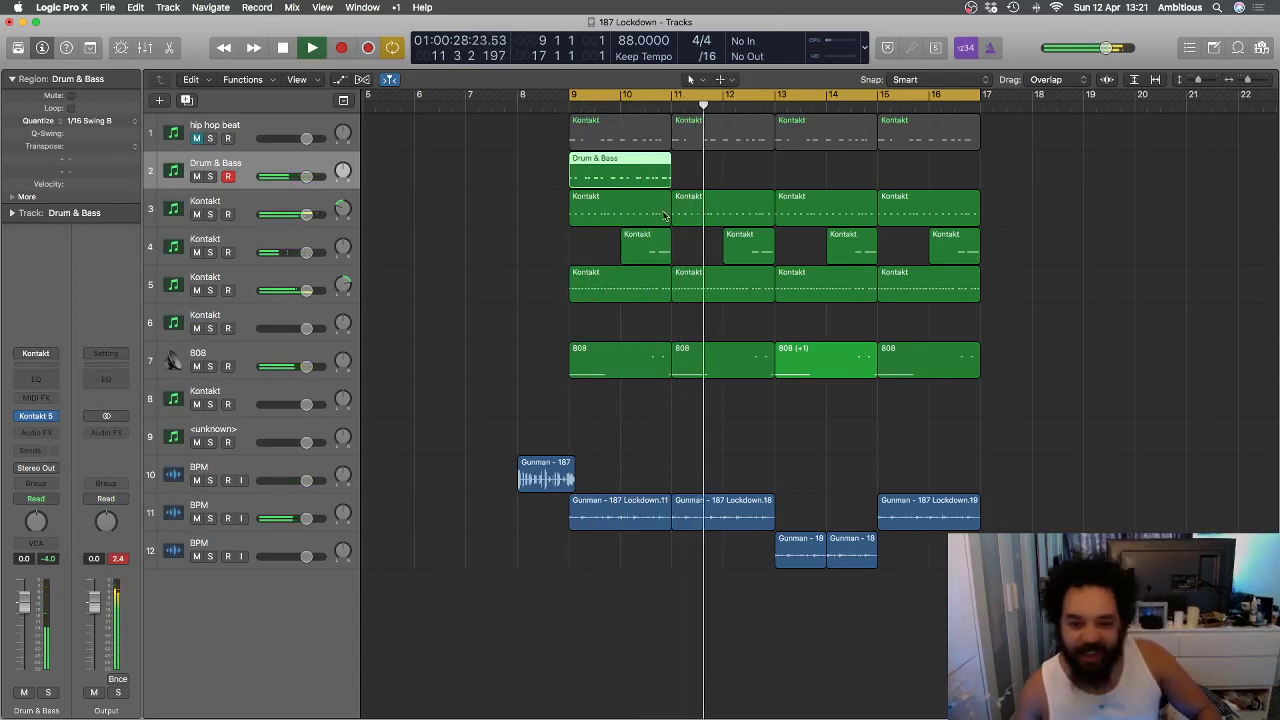
drag(626, 175, 829, 179)
click(763, 179)
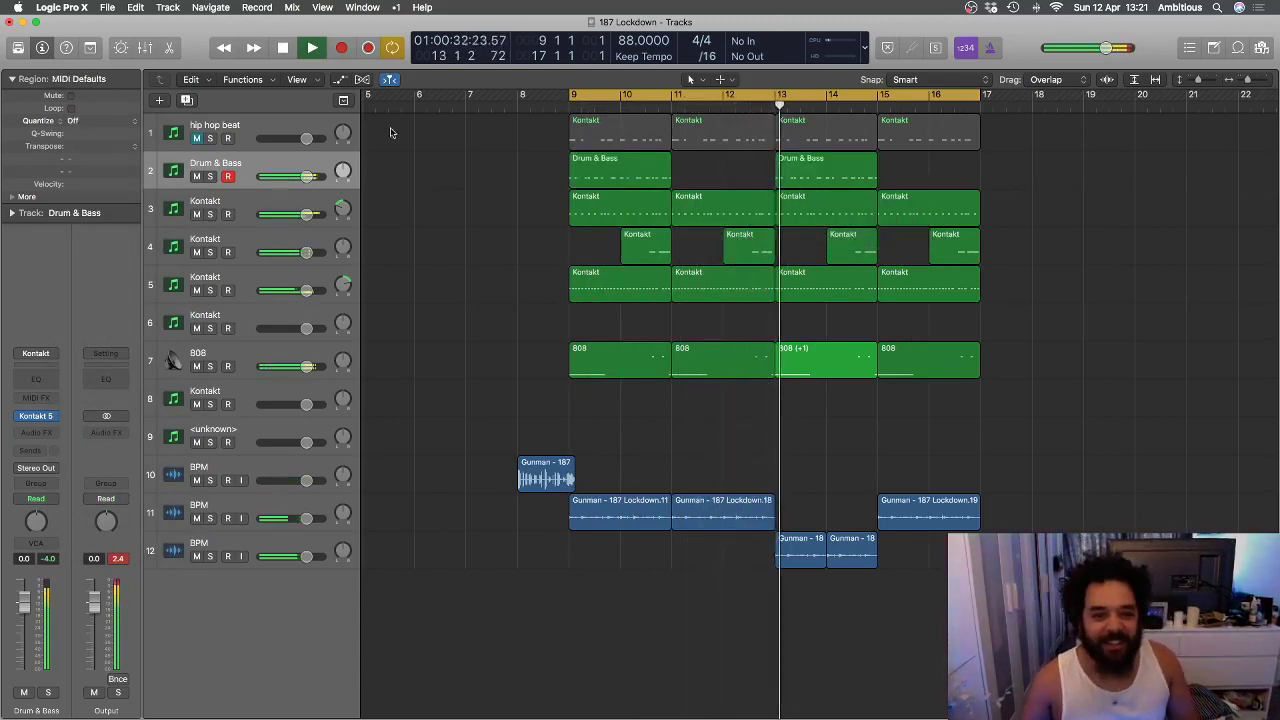
- Mute the hip hop beat regions at bars 9 and 15, and unmute the hip hop beat track
click(633, 138)
key(ctrl+m)
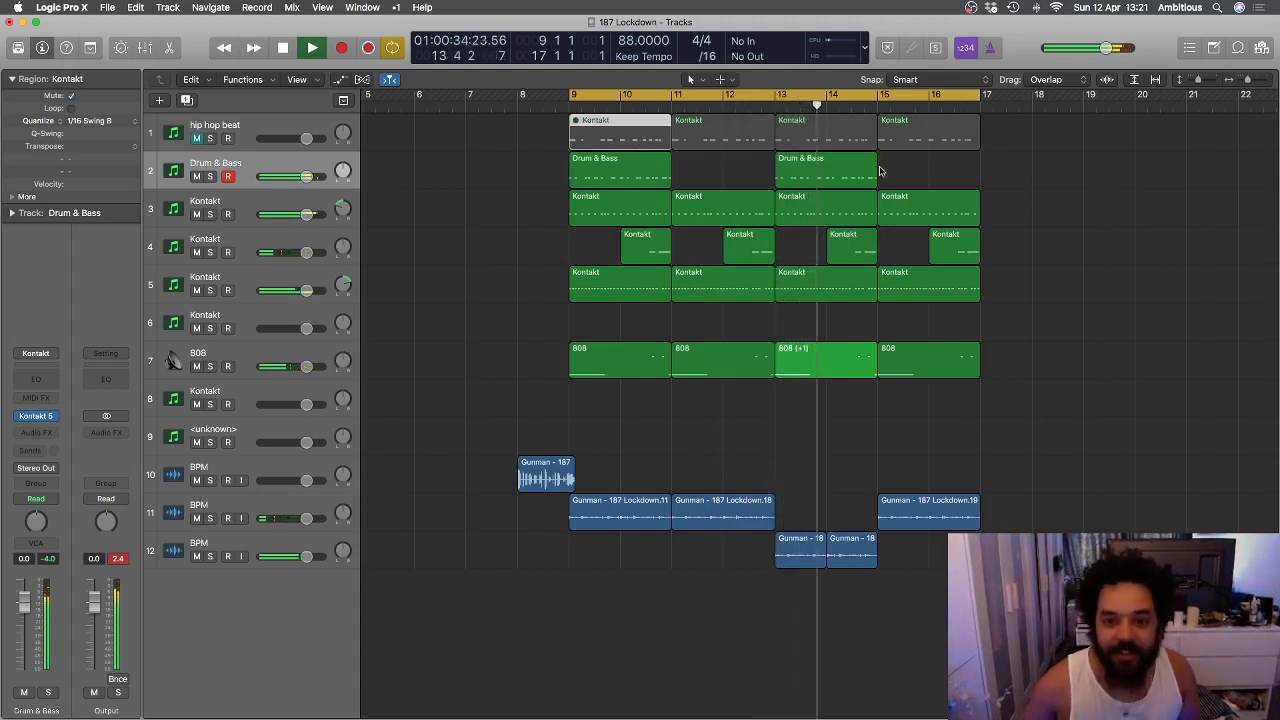
click(951, 141)
key(m)
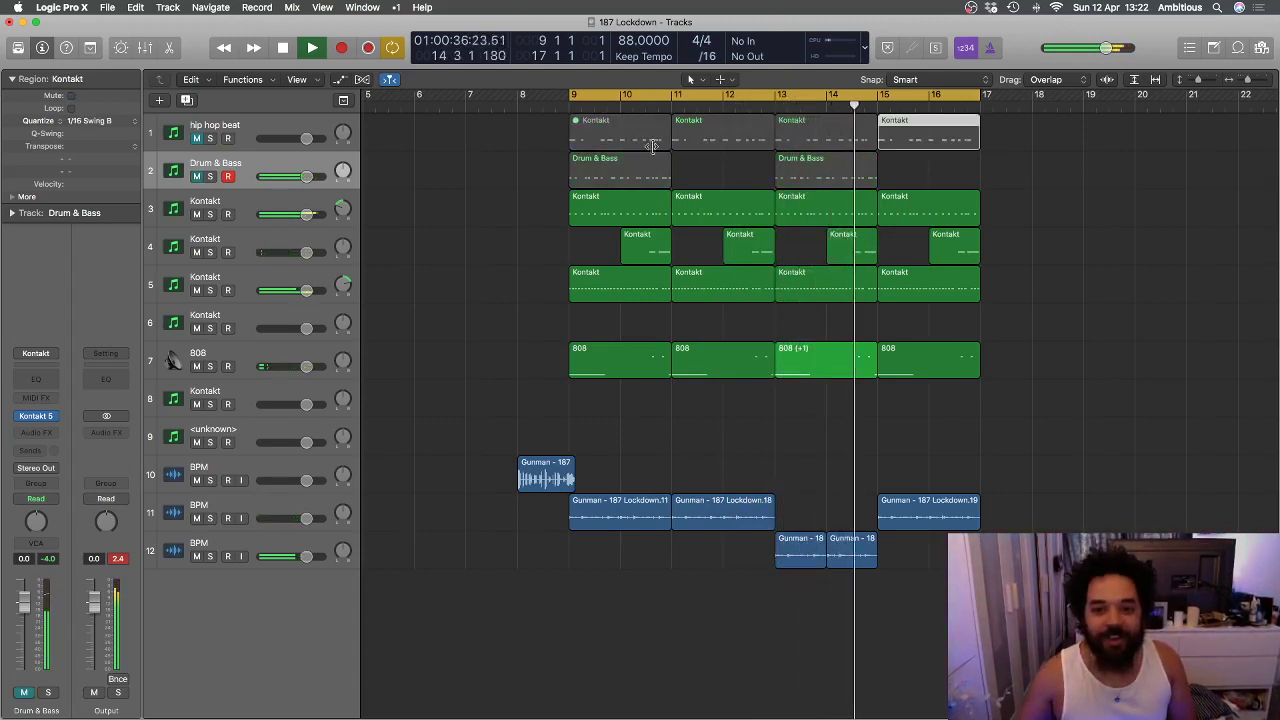
key(m)
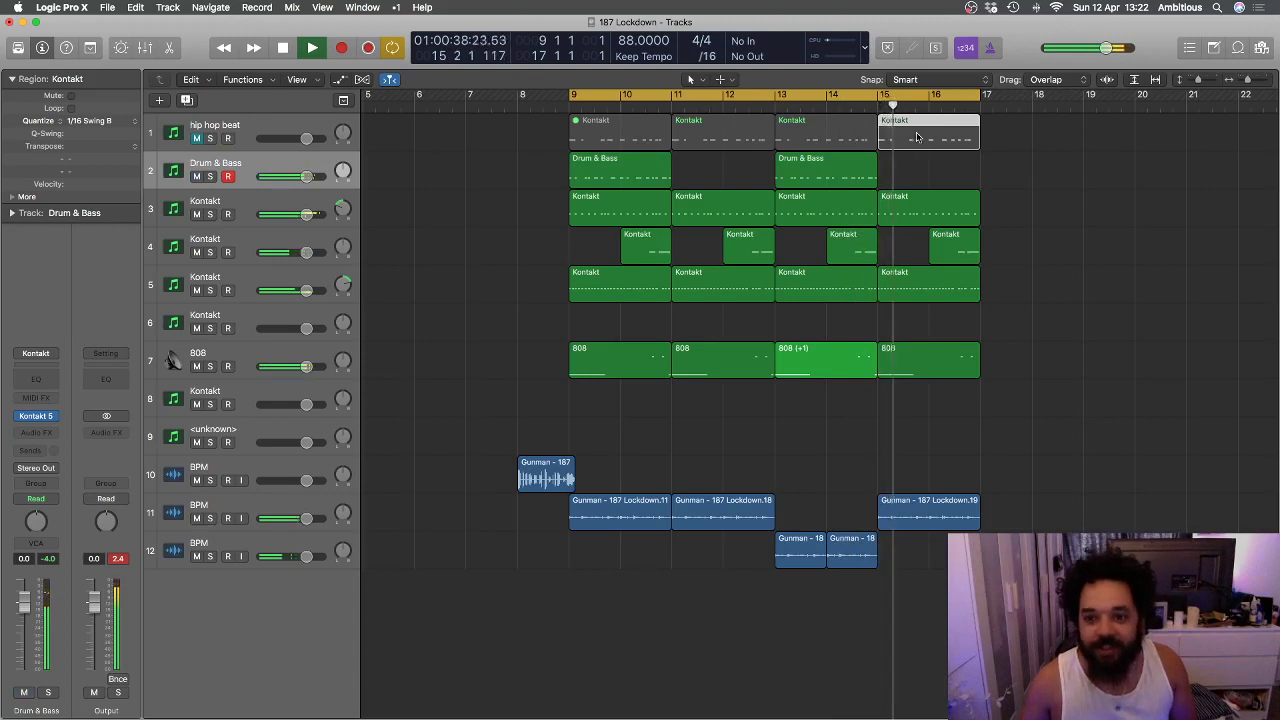
key(ctrl+m)
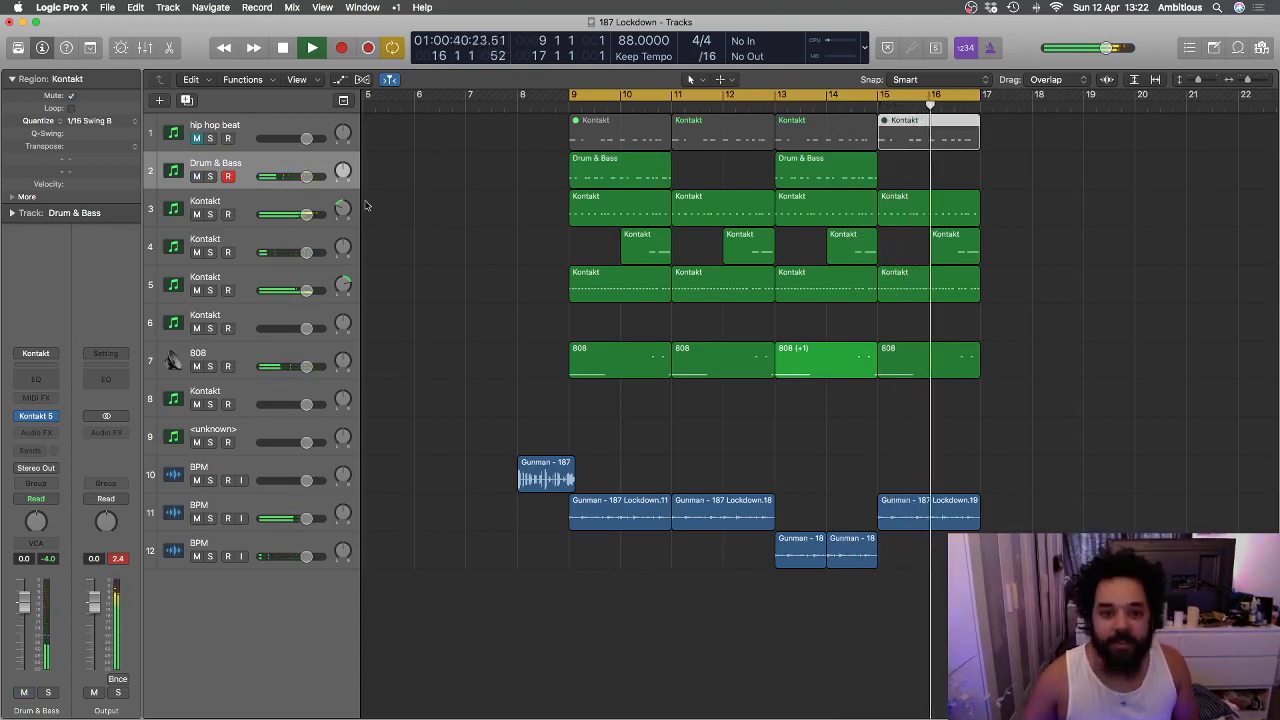
click(197, 139)
click(420, 275)
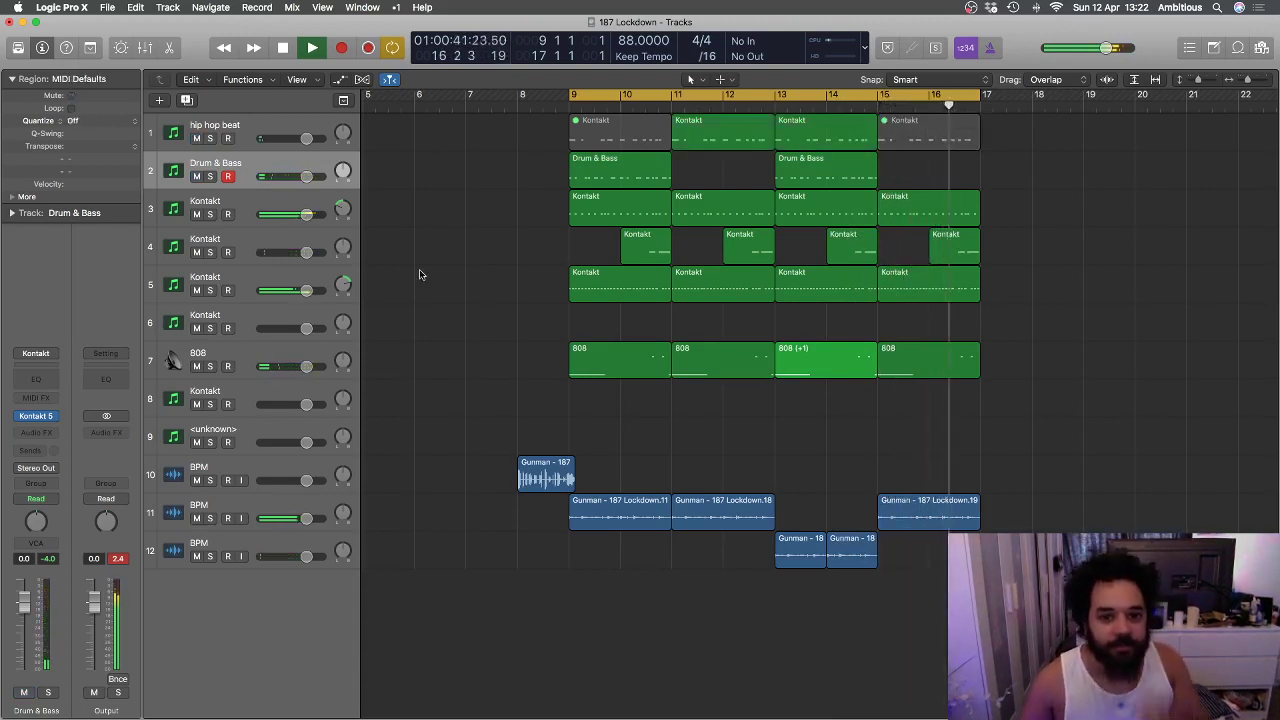
- Mute the hip hop beat region at bar 13 and unmute the one at bar 15
click(820, 135)
key(ctrl+m)
click(930, 140)
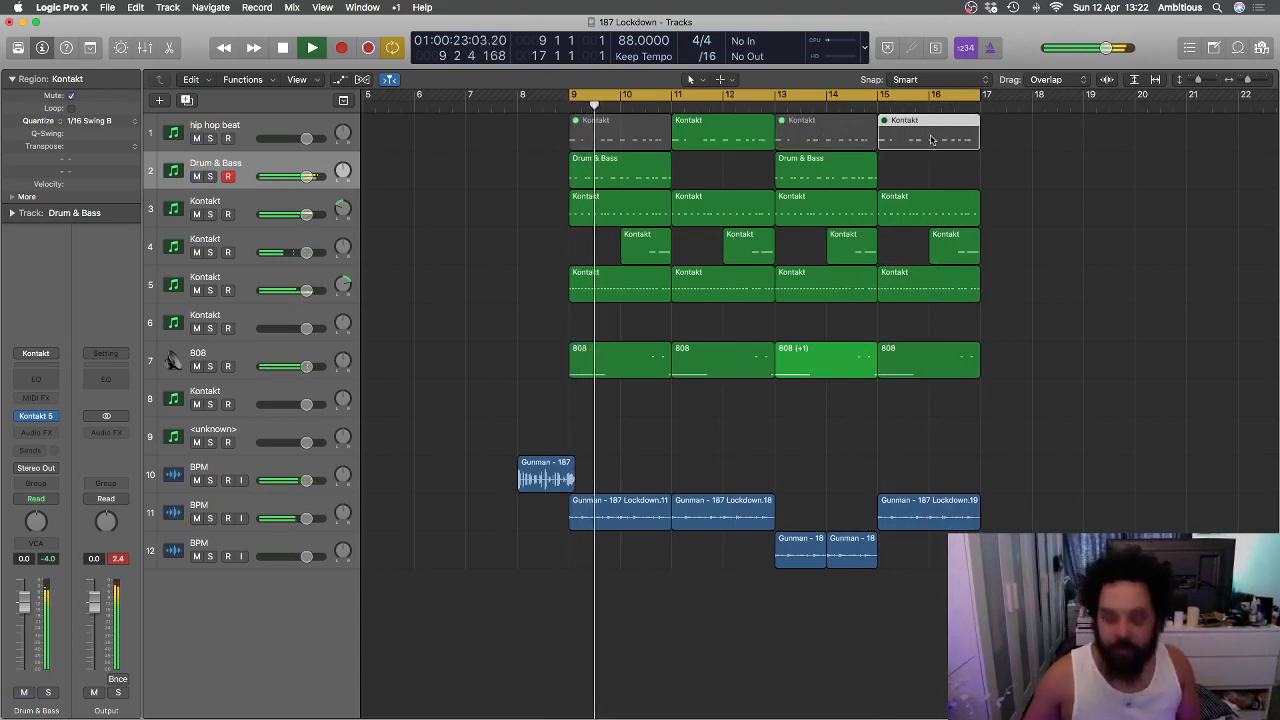
key(ctrl+m)
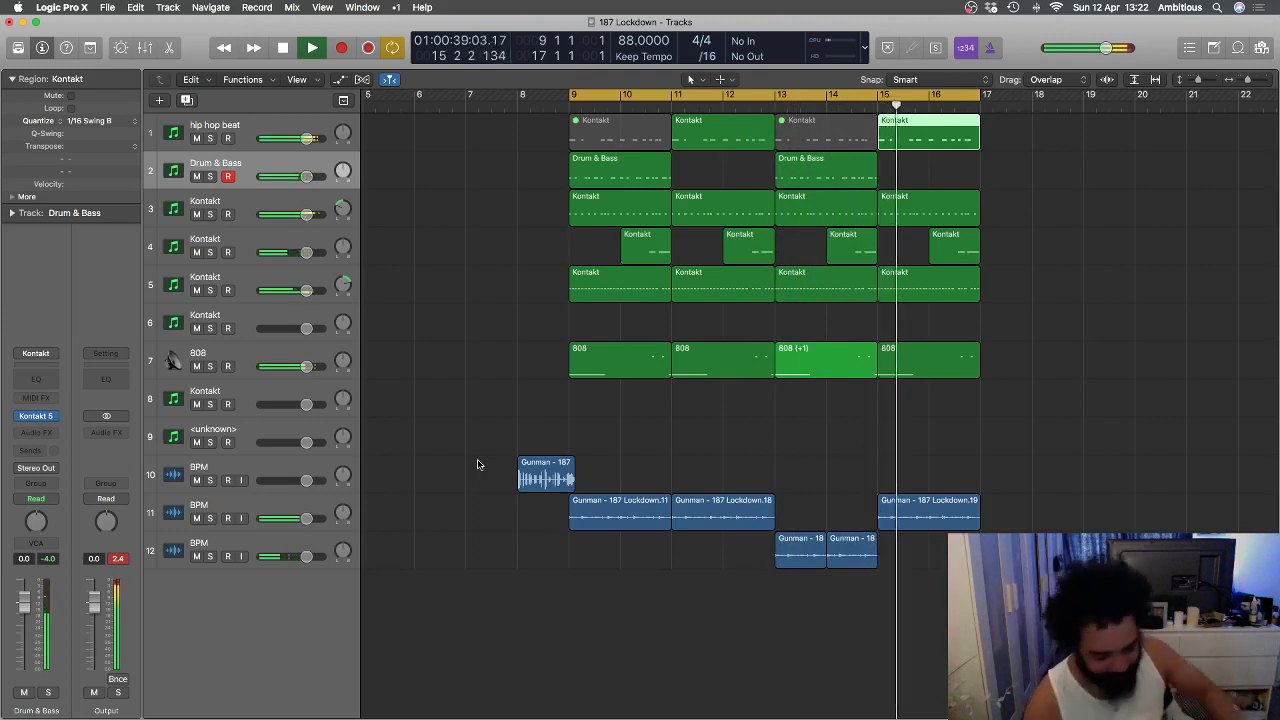
- Open the hip hop beat region at bar 11 in the Piano Roll and save the project
key(Return)
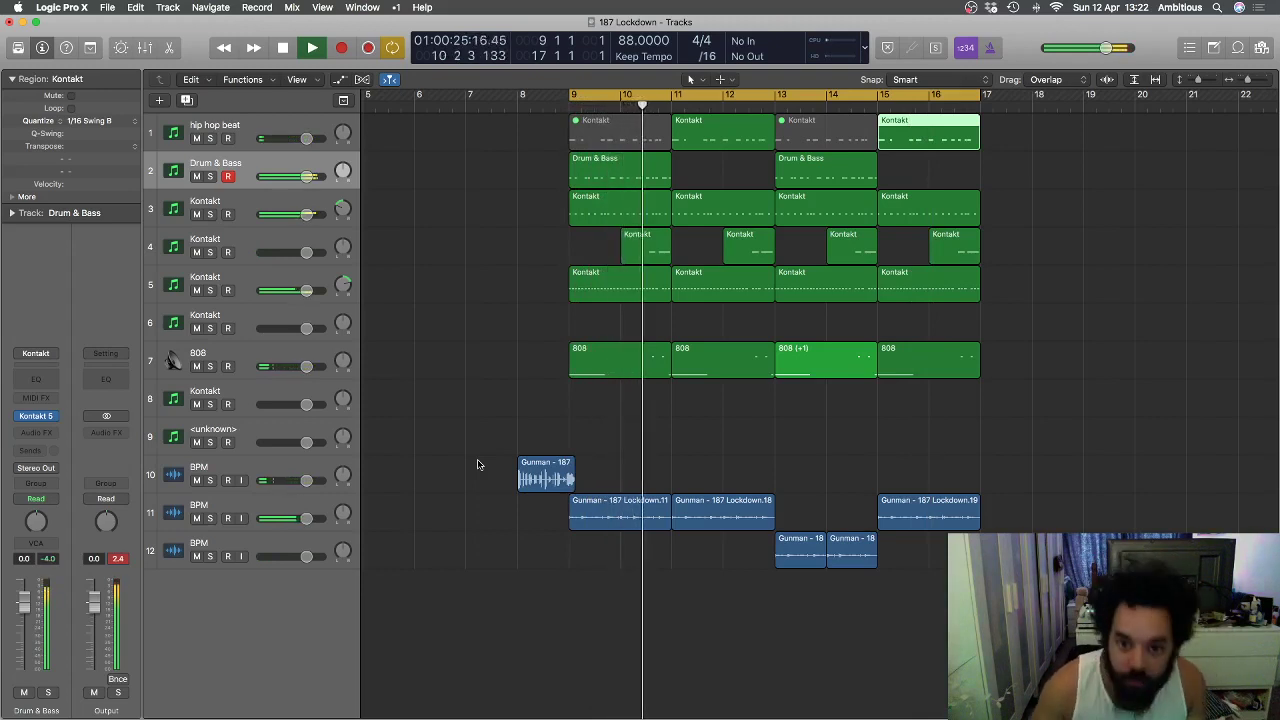
double_click(705, 135)
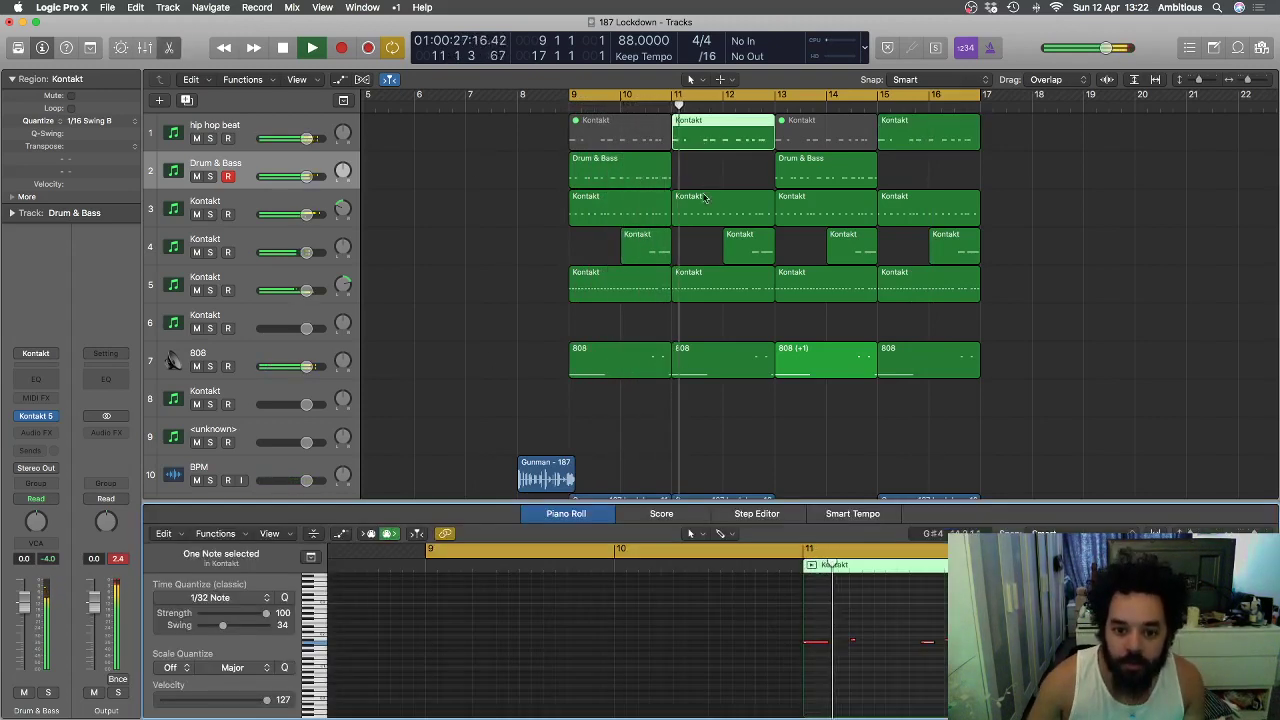
click(490, 188)
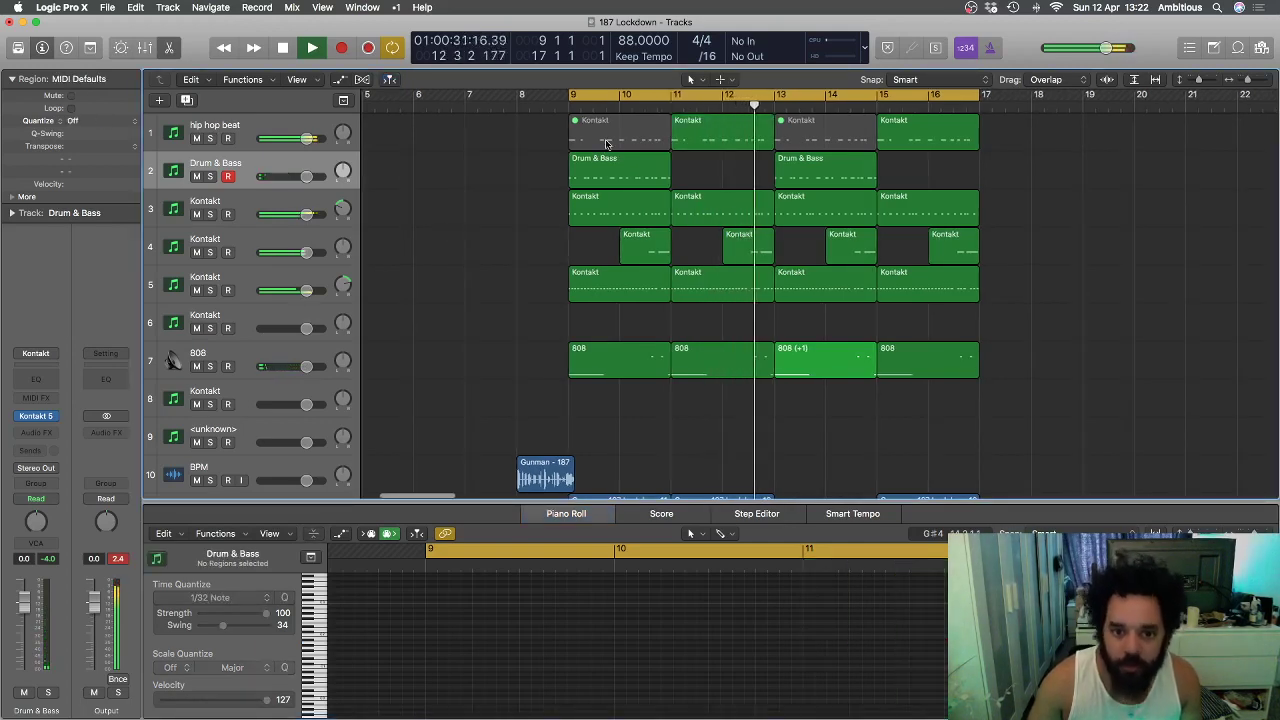
scroll(522, 196, right, 2)
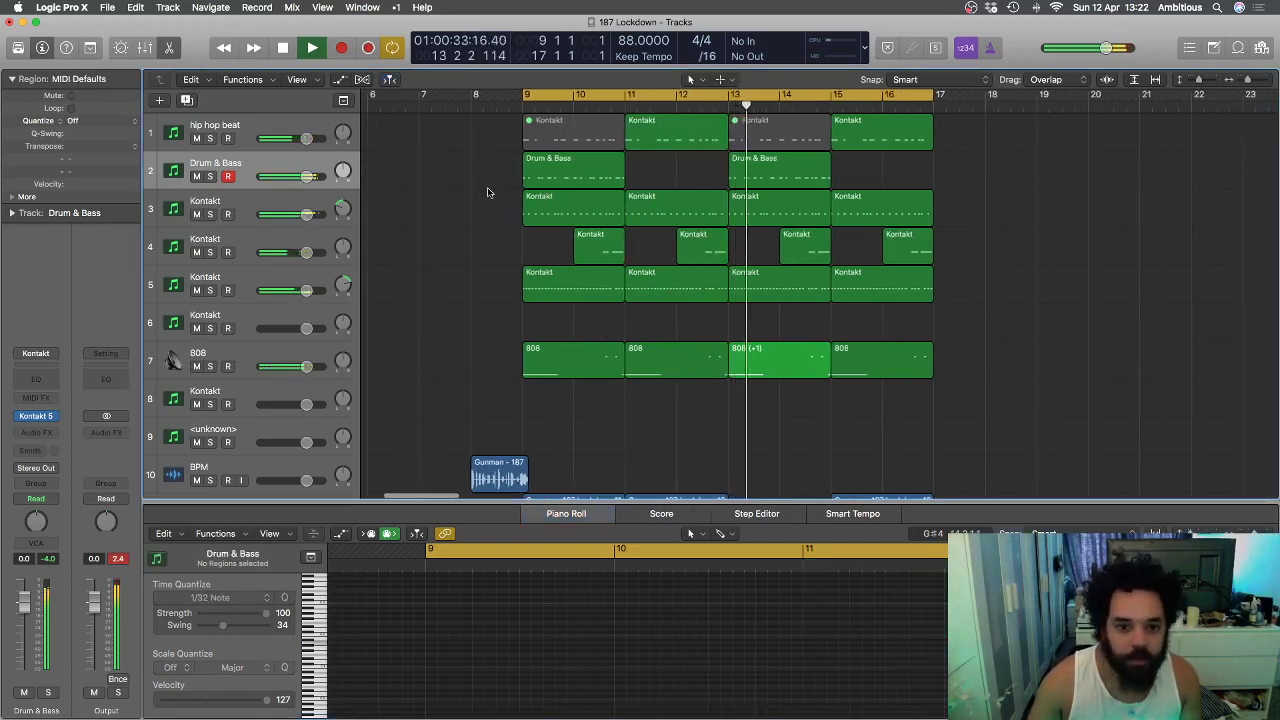
scroll(1027, 294, down, 3)
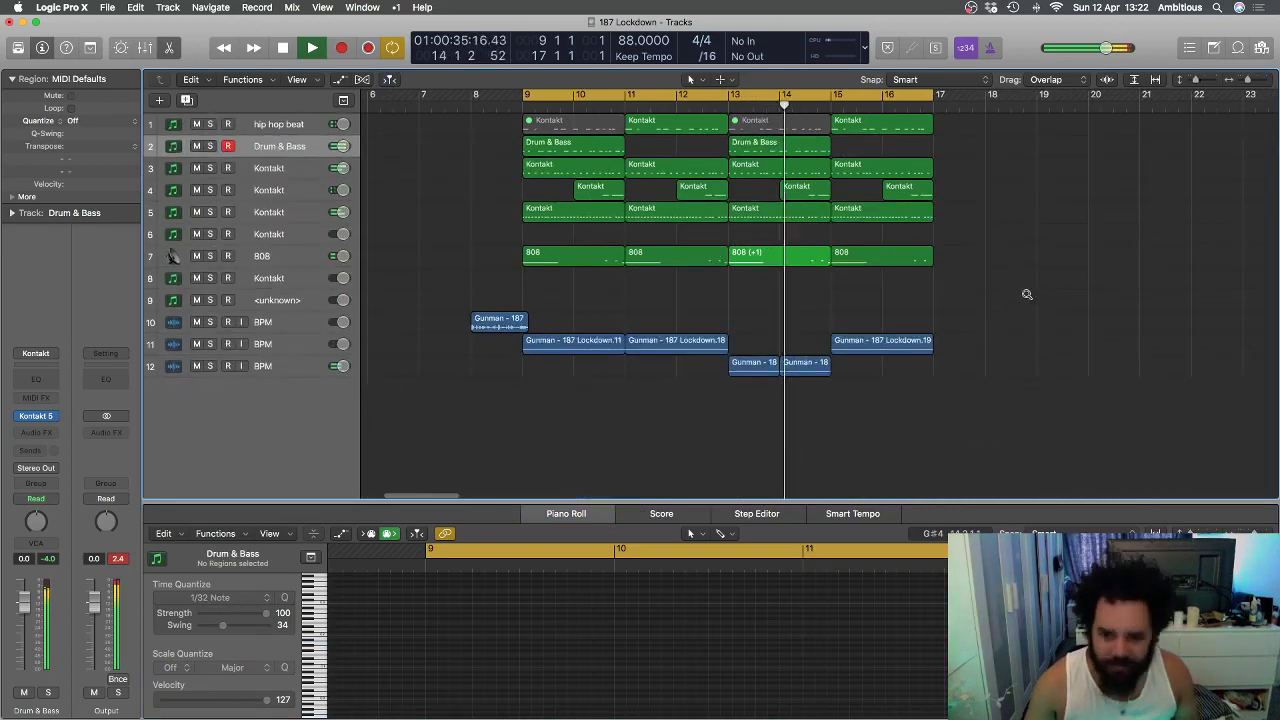
key(super+s)
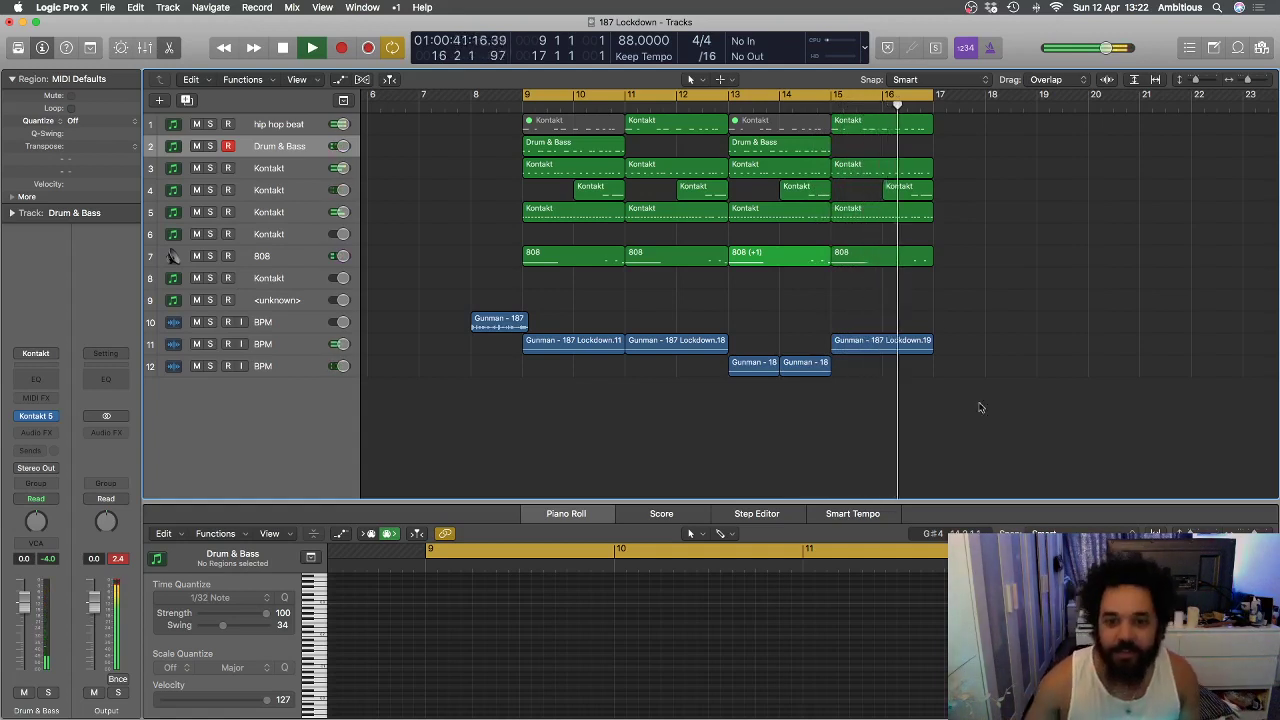
- Set the cycle range to bars 11 to 13 and play that section in a loop
click(638, 121)
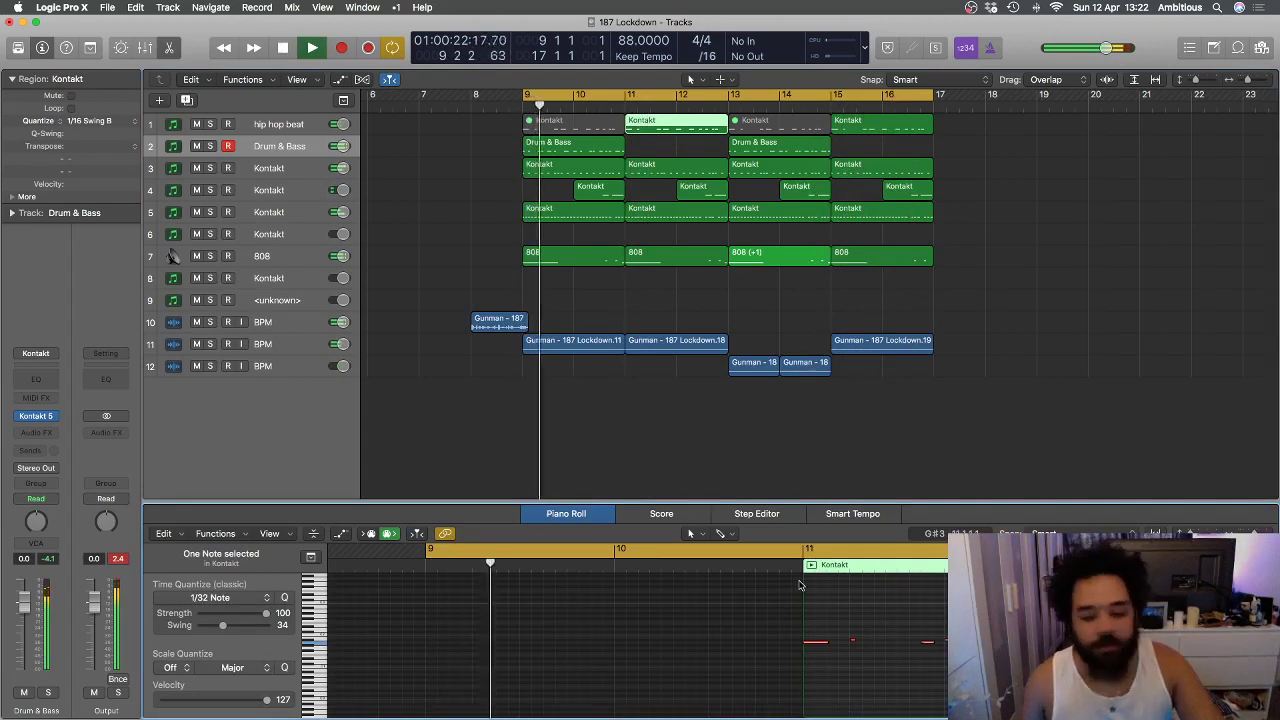
click(659, 95)
drag(626, 95, 729, 108)
click(1078, 420)
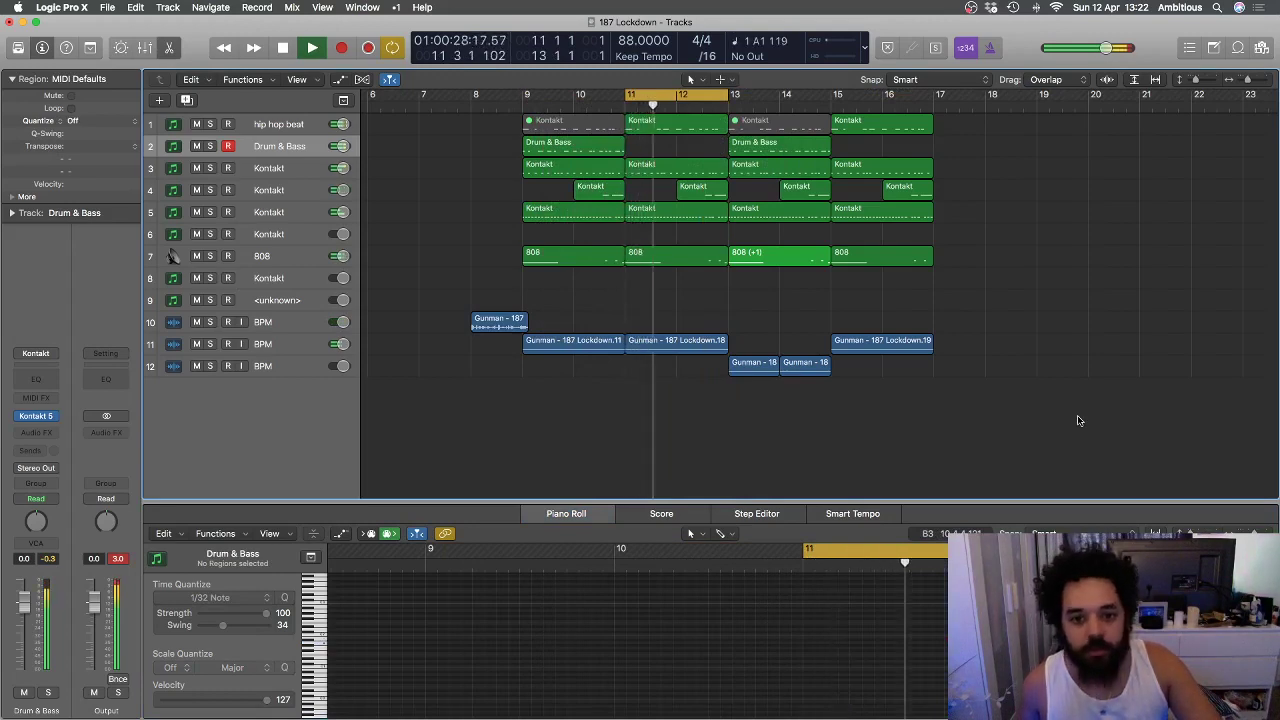
- Play the arrangement from the Drum & Bass region at bar 9 into the hip hop section
scroll(986, 389, left, 5)
key(space)
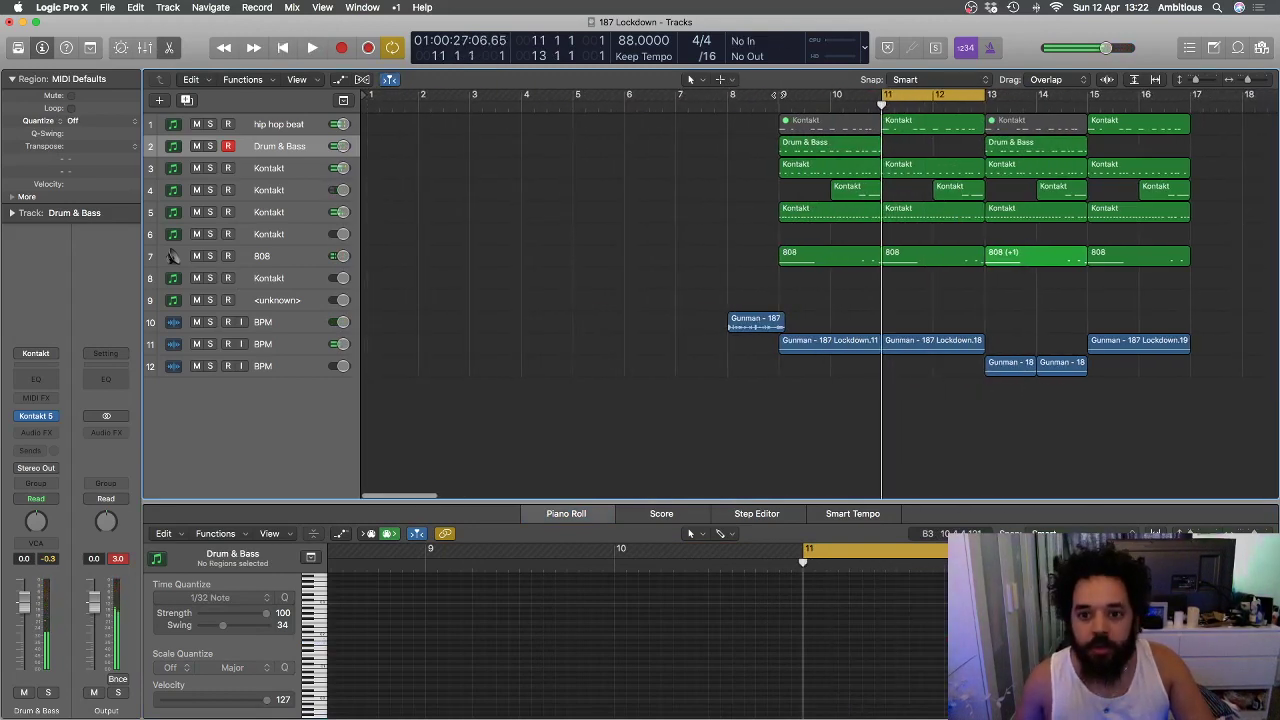
click(780, 108)
click(817, 155)
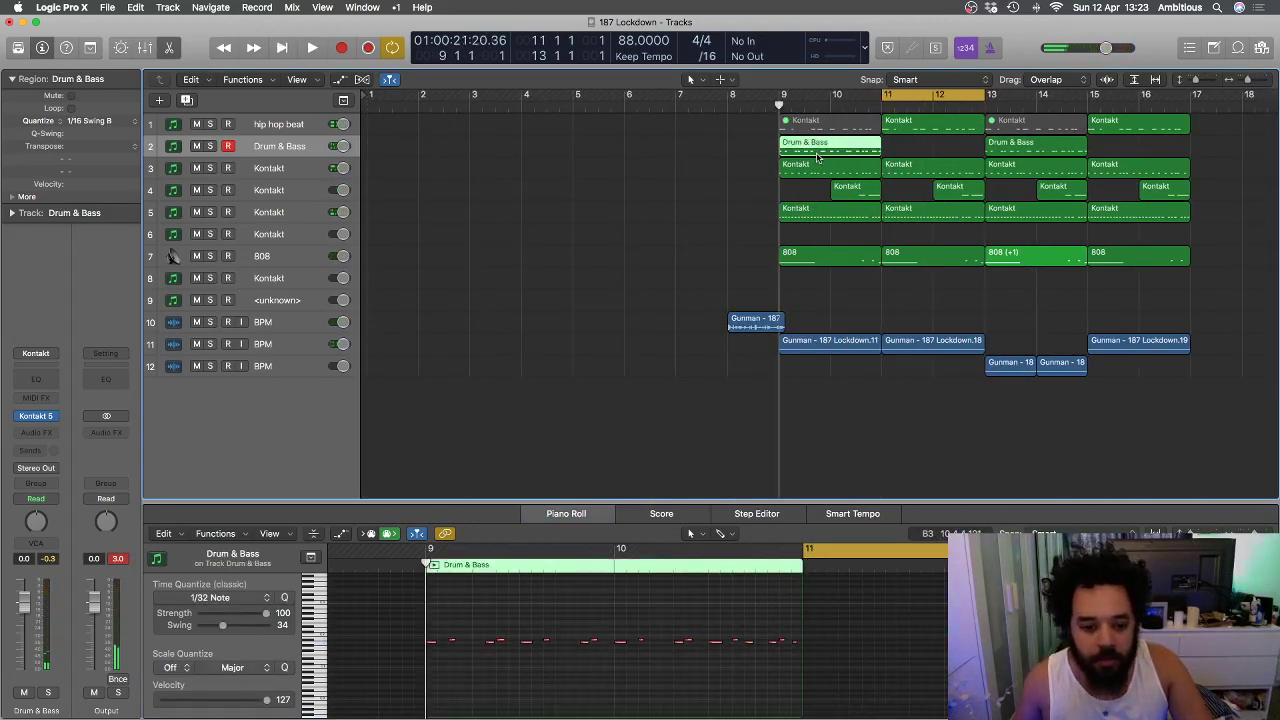
key(space)
click(781, 104)
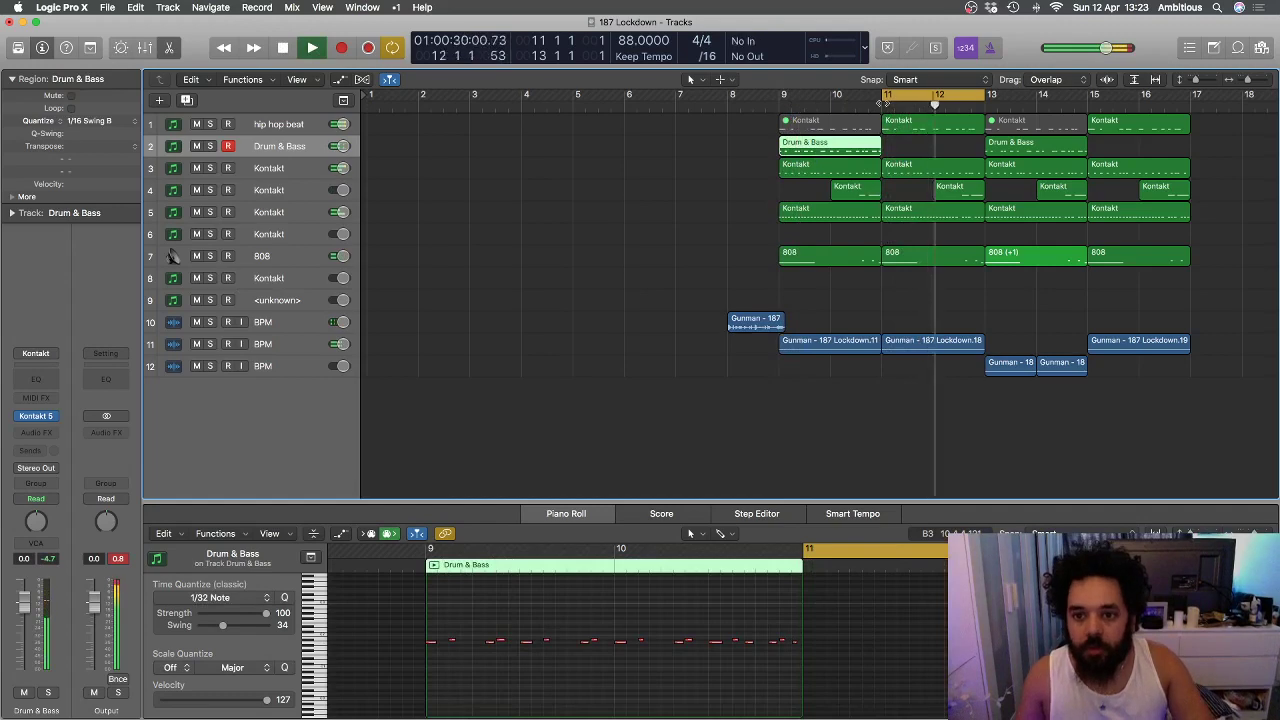
- Record additional drum hits into the hip hop beat region at bar 11 while the section loops
click(892, 124)
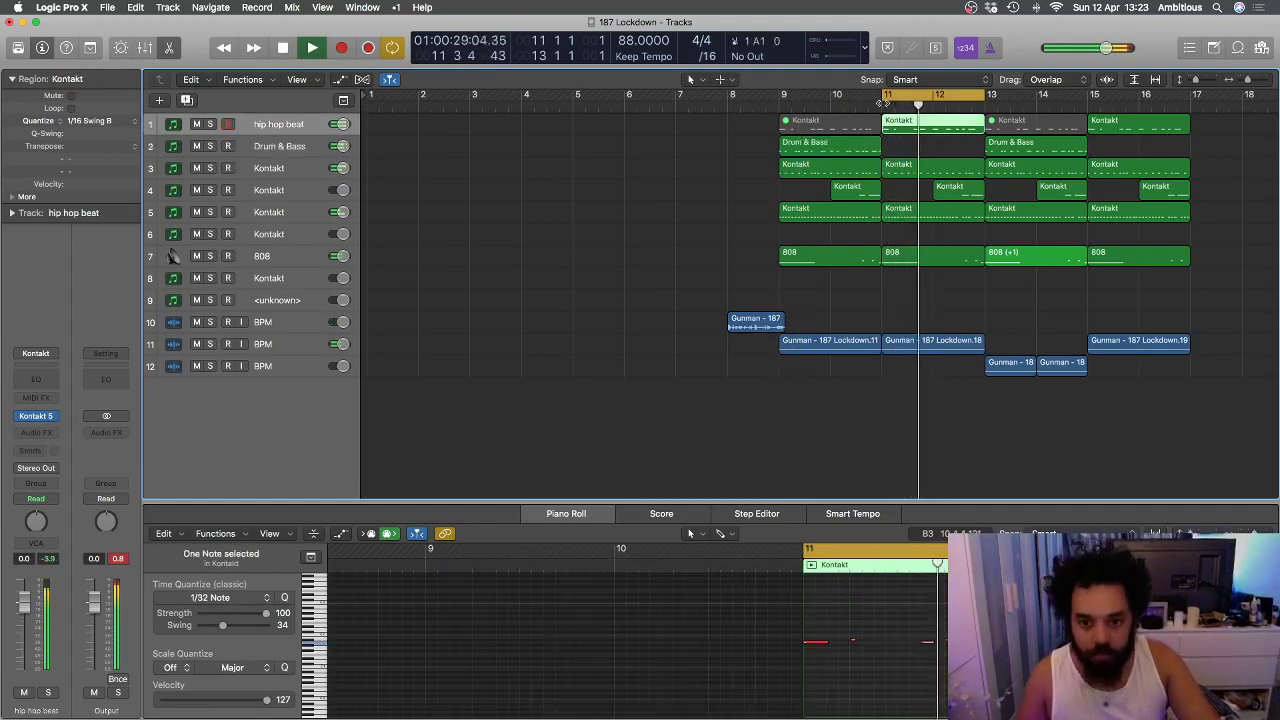
scroll(865, 110, right, 3)
key(r)
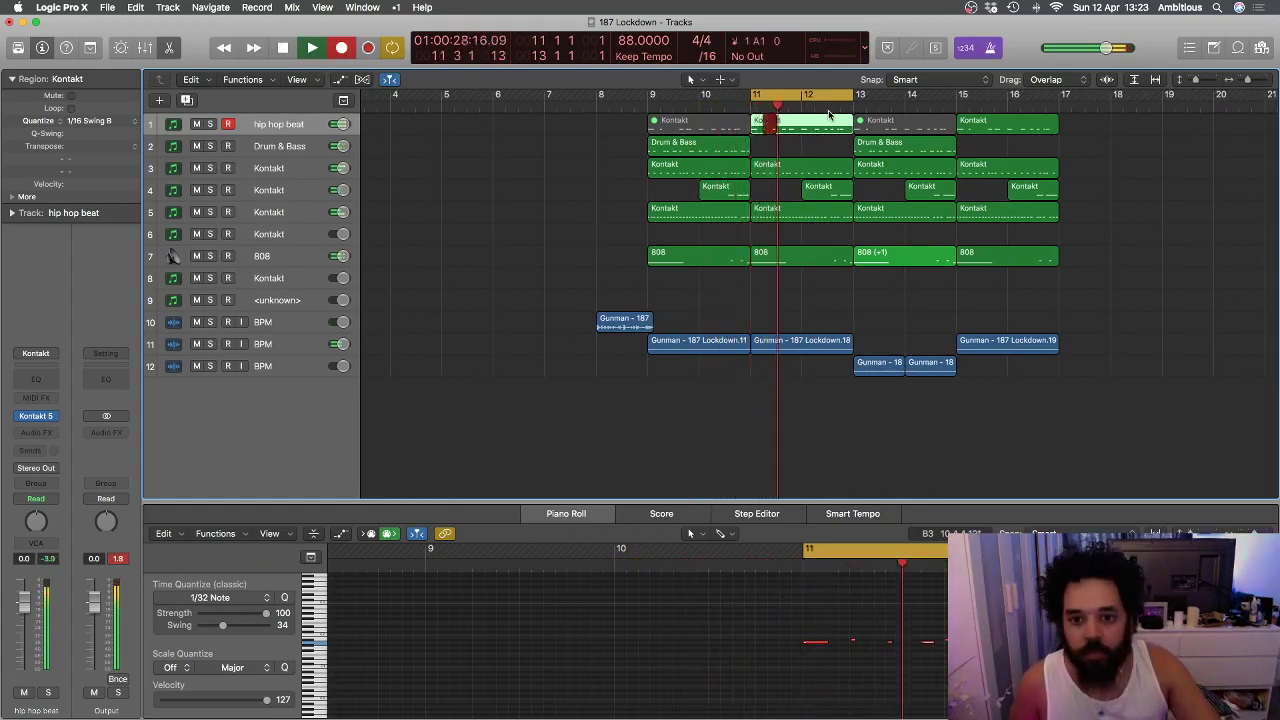
key(space)
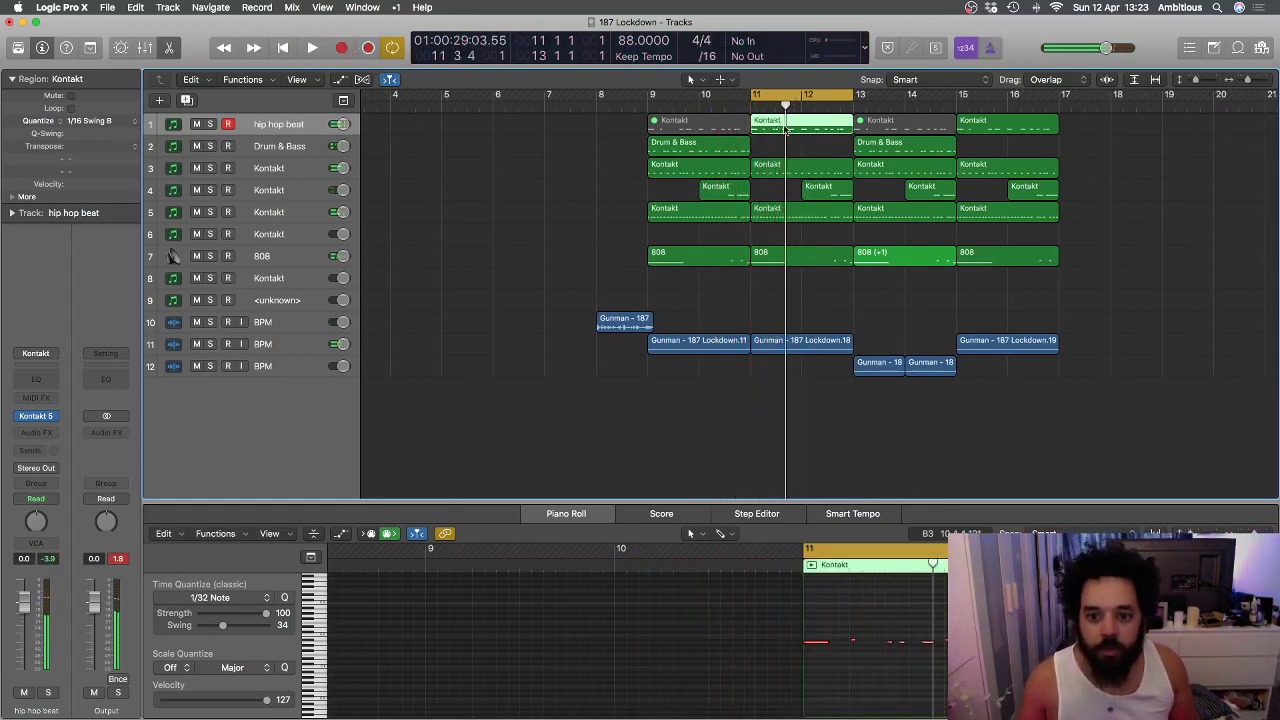
- Quantize the hip hop beat region at bar 11 to 1/16 Swing B and open it in the Piano Roll
key(e)
click(98, 123)
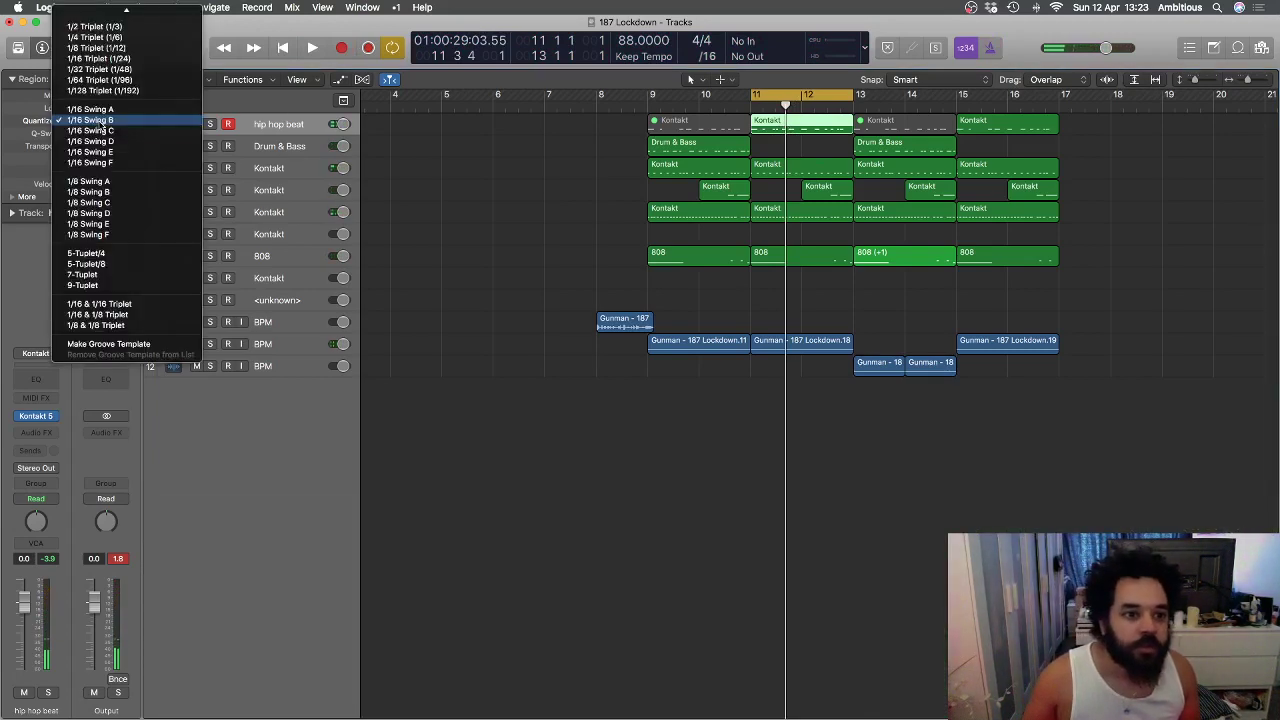
click(120, 122)
double_click(790, 122)
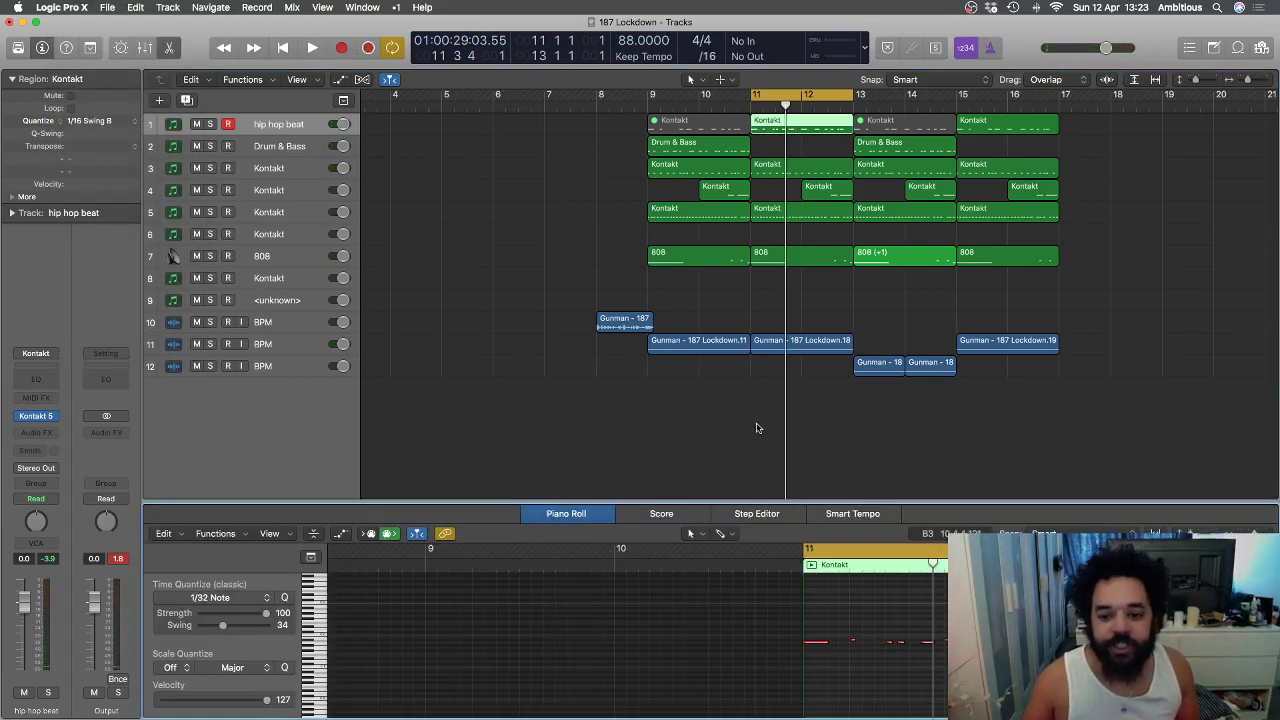
- Loop the hip hop section and delete one unwanted note from the bar 11 region in the Piano Roll
key(space)
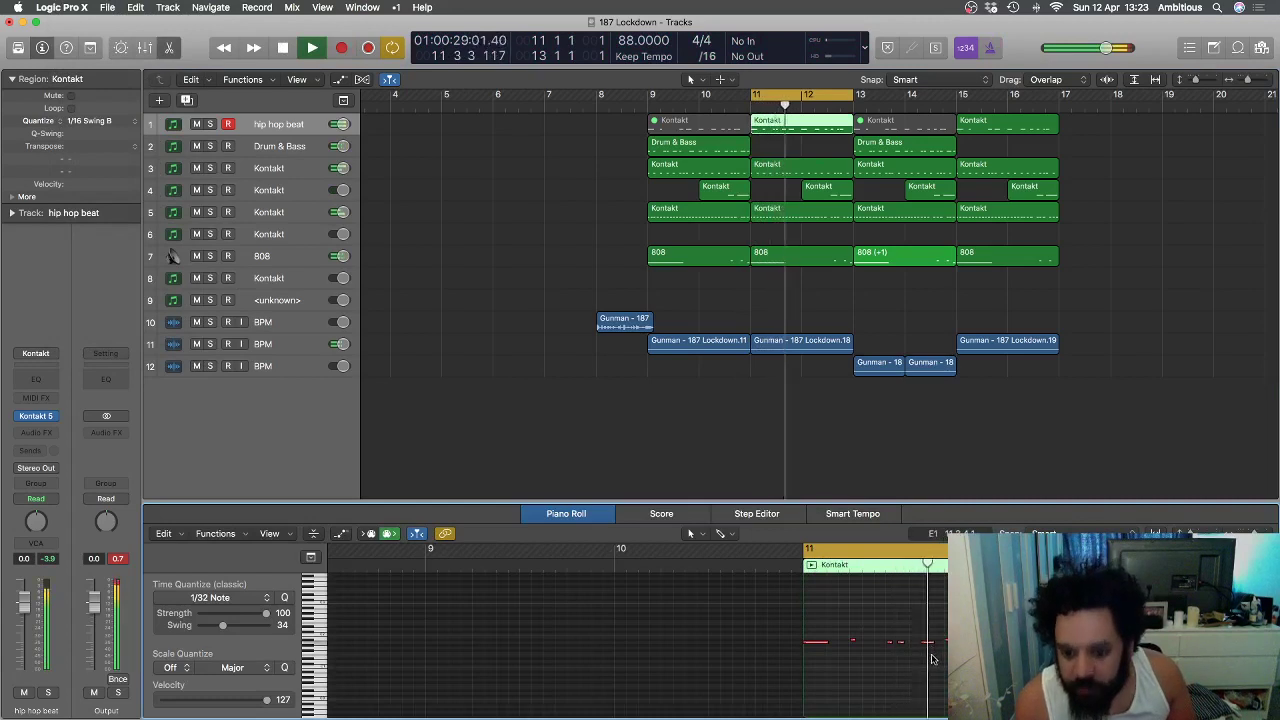
key(space)
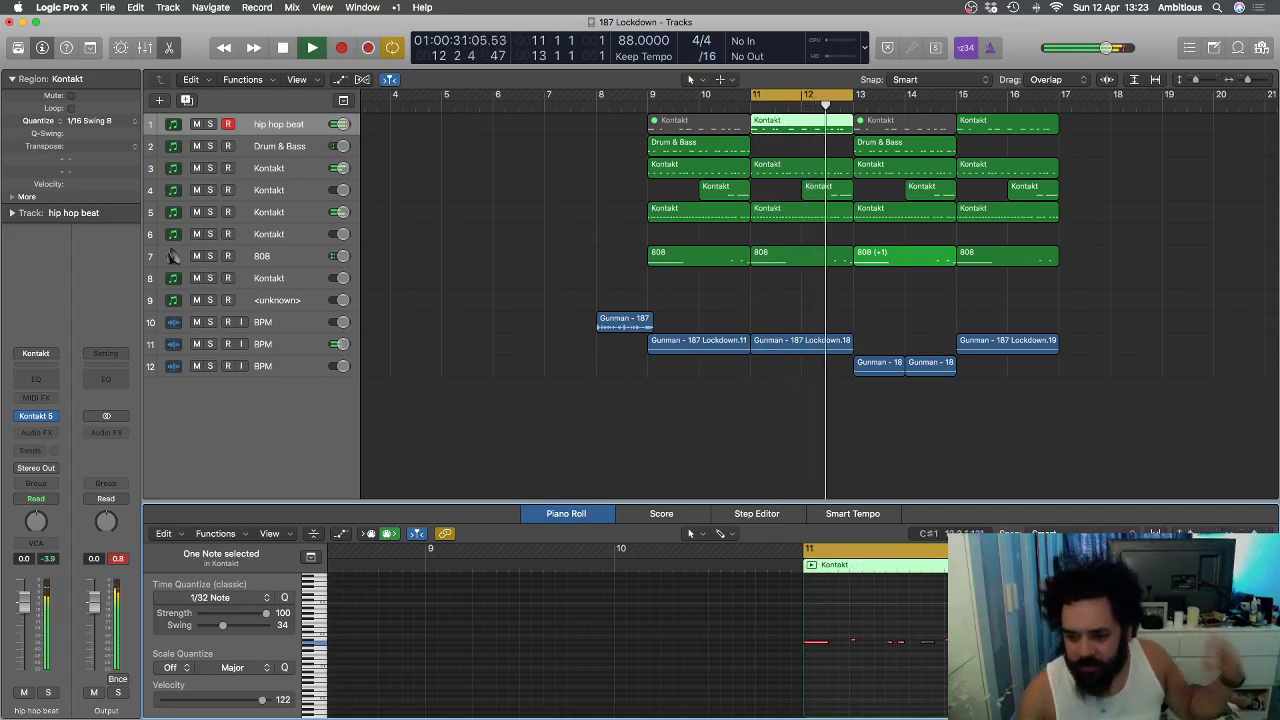
key(Delete)
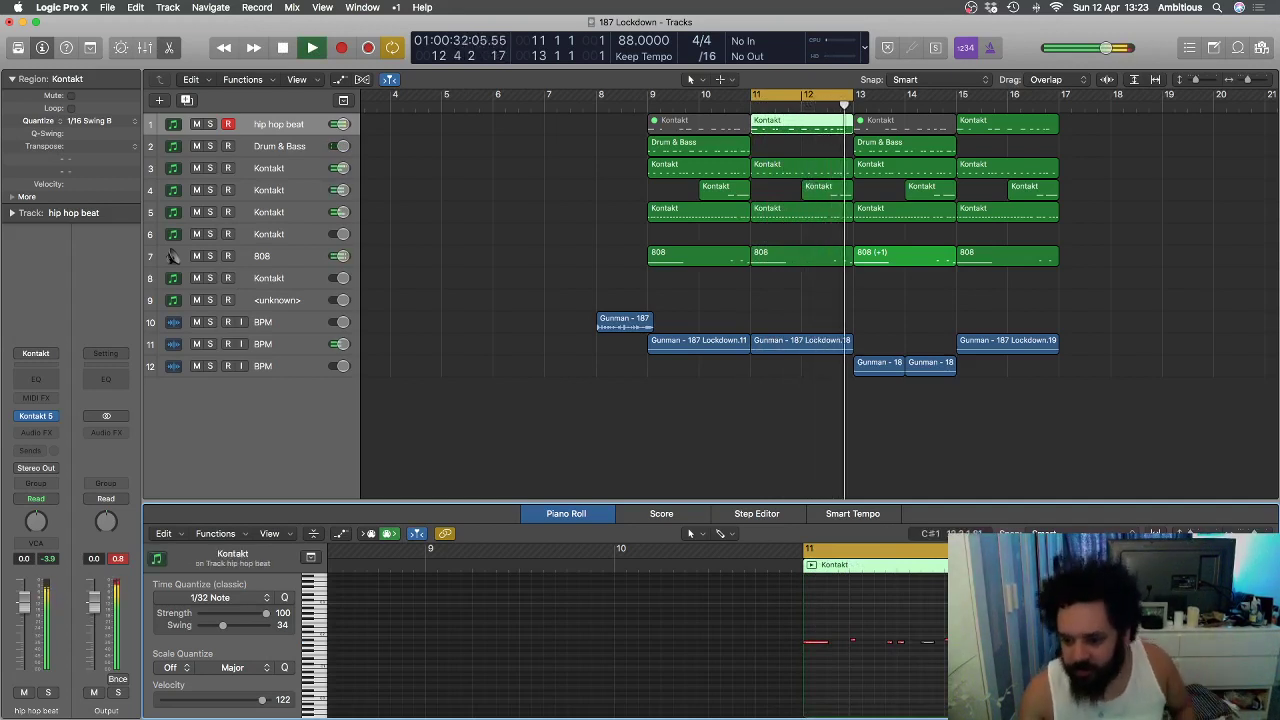
click(1031, 413)
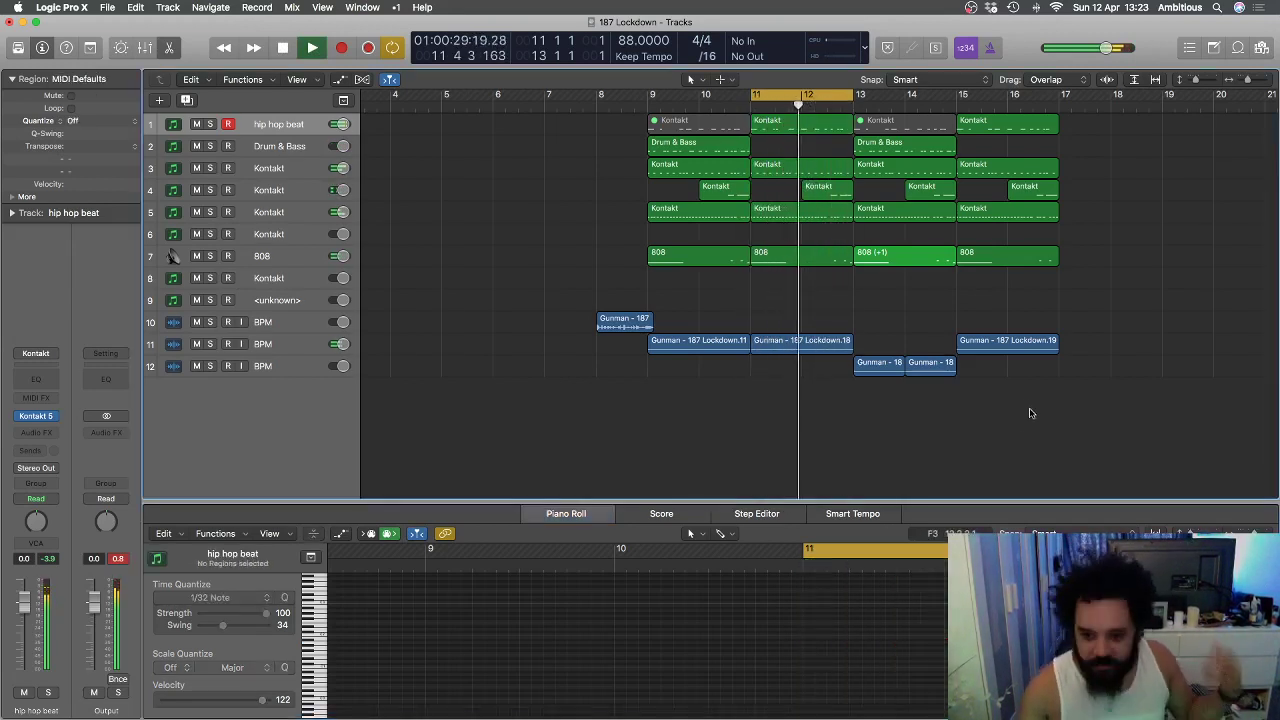
- Replace the hip hop beat region at bar 15 with a copy of the edited region from bar 11
click(956, 105)
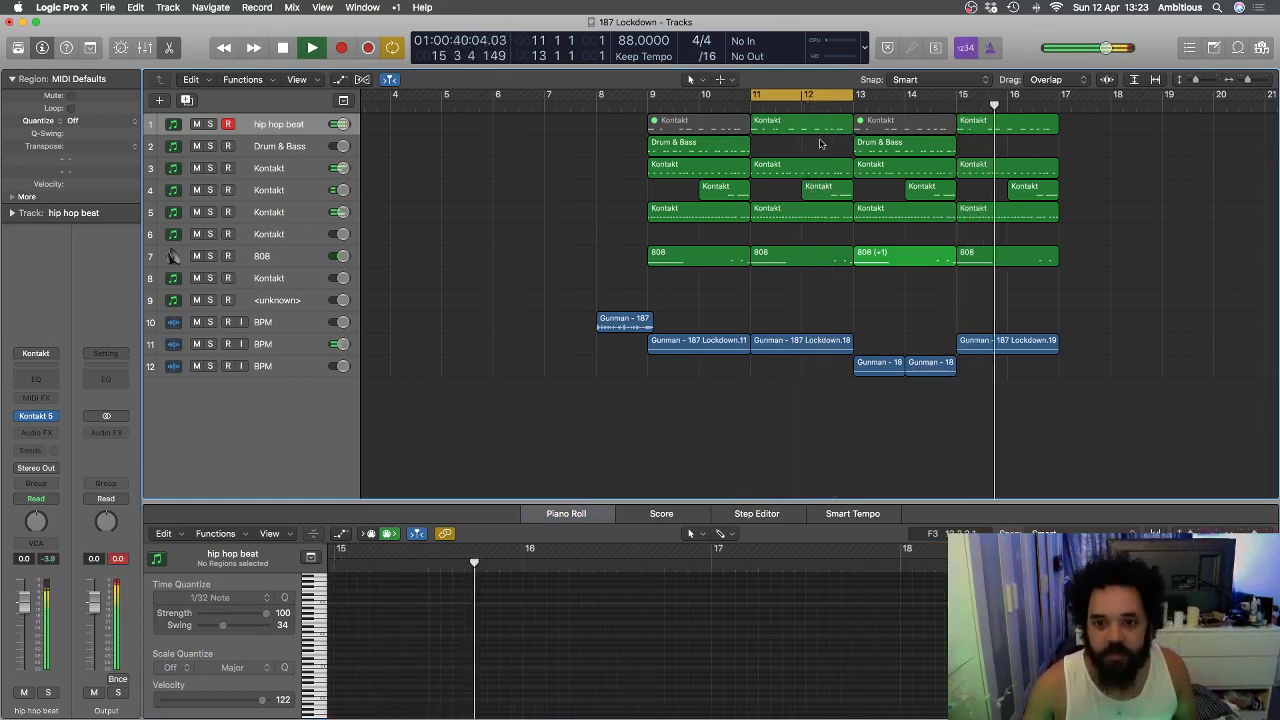
key(Return)
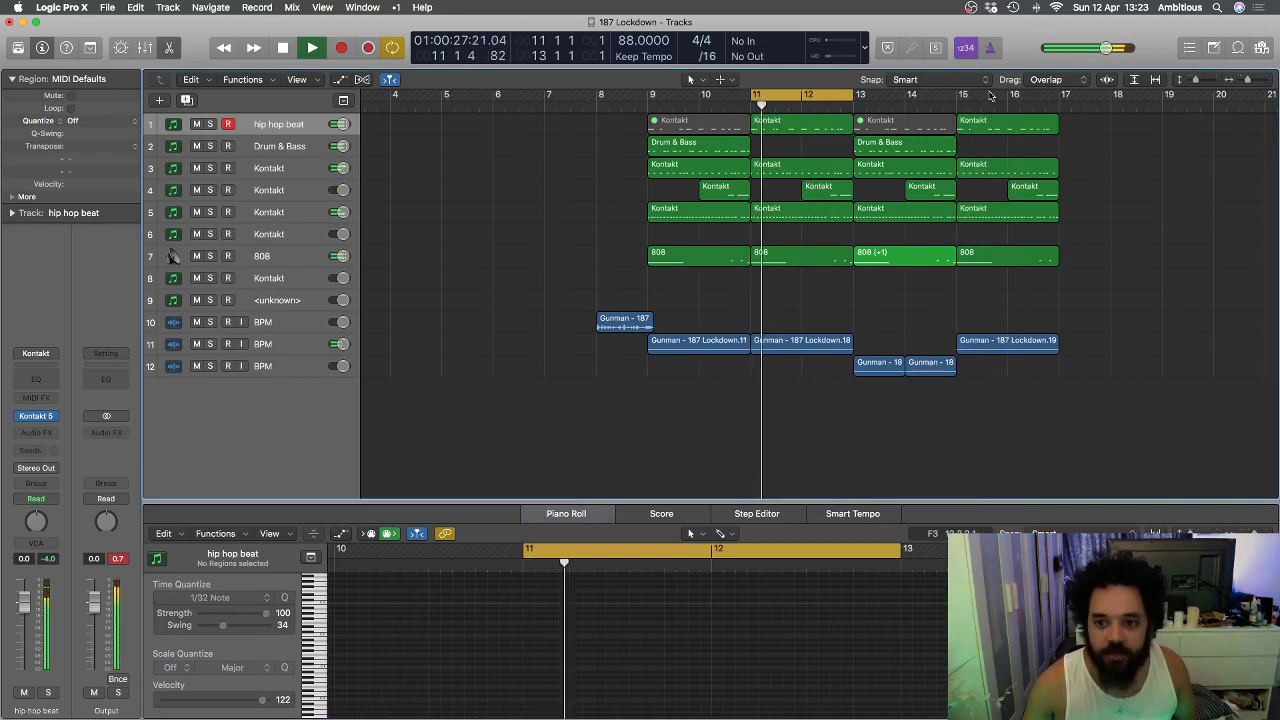
click(989, 130)
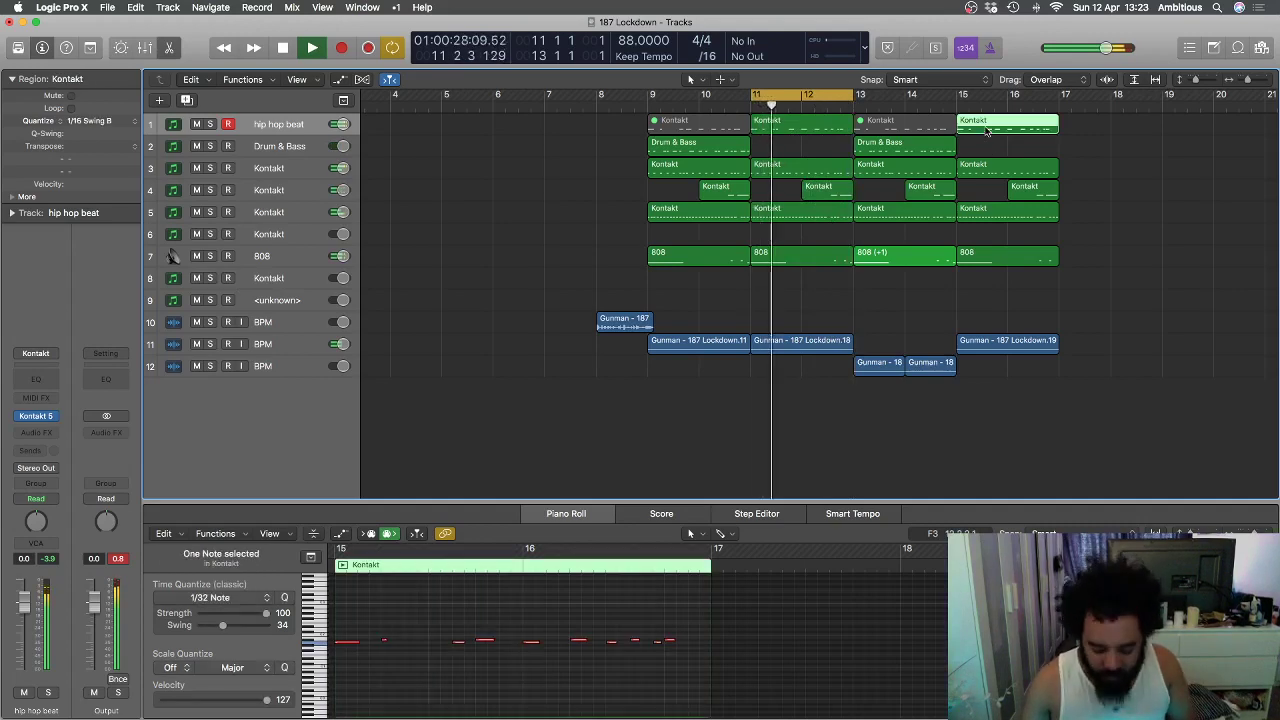
key(BackSpace)
drag(779, 128, 974, 131)
- Select all regions from bar 9 to bar 17, set the cycle range to them and play from just before bar 9
click(648, 109)
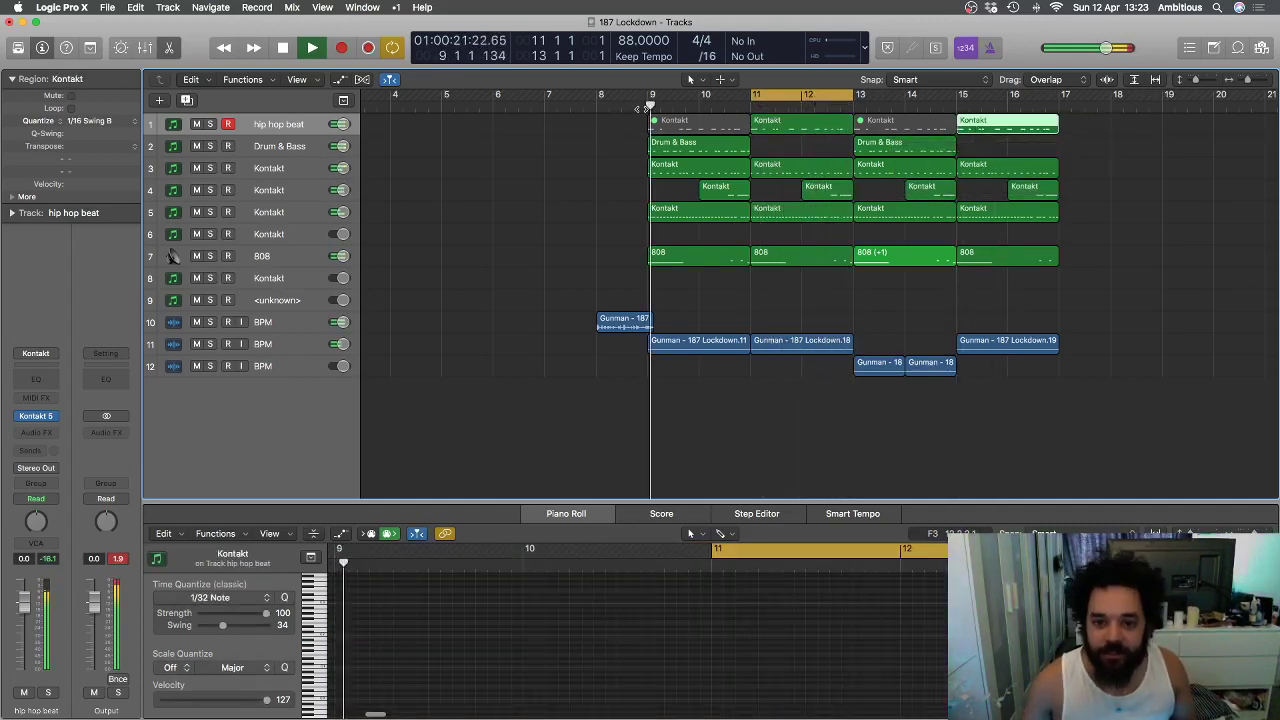
key(super+Left)
click(755, 288)
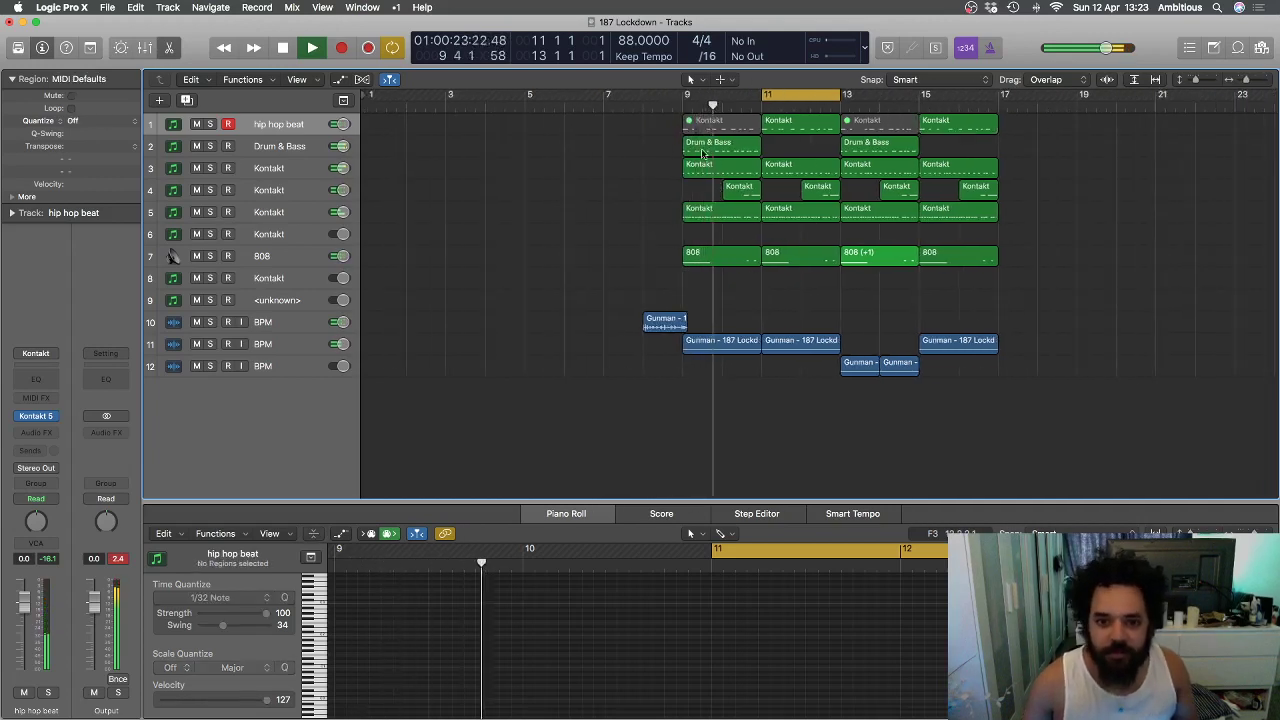
drag(1024, 410, 704, 130)
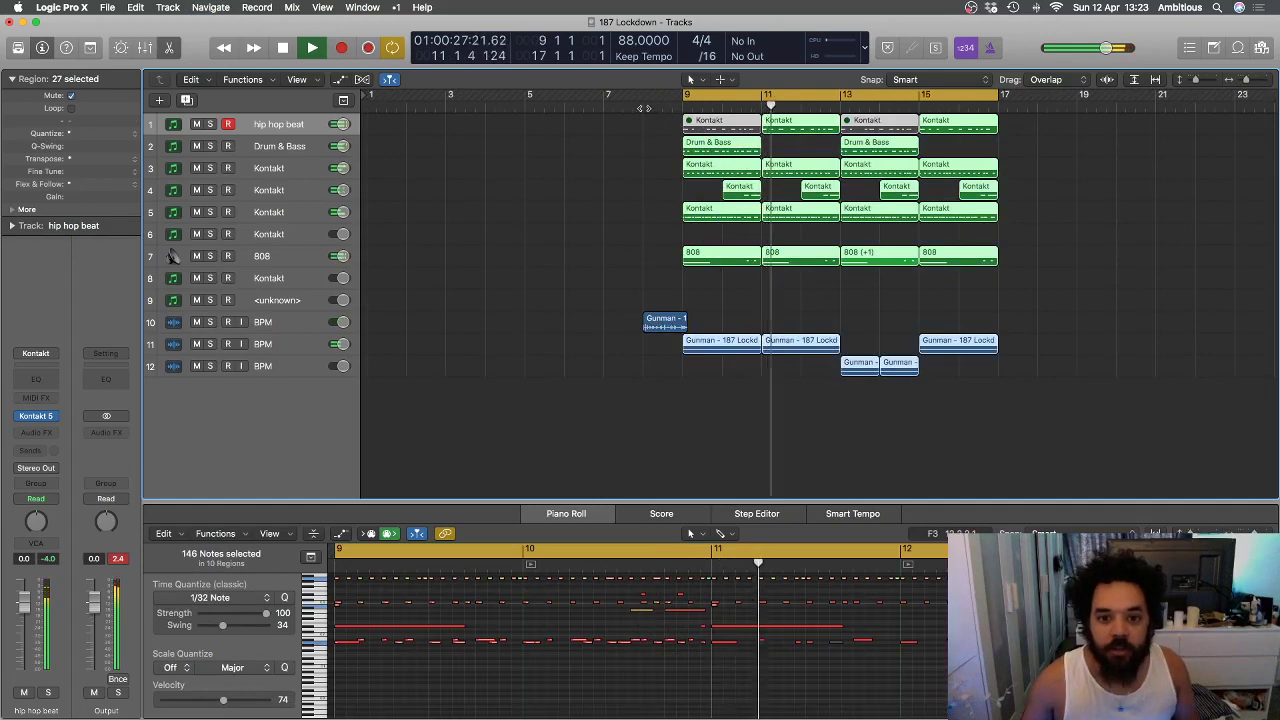
click(643, 108)
key(z)
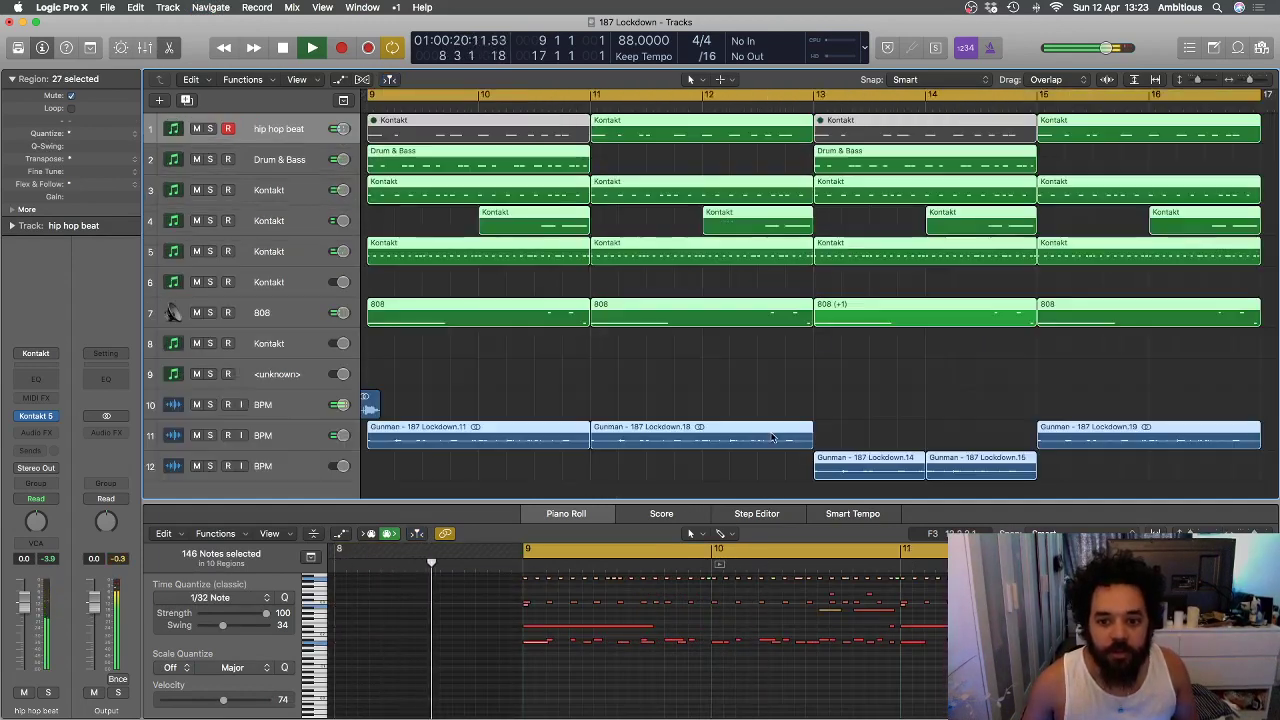
- Close the Piano Roll and fit the whole eight-bar arrangement in view while listening to the loop
click(847, 376)
key(p)
ctrl+alt+click(835, 383)
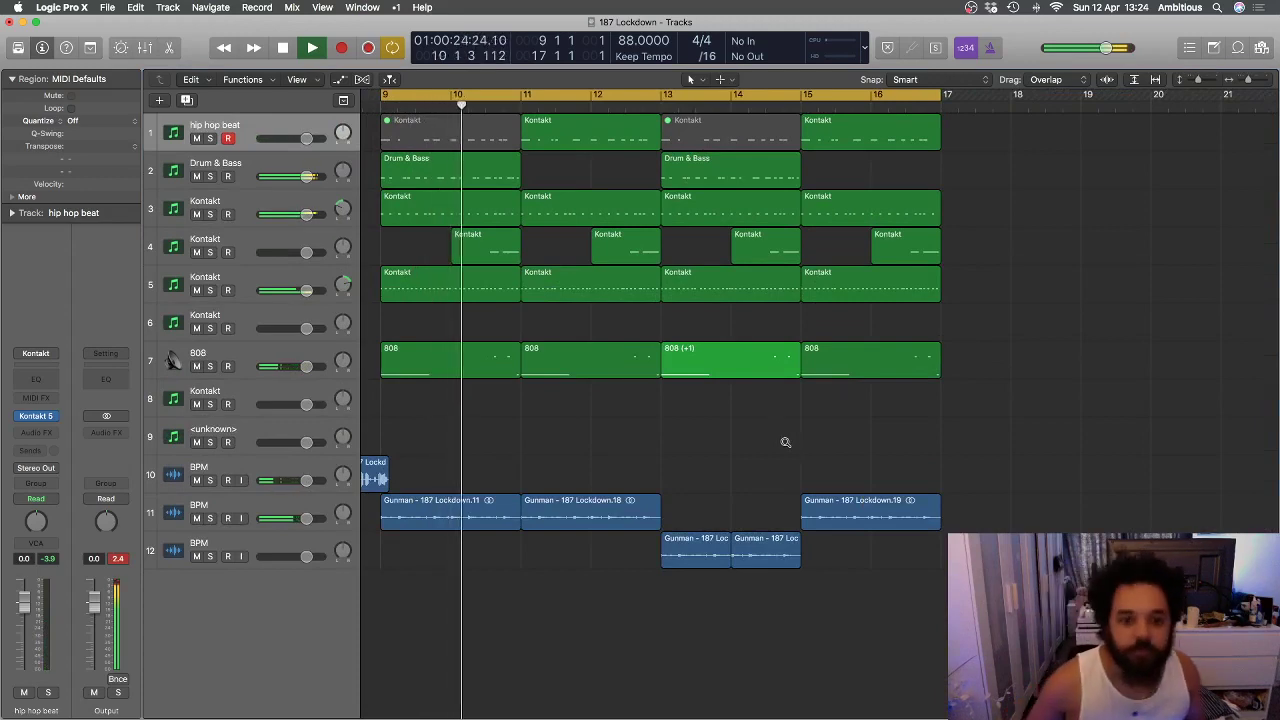
key(ctrl+alt+Down)
key(ctrl+alt+Right)
key(ctrl+alt+Right)
key(ctrl+alt+Right)
key(ctrl+alt+Left)
key(ctrl+alt+Left)
key(ctrl+alt+Left)
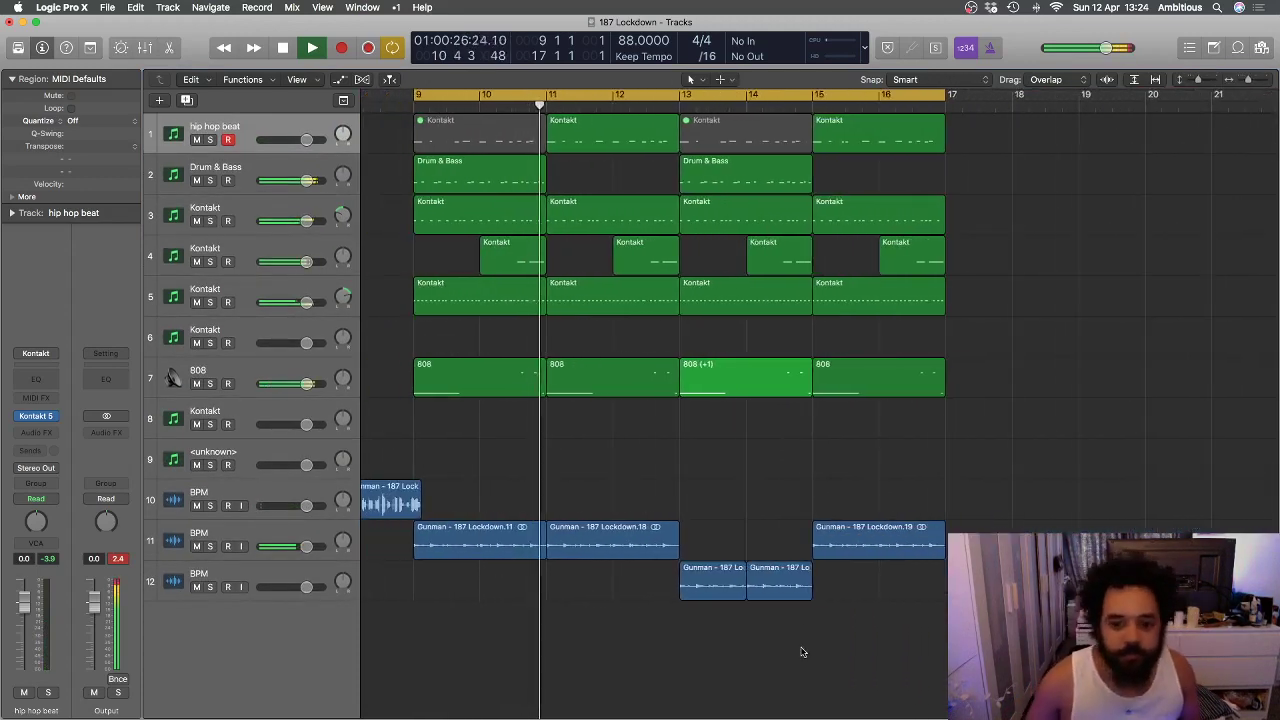
scroll(805, 654, left, 3)
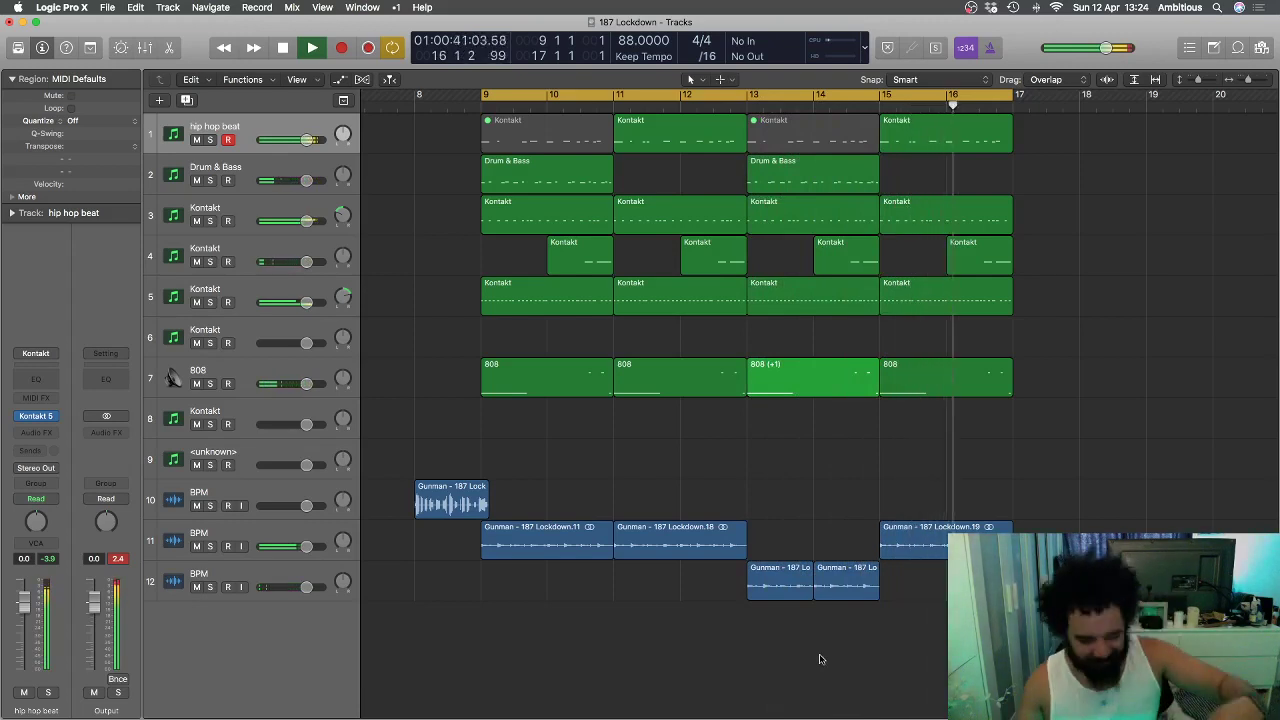
key(z)
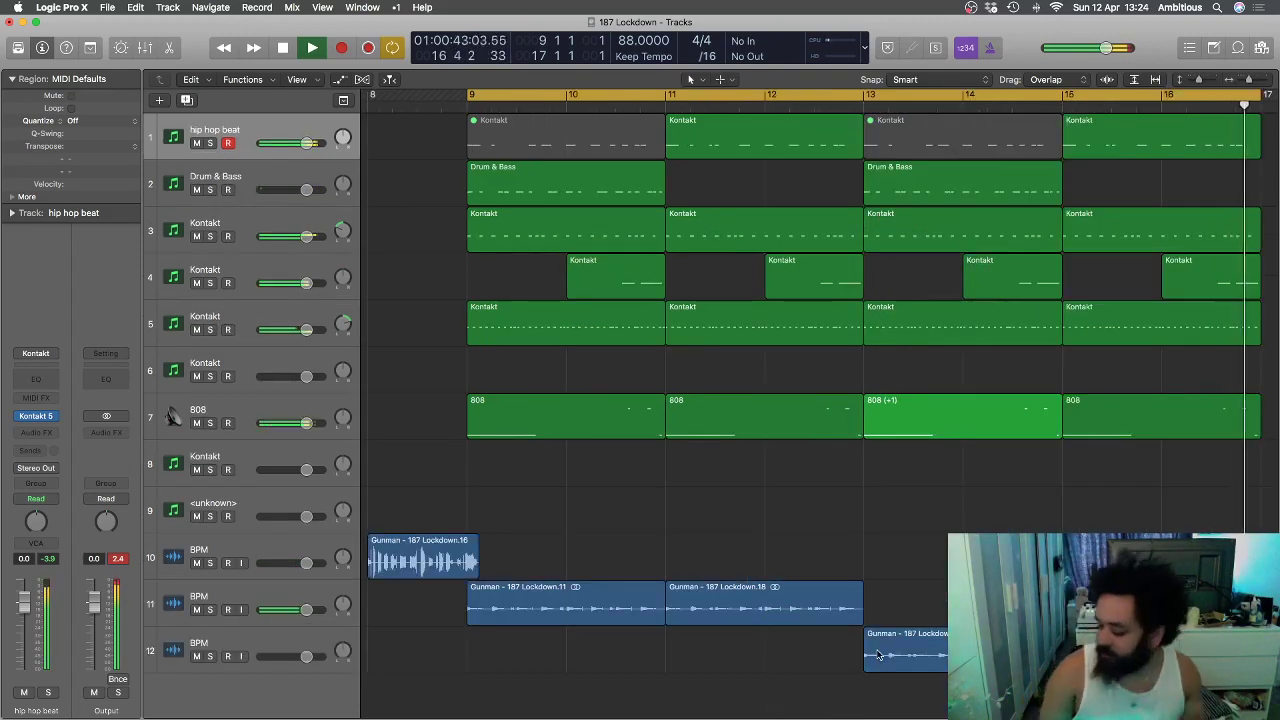
- Save the project while the full eight-bar loop keeps playing
key(super+s)
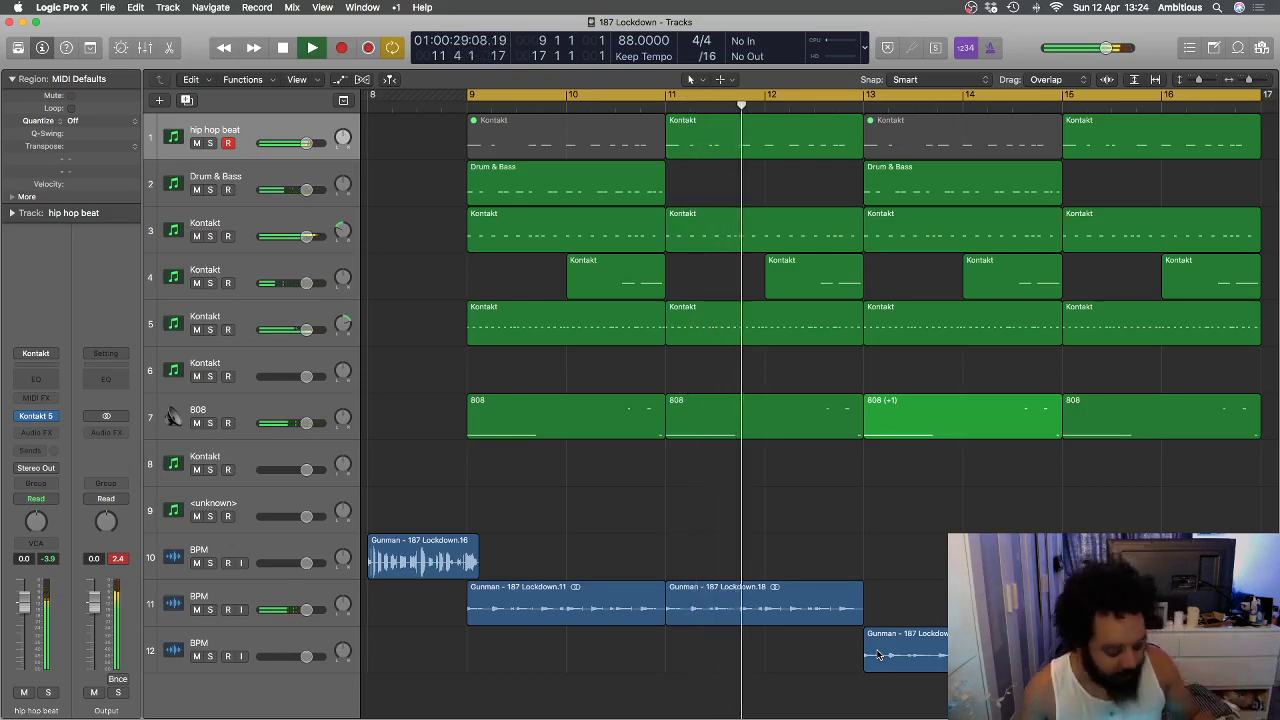
scroll(861, 580, down, 3)
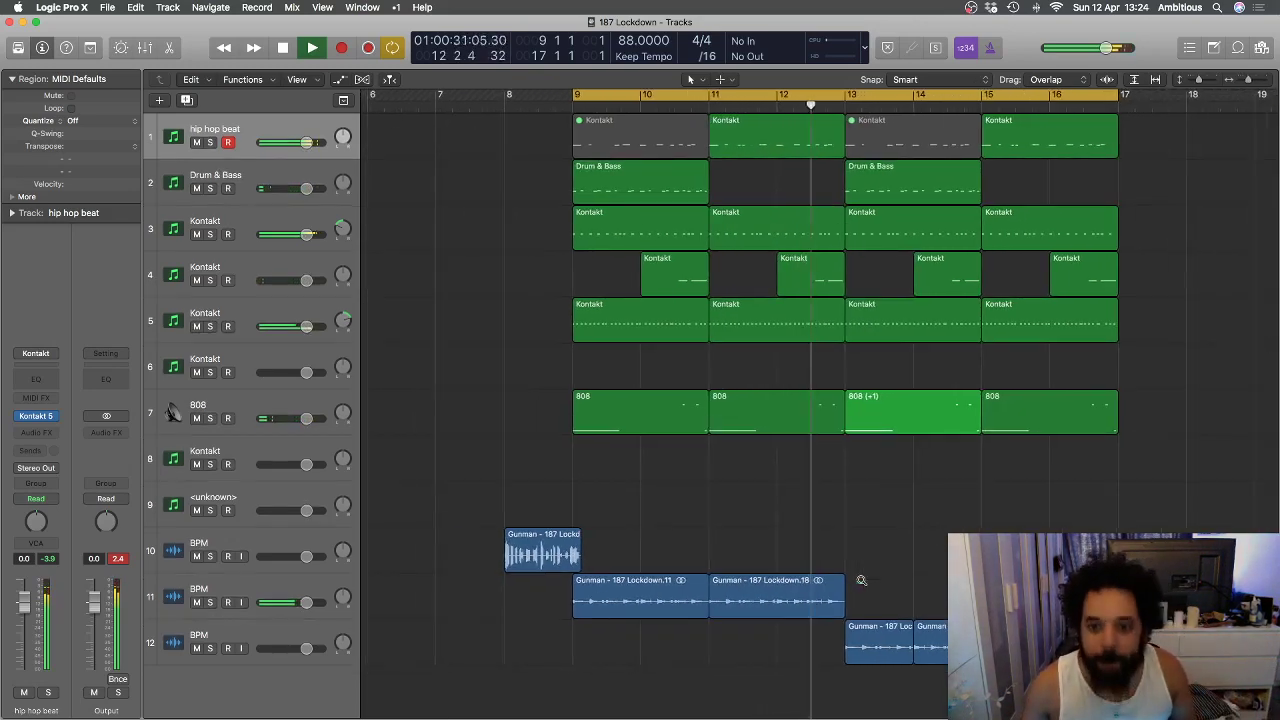
key(super+s)
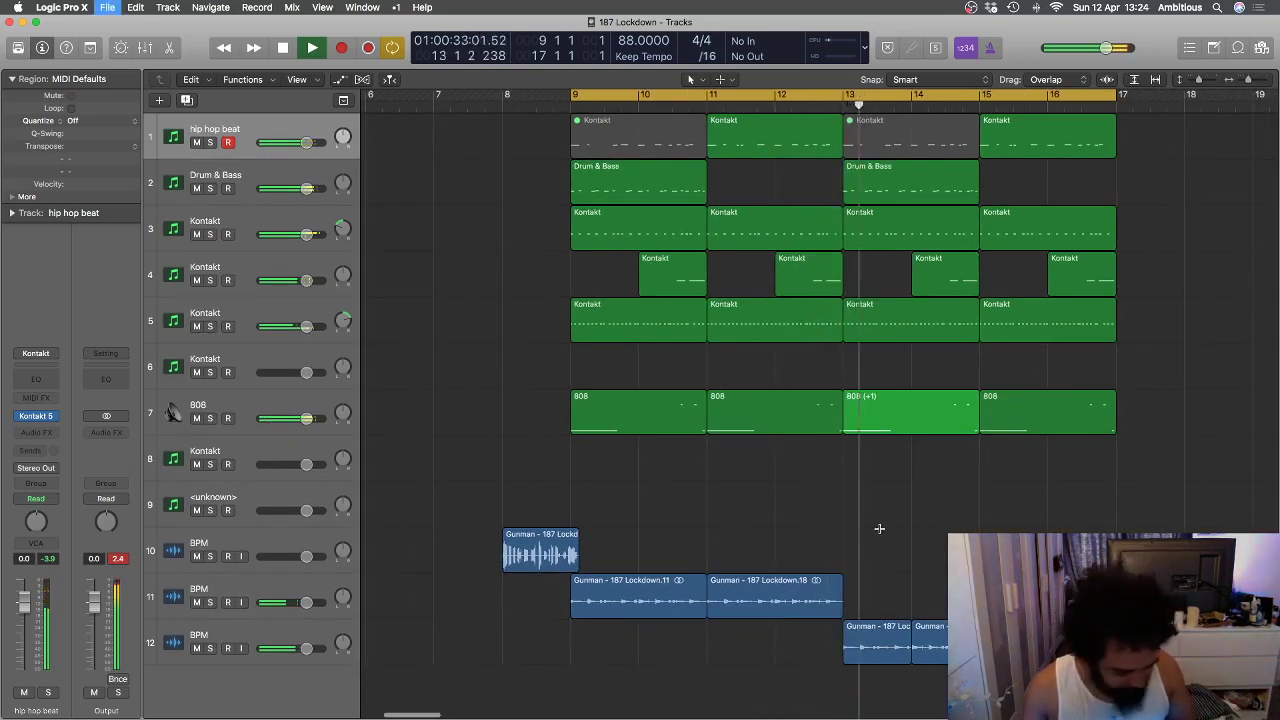
scroll(880, 532, down, 1)
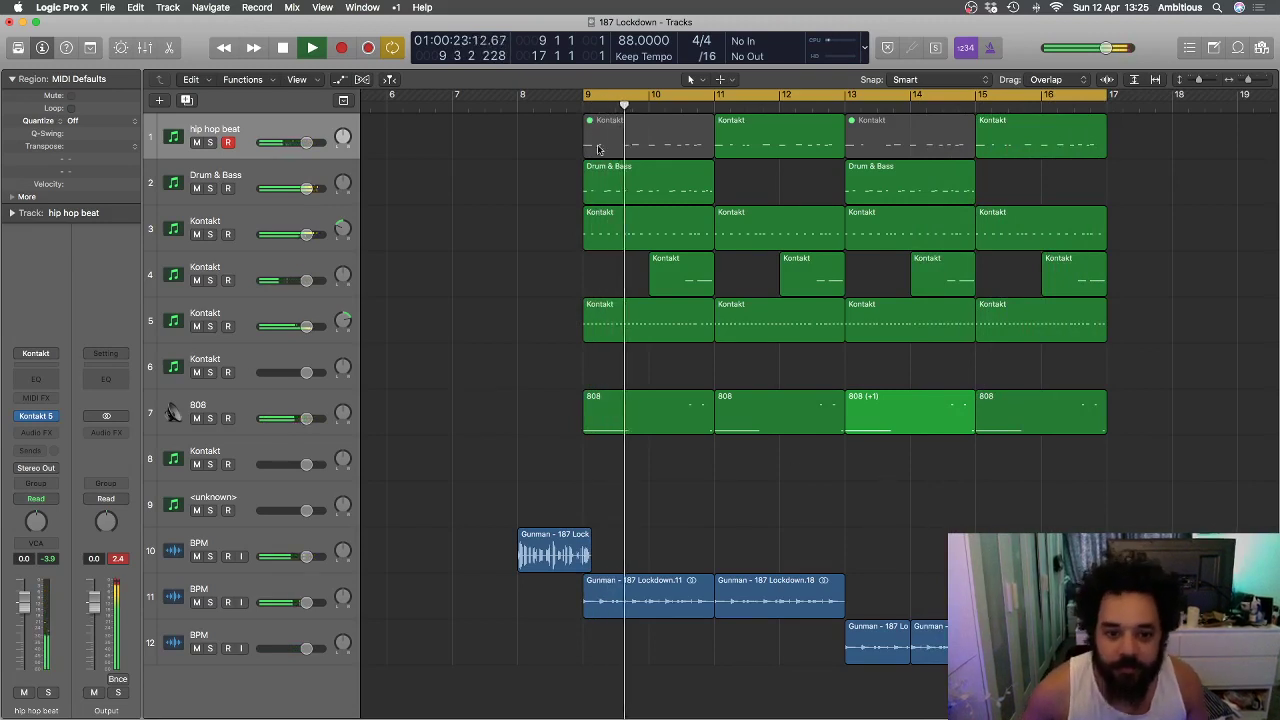
- Stop playback and bounce bars 9 to 17 offline as a 16-bit, 44100 Wave file and an MP3
key(space)
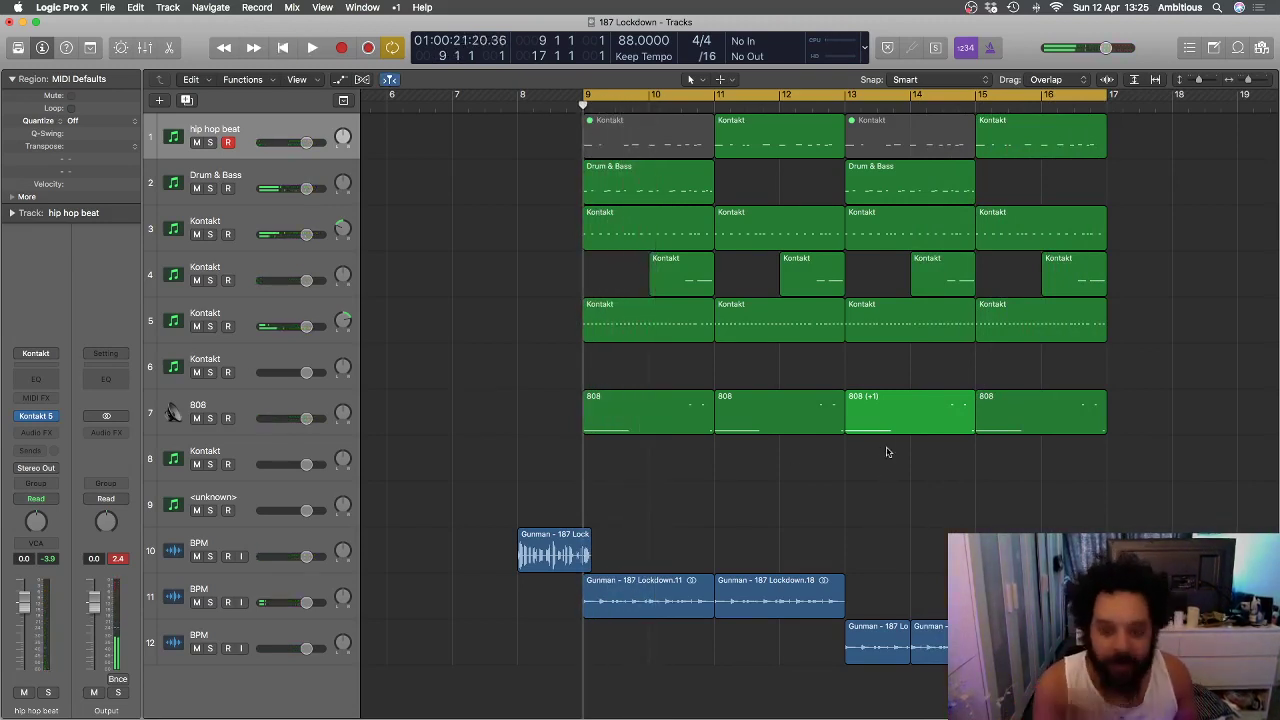
key(super+b)
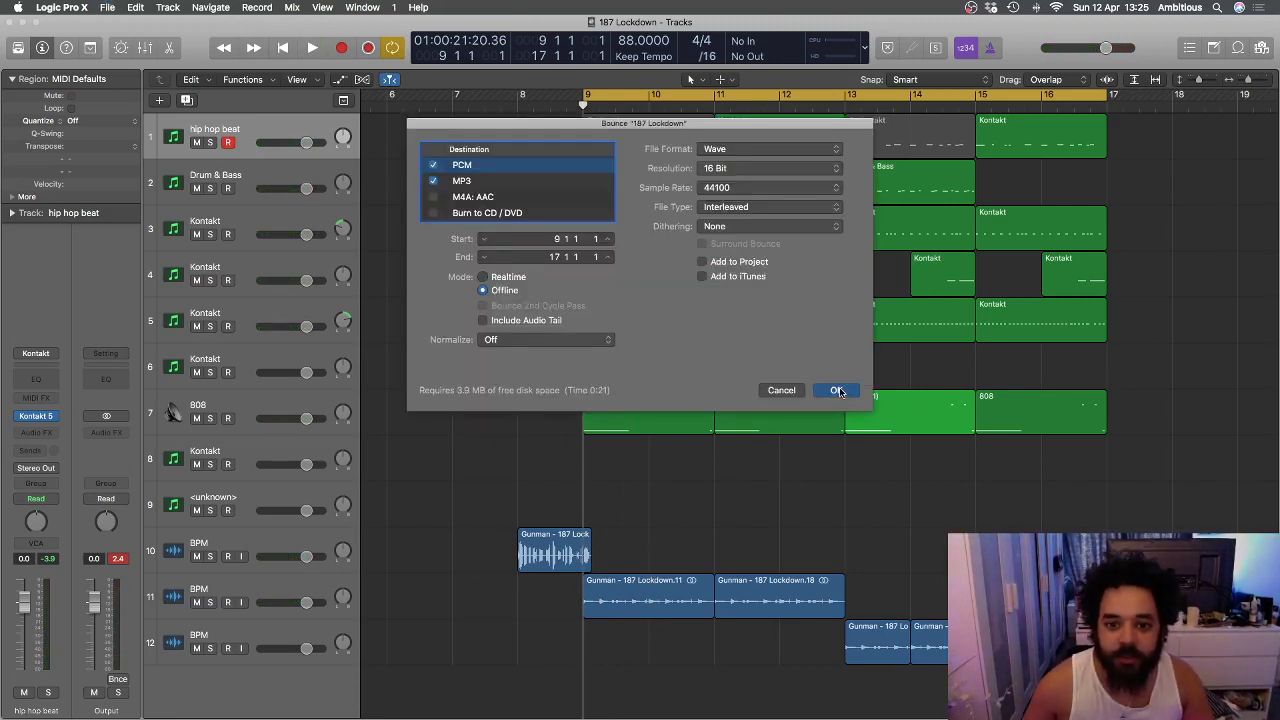
key(Return)
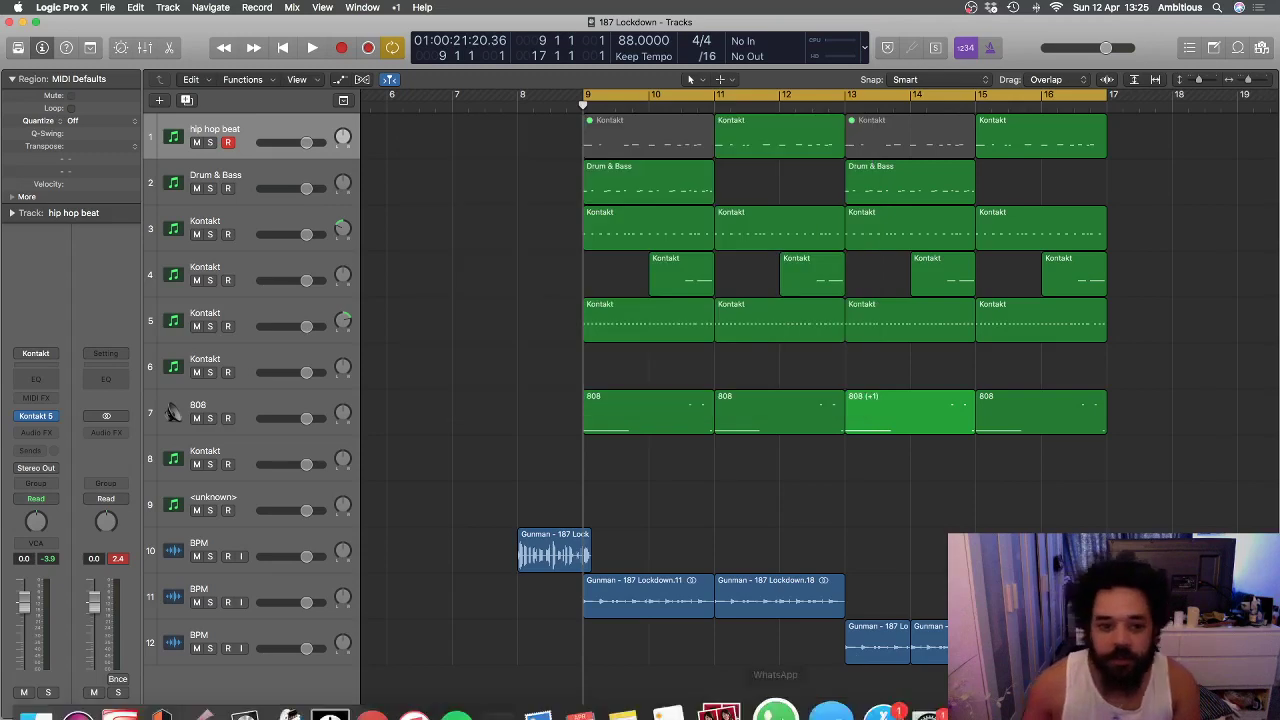
- Switch to the Facebook Live Producer page in Chrome, end the live video and bring OBS to the front
click(913, 647)
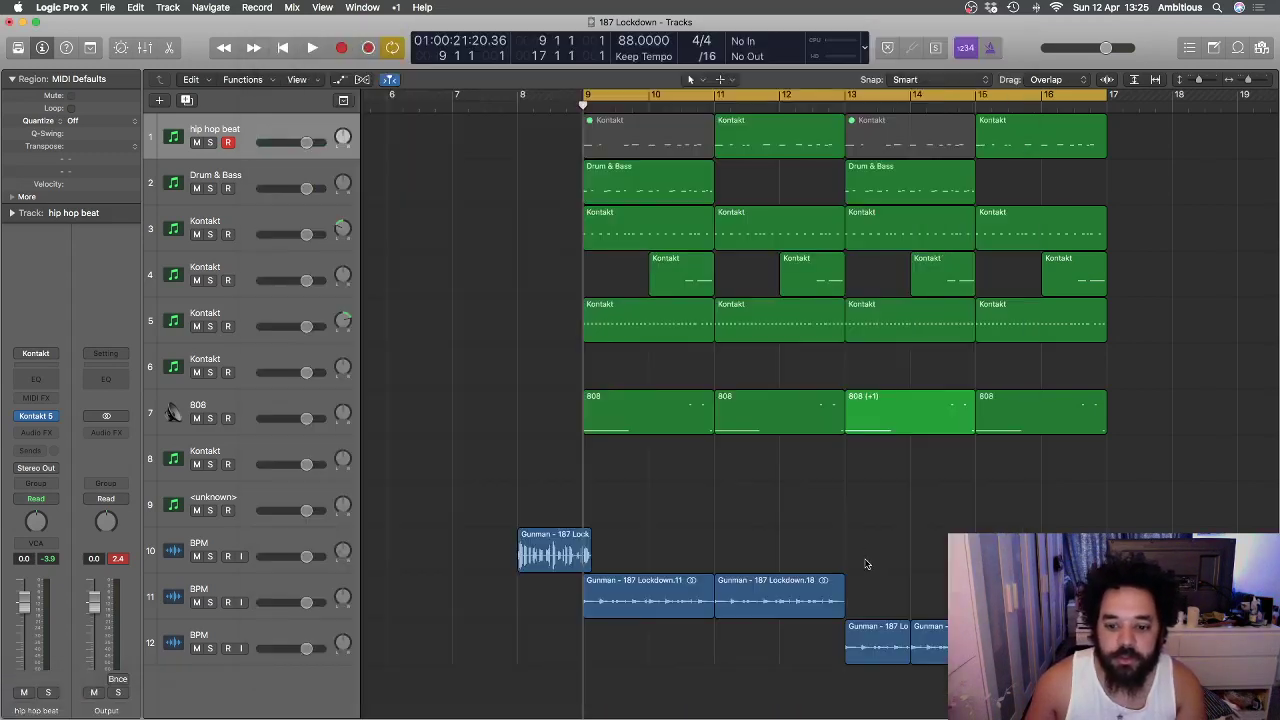
click(908, 674)
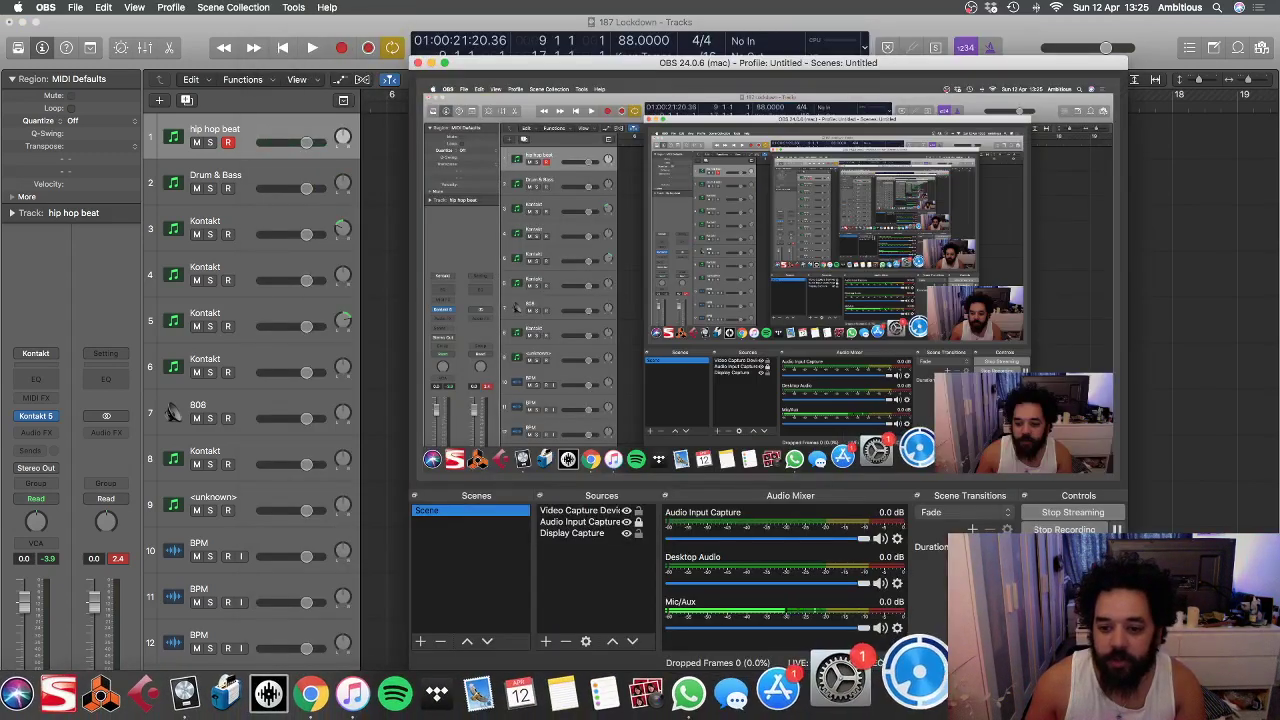
click(409, 674)
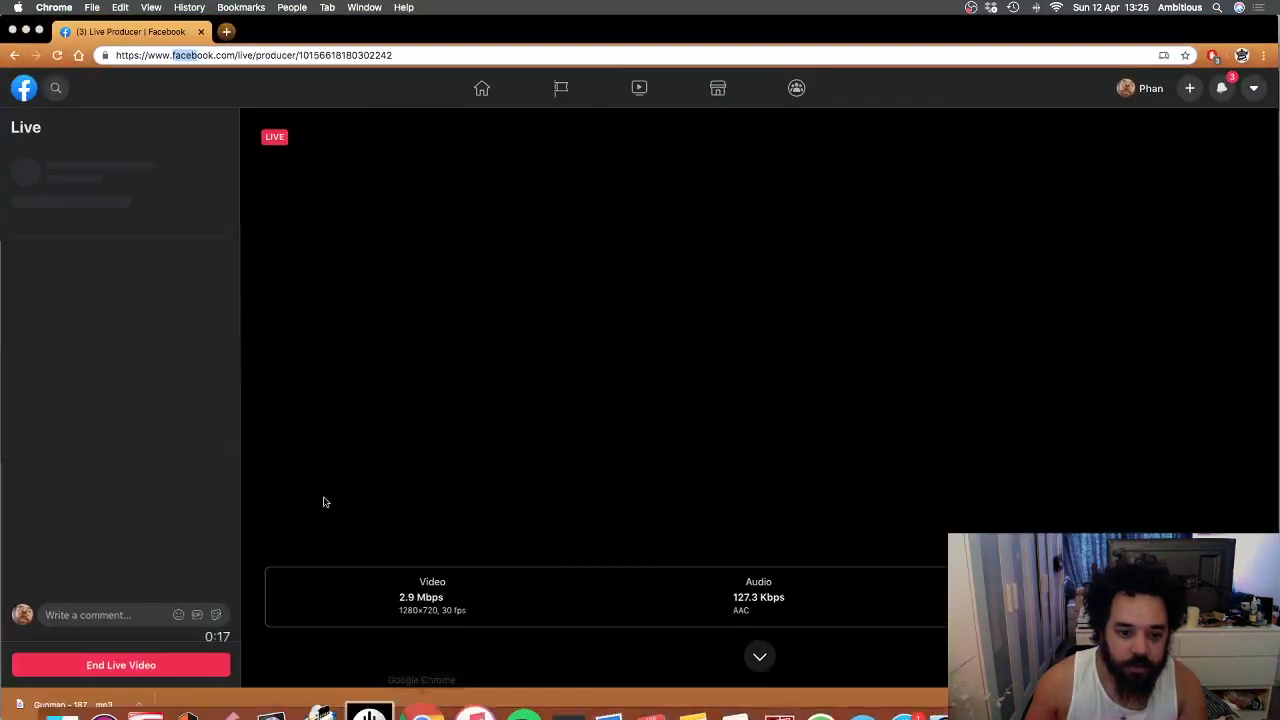
click(139, 668)
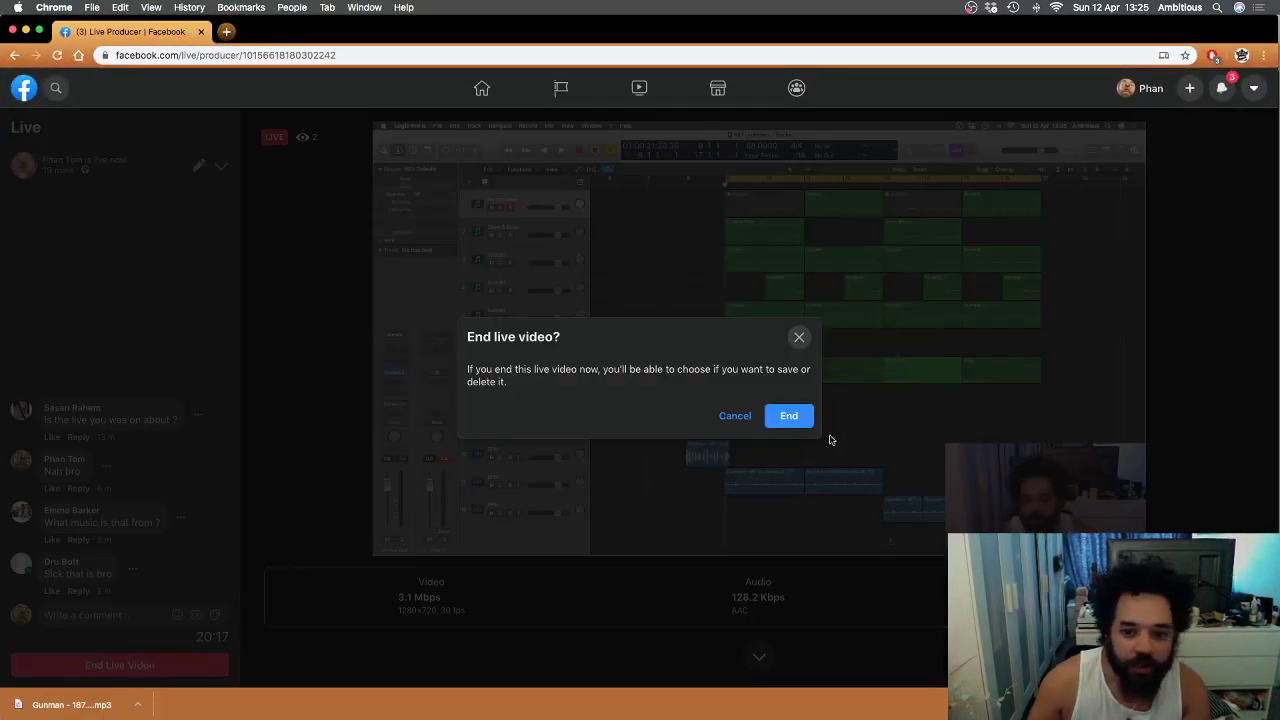
click(789, 415)
click(905, 676)
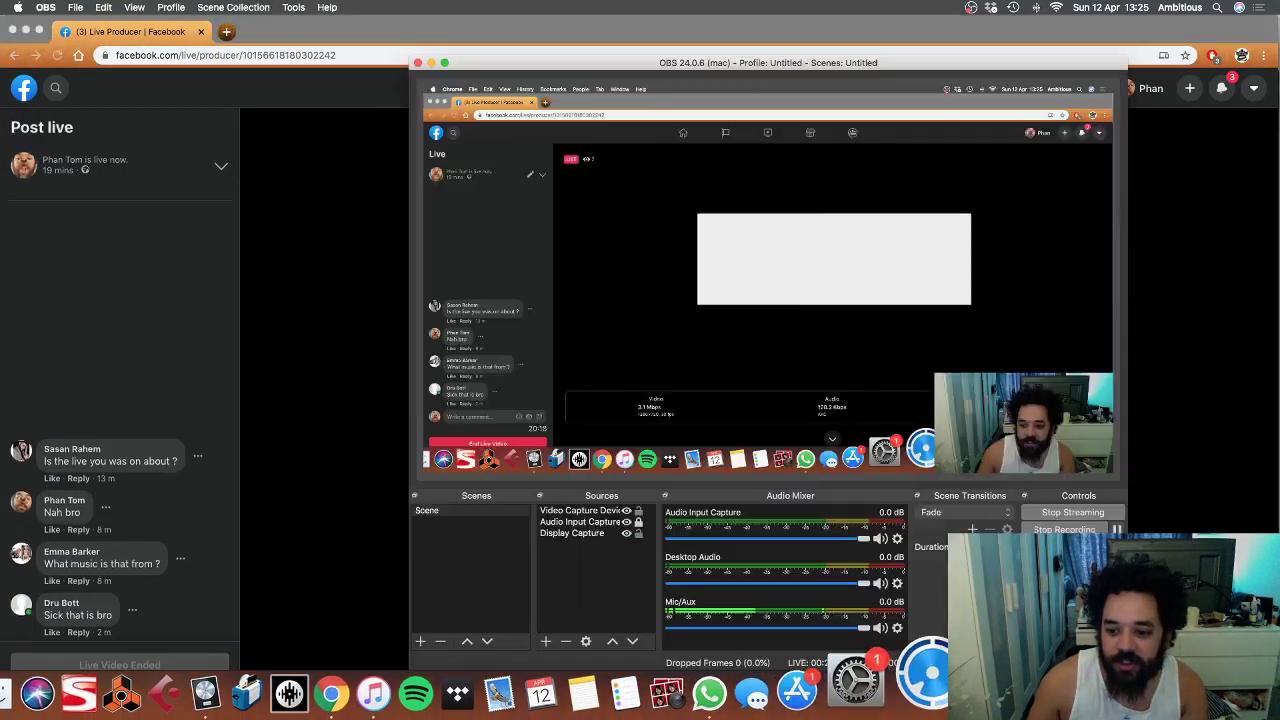